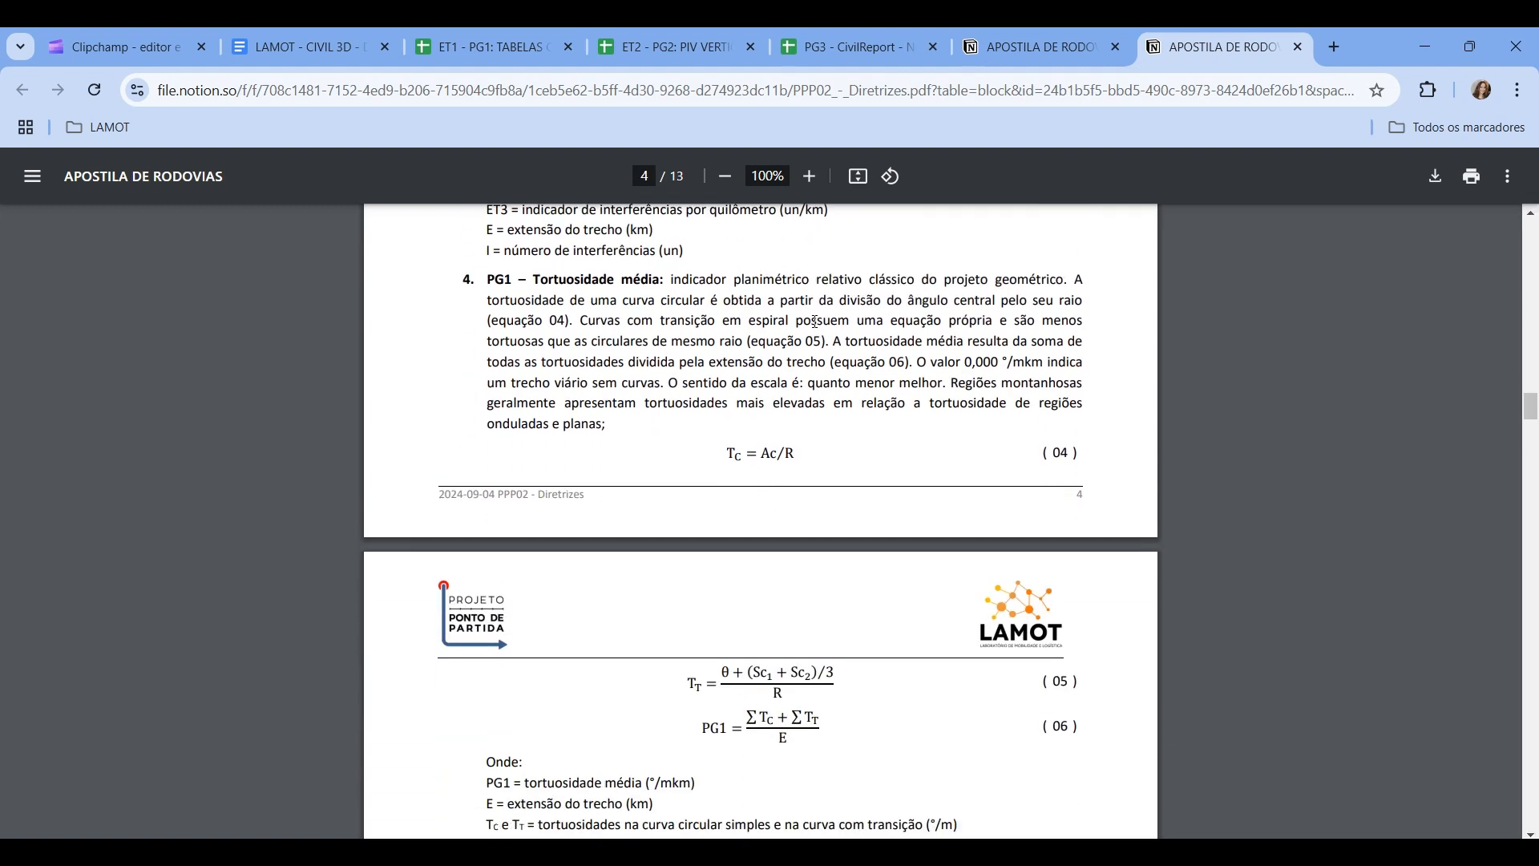
- Read the PG1 average tortuosity definition, equations 04 to 06 and their variable list in the guidelines PDF
{"action": "left_click_drag", "start_coordinate": [475, 279], "coordinate": [815, 473]}
{"action": "left_click", "coordinate": [615, 295]}
{"action": "scroll", "coordinate": [773, 411], "scroll_direction": "down", "scroll_amount": 1}
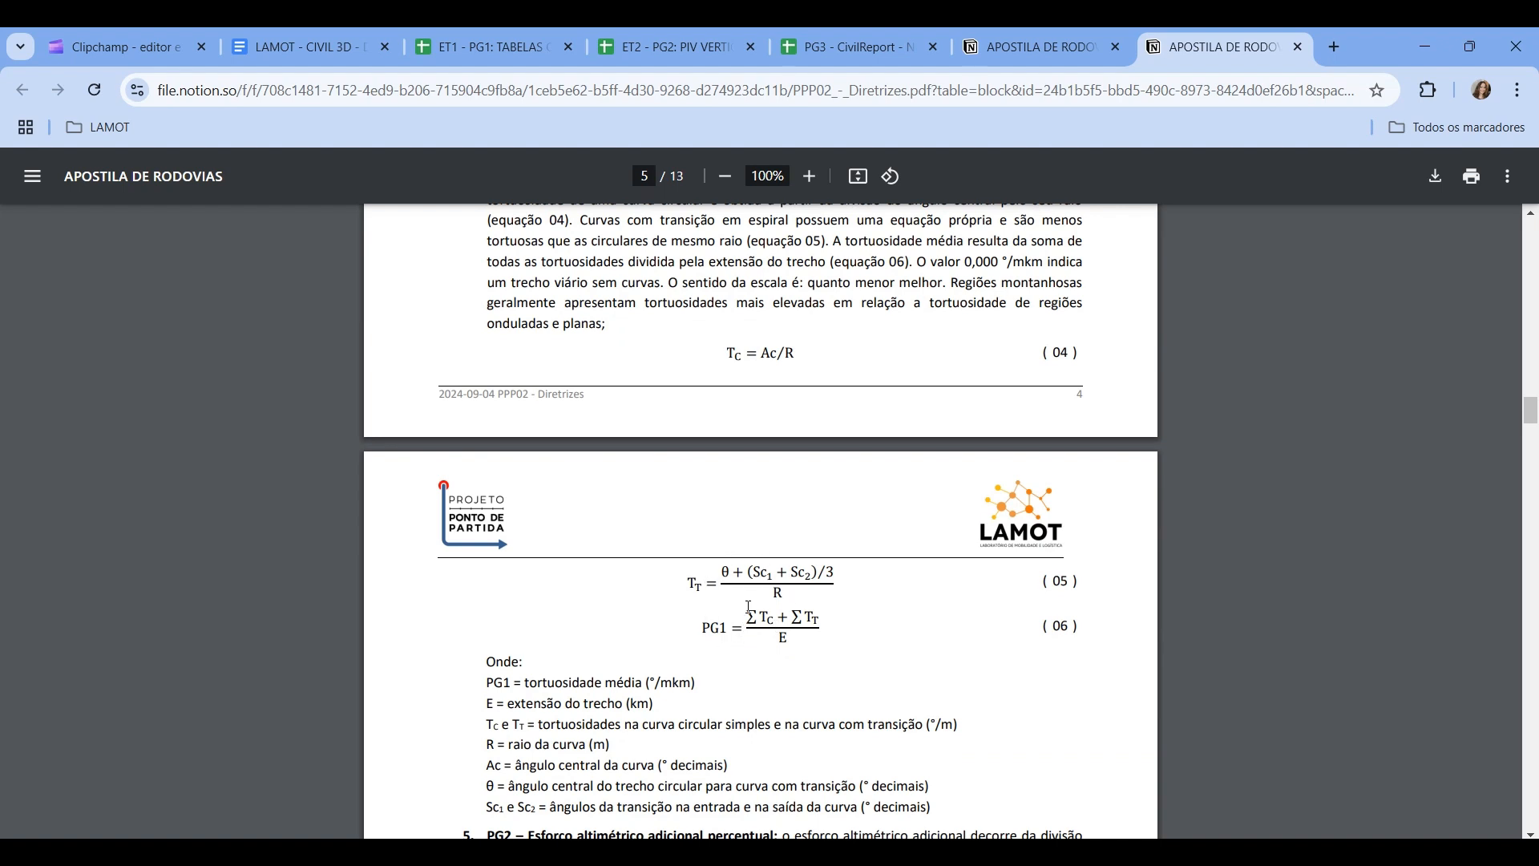
{"action": "scroll", "coordinate": [708, 617], "scroll_direction": "down", "scroll_amount": 2}
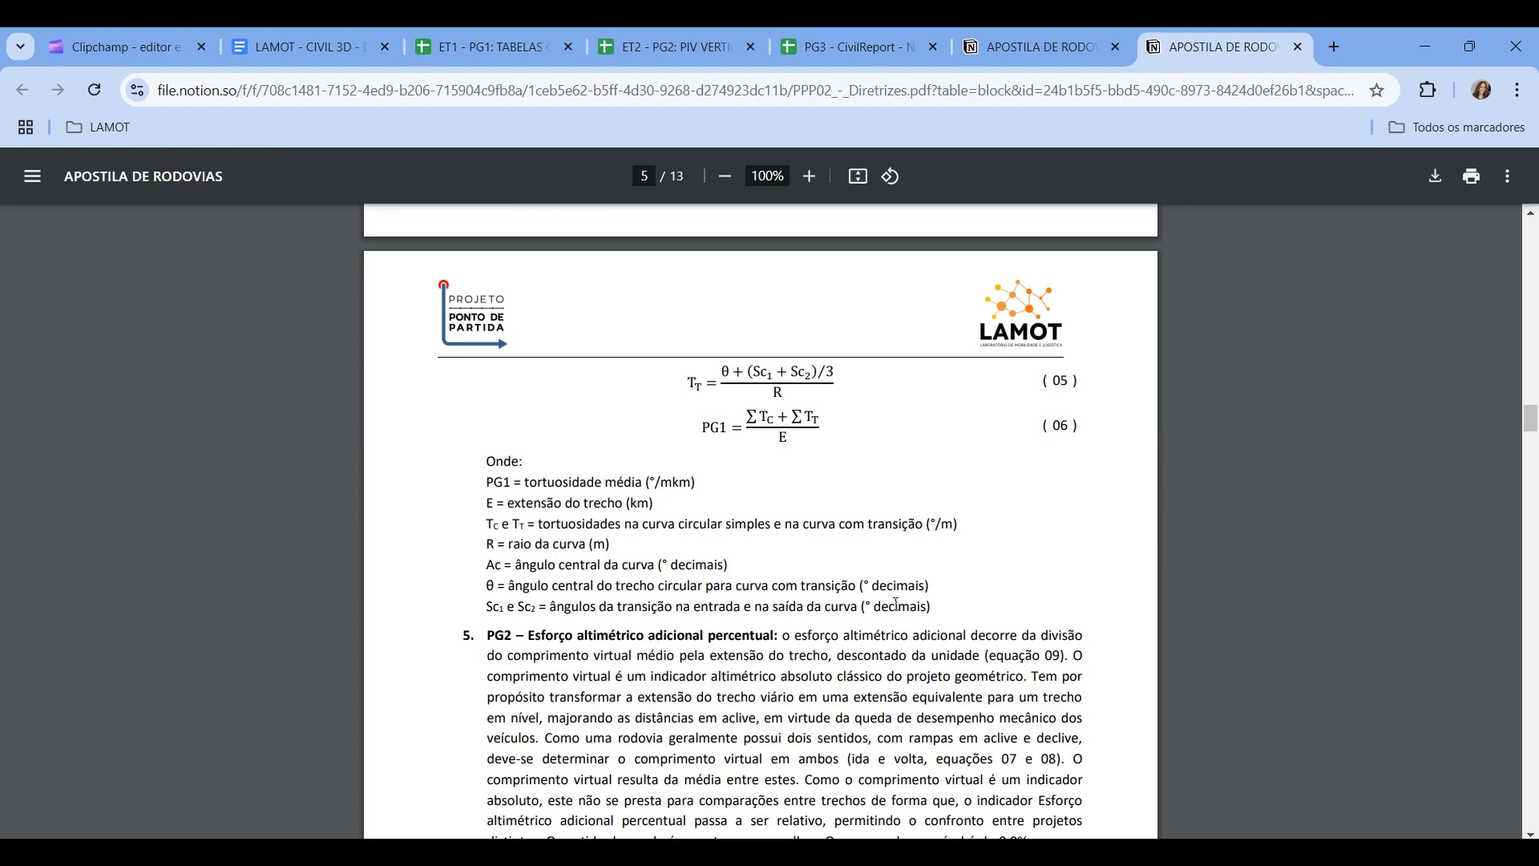
{"action": "scroll", "coordinate": [895, 607], "scroll_direction": "up", "scroll_amount": 2}
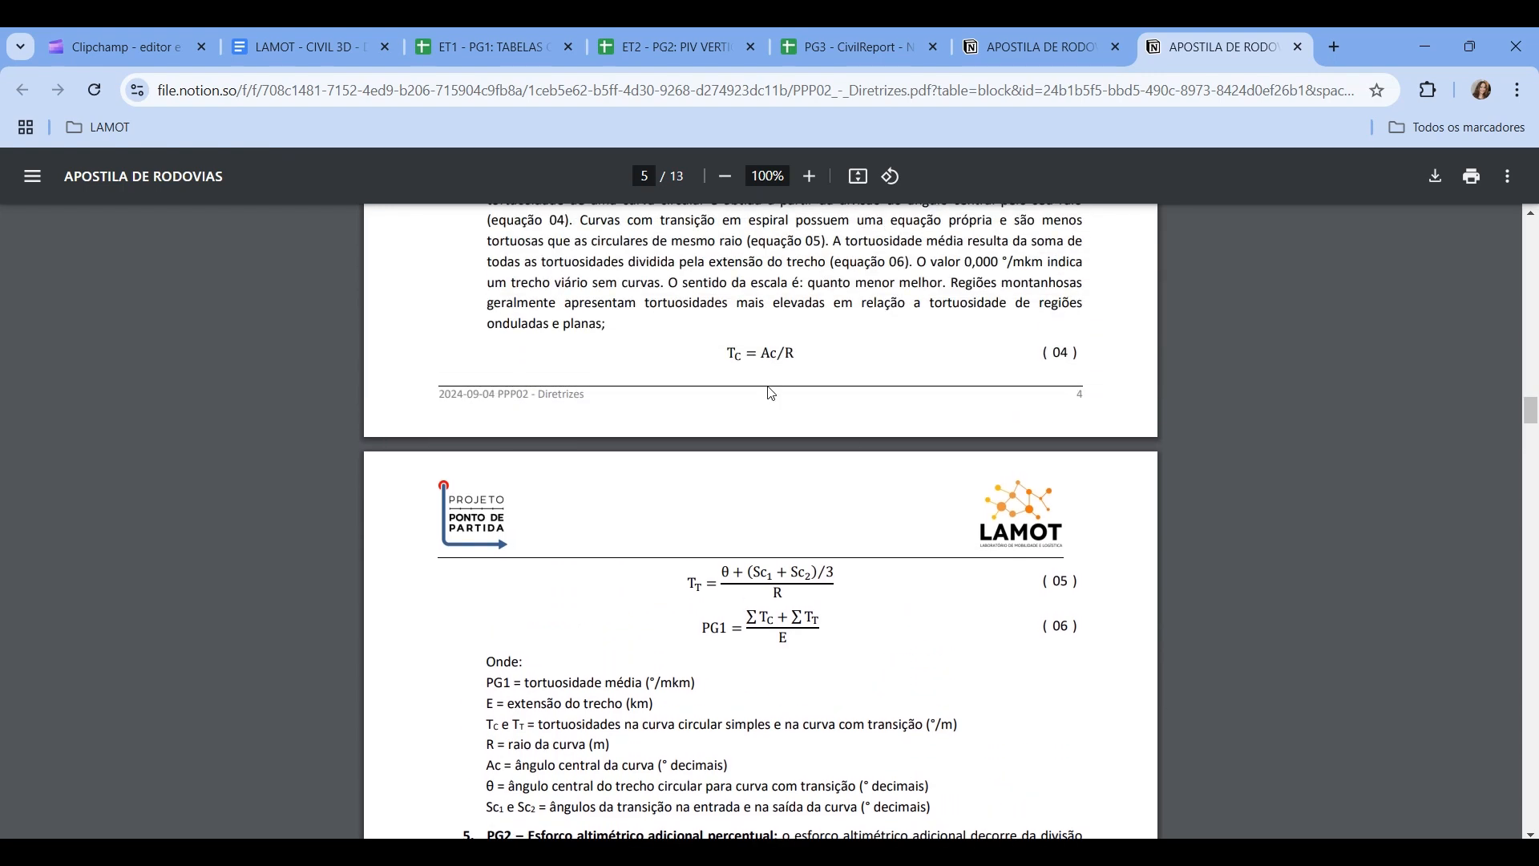
- Switch to the ET1 - PG1 spreadsheet, move the ET1 summary block to columns AD:AE and add SC, ÂNGULO and T columns after the coordinates
{"action": "left_click", "coordinate": [495, 47]}
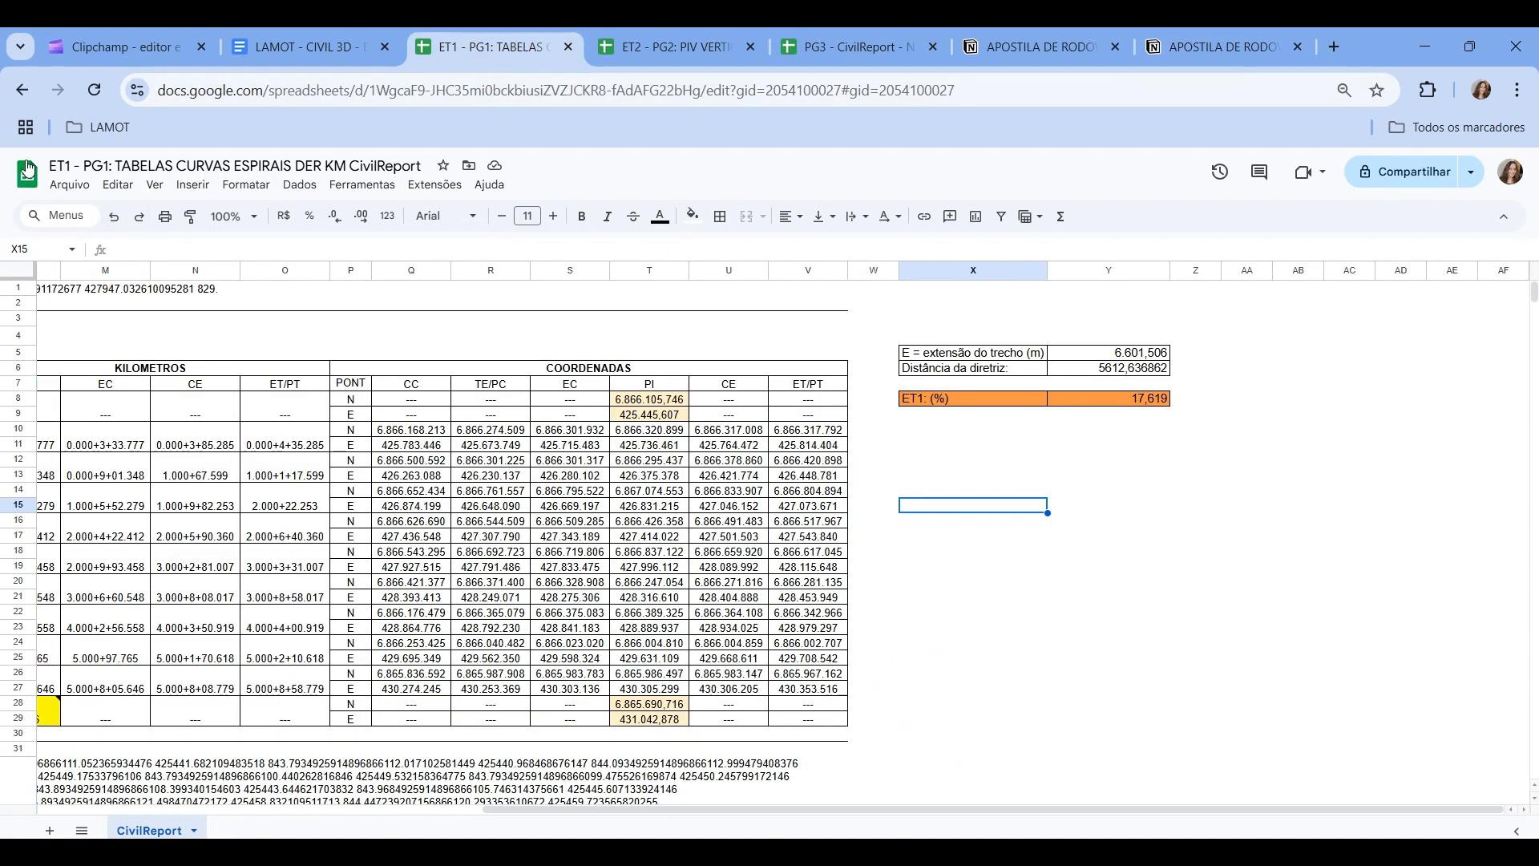
{"action": "left_click", "coordinate": [923, 444]}
{"action": "left_click_drag", "start_coordinate": [896, 339], "coordinate": [1473, 418]}
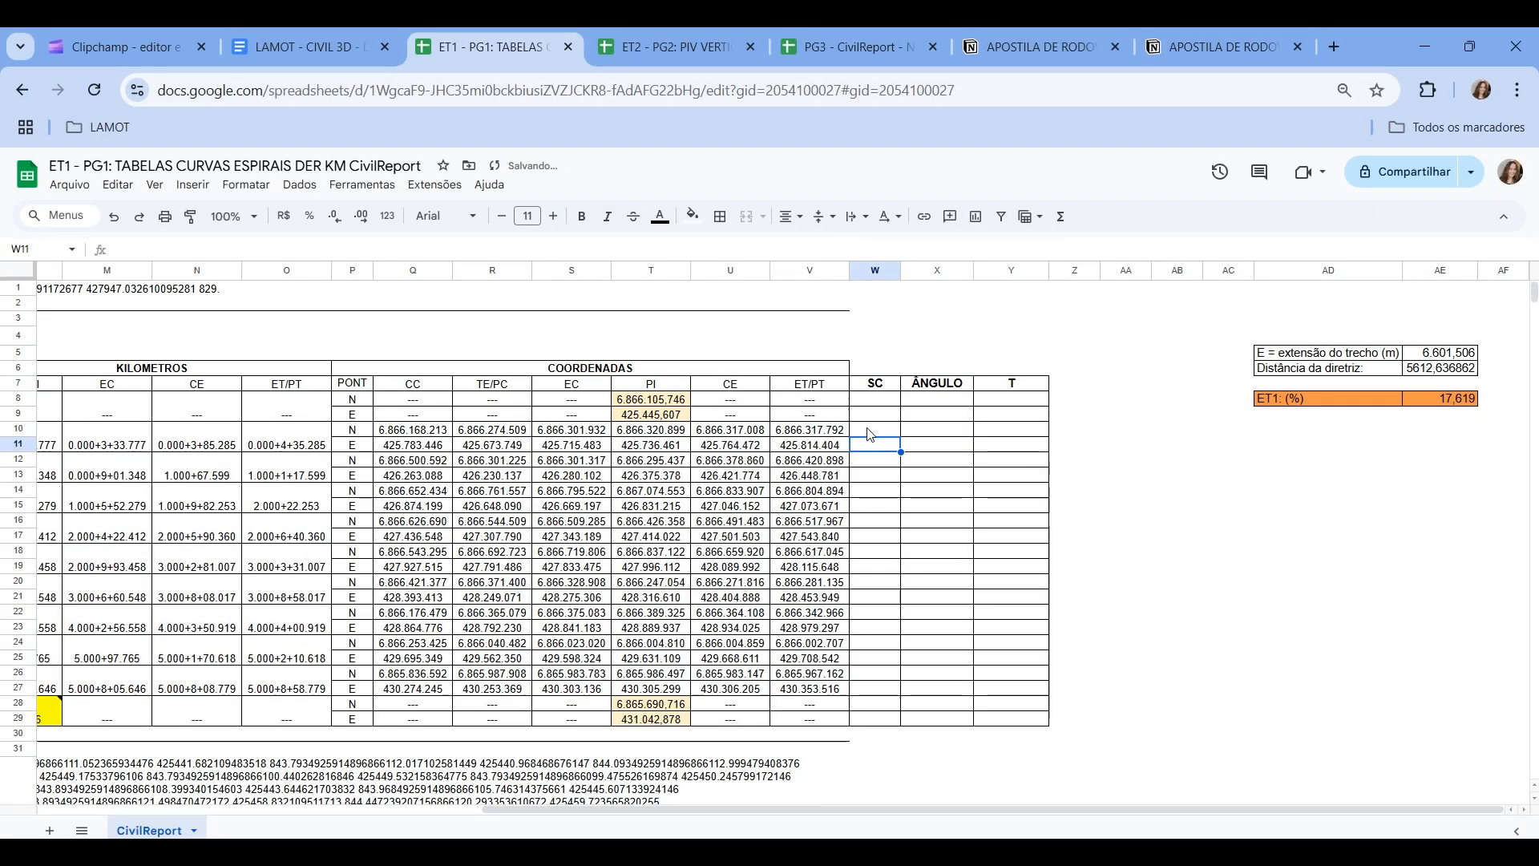
- Merge rows 10 and 11 in the new SC and ÂNGULO columns and apply the same two-row merging down to row 27
{"action": "left_click_drag", "start_coordinate": [875, 430], "coordinate": [880, 449]}
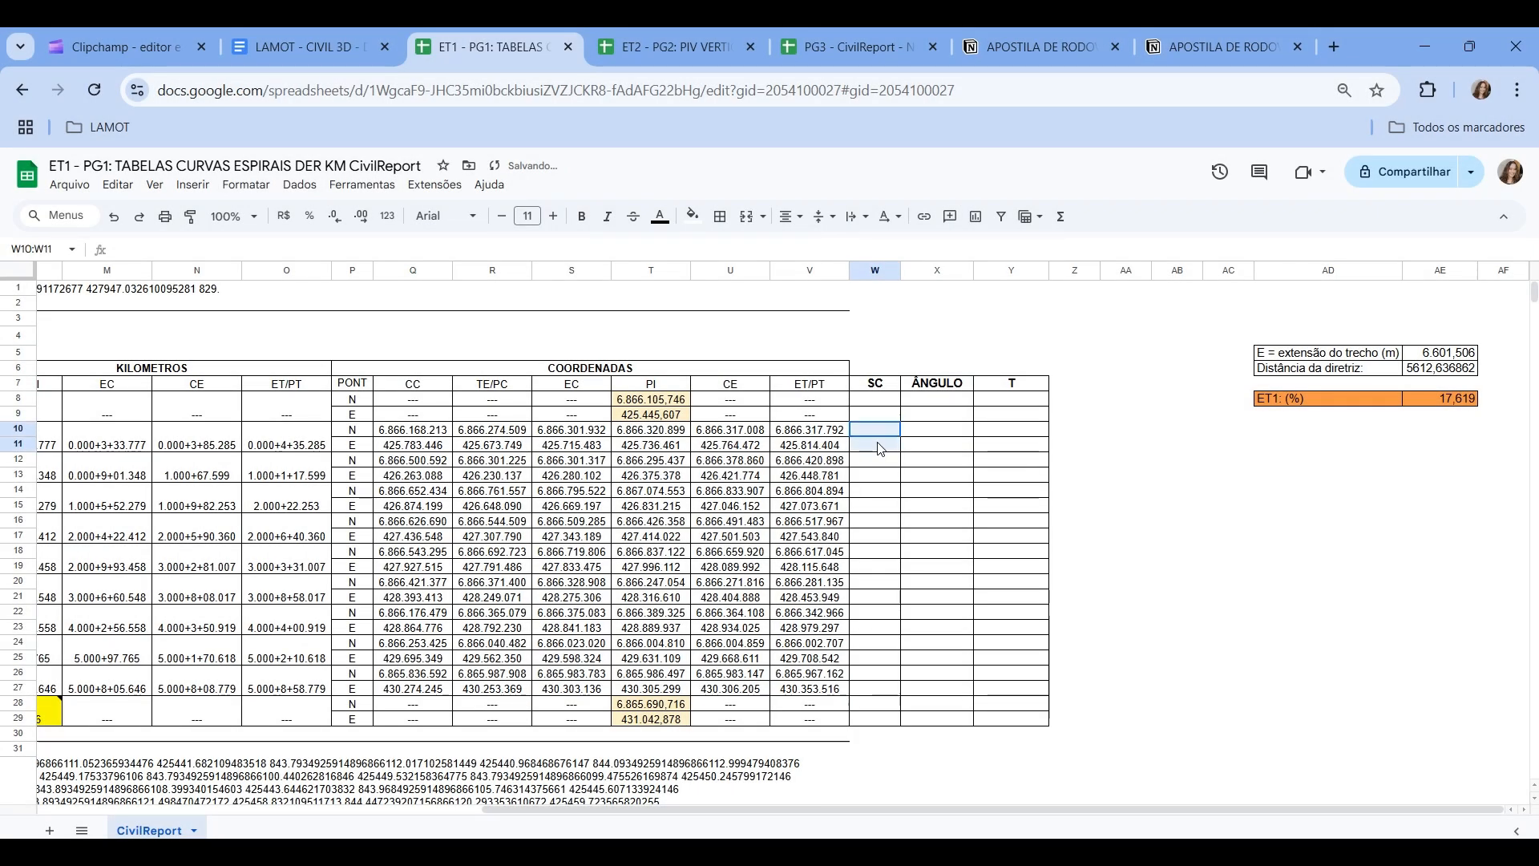
{"action": "left_click", "coordinate": [743, 224]}
{"action": "left_click_drag", "start_coordinate": [933, 430], "coordinate": [928, 450]}
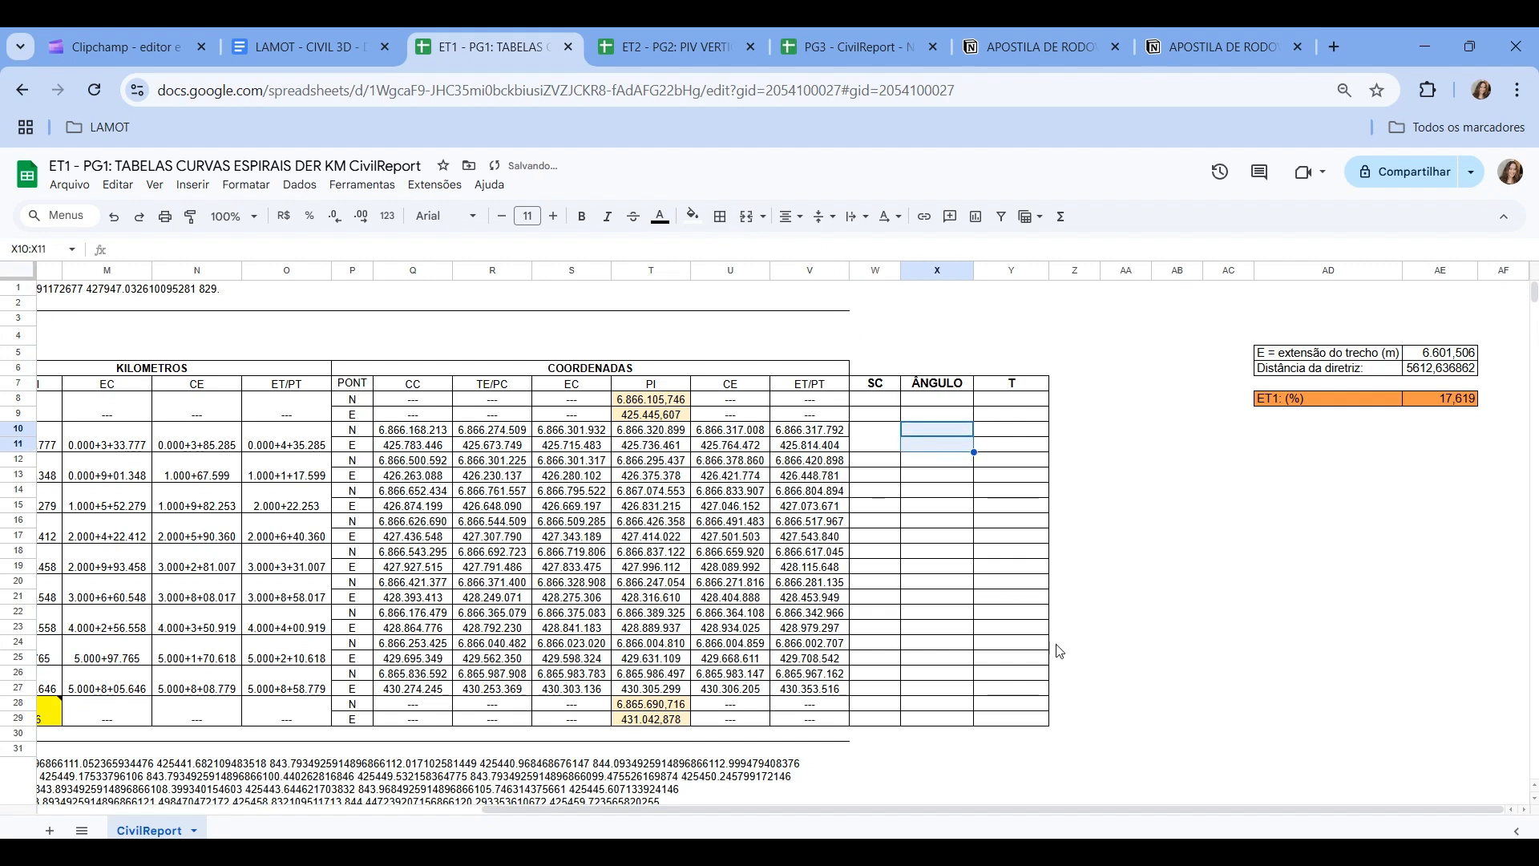
{"action": "left_click", "coordinate": [746, 217]}
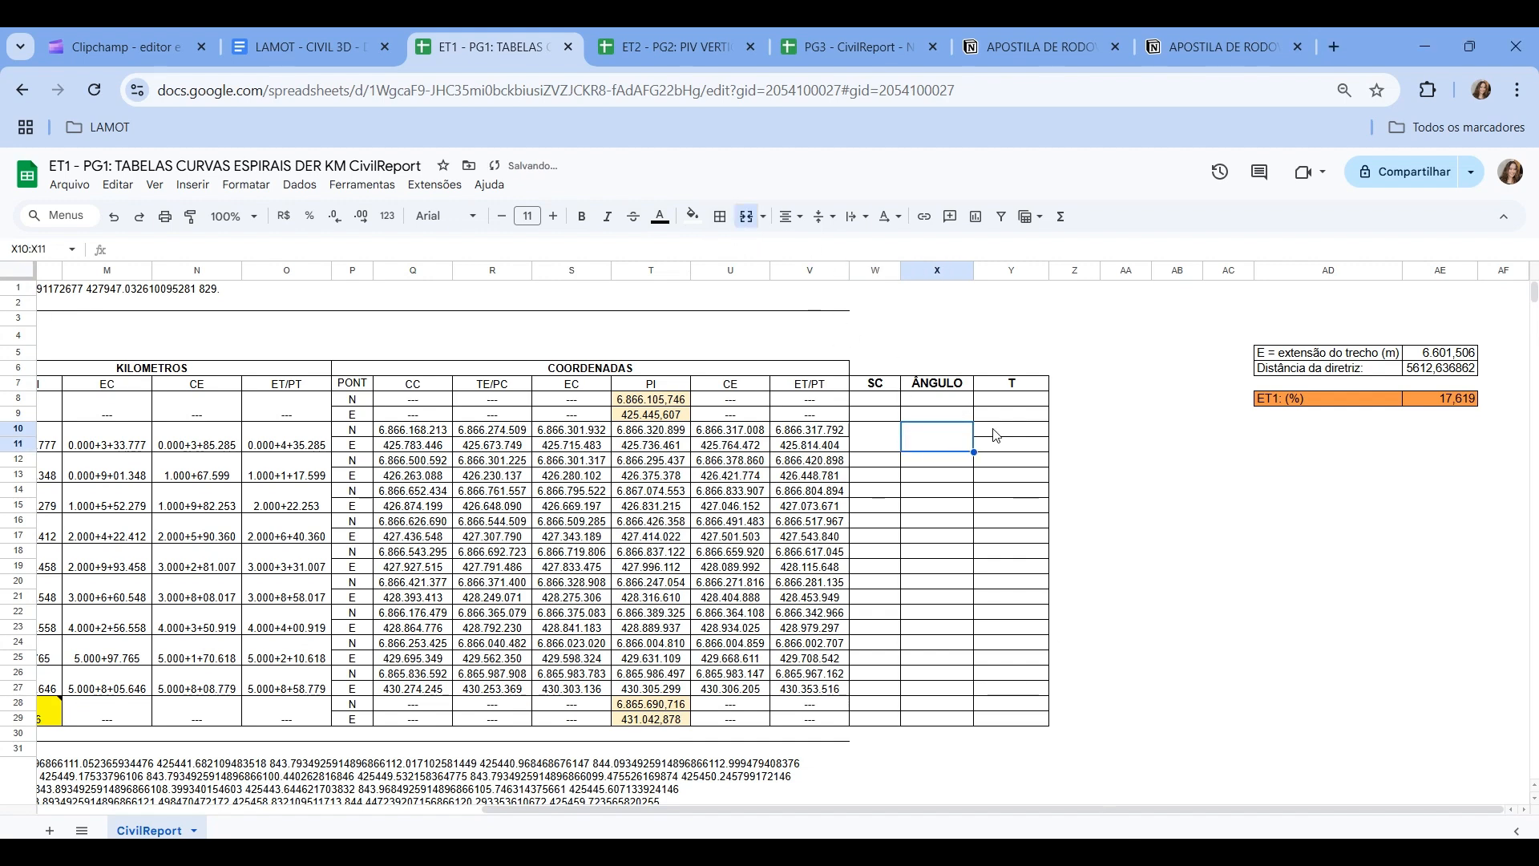
{"action": "left_click_drag", "start_coordinate": [873, 432], "coordinate": [1050, 698]}
{"action": "left_click", "coordinate": [1078, 672]}
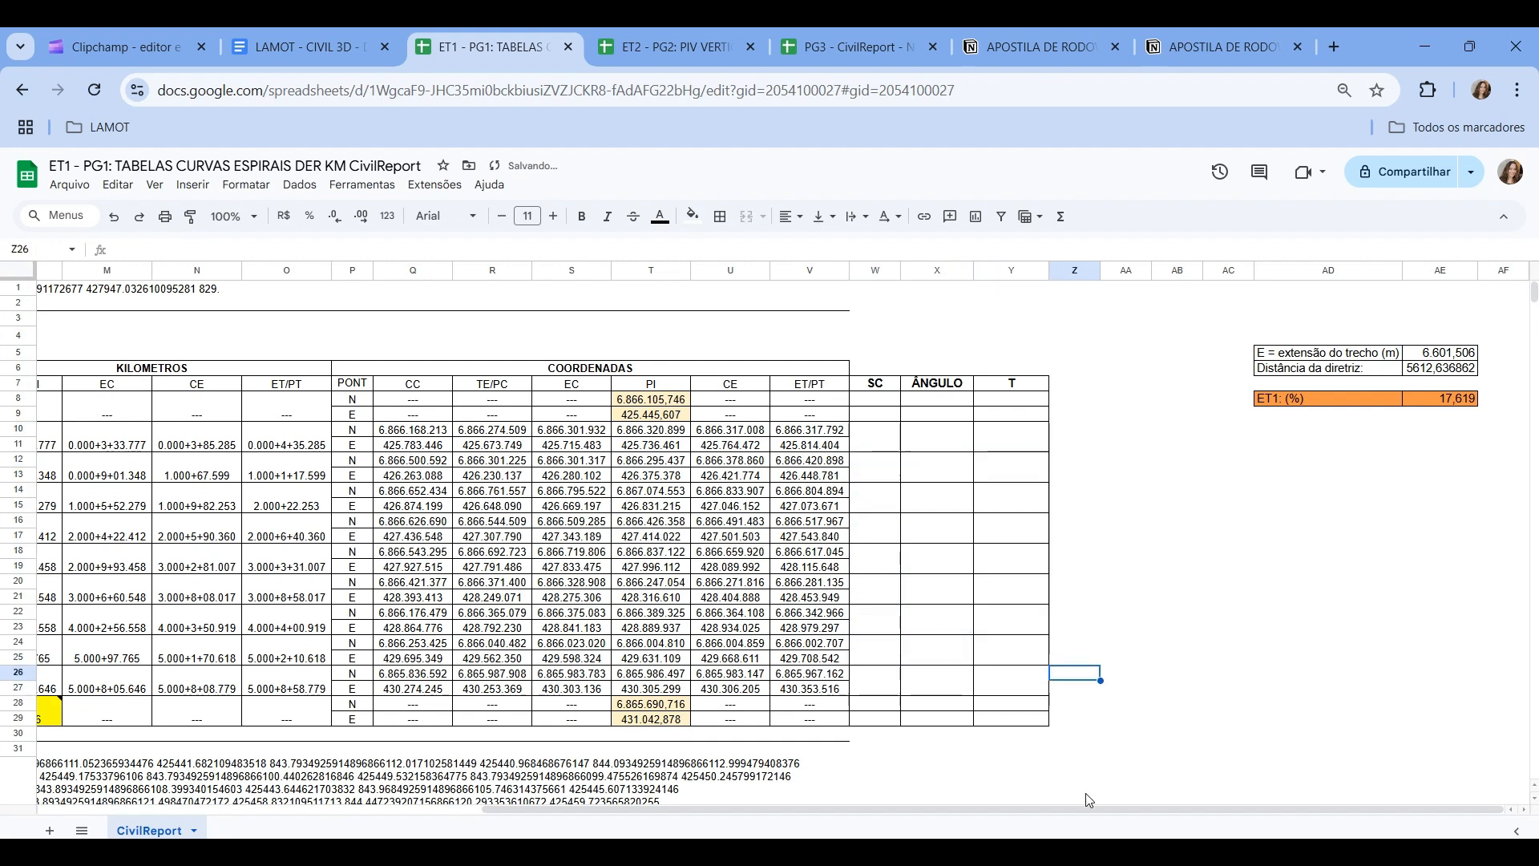
{"action": "left_click", "coordinate": [930, 533]}
- Correct the Lc (m) values of the first three curves, in rows 10 to 15, to 50, 50 and 40
{"action": "left_click_drag", "start_coordinate": [1022, 808], "coordinate": [545, 808]}
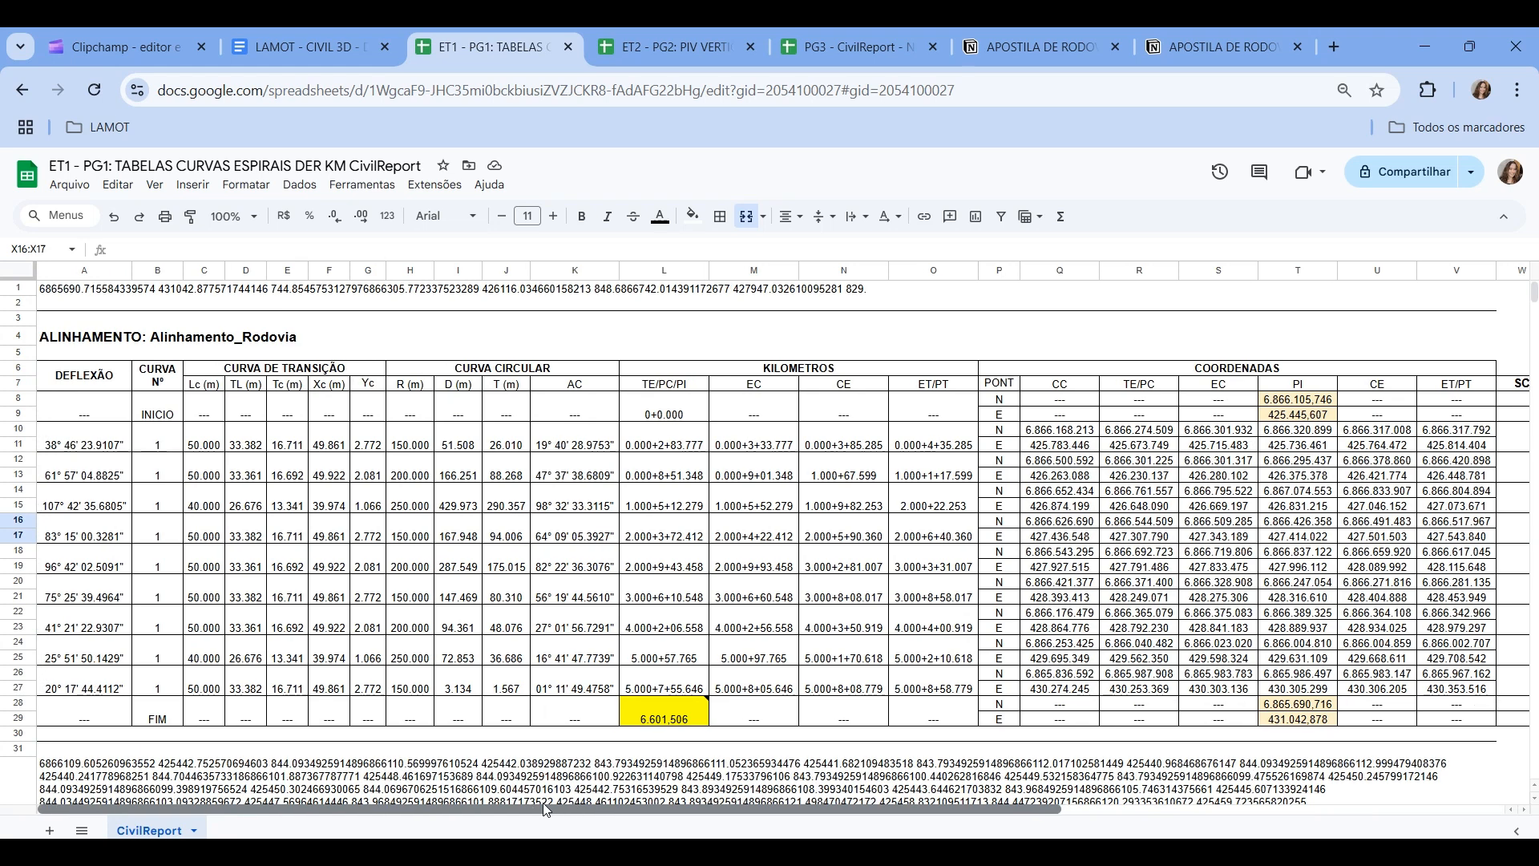
{"action": "double_click", "coordinate": [216, 454]}
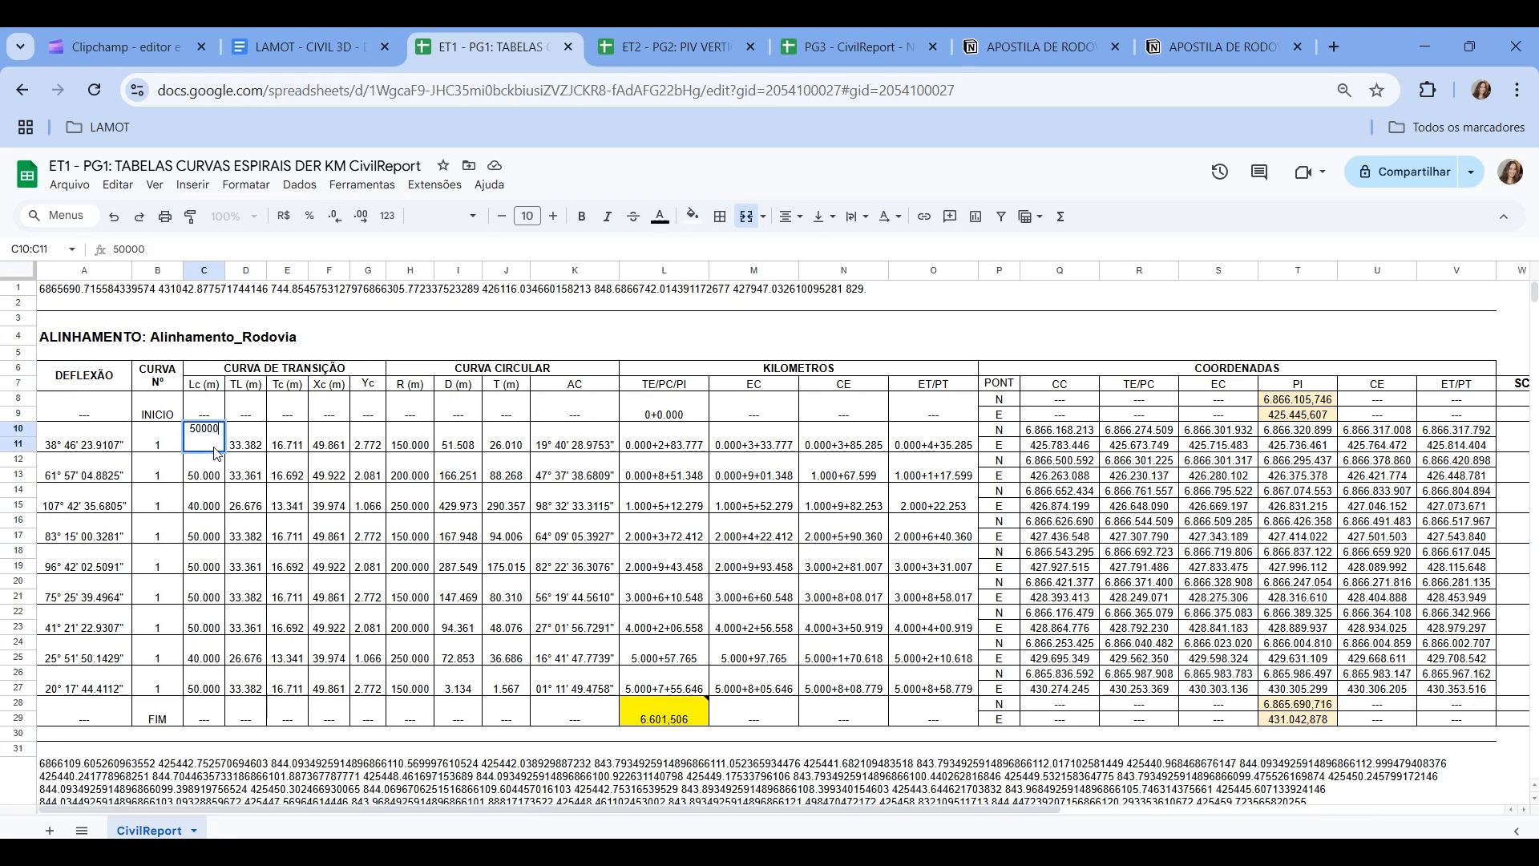
{"action": "left_click", "coordinate": [243, 579]}
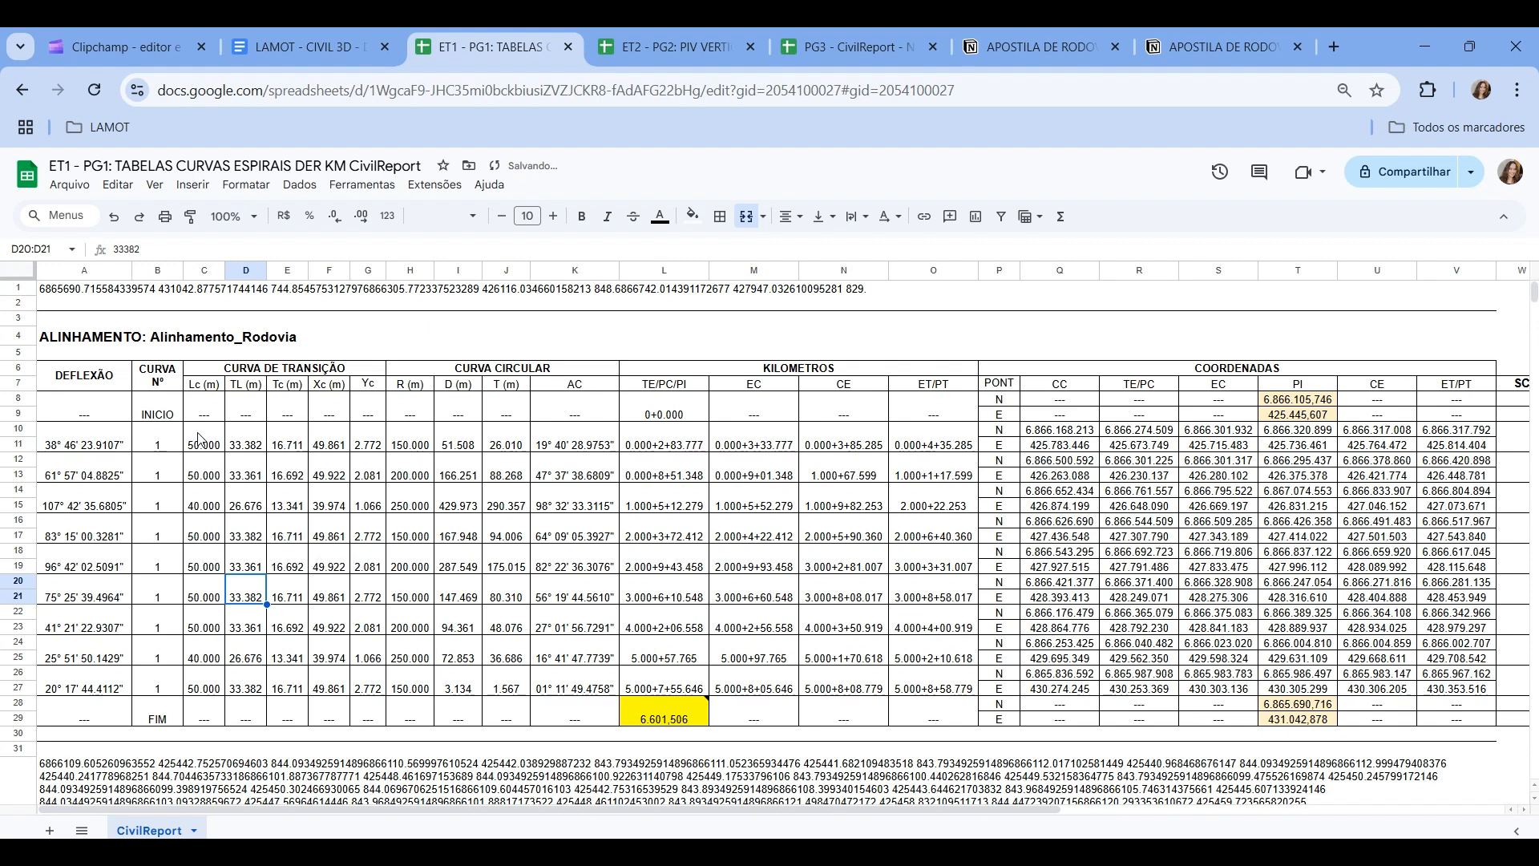
{"action": "double_click", "coordinate": [203, 434]}
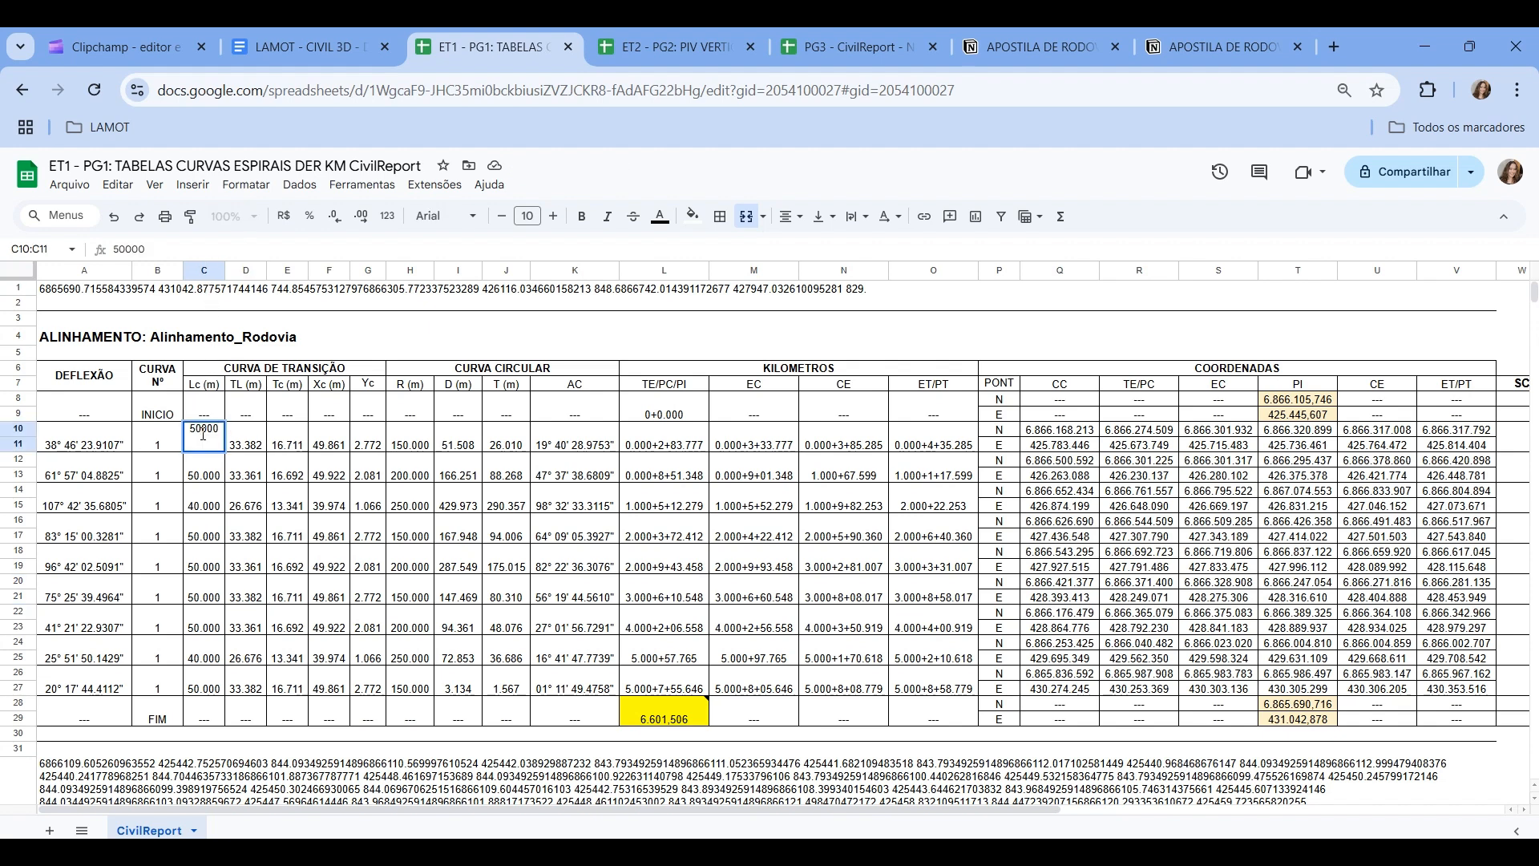
{"action": "key", "text": "BackSpace"}
{"action": "key", "text": "BackSpace"}
{"action": "key", "text": "BackSpace"}
{"action": "left_click", "coordinate": [243, 499]}
{"action": "double_click", "coordinate": [204, 464]}
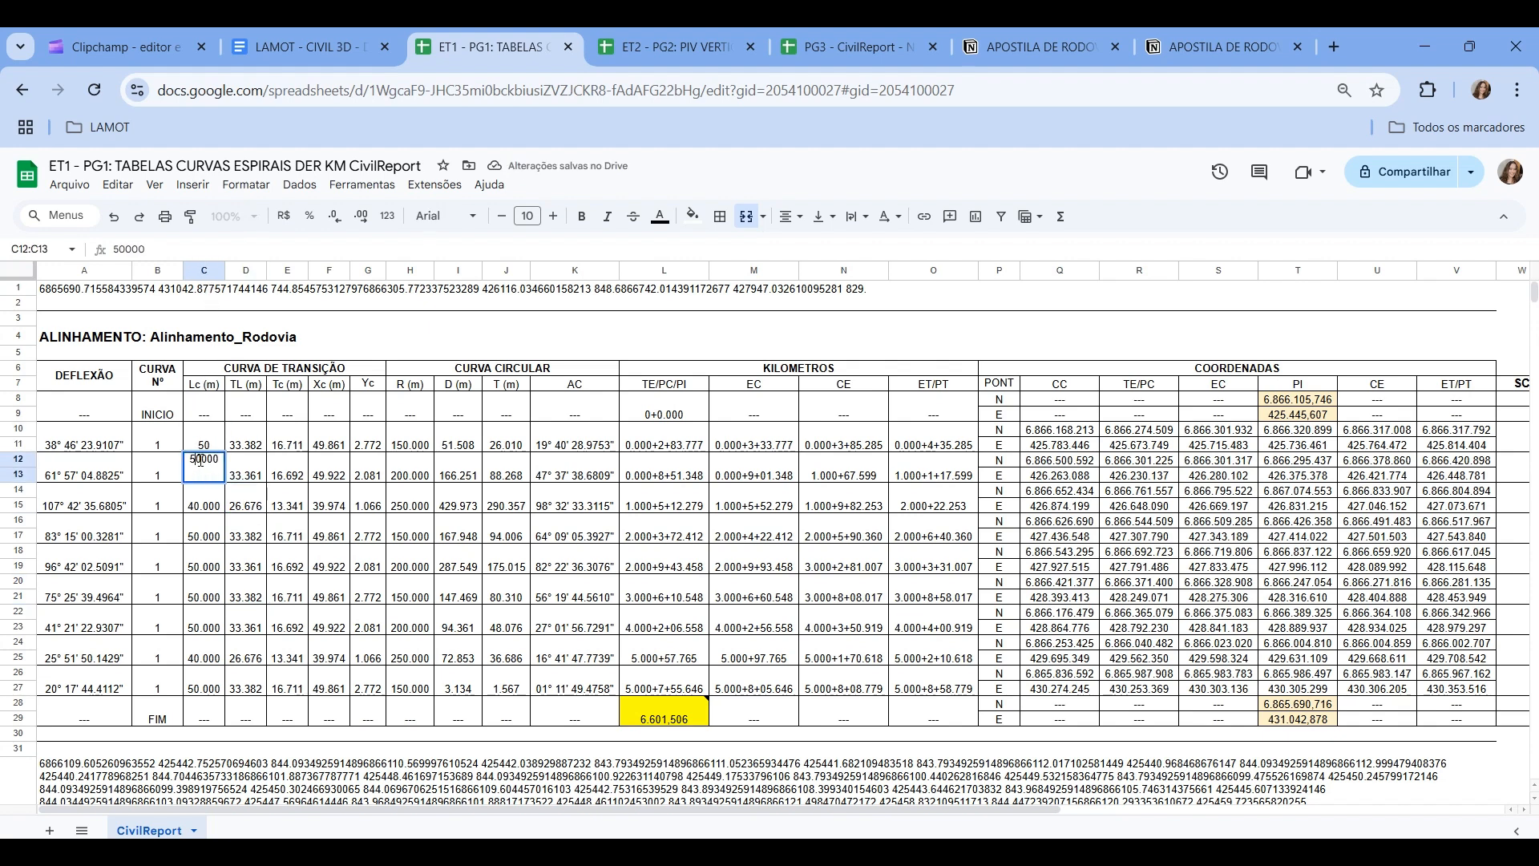
{"action": "key", "text": "BackSpace"}
{"action": "key", "text": "BackSpace"}
{"action": "key", "text": "BackSpace"}
{"action": "left_click", "coordinate": [209, 506]}
{"action": "double_click", "coordinate": [209, 506]}
{"action": "key", "text": "BackSpace"}
{"action": "key", "text": "BackSpace"}
{"action": "key", "text": "BackSpace"}
- Correct the Lc (m) values of the next three curves, in rows 16 to 21, to 50 each
{"action": "left_click", "coordinate": [206, 536]}
{"action": "double_click", "coordinate": [206, 535]}
{"action": "key", "text": "BackSpace"}
{"action": "key", "text": "BackSpace"}
{"action": "key", "text": "BackSpace"}
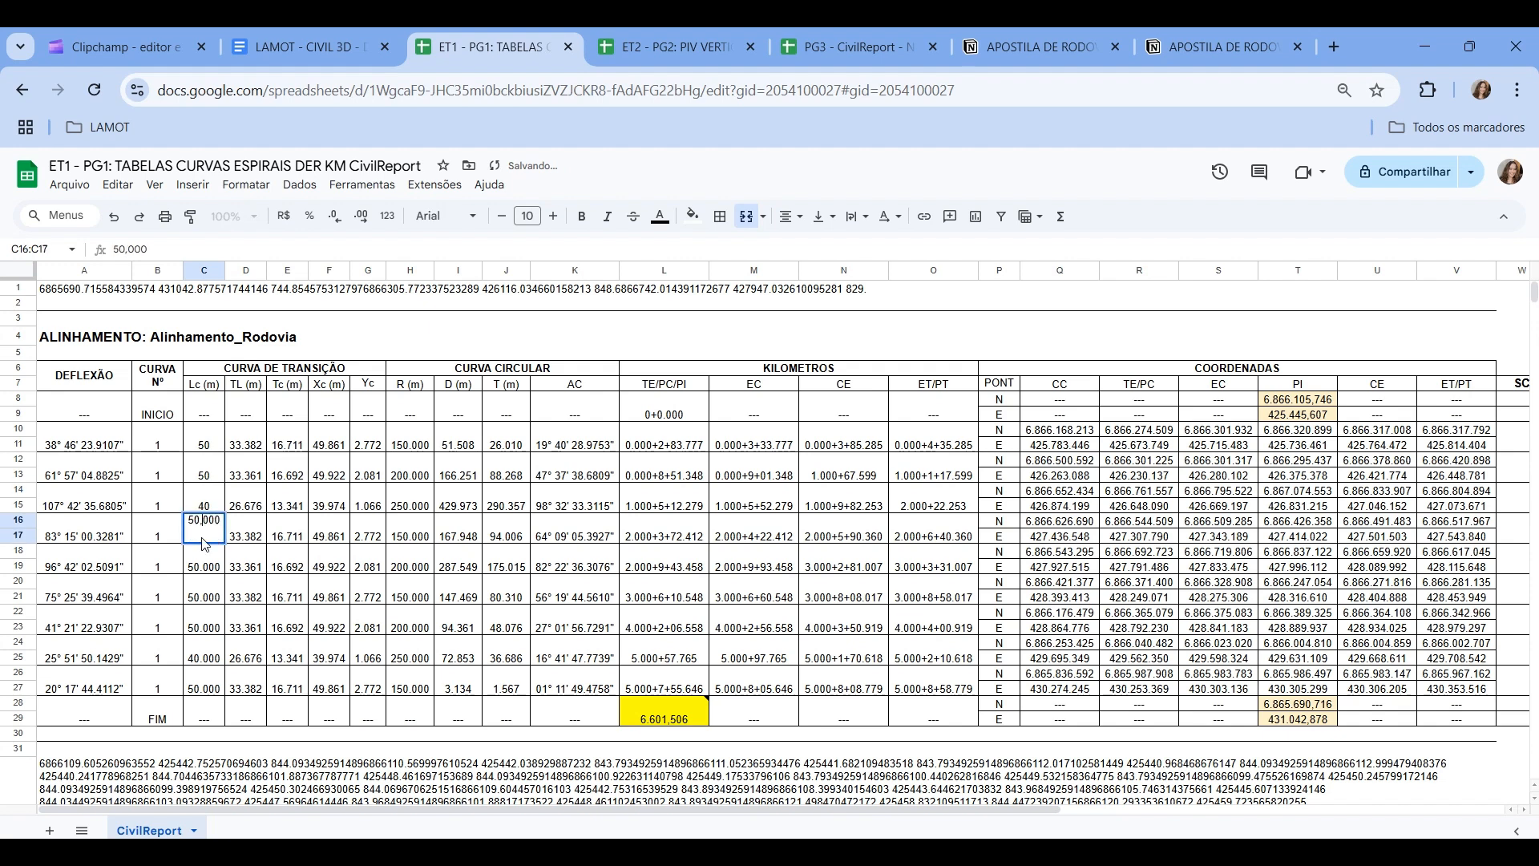
{"action": "left_click", "coordinate": [206, 554]}
{"action": "double_click", "coordinate": [205, 554]}
{"action": "key", "text": "BackSpace"}
{"action": "key", "text": "BackSpace"}
{"action": "key", "text": "BackSpace"}
{"action": "left_click", "coordinate": [204, 584]}
{"action": "double_click", "coordinate": [204, 583]}
{"action": "key", "text": "BackSpace"}
{"action": "key", "text": "BackSpace"}
{"action": "key", "text": "BackSpace"}
- Correct the Lc (m) values of the last three curves, in rows 22 to 27, to 50, 40 and 50
{"action": "left_click", "coordinate": [202, 611]}
{"action": "double_click", "coordinate": [202, 611]}
{"action": "key", "text": "BackSpace"}
{"action": "key", "text": "BackSpace"}
{"action": "key", "text": "BackSpace"}
{"action": "left_click", "coordinate": [203, 649]}
{"action": "double_click", "coordinate": [203, 649]}
{"action": "key", "text": "BackSpace"}
{"action": "key", "text": "BackSpace"}
{"action": "key", "text": "BackSpace"}
{"action": "left_click", "coordinate": [204, 679]}
{"action": "double_click", "coordinate": [204, 679]}
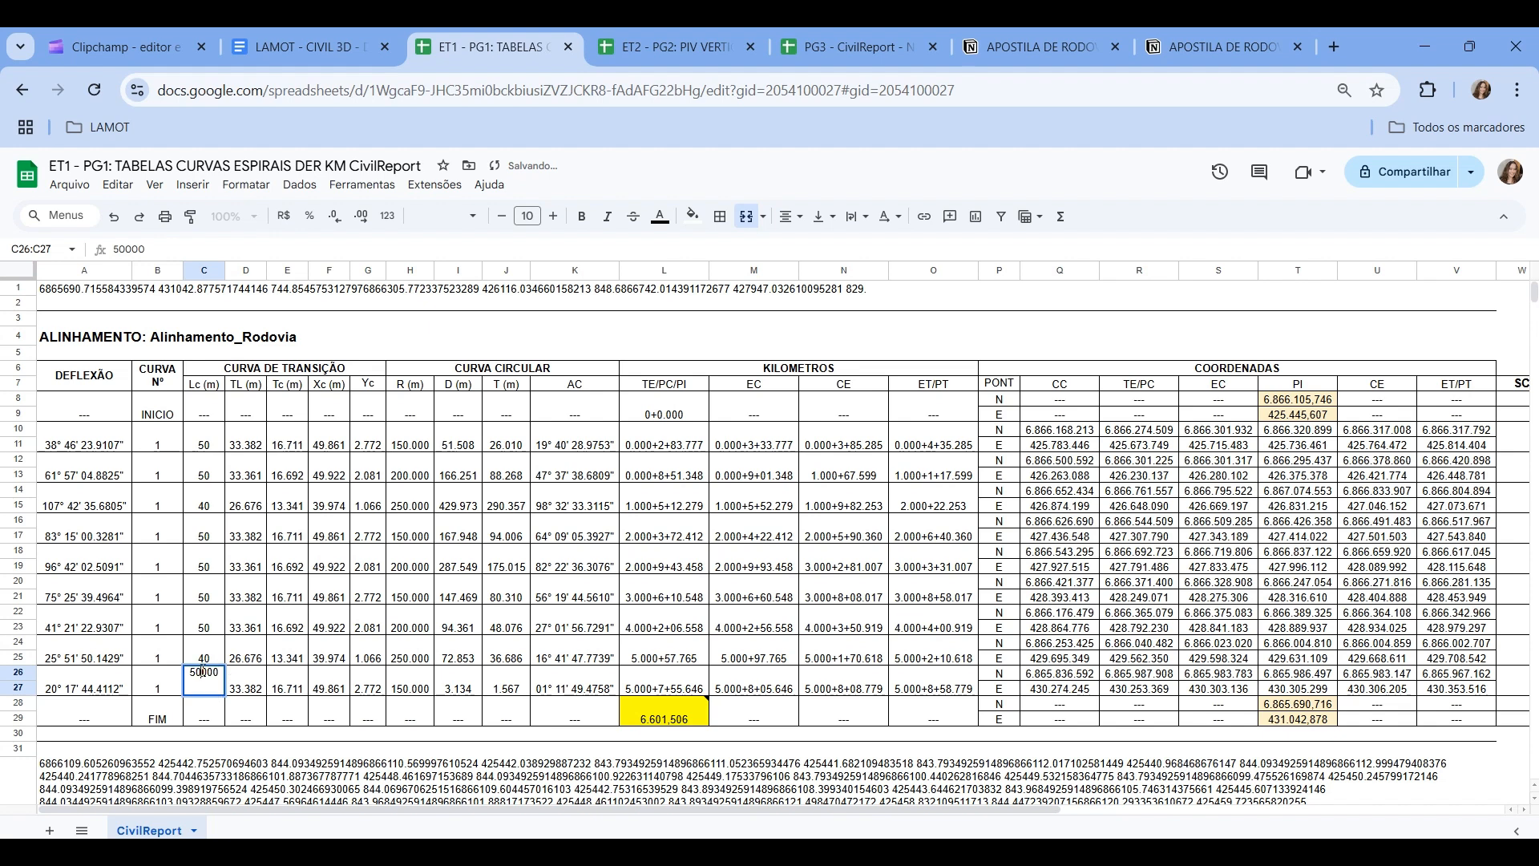
{"action": "key", "text": "BackSpace"}
{"action": "key", "text": "BackSpace"}
{"action": "key", "text": "BackSpace"}
{"action": "left_click", "coordinate": [246, 647]}
- Correct the R (m) values of the nine curves to 150, 200, 250, 150, 200, 150, 200, 250 and 150
{"action": "left_click", "coordinate": [421, 450]}
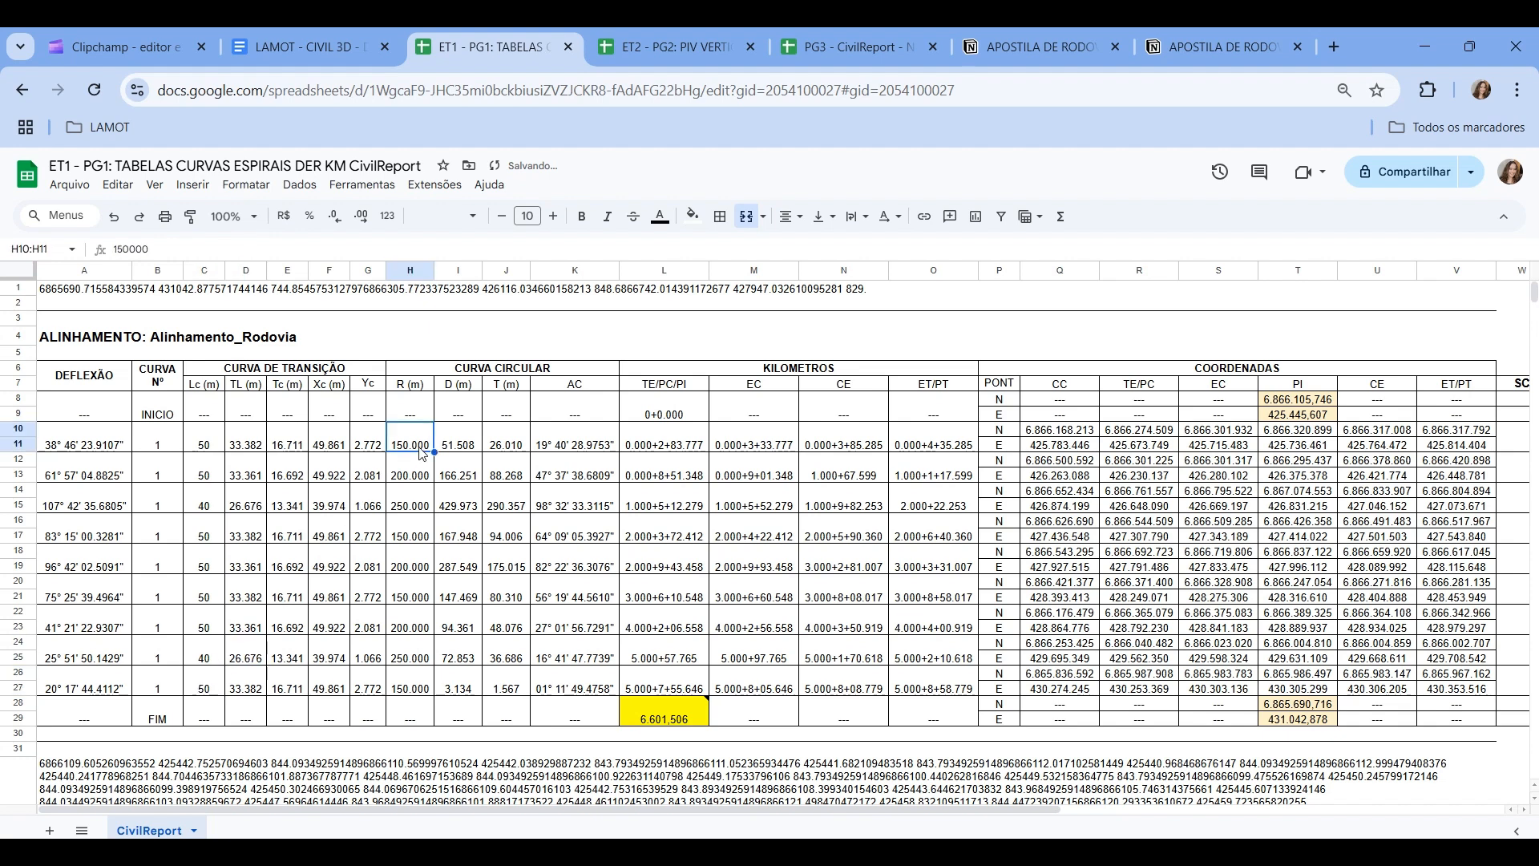
{"action": "double_click", "coordinate": [414, 443]}
{"action": "key", "text": "BackSpace"}
{"action": "key", "text": "BackSpace"}
{"action": "key", "text": "BackSpace"}
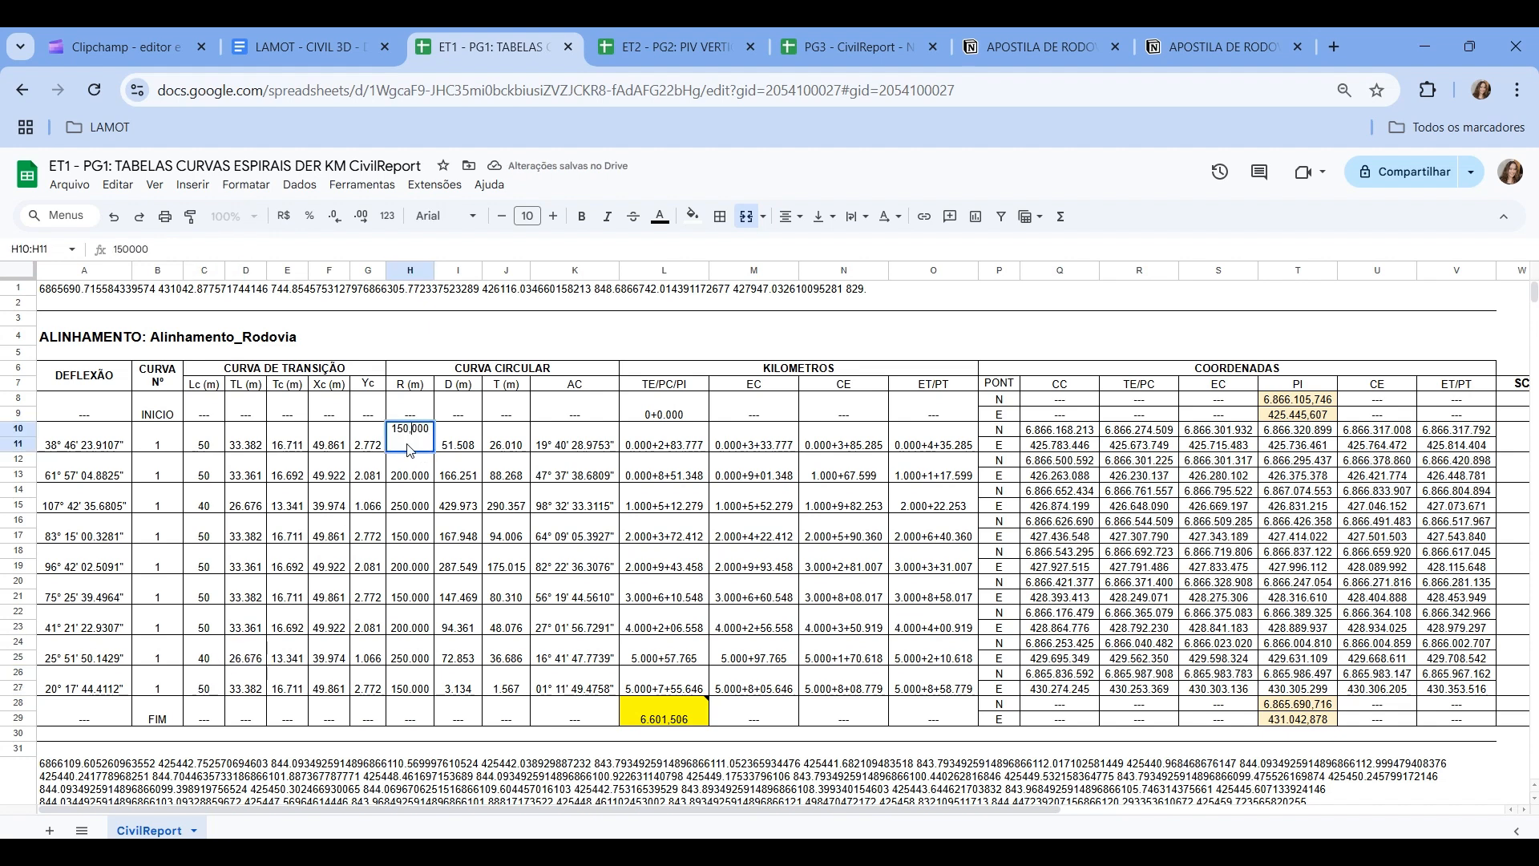
{"action": "left_click", "coordinate": [411, 472]}
{"action": "double_click", "coordinate": [411, 469]}
{"action": "double_click", "coordinate": [412, 500]}
{"action": "type", "text": ","}
{"action": "double_click", "coordinate": [412, 530]}
{"action": "type", "text": ","}
{"action": "double_click", "coordinate": [412, 561]}
{"action": "type", "text": ","}
{"action": "double_click", "coordinate": [412, 592]}
{"action": "type", "text": ","}
{"action": "double_click", "coordinate": [414, 652]}
{"action": "type", "text": ","}
{"action": "double_click", "coordinate": [411, 683]}
{"action": "type", "text": ","}
- Fill the Lc (m) and R (m) header cells with green
{"action": "left_click", "coordinate": [204, 384]}
{"action": "left_click", "coordinate": [410, 384], "text": "ctrl"}
{"action": "left_click", "coordinate": [691, 215]}
{"action": "left_click", "coordinate": [767, 341]}
- Enter the formula =(C10/2/H10)*180/PI() in the SC cell W10 of the first curve
{"action": "left_click_drag", "start_coordinate": [567, 816], "coordinate": [825, 811]}
{"action": "left_click", "coordinate": [1012, 384]}
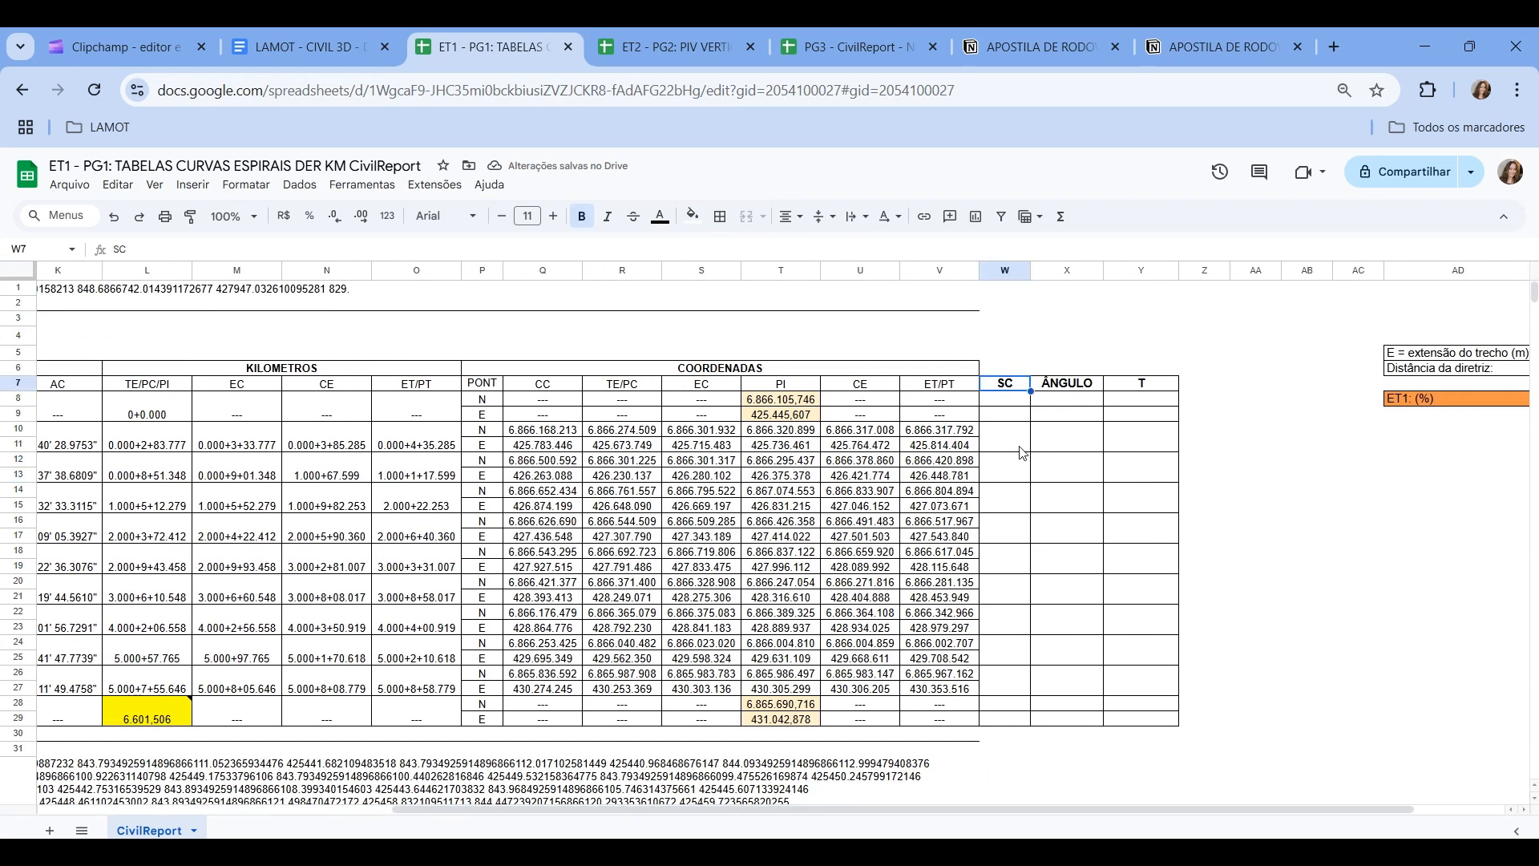
{"action": "left_click", "coordinate": [1021, 453]}
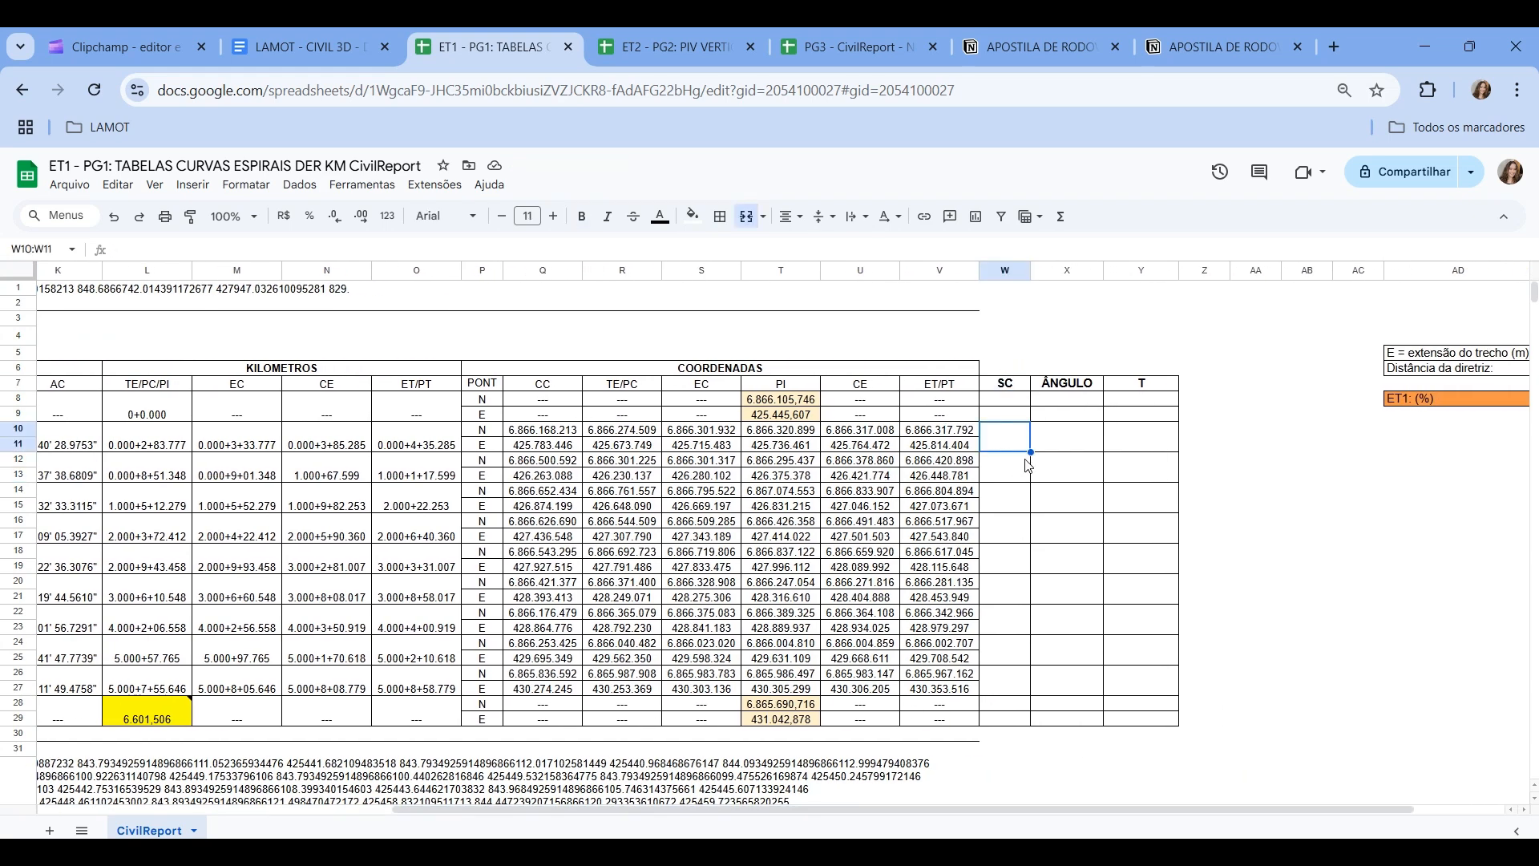
{"action": "type", "text": "="}
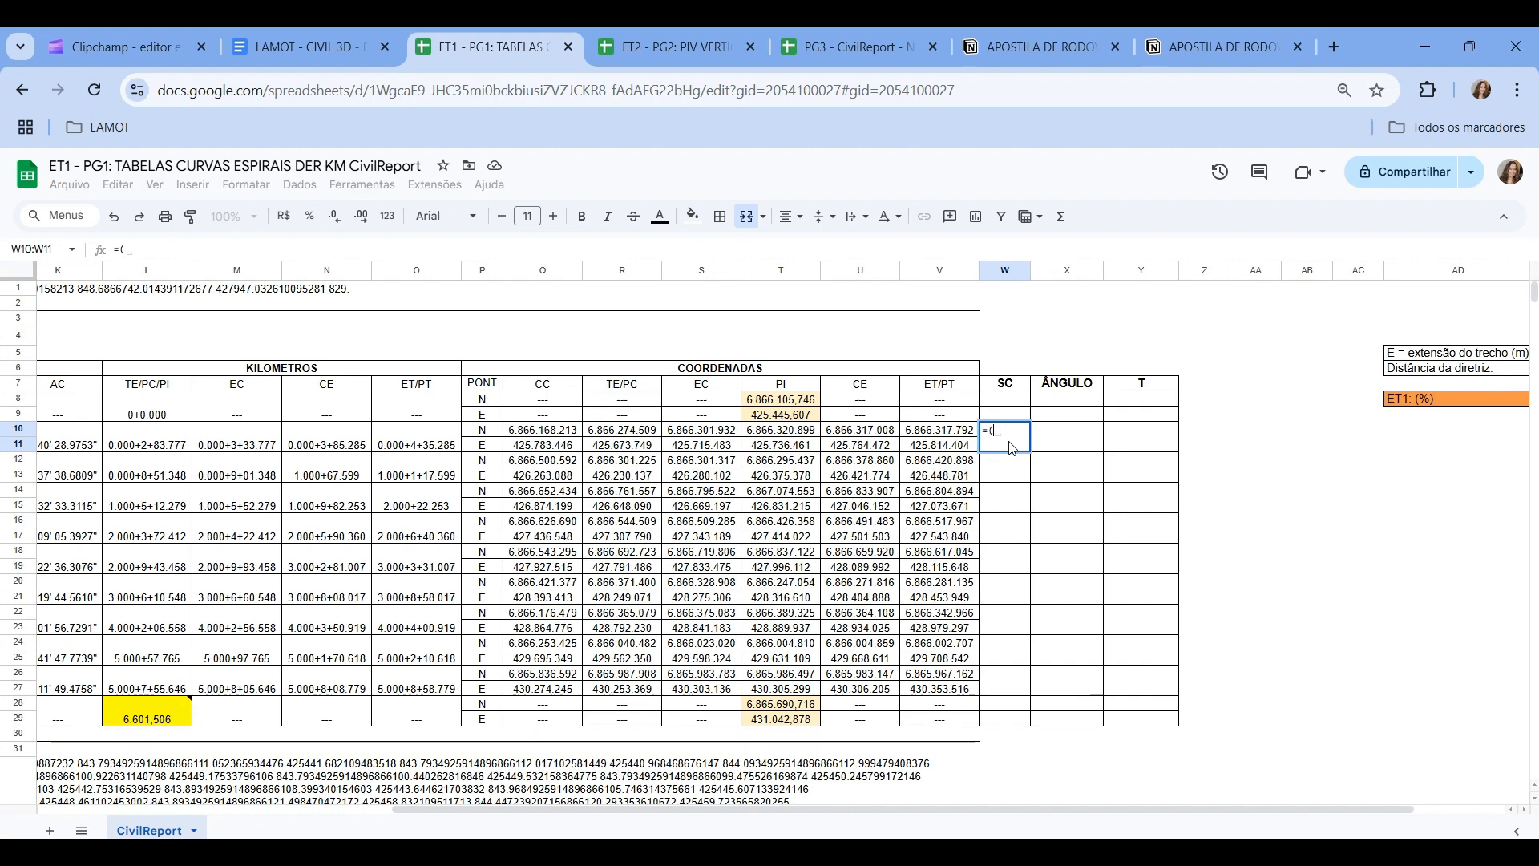
{"action": "type", "text": "("}
{"action": "scroll", "coordinate": [461, 469], "scroll_direction": "left", "scroll_amount": 10}
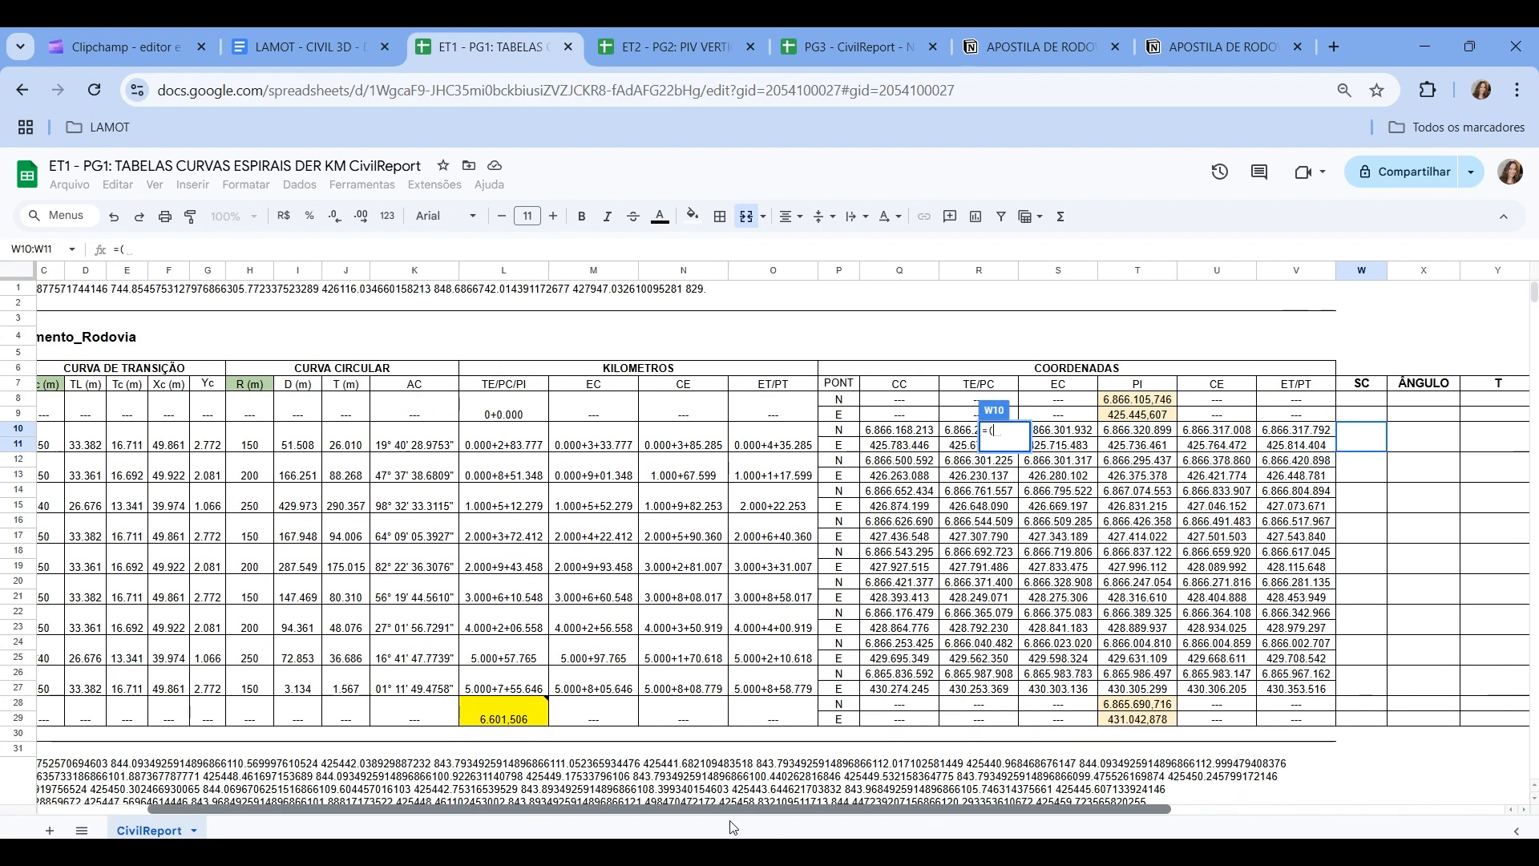
{"action": "left_click", "coordinate": [208, 444]}
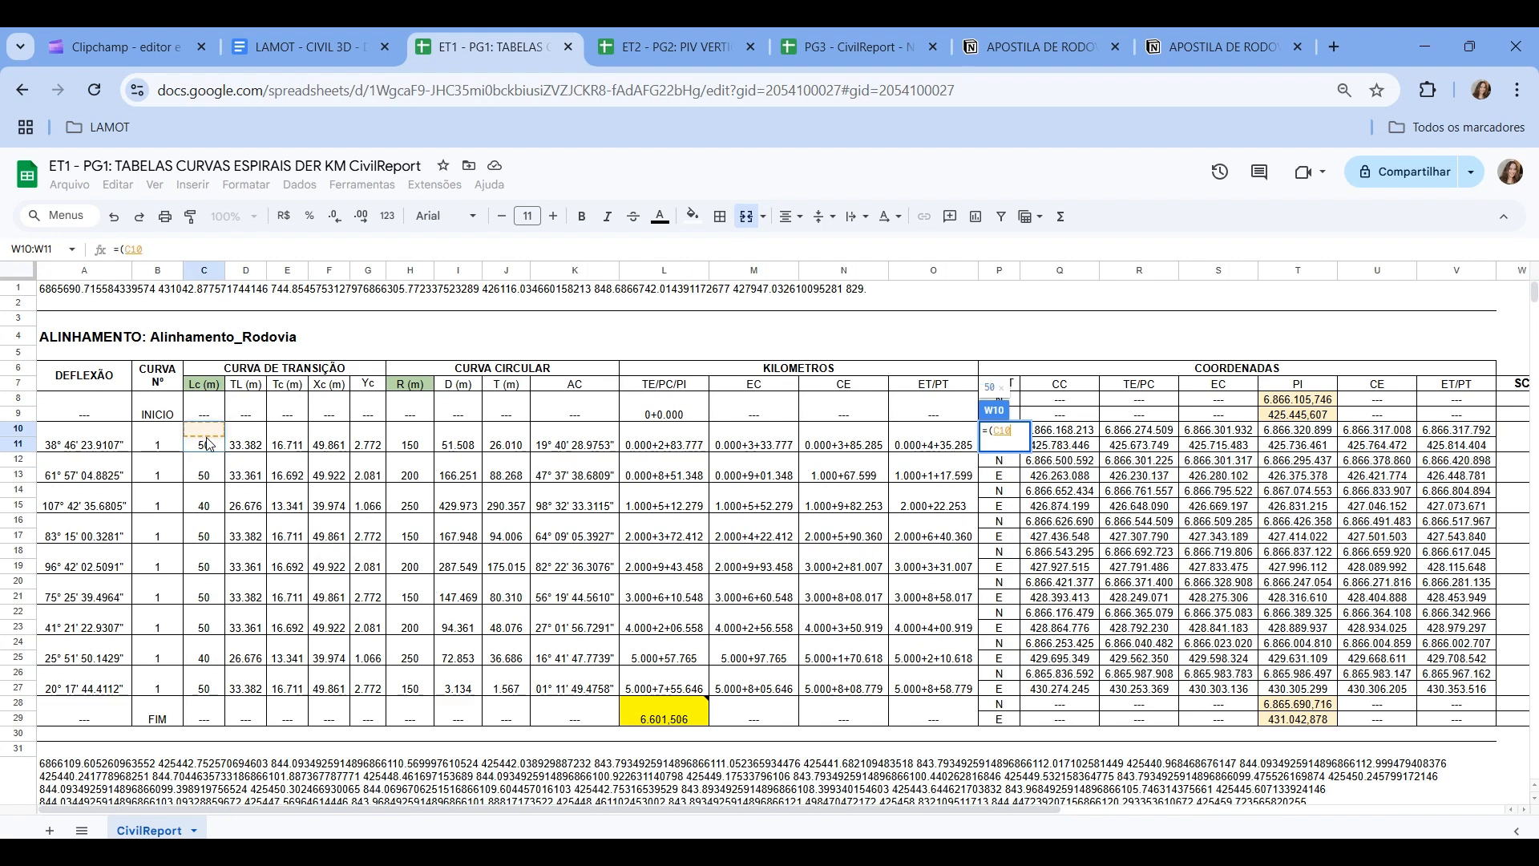
{"action": "left_click_drag", "start_coordinate": [430, 818], "coordinate": [842, 806]}
{"action": "type", "text": "/2/"}
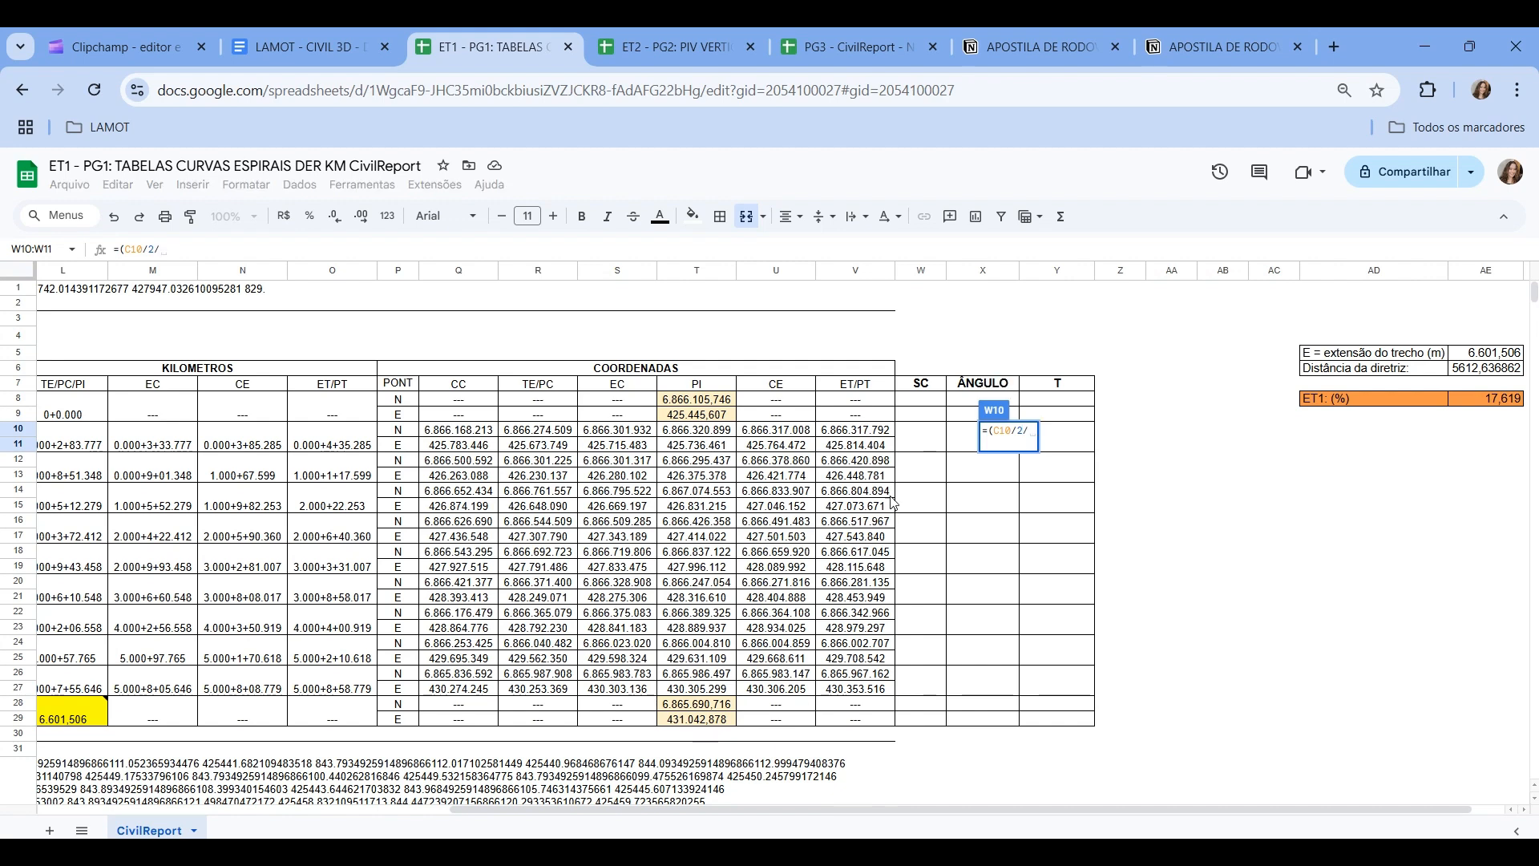
{"action": "left_click_drag", "start_coordinate": [793, 808], "coordinate": [525, 808]}
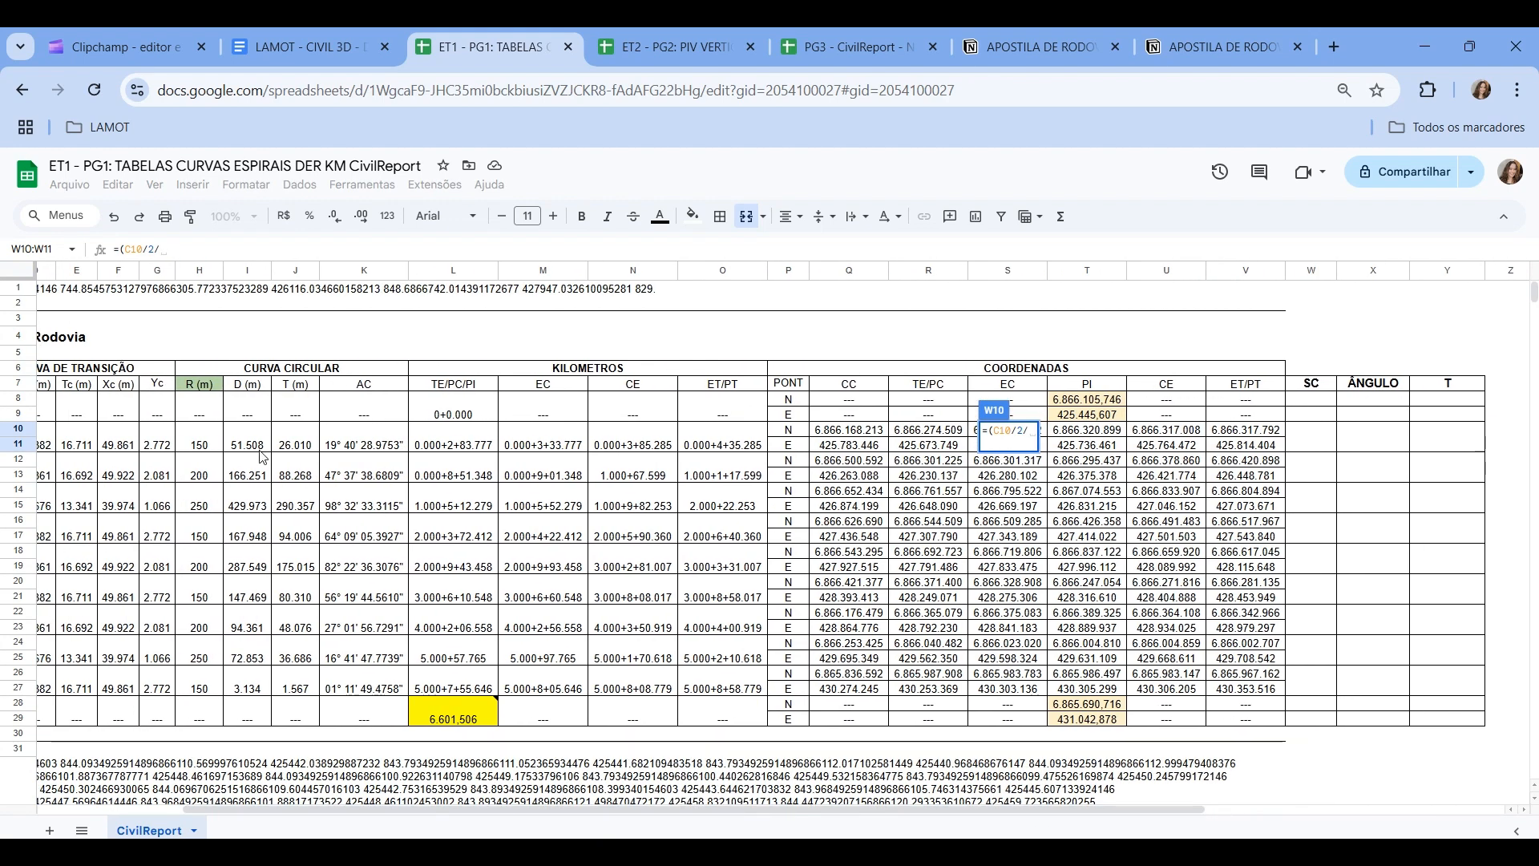
{"action": "left_click", "coordinate": [207, 446]}
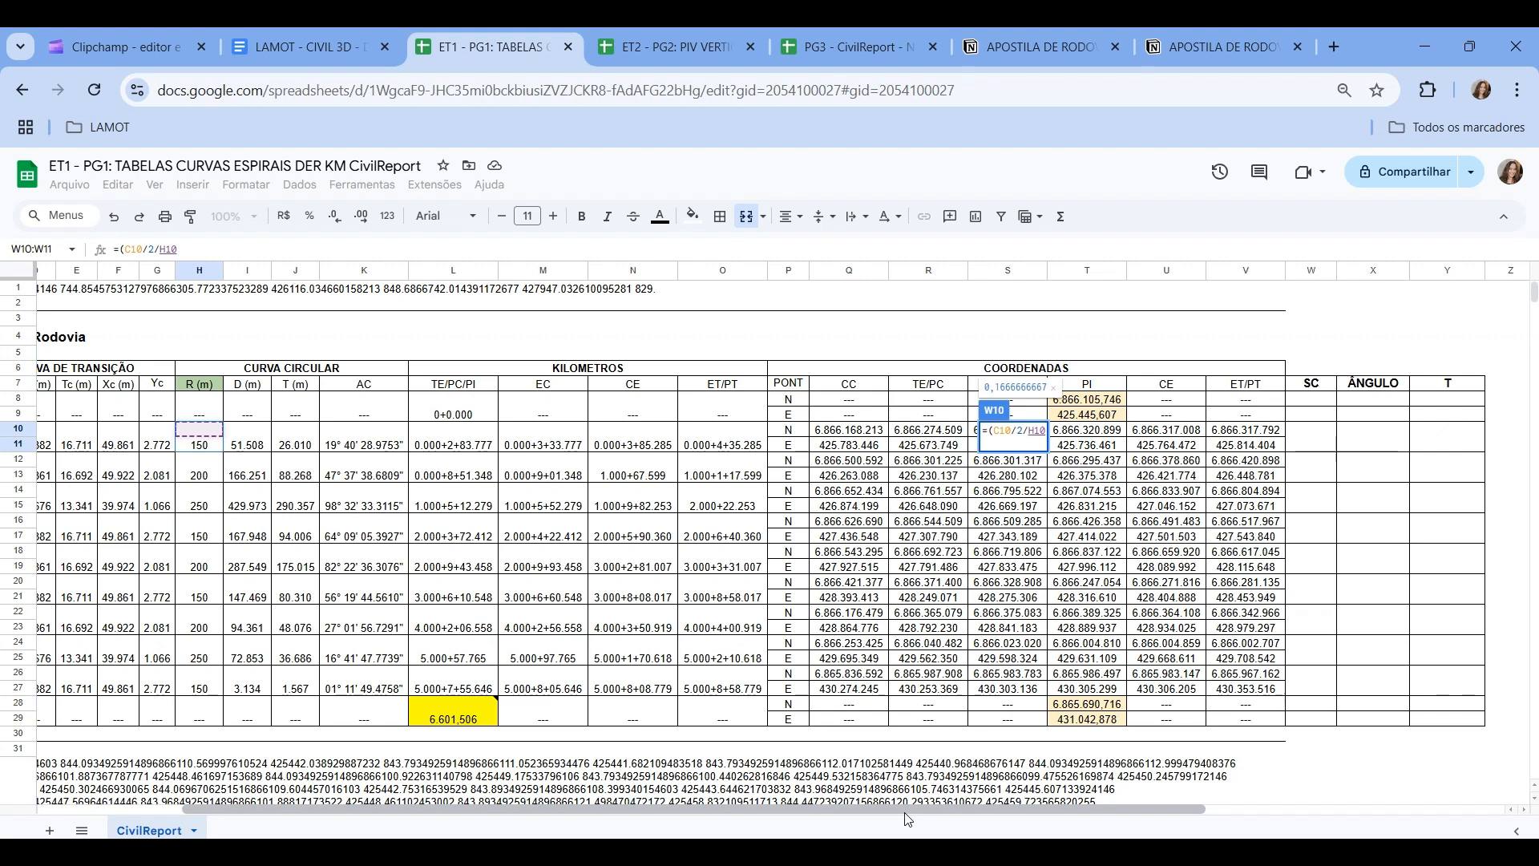
{"action": "left_click_drag", "start_coordinate": [905, 811], "coordinate": [1131, 808]}
{"action": "type", "text": ")*"}
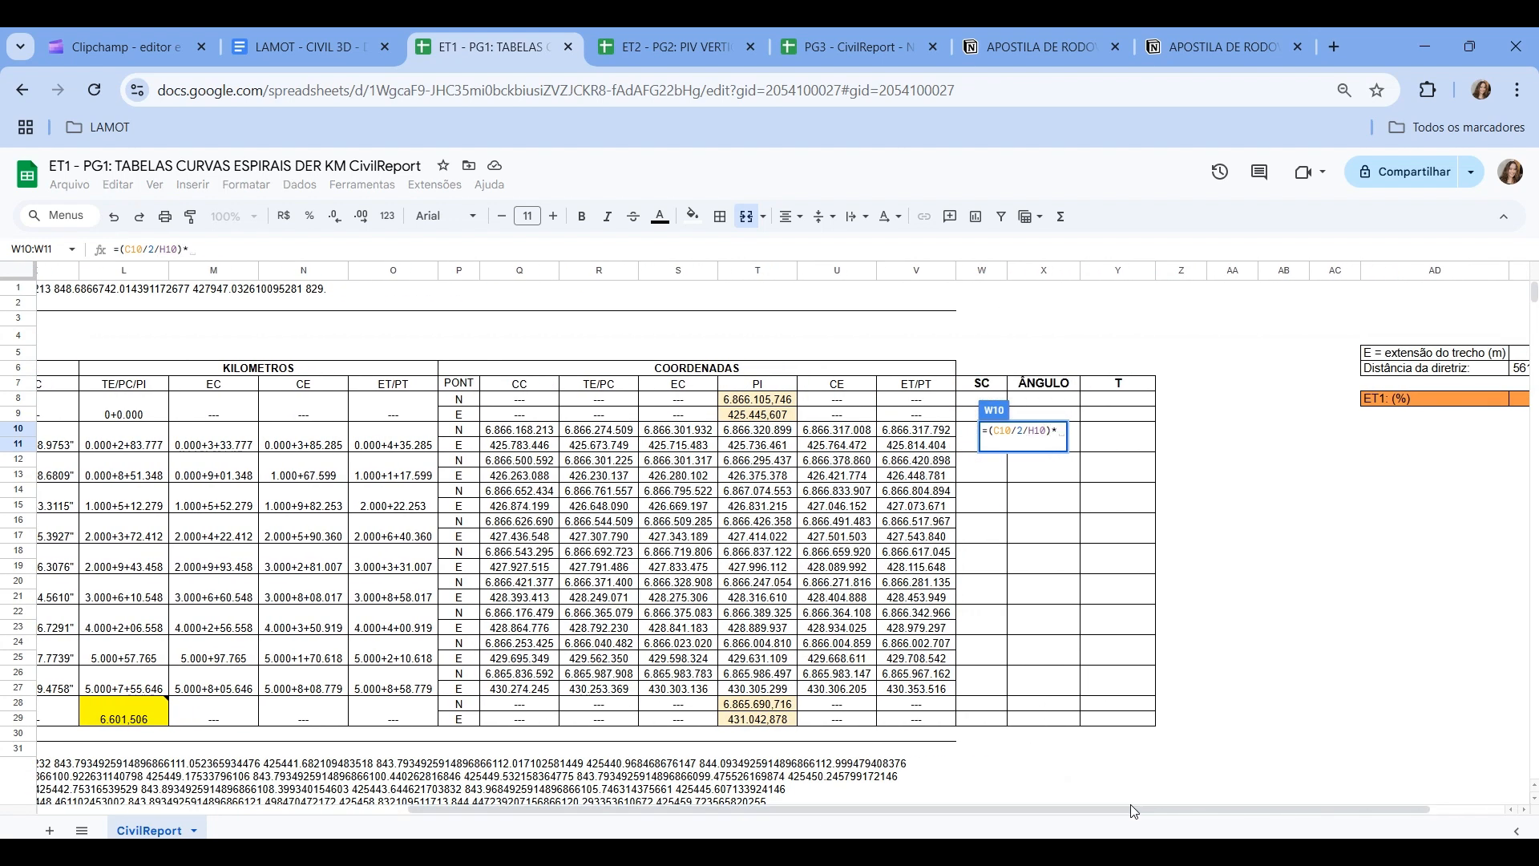
{"action": "type", "text": "180"}
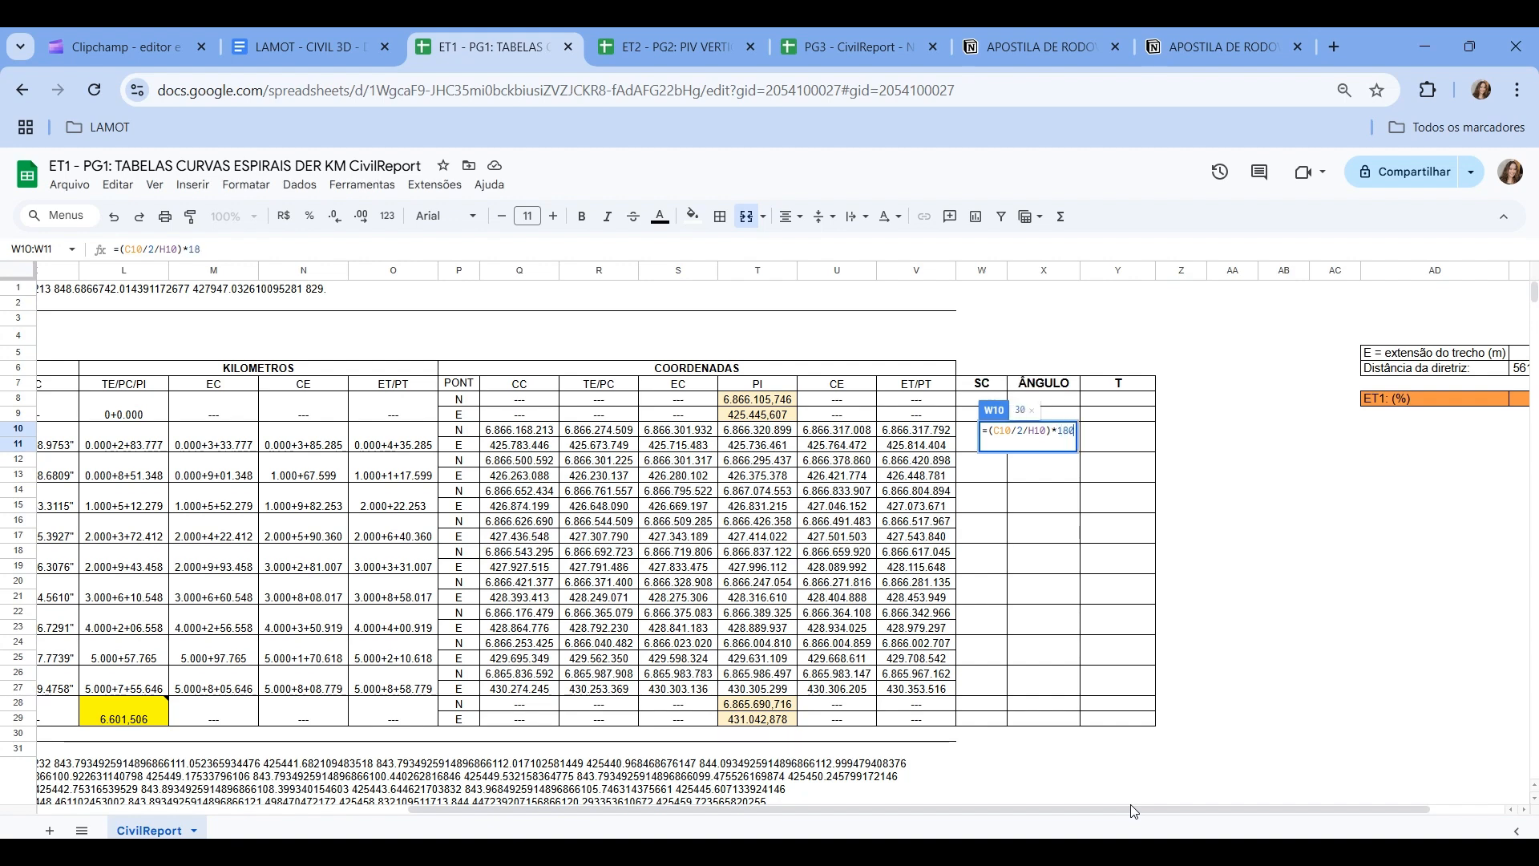
{"action": "type", "text": "/"}
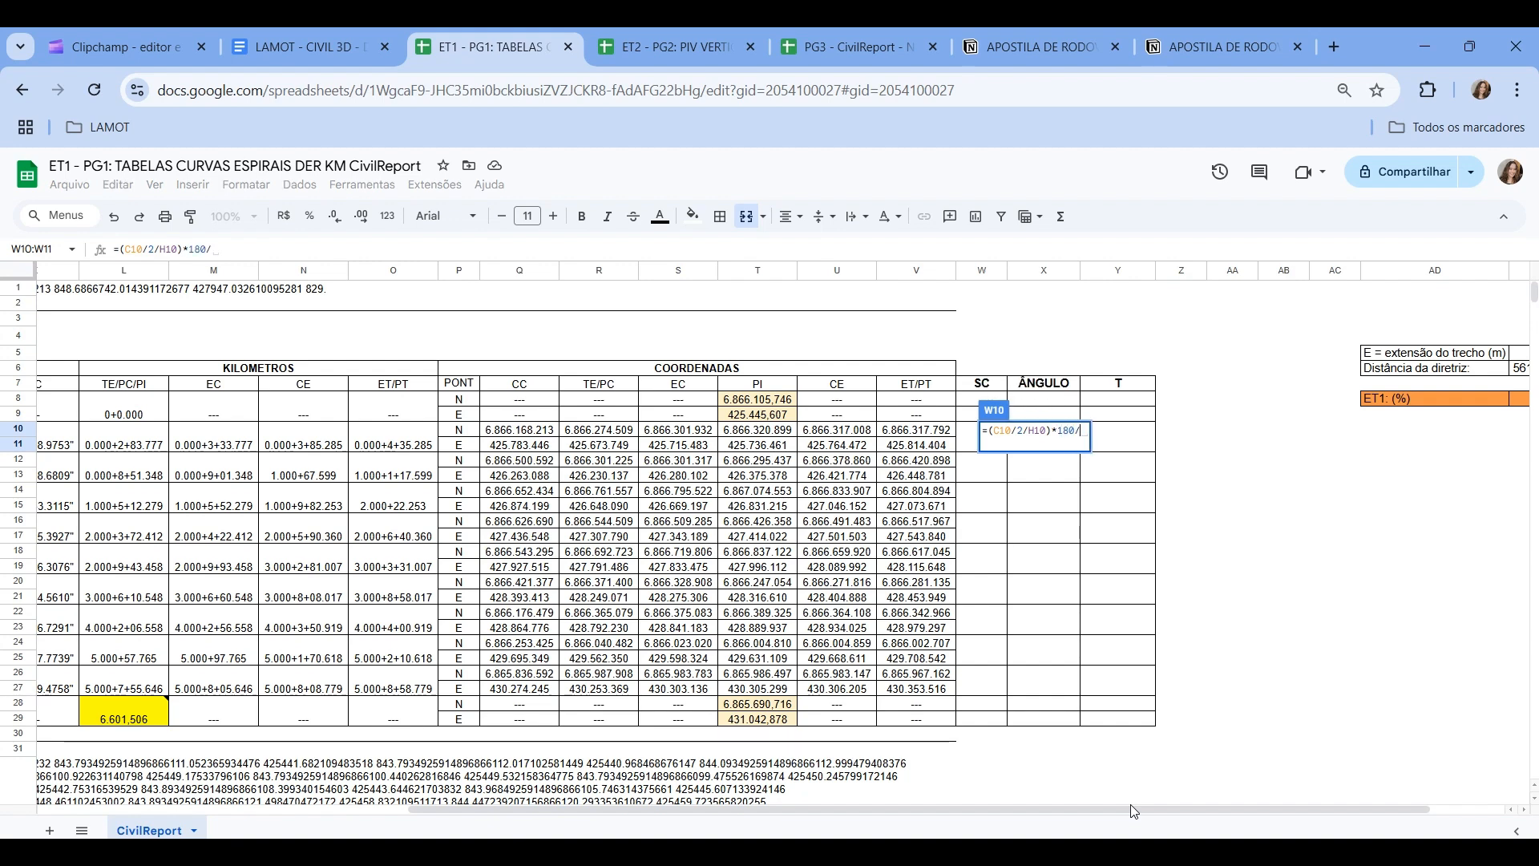
{"action": "type", "text": "pI"}
{"action": "key", "text": "Tab"}
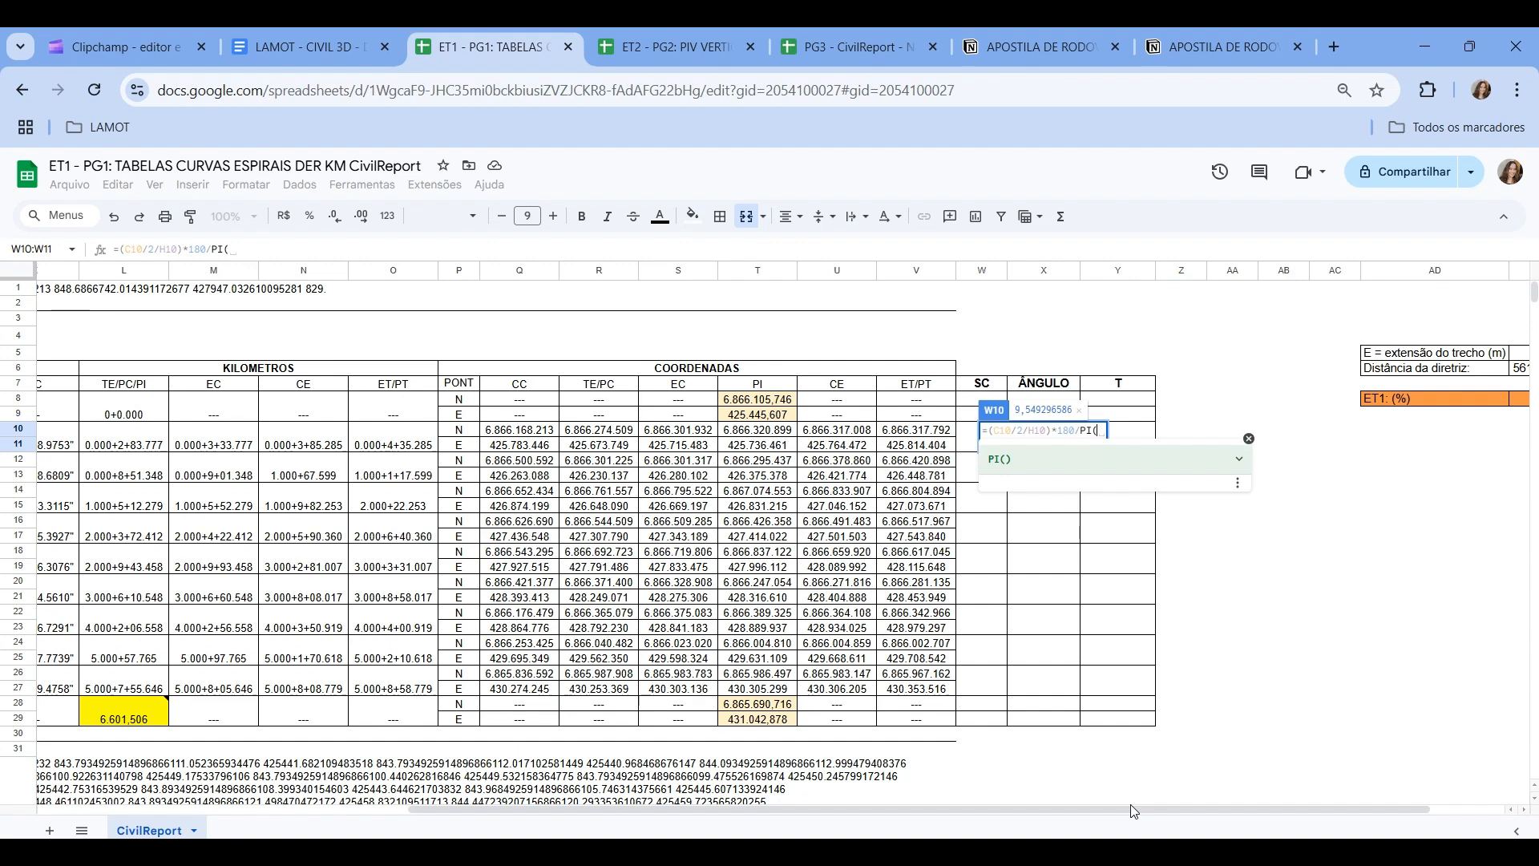
{"action": "type", "text": ")"}
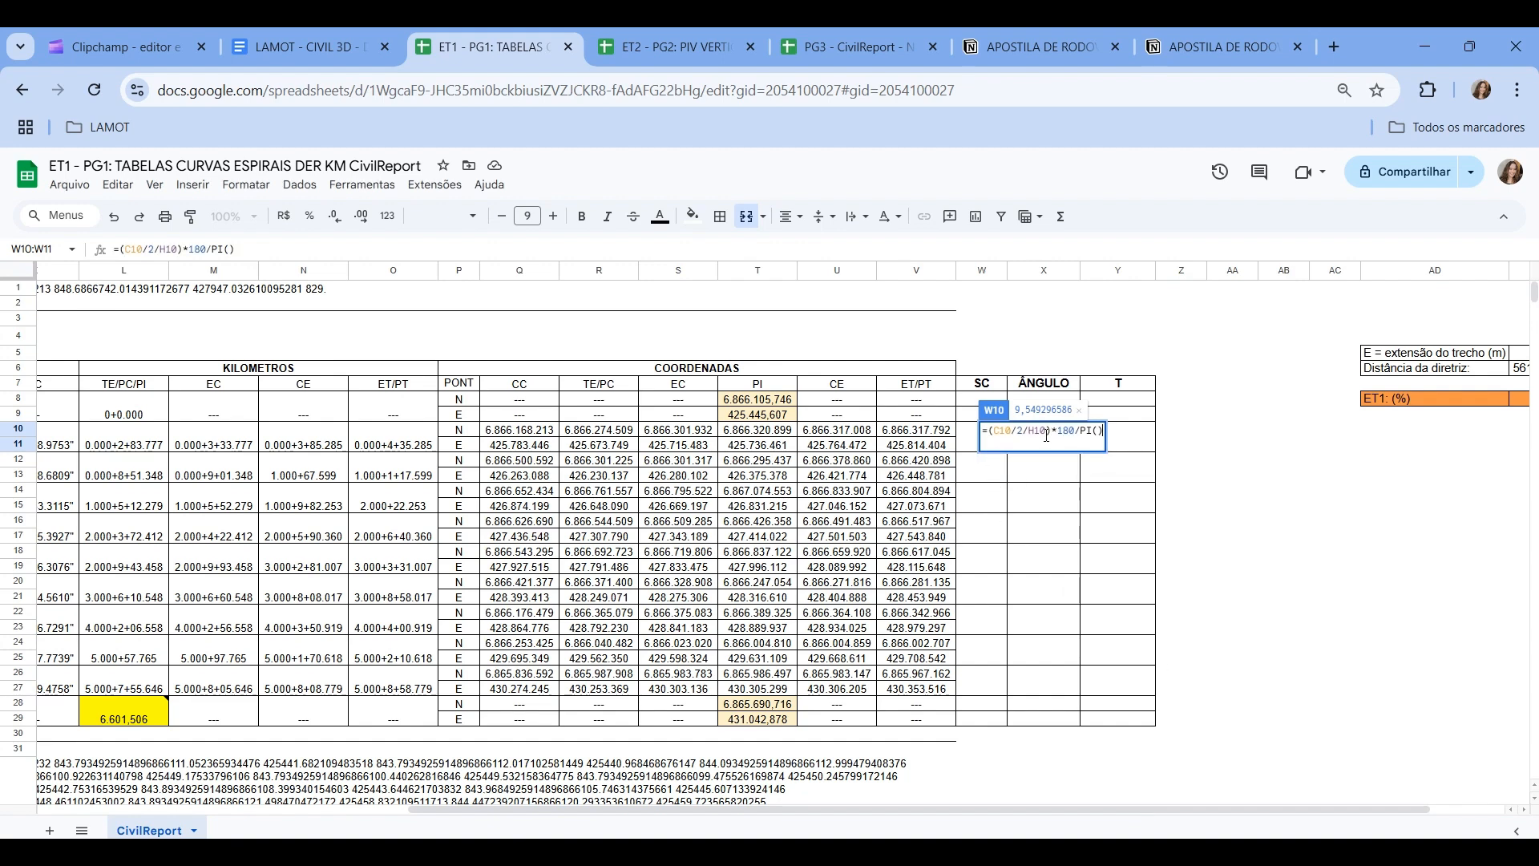
{"action": "key", "text": "Tab"}
- Fit the SC column's width to its content and copy the W10 formula down to row 27
{"action": "left_click", "coordinate": [973, 440]}
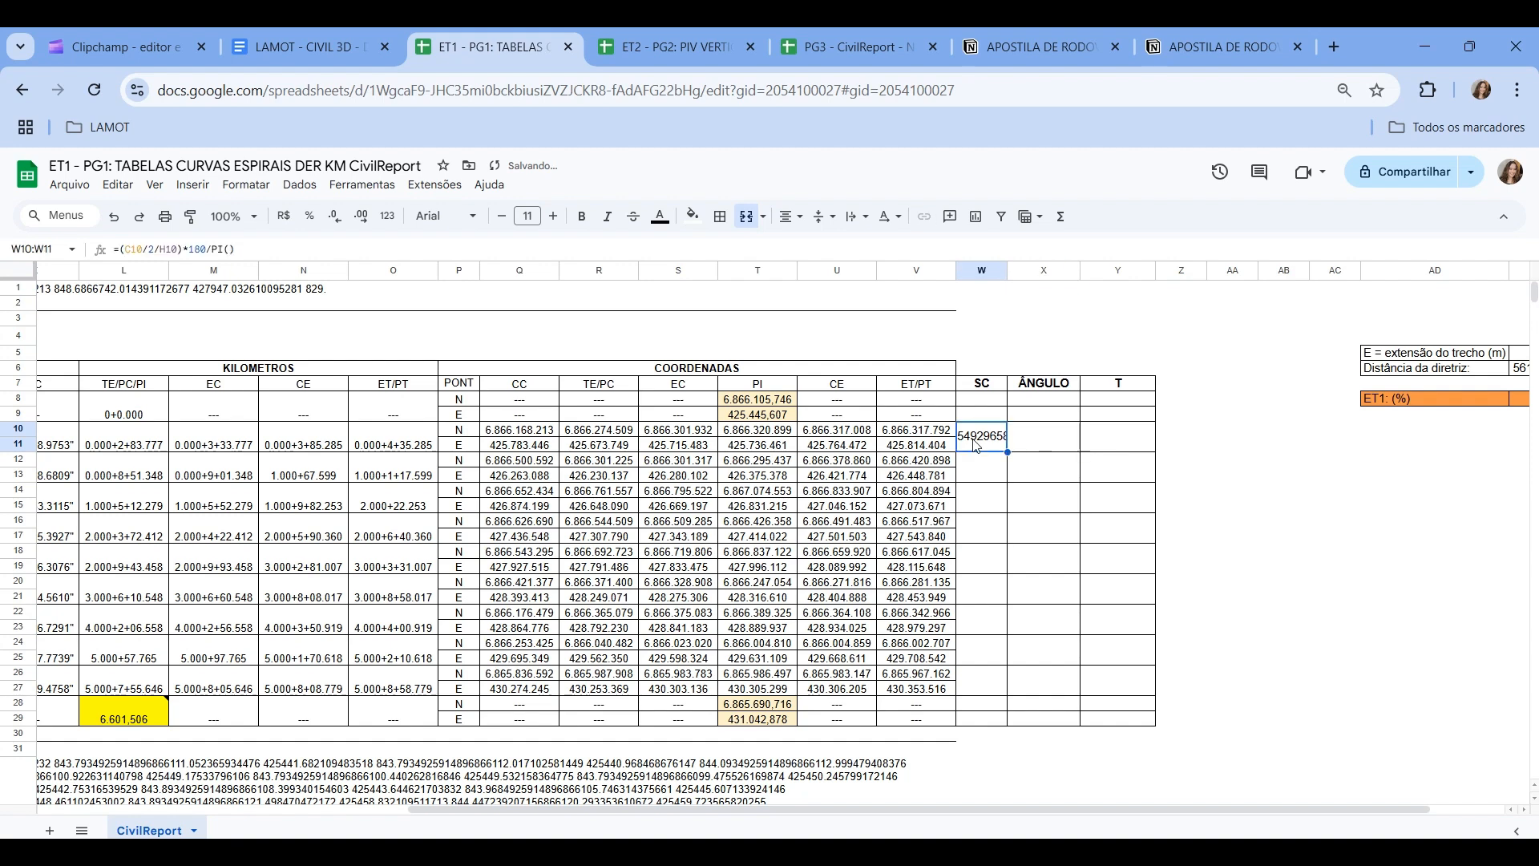
{"action": "double_click", "coordinate": [1007, 270]}
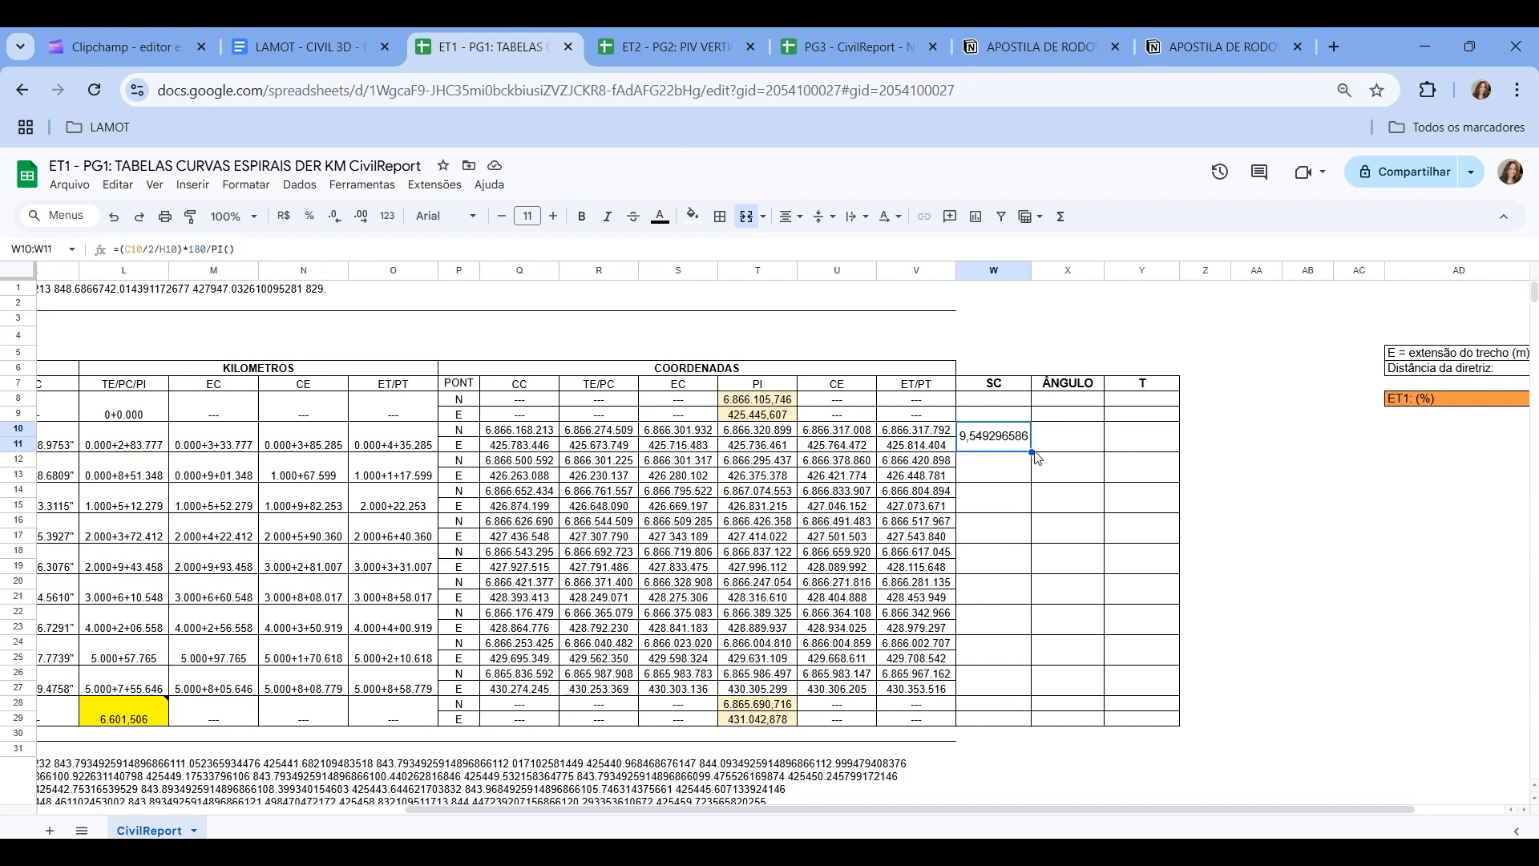
{"action": "left_click_drag", "start_coordinate": [1032, 452], "coordinate": [1017, 699]}
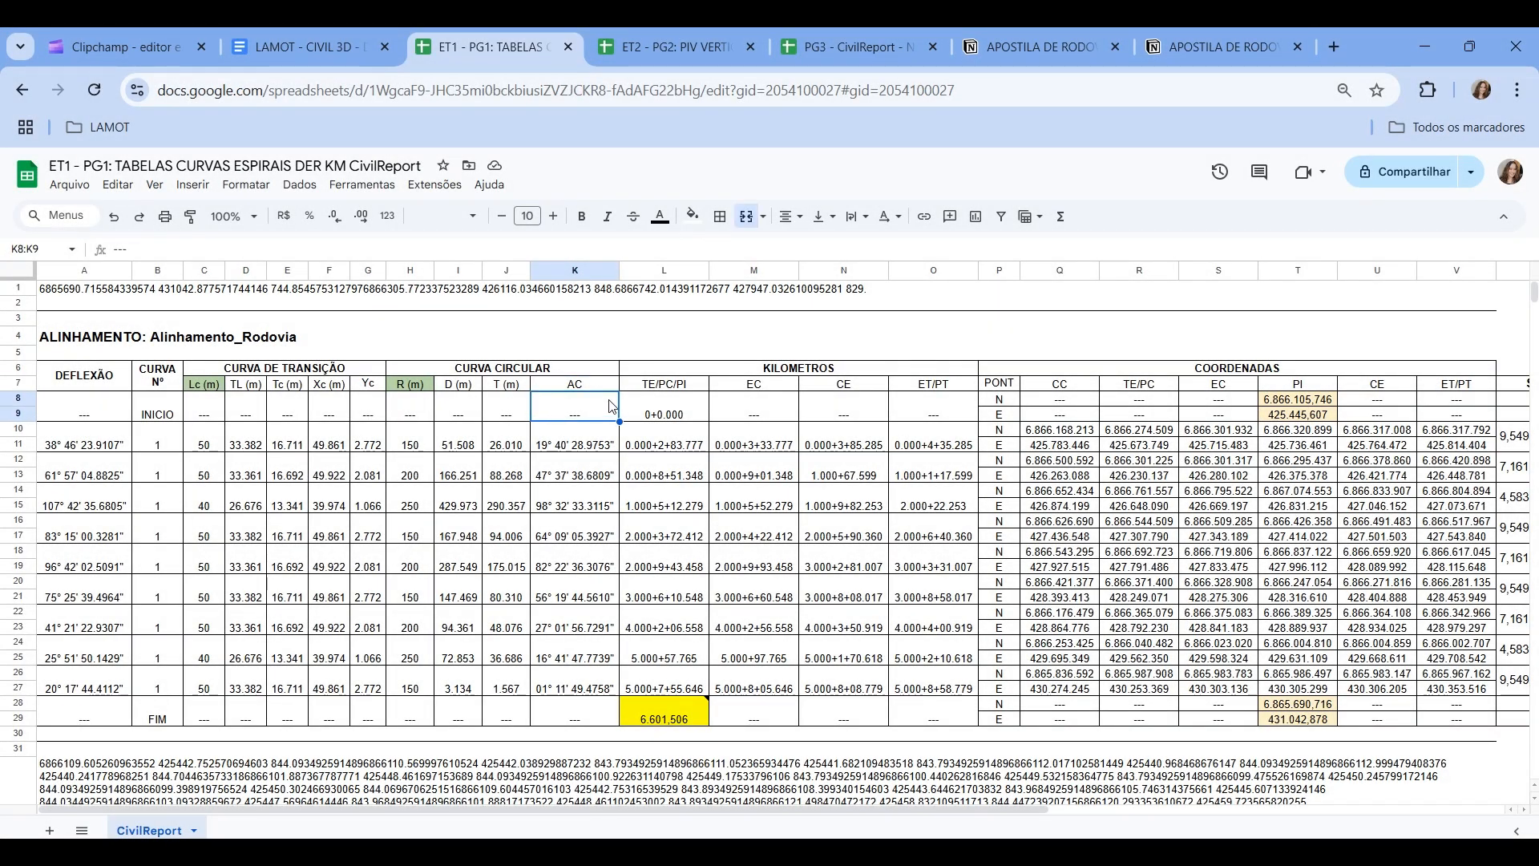
- Fill the AC column from its header down to row 29 (K7:K29) with light yellow
{"action": "left_click_drag", "start_coordinate": [613, 378], "coordinate": [590, 729]}
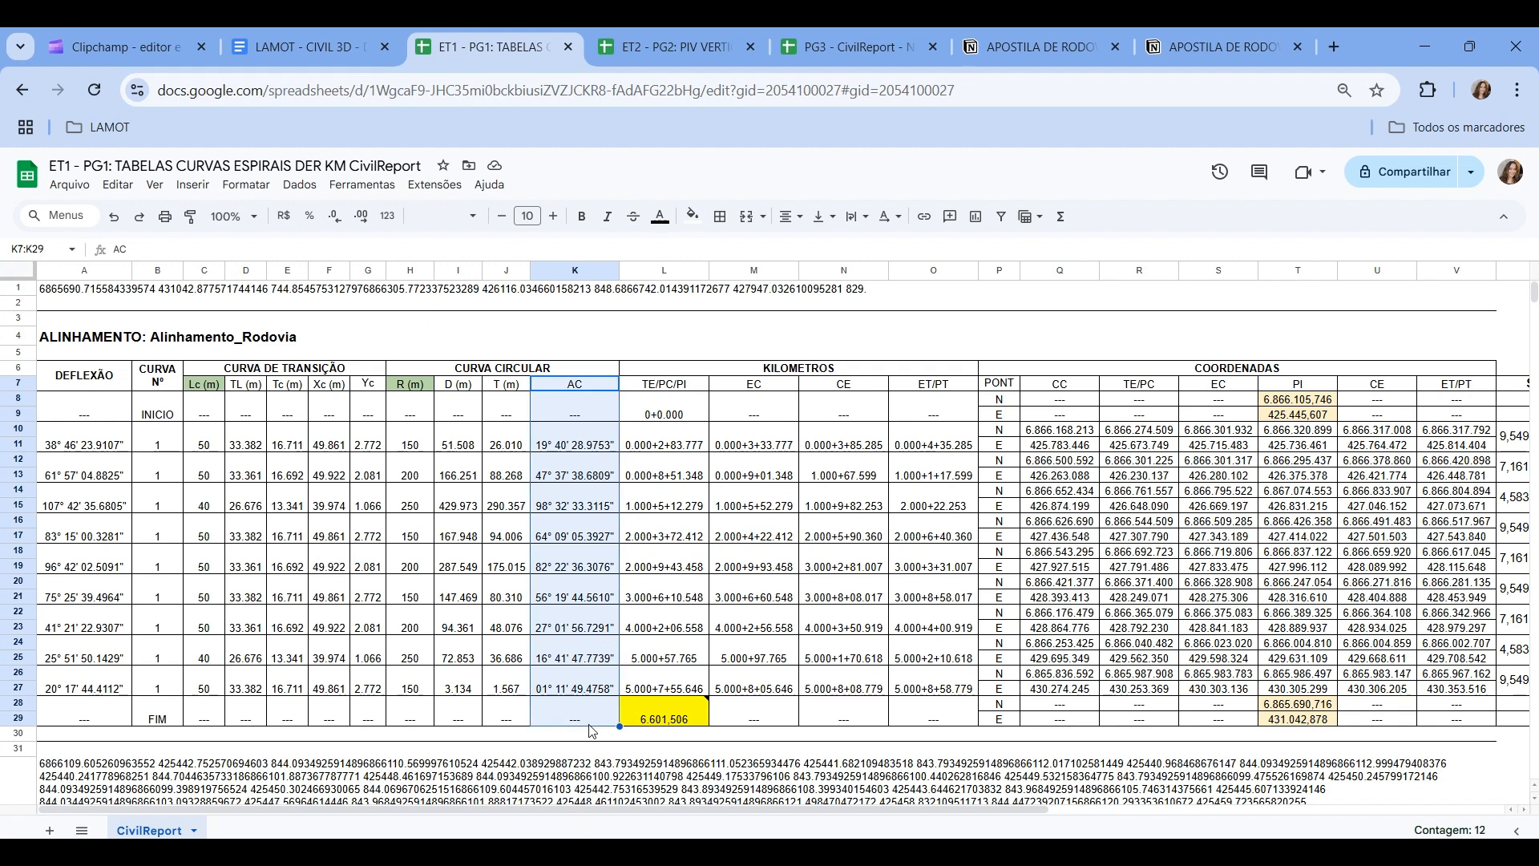
{"action": "left_click", "coordinate": [692, 215]}
{"action": "left_click", "coordinate": [750, 317]}
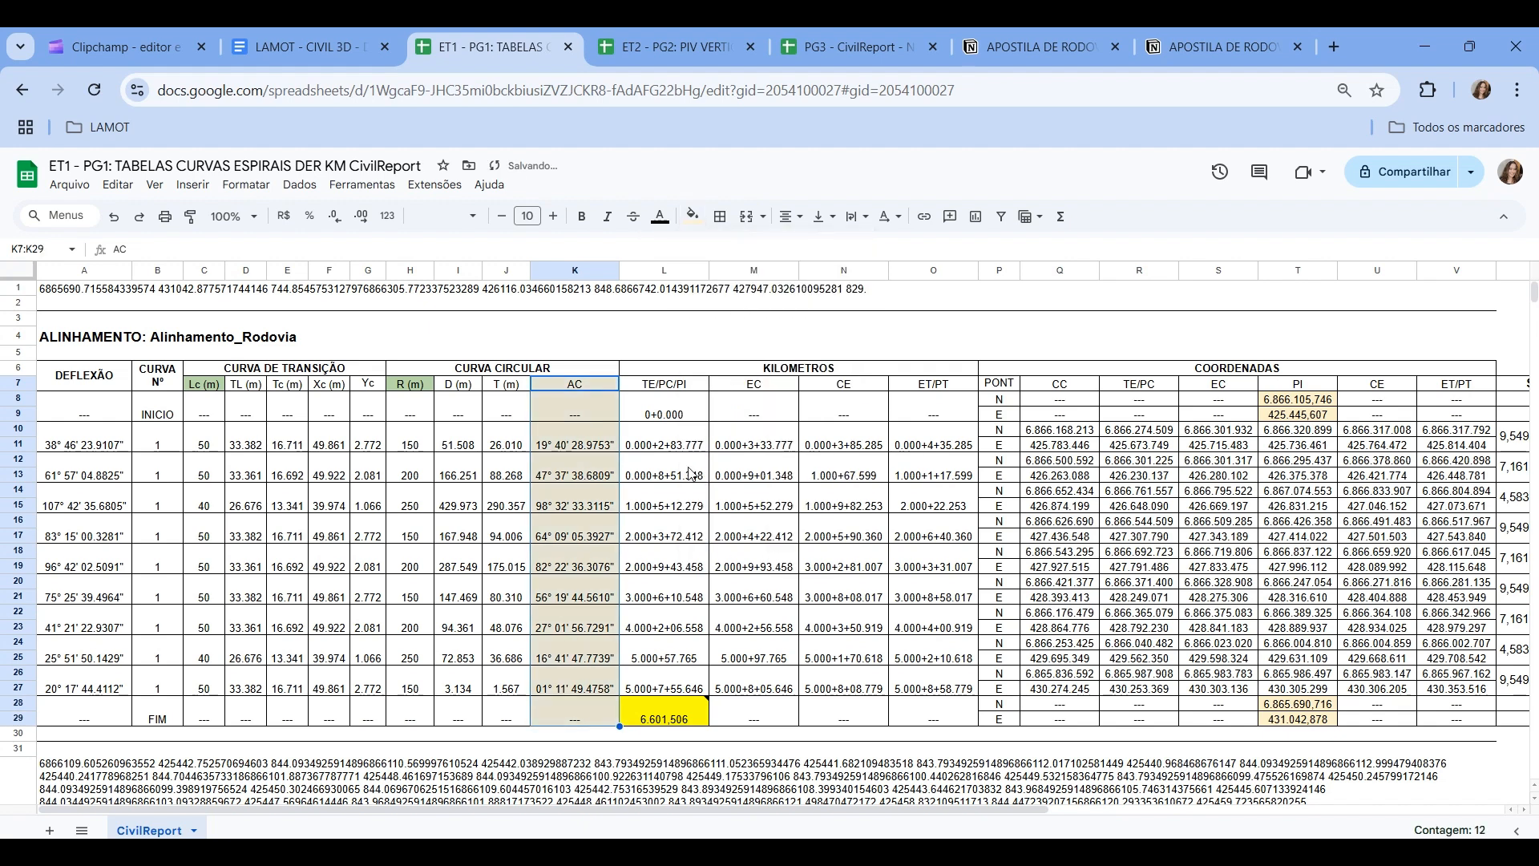
- Insert an empty column to the right of the AC column
{"action": "right_click", "coordinate": [590, 386]}
{"action": "right_click", "coordinate": [573, 277]}
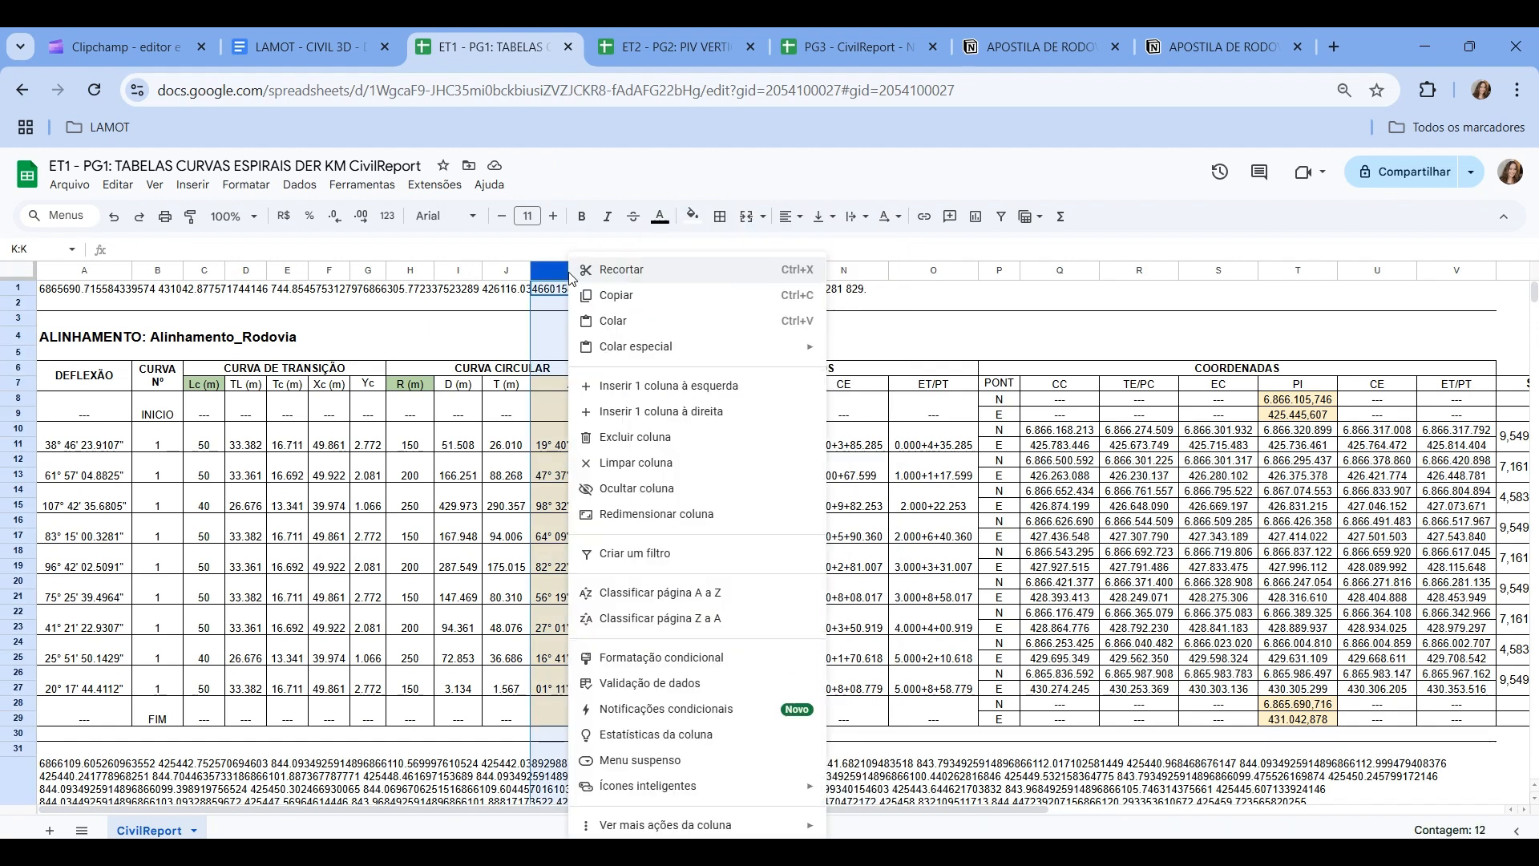
{"action": "left_click", "coordinate": [641, 416]}
{"action": "left_click", "coordinate": [667, 490]}
{"action": "left_click", "coordinate": [654, 389]}
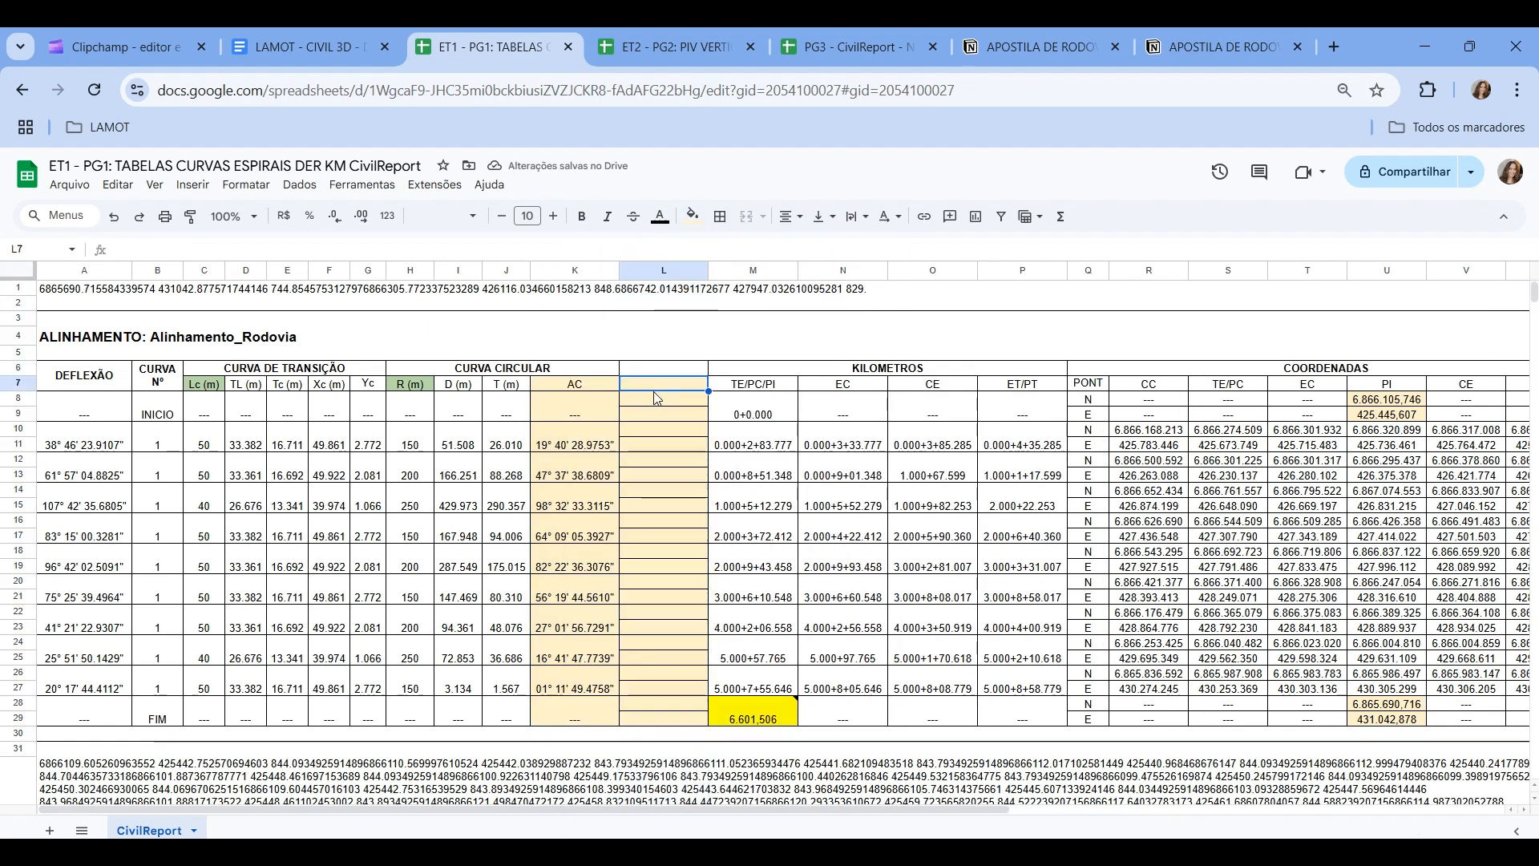
{"action": "left_click_drag", "start_coordinate": [651, 399], "coordinate": [685, 718]}
{"action": "left_click", "coordinate": [740, 224]}
- Enter the header "AC (em graus decimais)" in L7, narrow column L and wrap the header text
{"action": "left_click", "coordinate": [675, 388]}
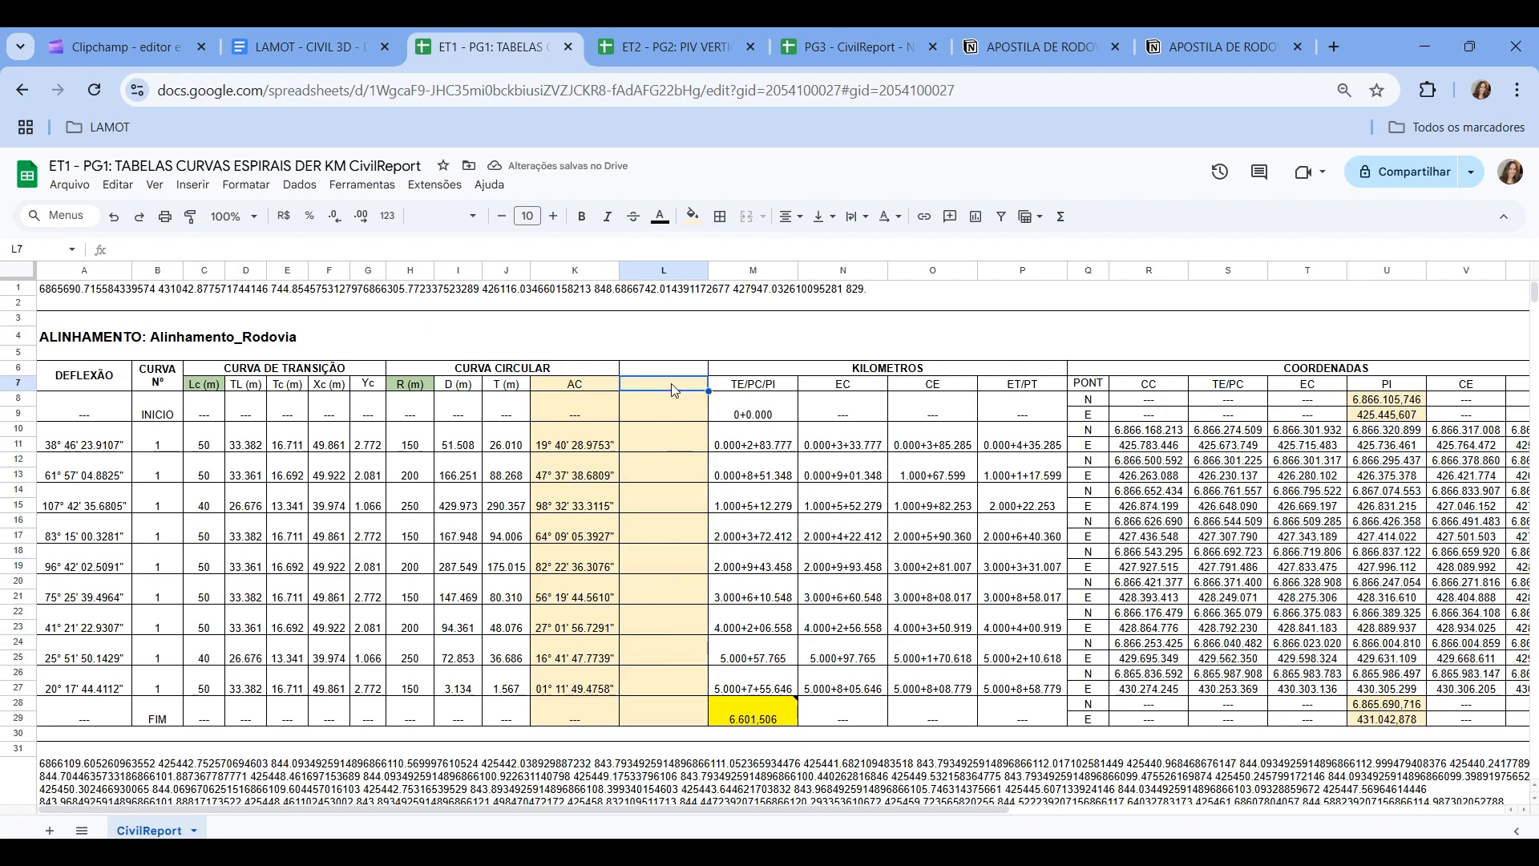
{"action": "type", "text": "AC (em graus decimais"}
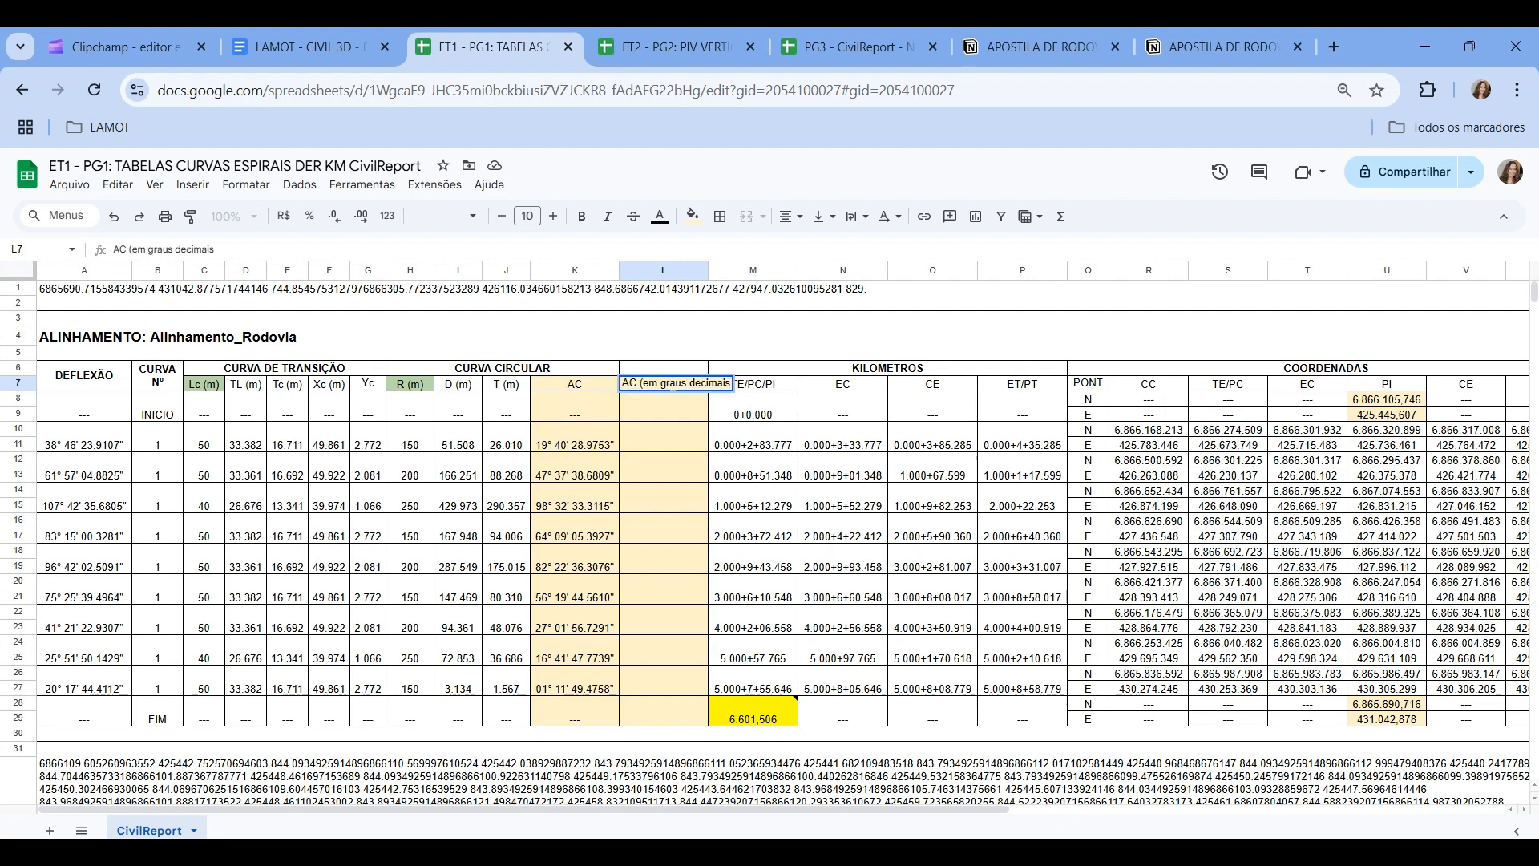
{"action": "left_click", "coordinate": [740, 465]}
{"action": "double_click", "coordinate": [707, 271]}
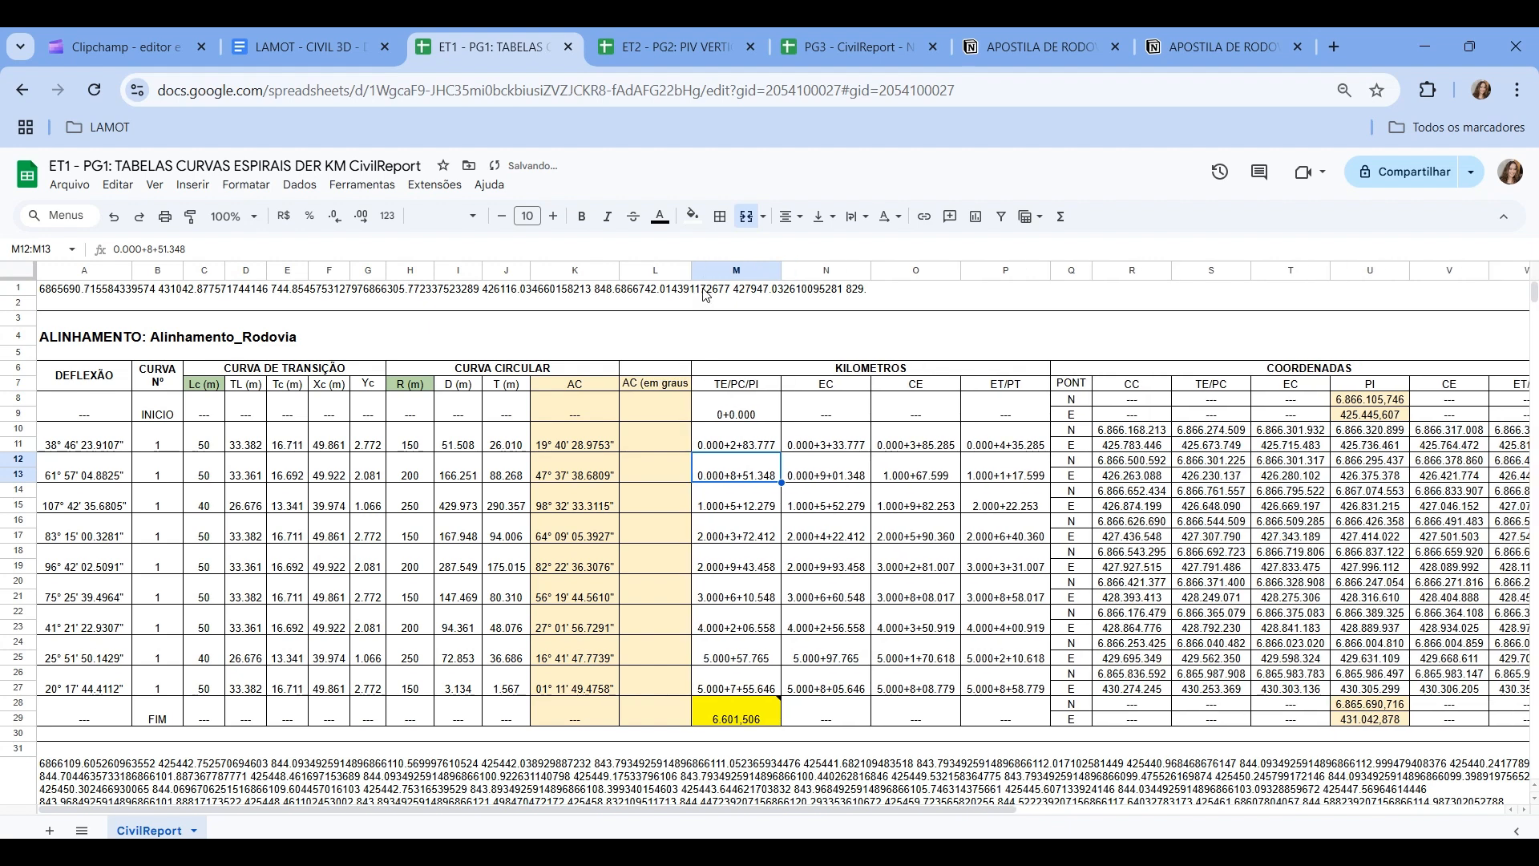
{"action": "left_click", "coordinate": [659, 380]}
{"action": "left_click_drag", "start_coordinate": [17, 376], "coordinate": [17, 376]}
{"action": "left_click_drag", "start_coordinate": [18, 390], "coordinate": [17, 407]}
{"action": "left_click", "coordinate": [647, 514]}
{"action": "left_click", "coordinate": [662, 433]}
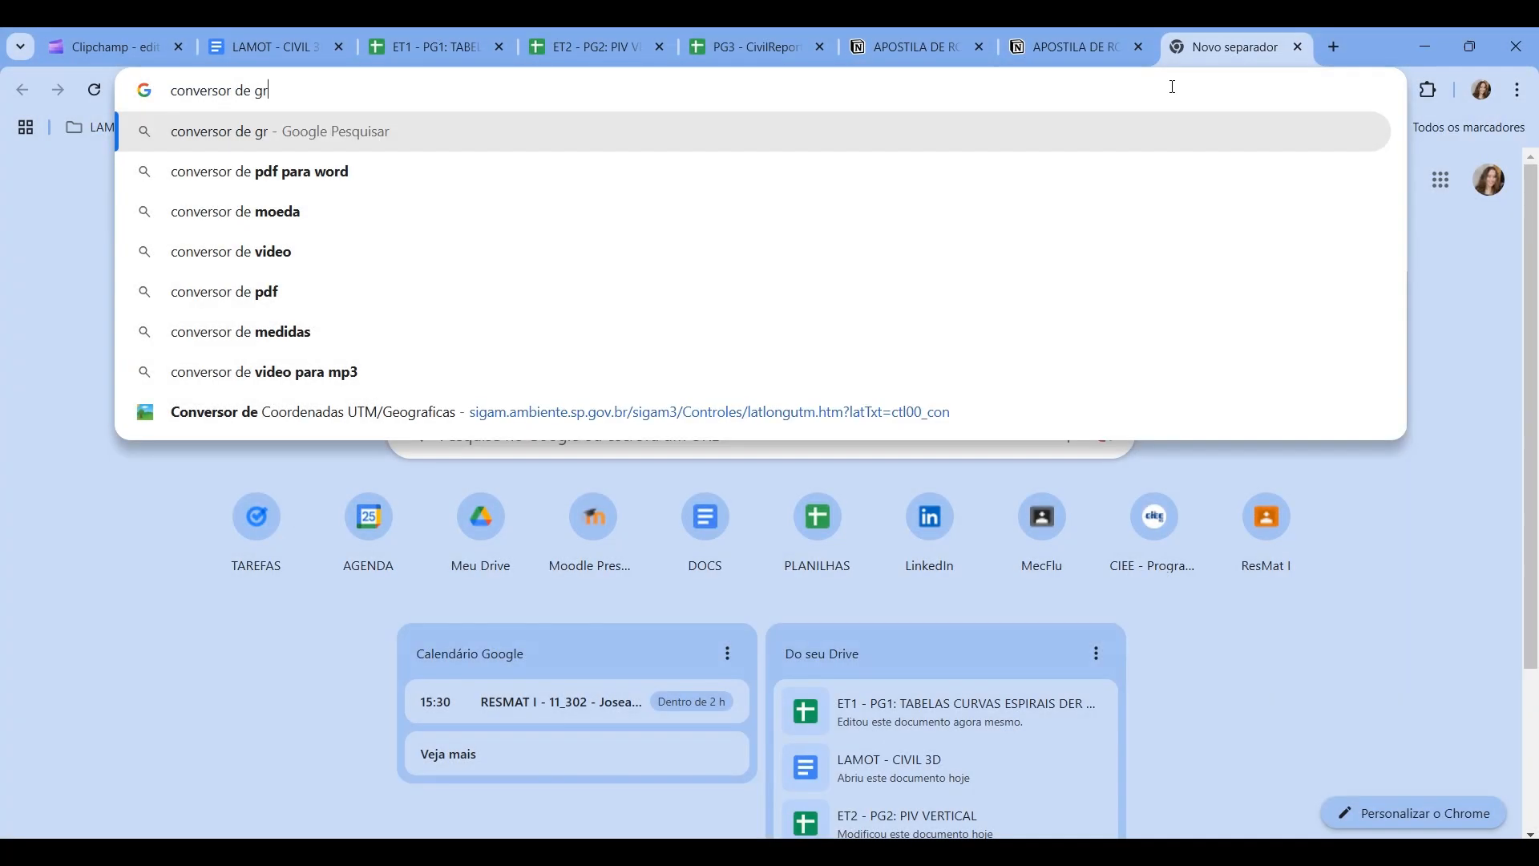
- Search the web for "conversor de graus minutos e segundos para graus decimais" and open the Calcule Tudo converter
{"action": "type", "text": "au"}
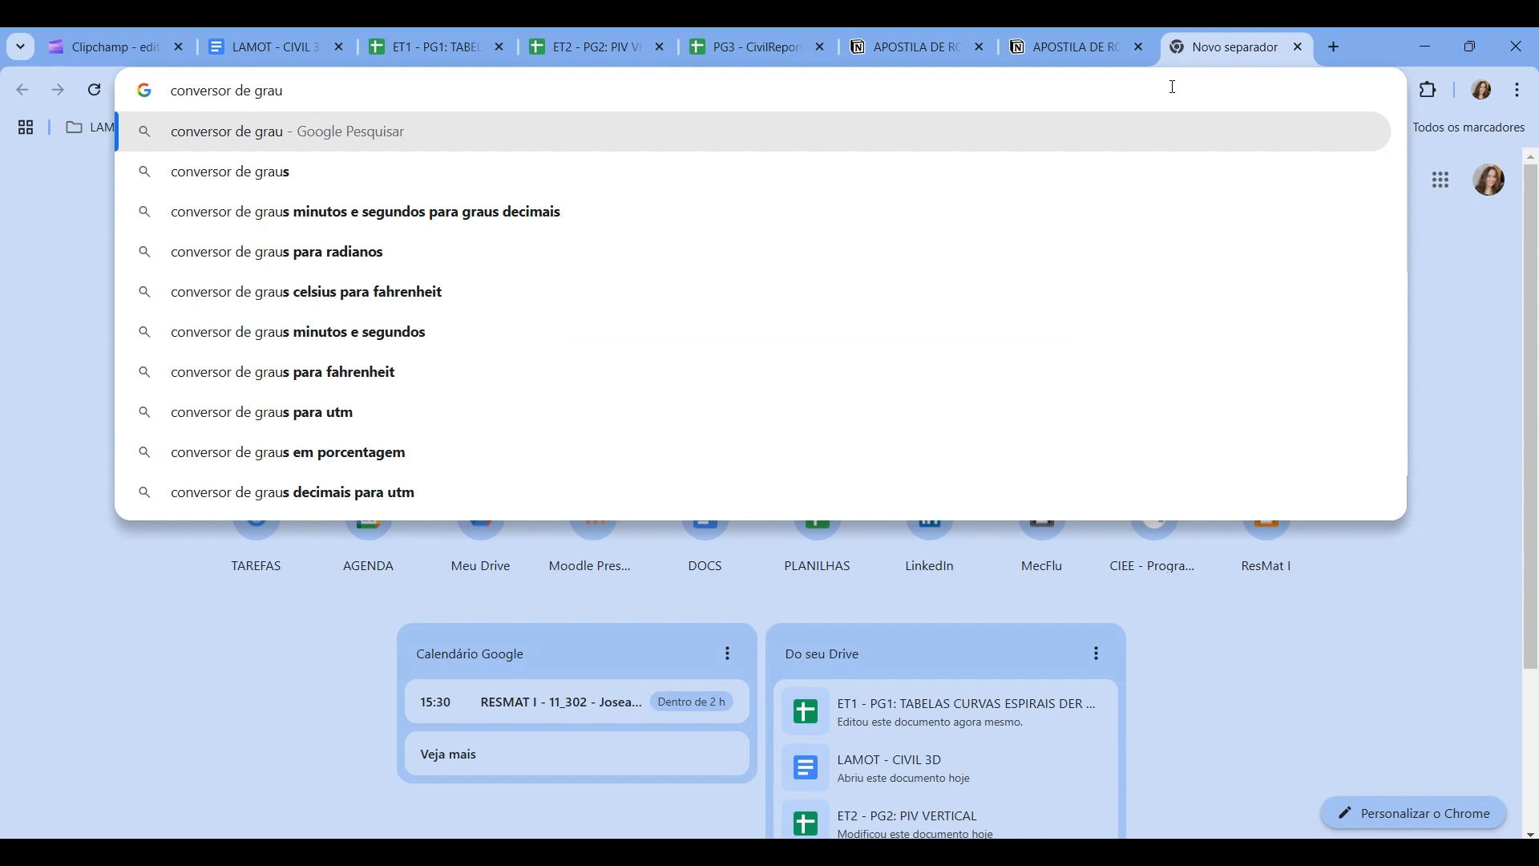
{"action": "left_click", "coordinate": [786, 214]}
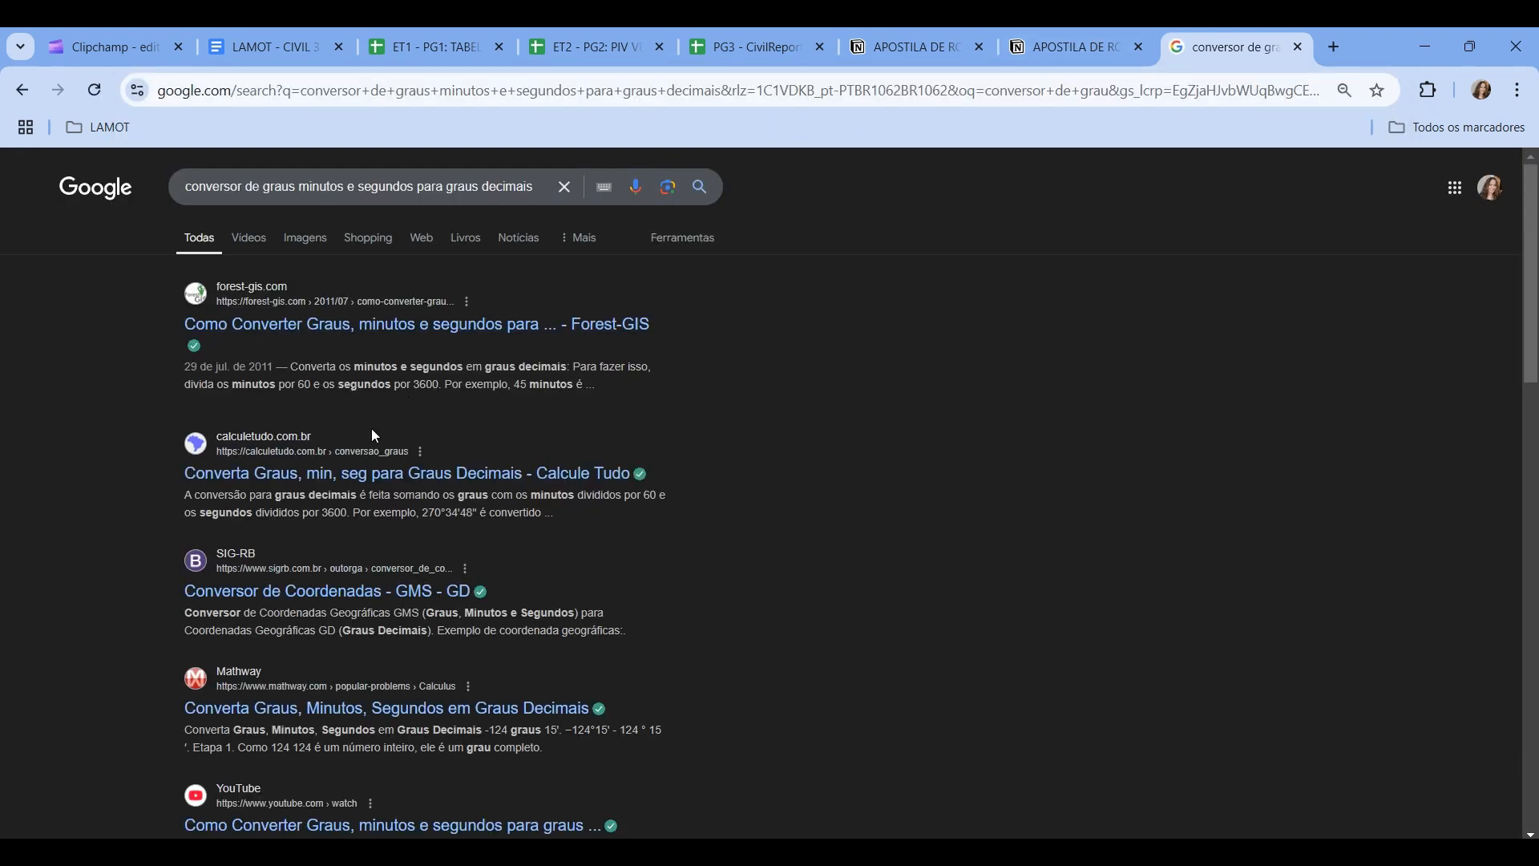
{"action": "left_click", "coordinate": [353, 472]}
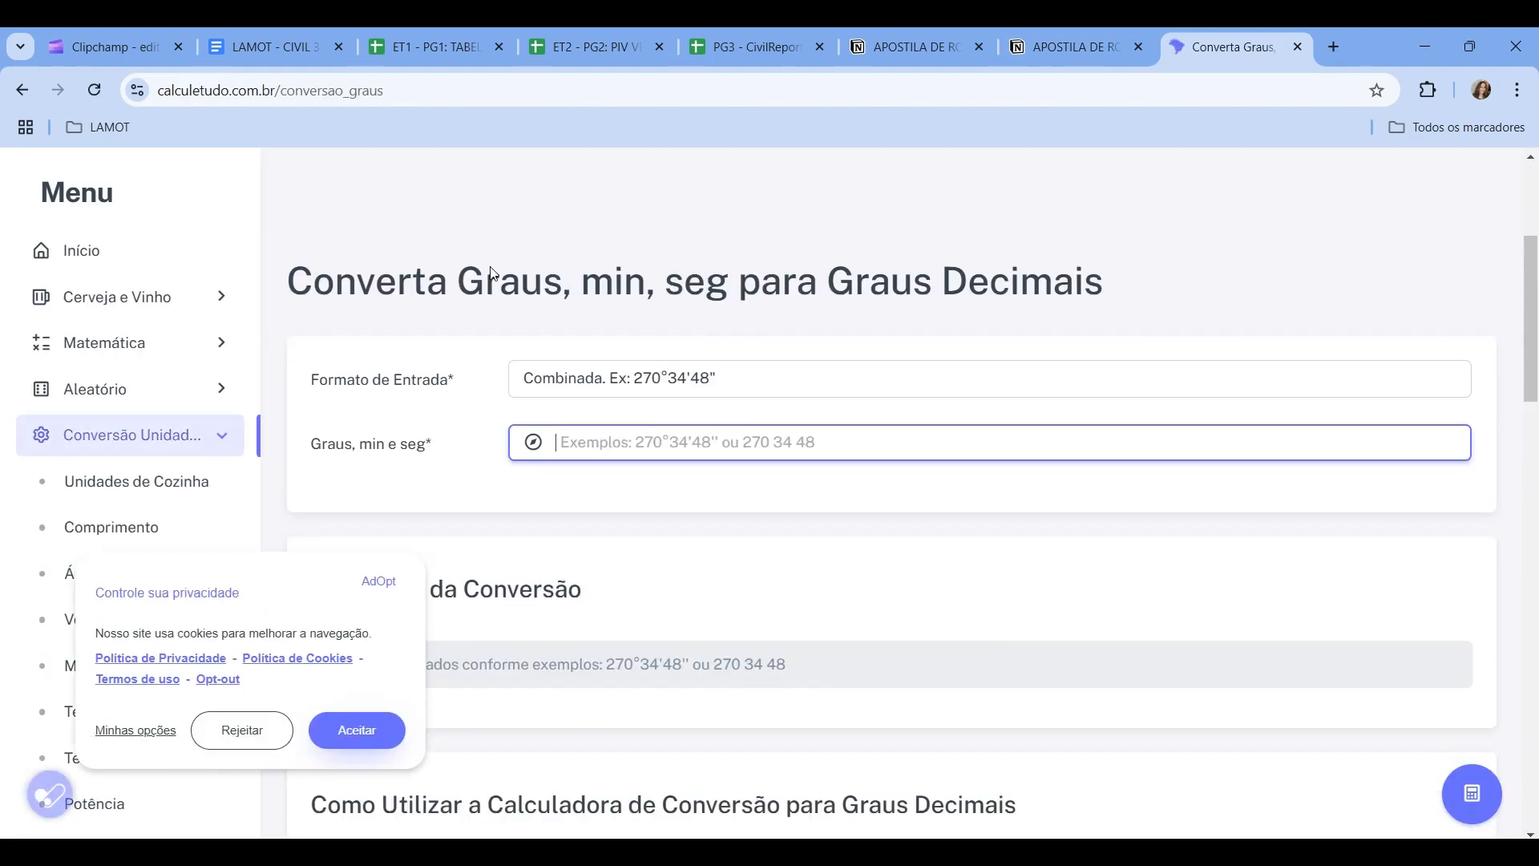
- Copy the first curve's AC value 19° 40' 28.9753" from the spreadsheet into the converter's Graus, min e seg field
{"action": "left_click", "coordinate": [429, 52]}
{"action": "left_click", "coordinate": [594, 454]}
{"action": "key", "text": "ctrl+c"}
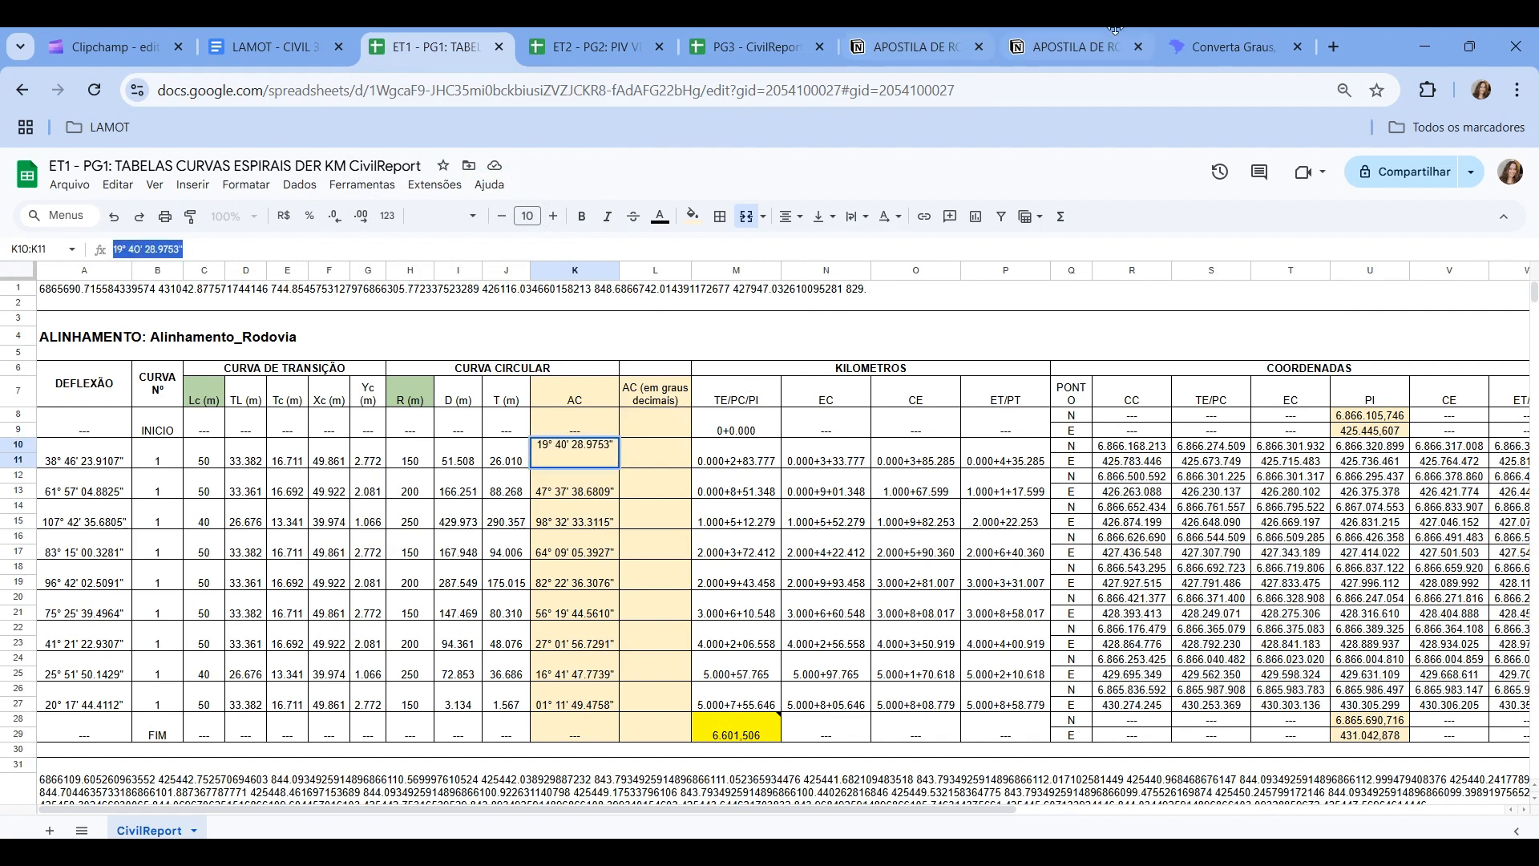
{"action": "left_click", "coordinate": [1230, 46]}
{"action": "left_click", "coordinate": [1342, 276]}
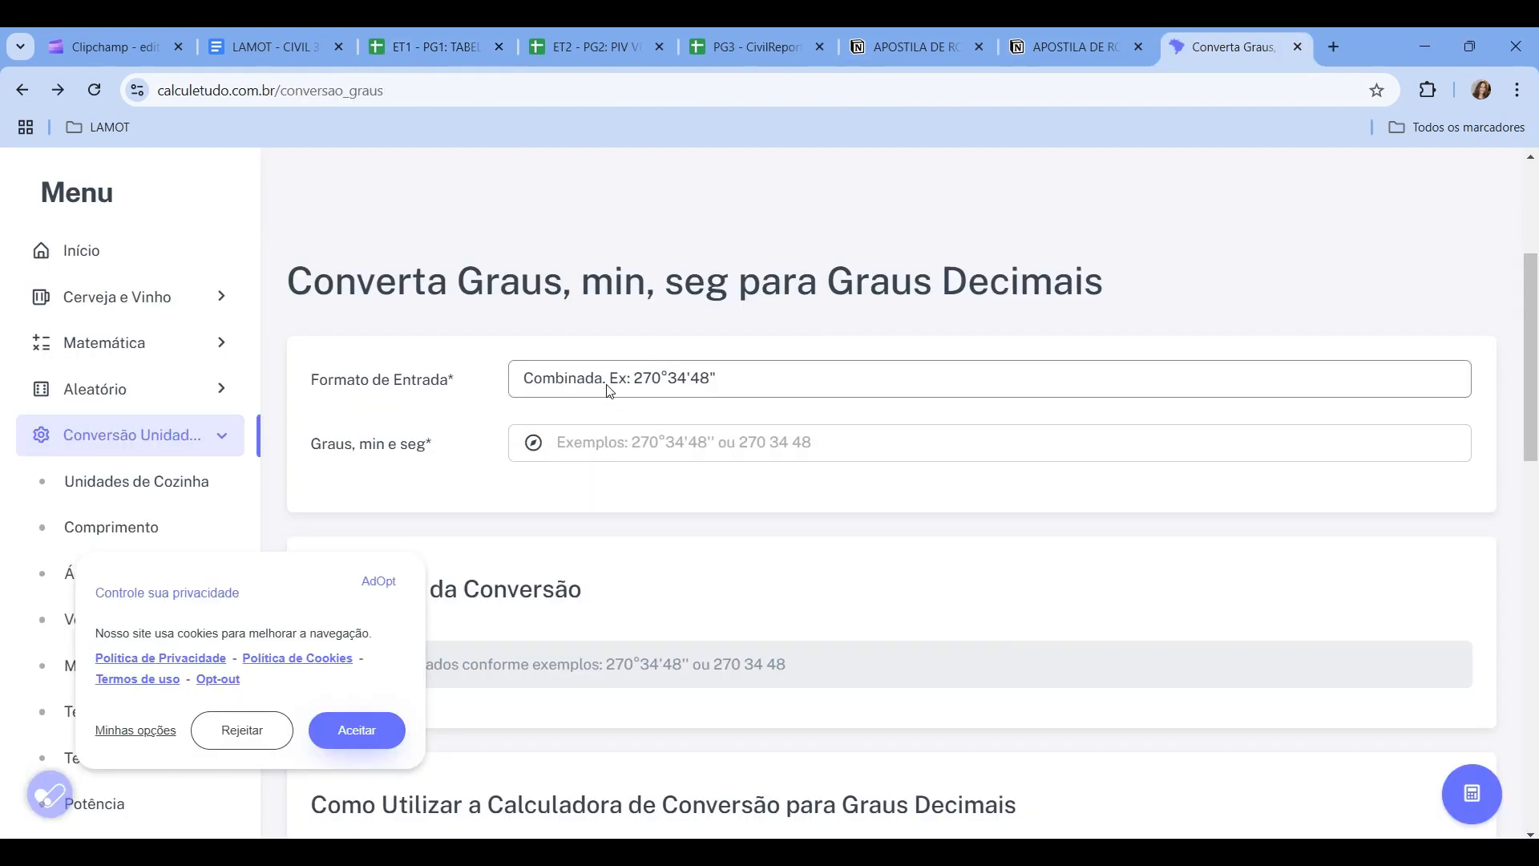
{"action": "left_click", "coordinate": [613, 446]}
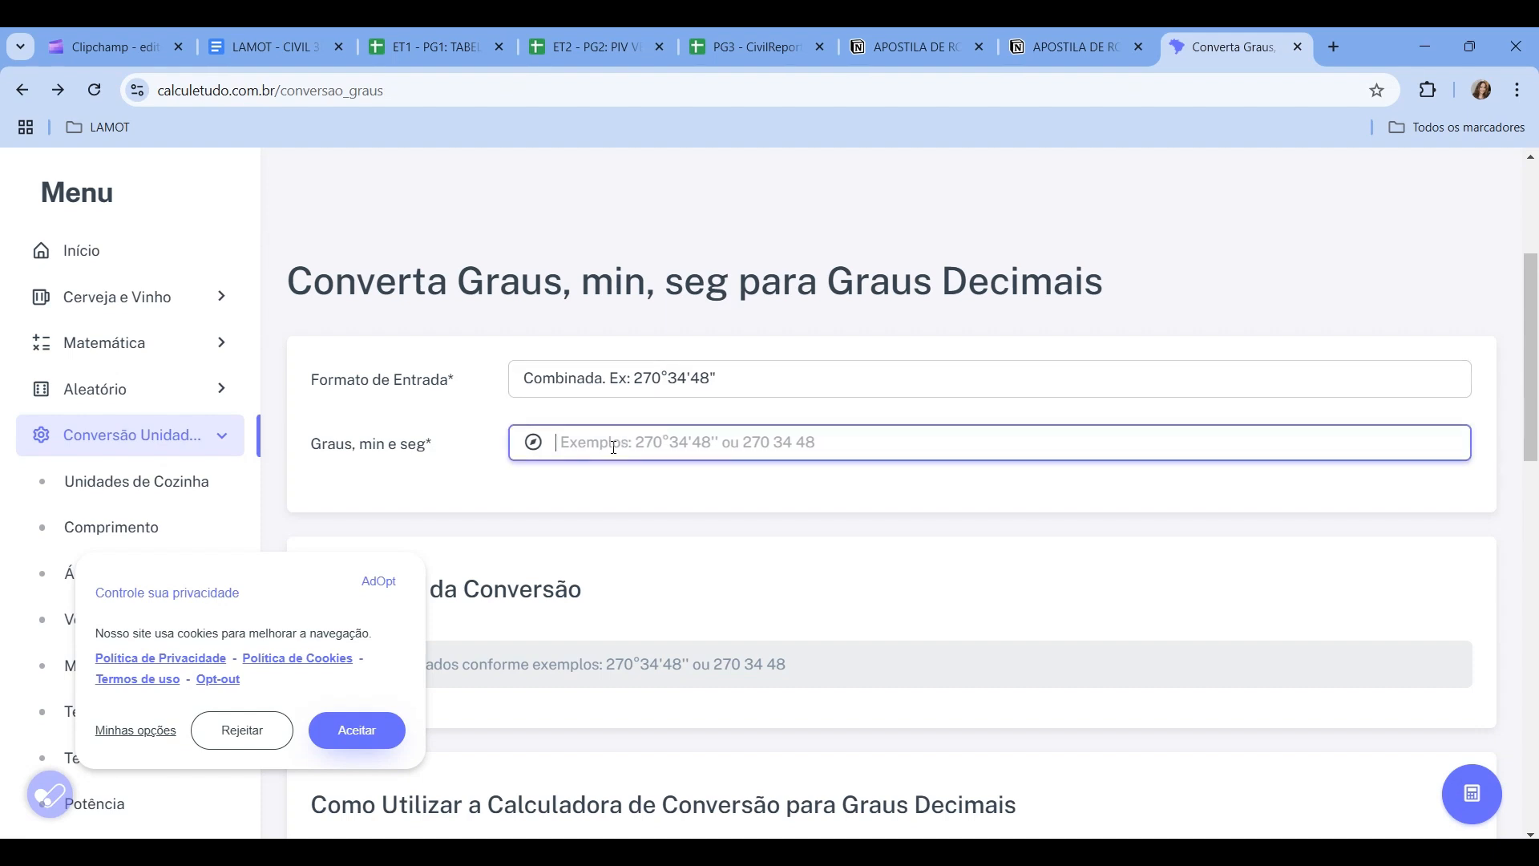
{"action": "key", "text": "ctrl+v"}
{"action": "scroll", "coordinate": [521, 457], "scroll_direction": "down", "scroll_amount": 3}
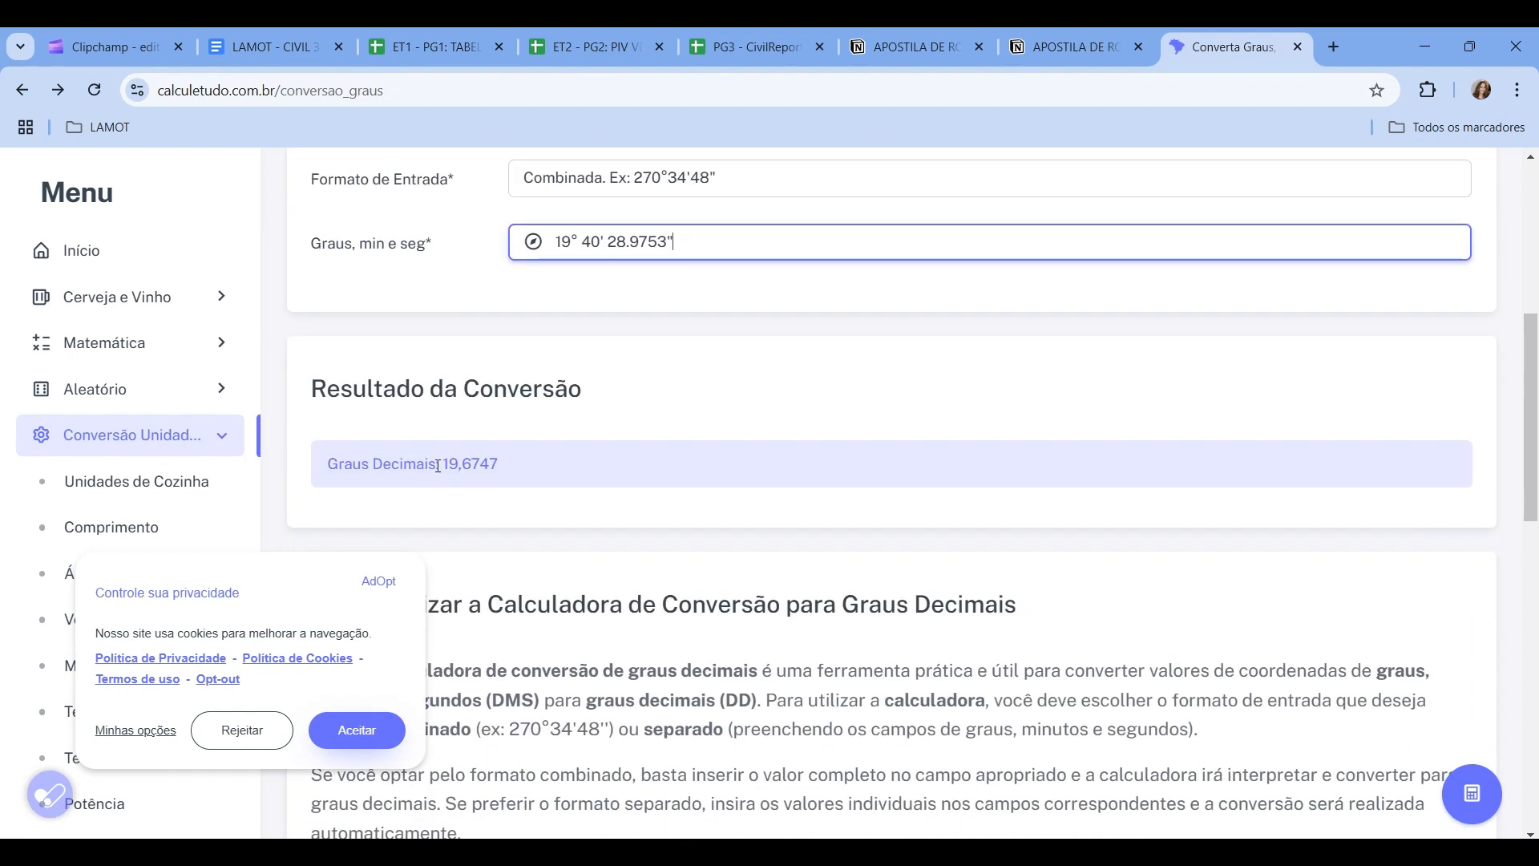
- Copy the converted value 19,6747 into the first curve's decimal AC cell L10 in the spreadsheet
{"action": "left_click_drag", "start_coordinate": [445, 465], "coordinate": [493, 465]}
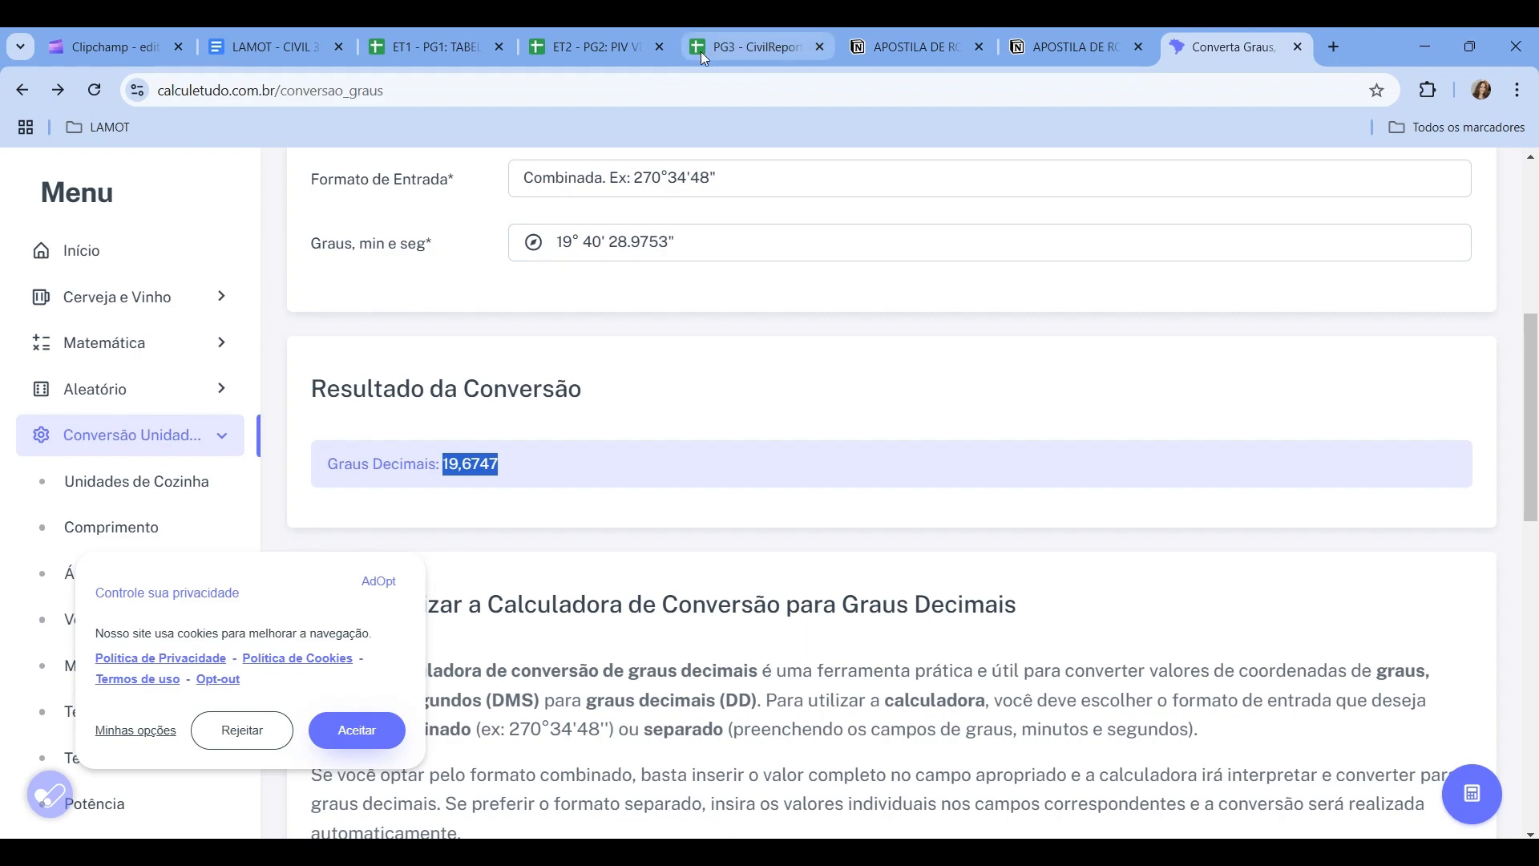
{"action": "left_click", "coordinate": [452, 40]}
{"action": "key", "text": "Return"}
{"action": "key", "text": "ctrl+v"}
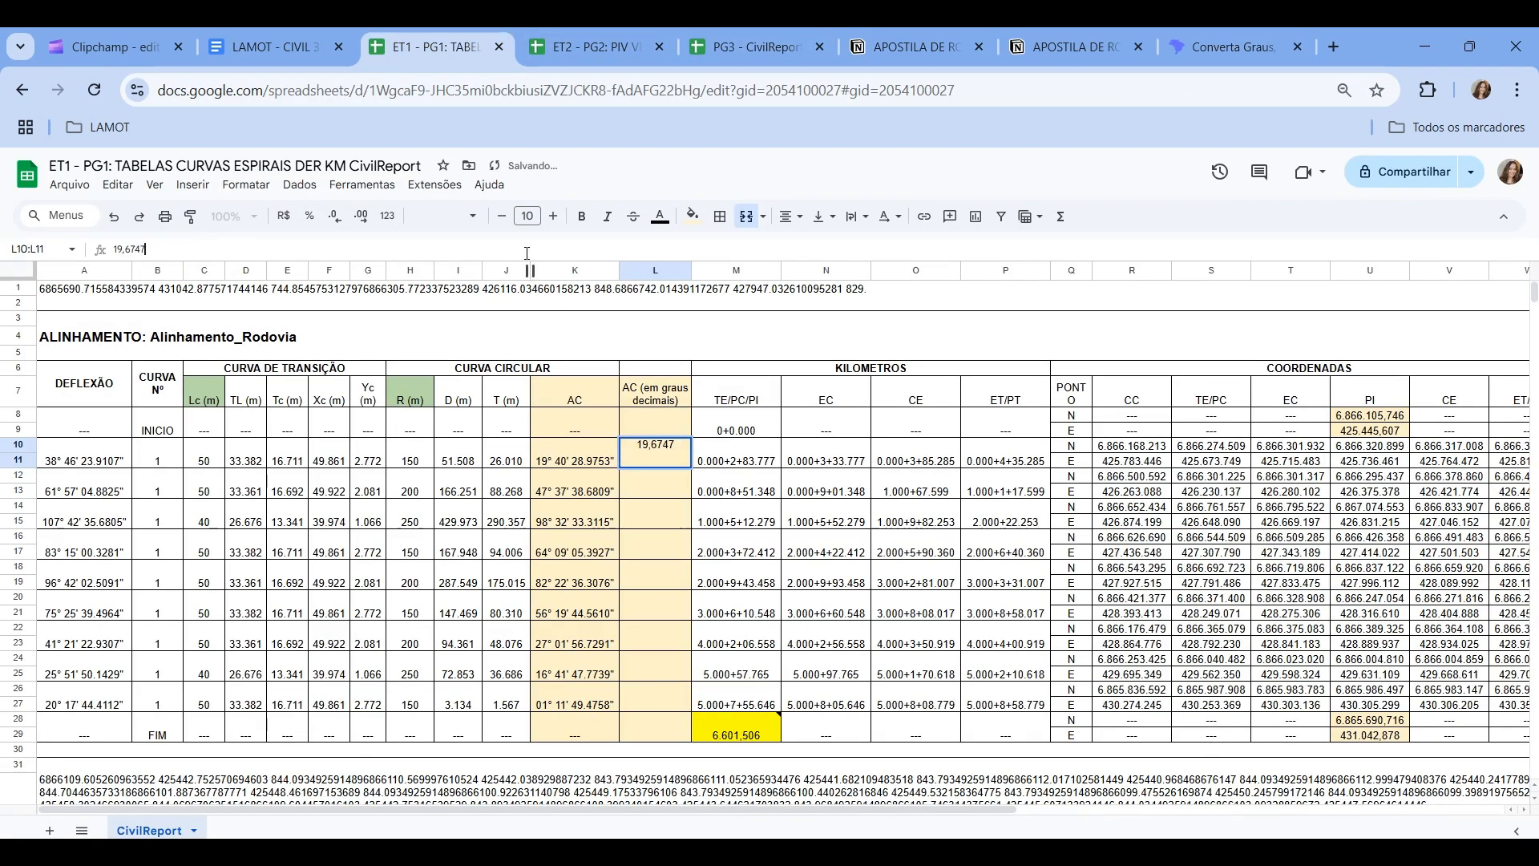
{"action": "left_click", "coordinate": [696, 550]}
{"action": "left_click", "coordinate": [599, 478]}
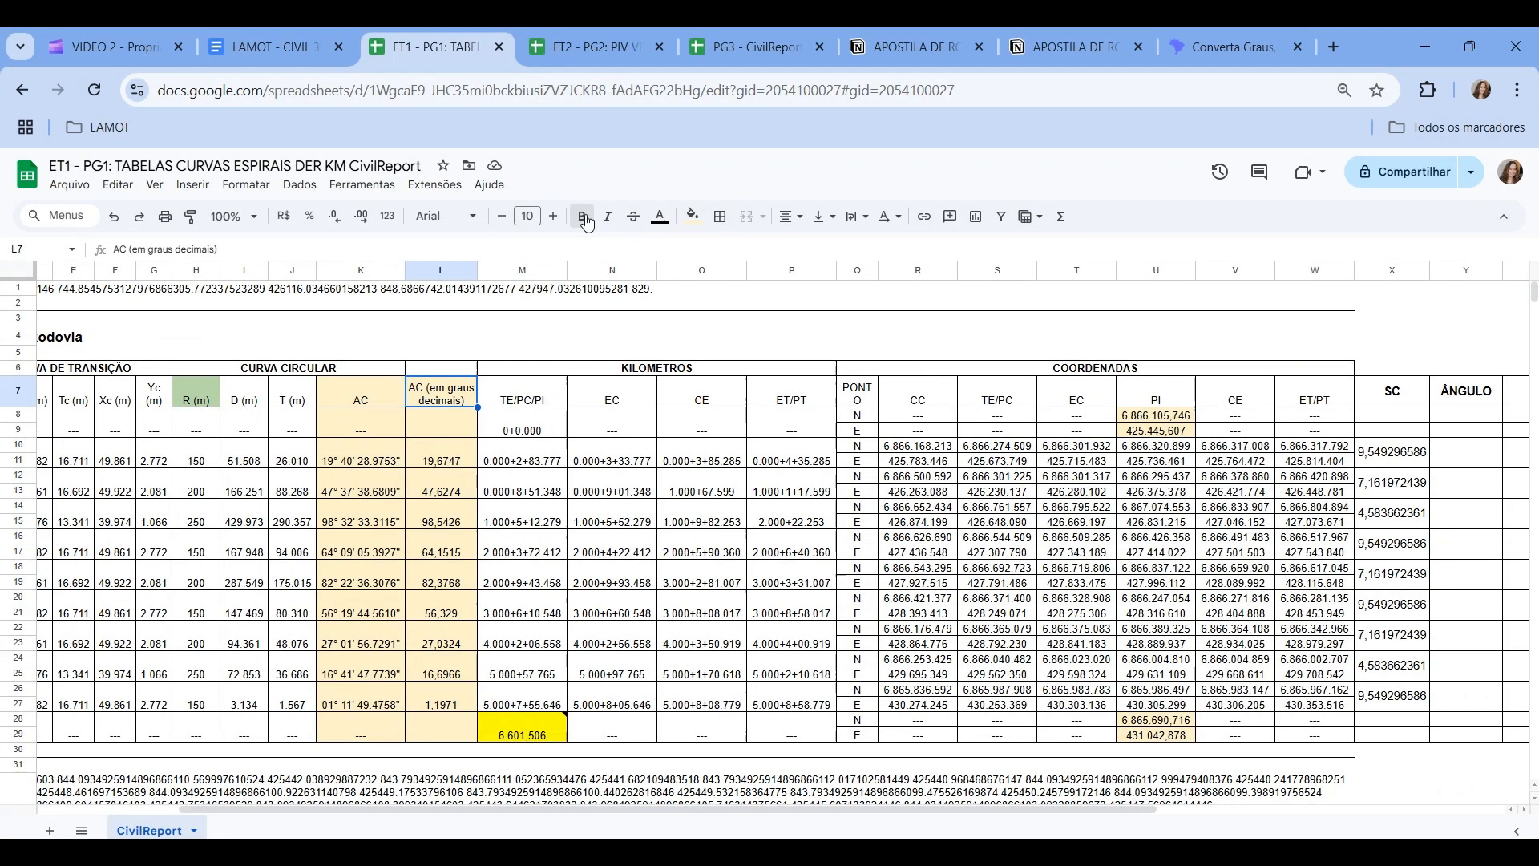
- Format the decimal AC column with a bold header in a taller row 7 and a slightly darker yellow fill on L7:L29
{"action": "left_click", "coordinate": [440, 391]}
{"action": "left_click_drag", "start_coordinate": [31, 415], "coordinate": [32, 425]}
{"action": "left_click_drag", "start_coordinate": [423, 400], "coordinate": [441, 749]}
{"action": "left_click", "coordinate": [693, 215]}
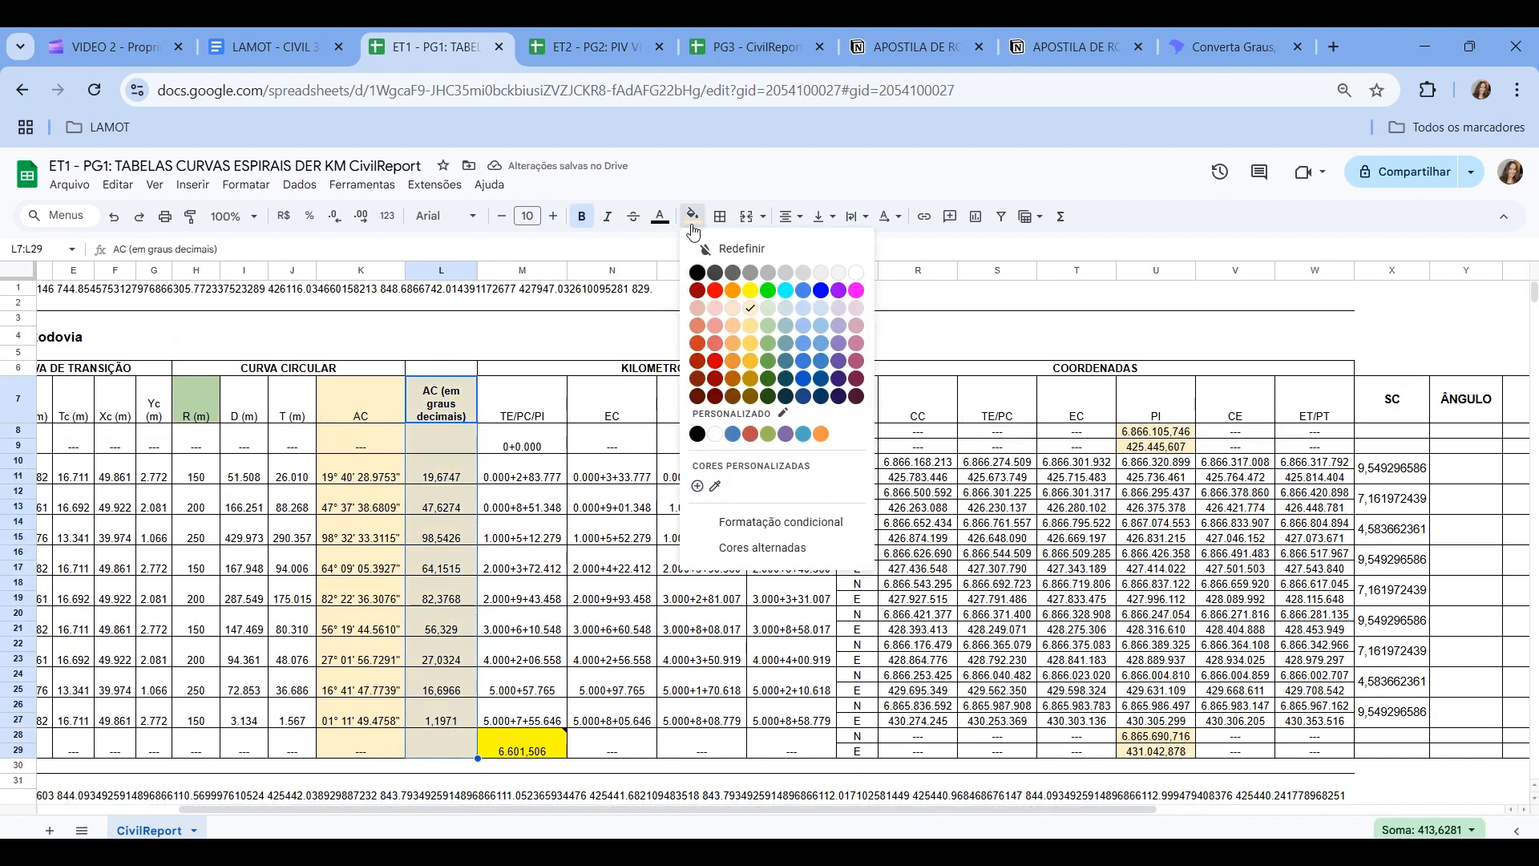
{"action": "left_click", "coordinate": [750, 327]}
{"action": "left_click", "coordinate": [609, 502]}
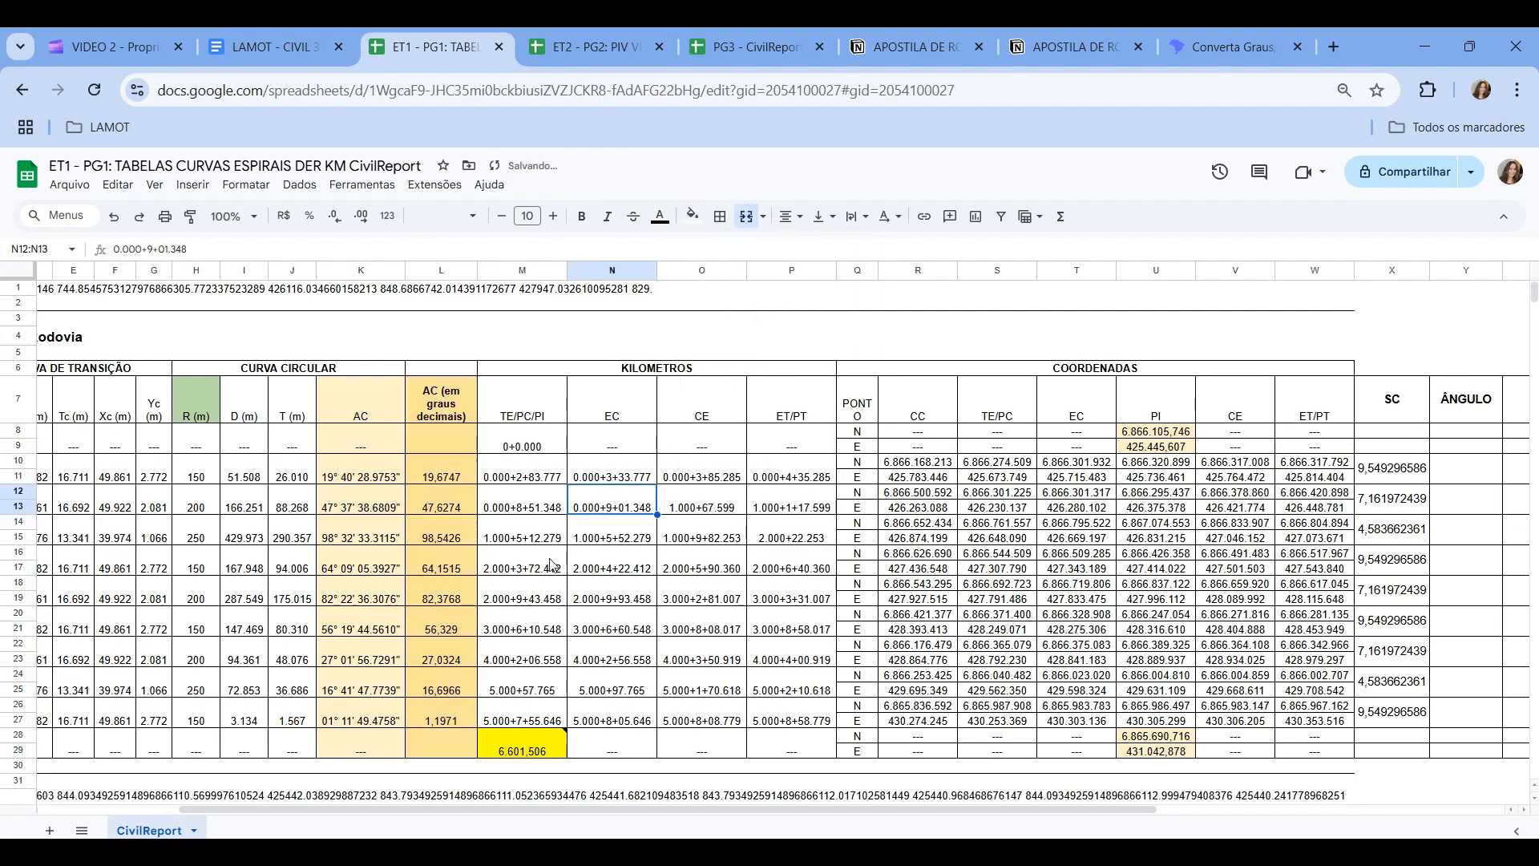
- Enter the formula =L10-2*X10 in the ÂNGULO cell Y10 of the first curve
{"action": "left_click_drag", "start_coordinate": [561, 811], "coordinate": [907, 811]}
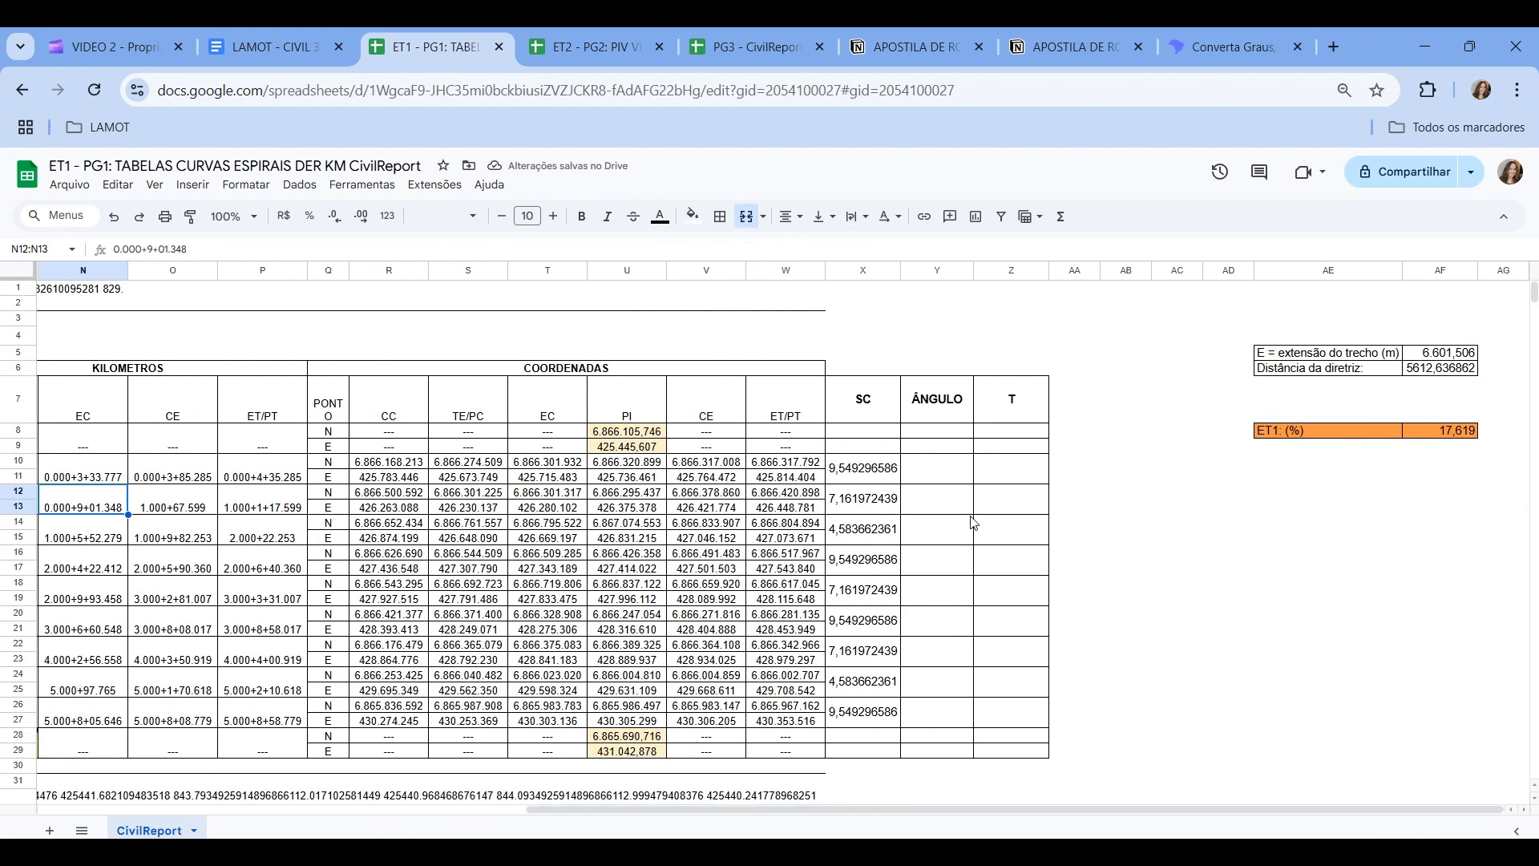
{"action": "left_click", "coordinate": [935, 475]}
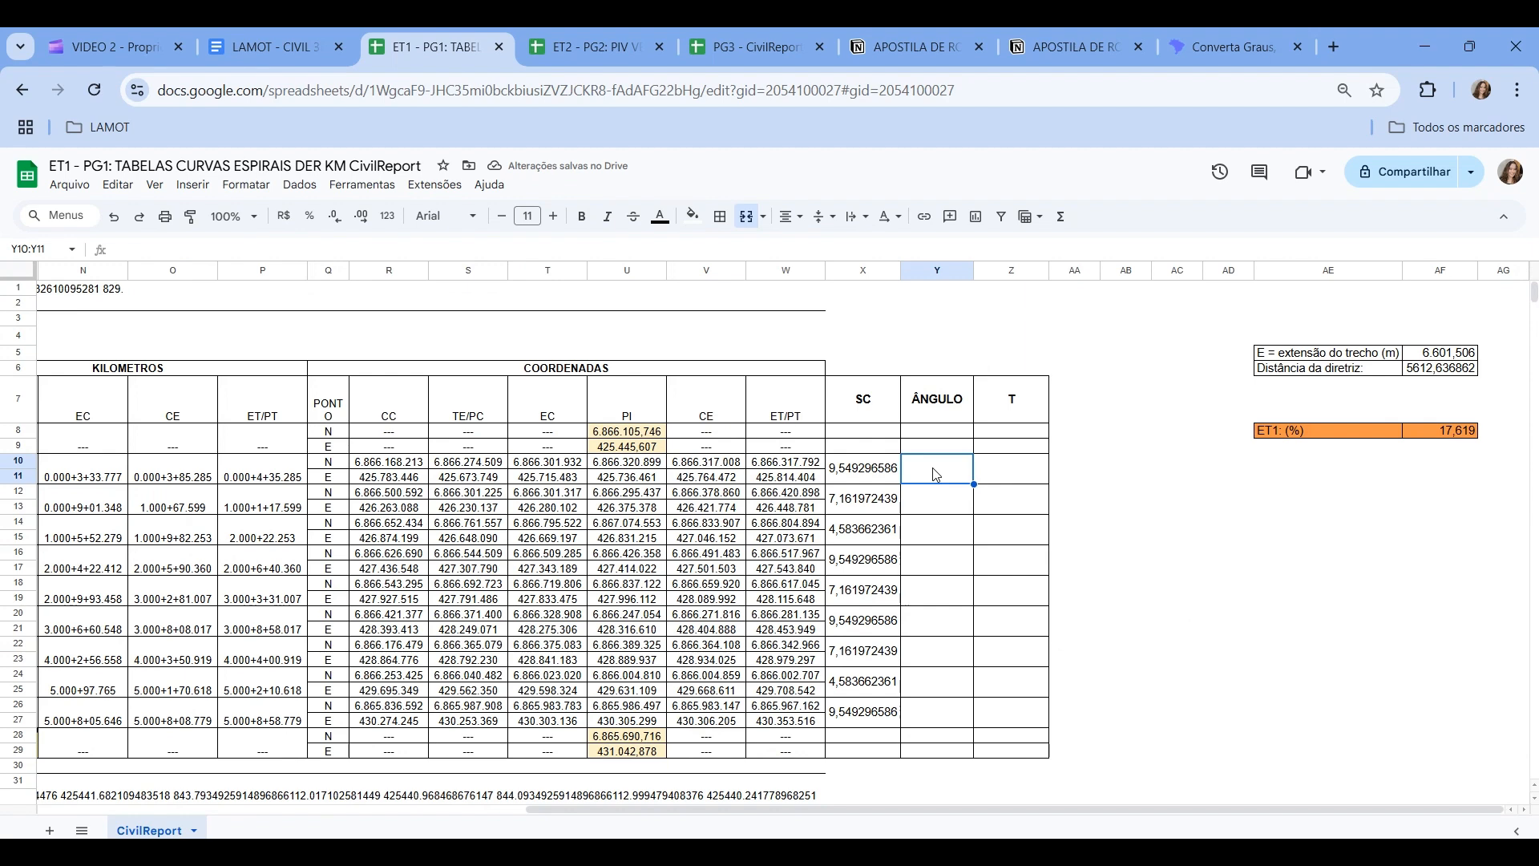
{"action": "type", "text": "="}
{"action": "left_click_drag", "start_coordinate": [975, 809], "coordinate": [592, 837]}
{"action": "left_click", "coordinate": [518, 473]}
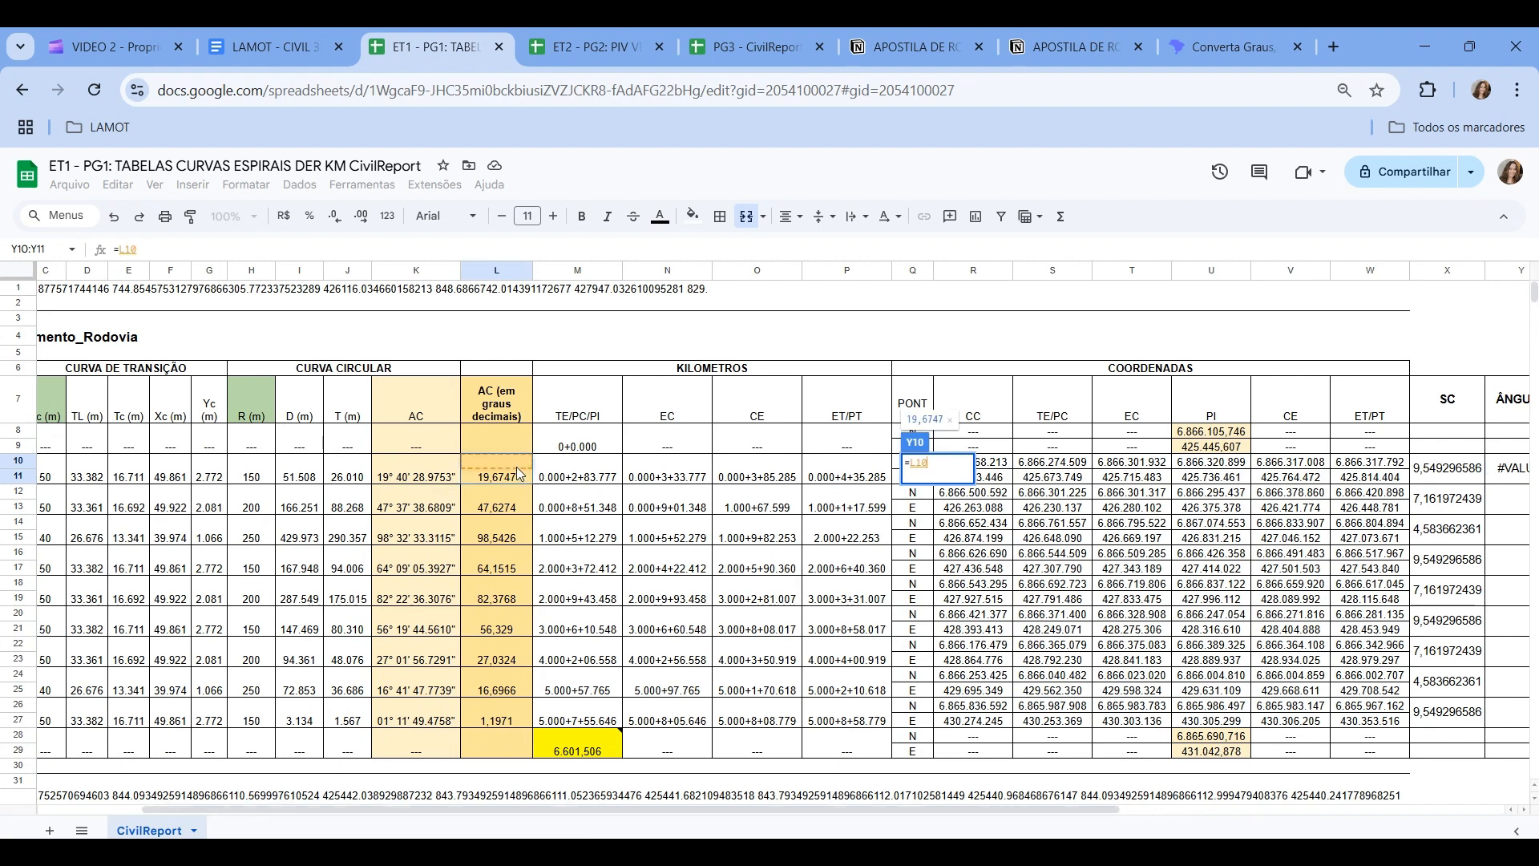
{"action": "left_click_drag", "start_coordinate": [622, 807], "coordinate": [1040, 823]}
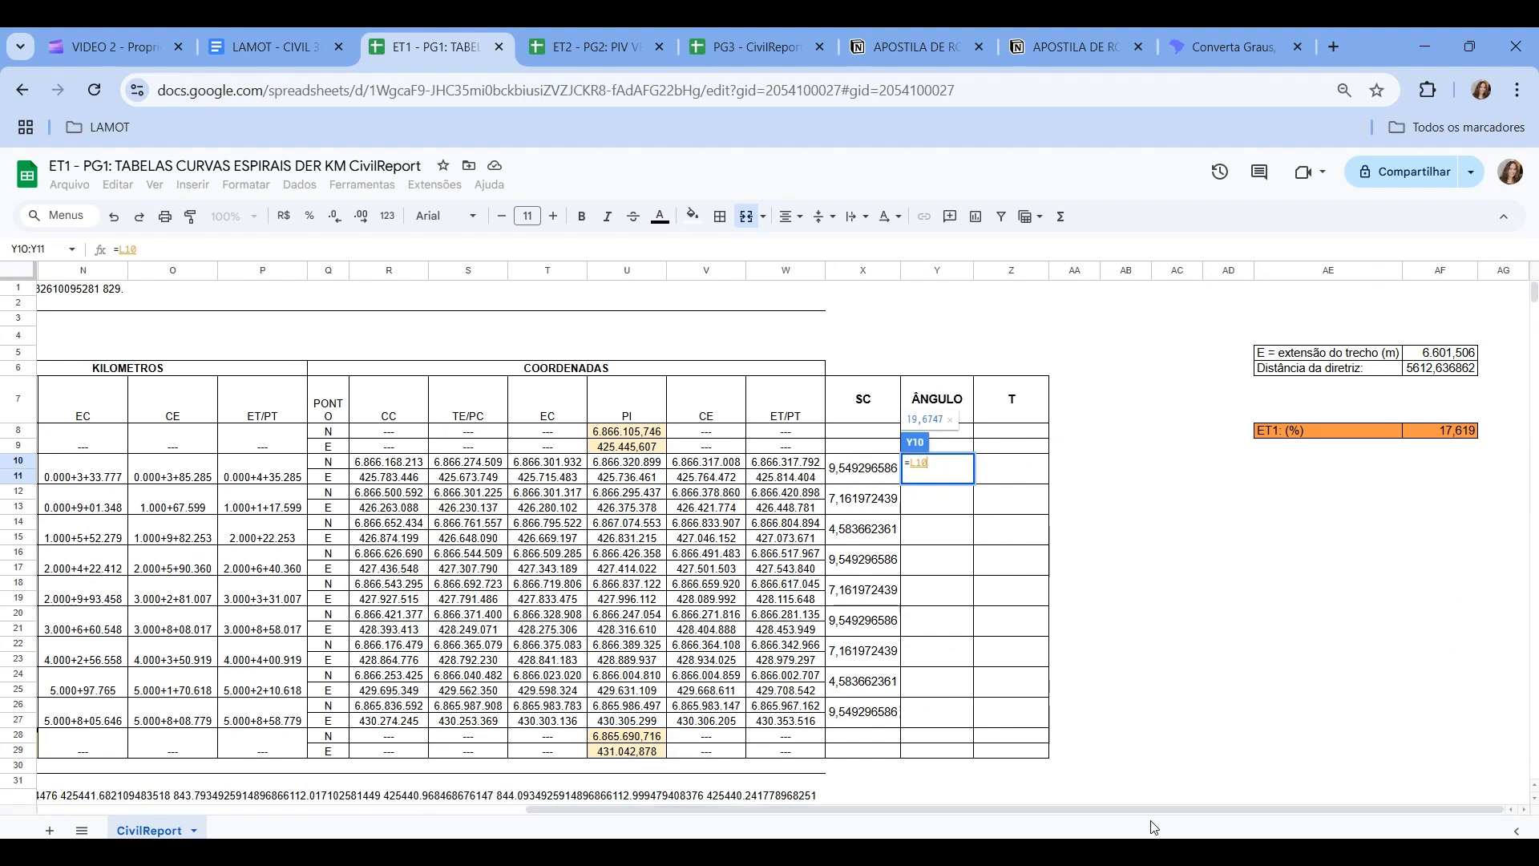
{"action": "type", "text": "-2"}
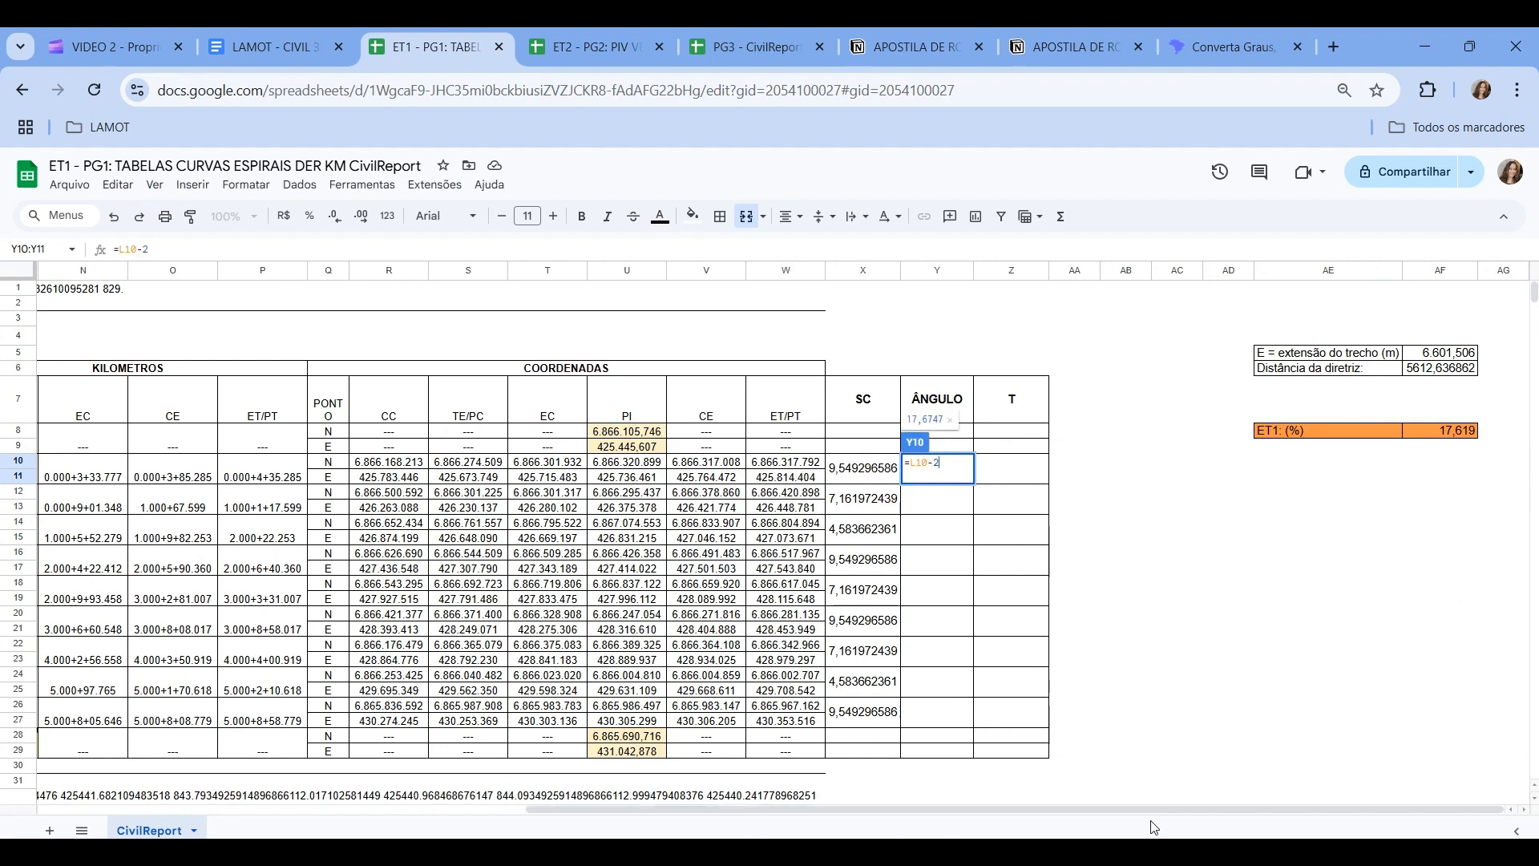
{"action": "type", "text": "*"}
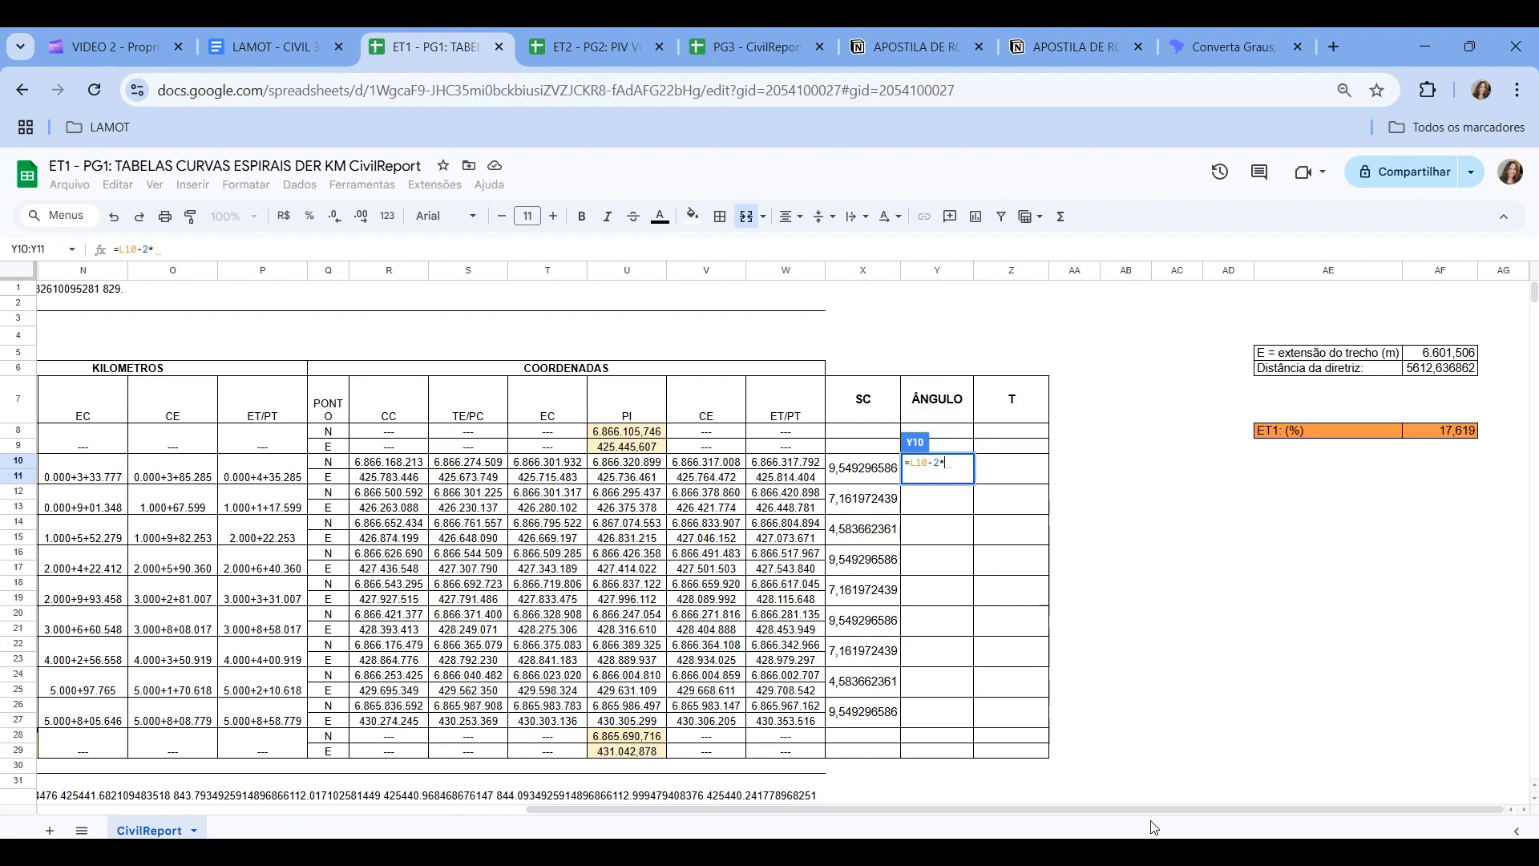
{"action": "left_click", "coordinate": [868, 474]}
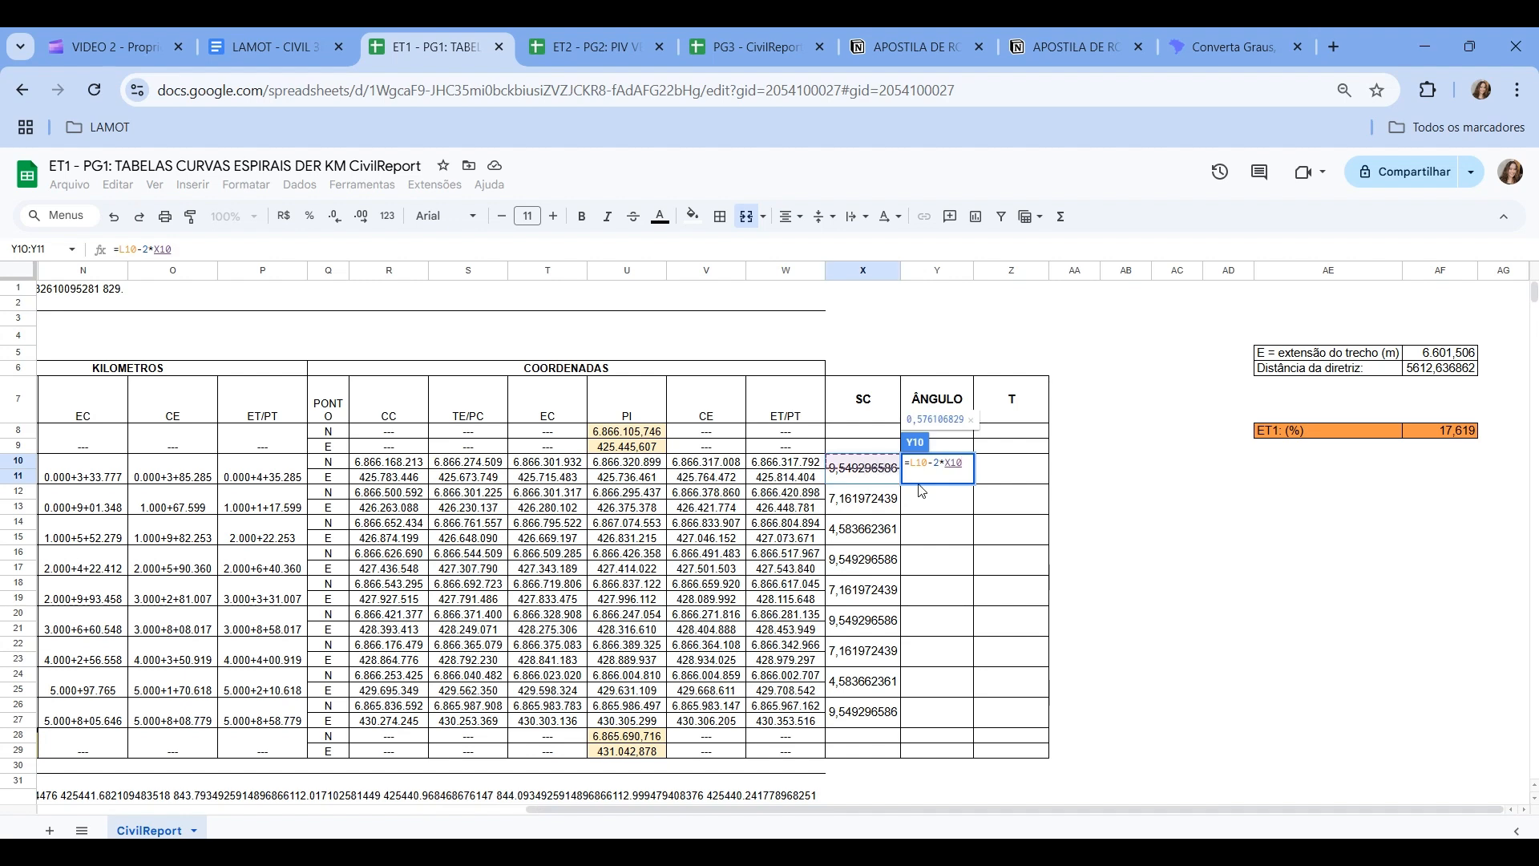
{"action": "key", "text": "Return"}
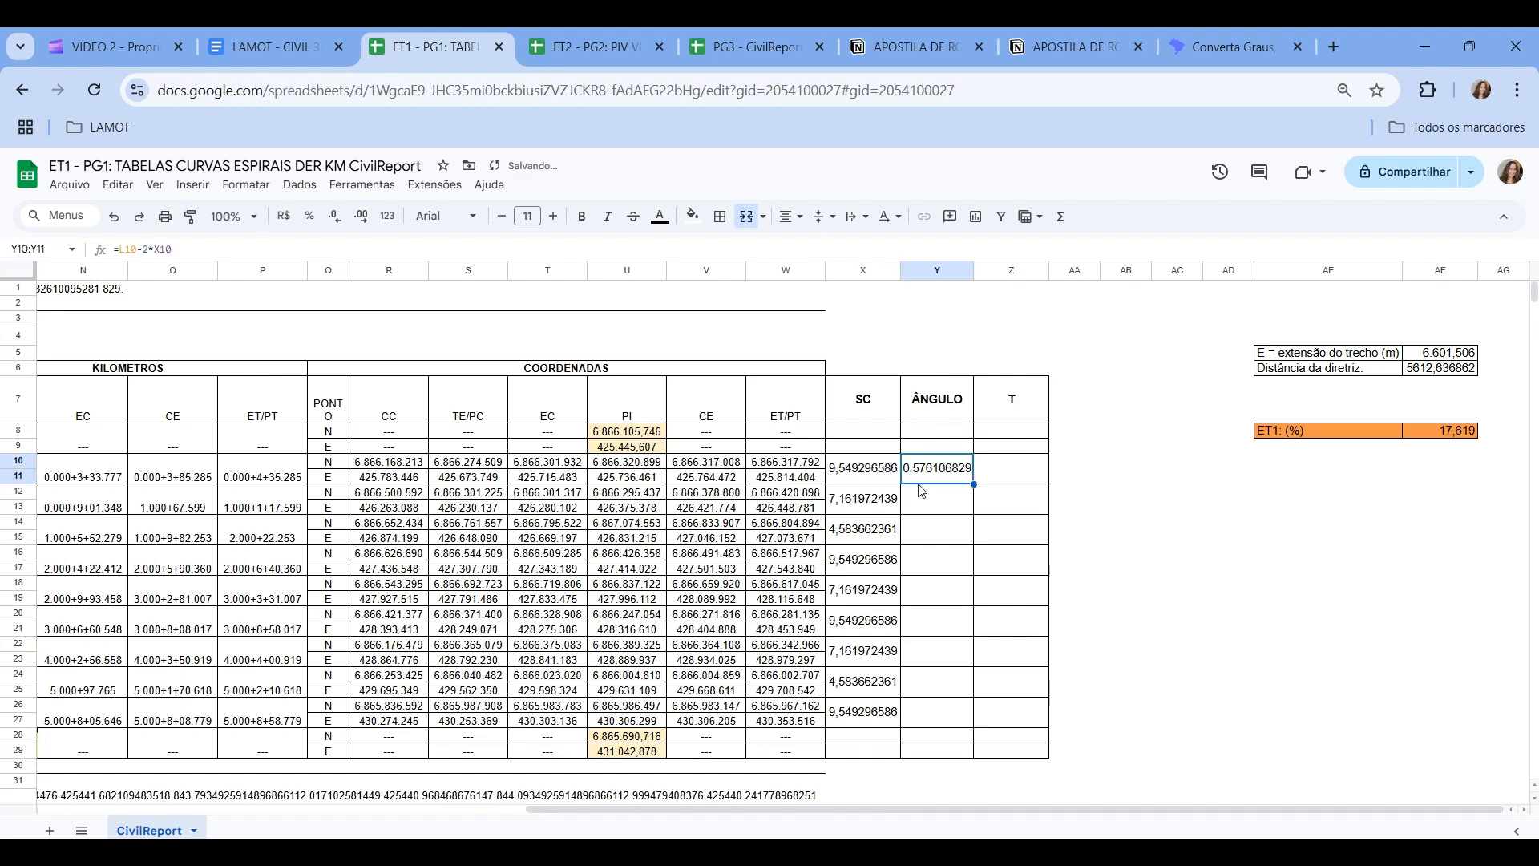
- Copy the Y10 angle formula down to row 27 and widen the ÂNGULO column slightly
{"action": "left_click_drag", "start_coordinate": [973, 484], "coordinate": [950, 710]}
{"action": "left_click_drag", "start_coordinate": [974, 271], "coordinate": [991, 271]}
{"action": "left_click", "coordinate": [1029, 560]}
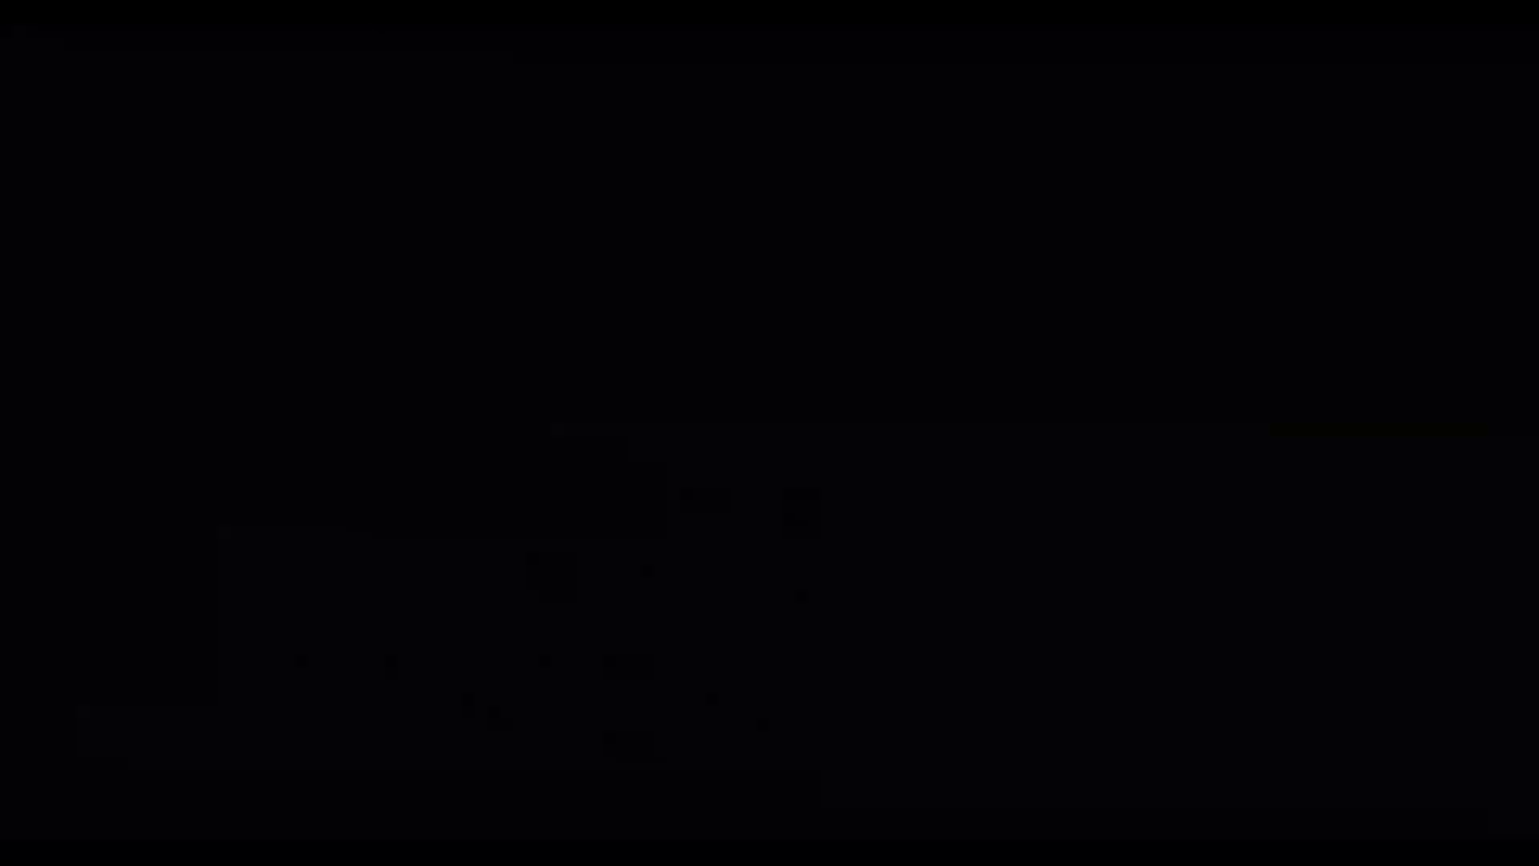
- Switch to the APOSTILA DE RODOVIAS PDF and examine the PG1 equations, especially equation 05 for curves with transition
{"action": "left_click", "coordinate": [1060, 37]}
{"action": "scroll", "coordinate": [743, 456], "scroll_direction": "up", "scroll_amount": 1}
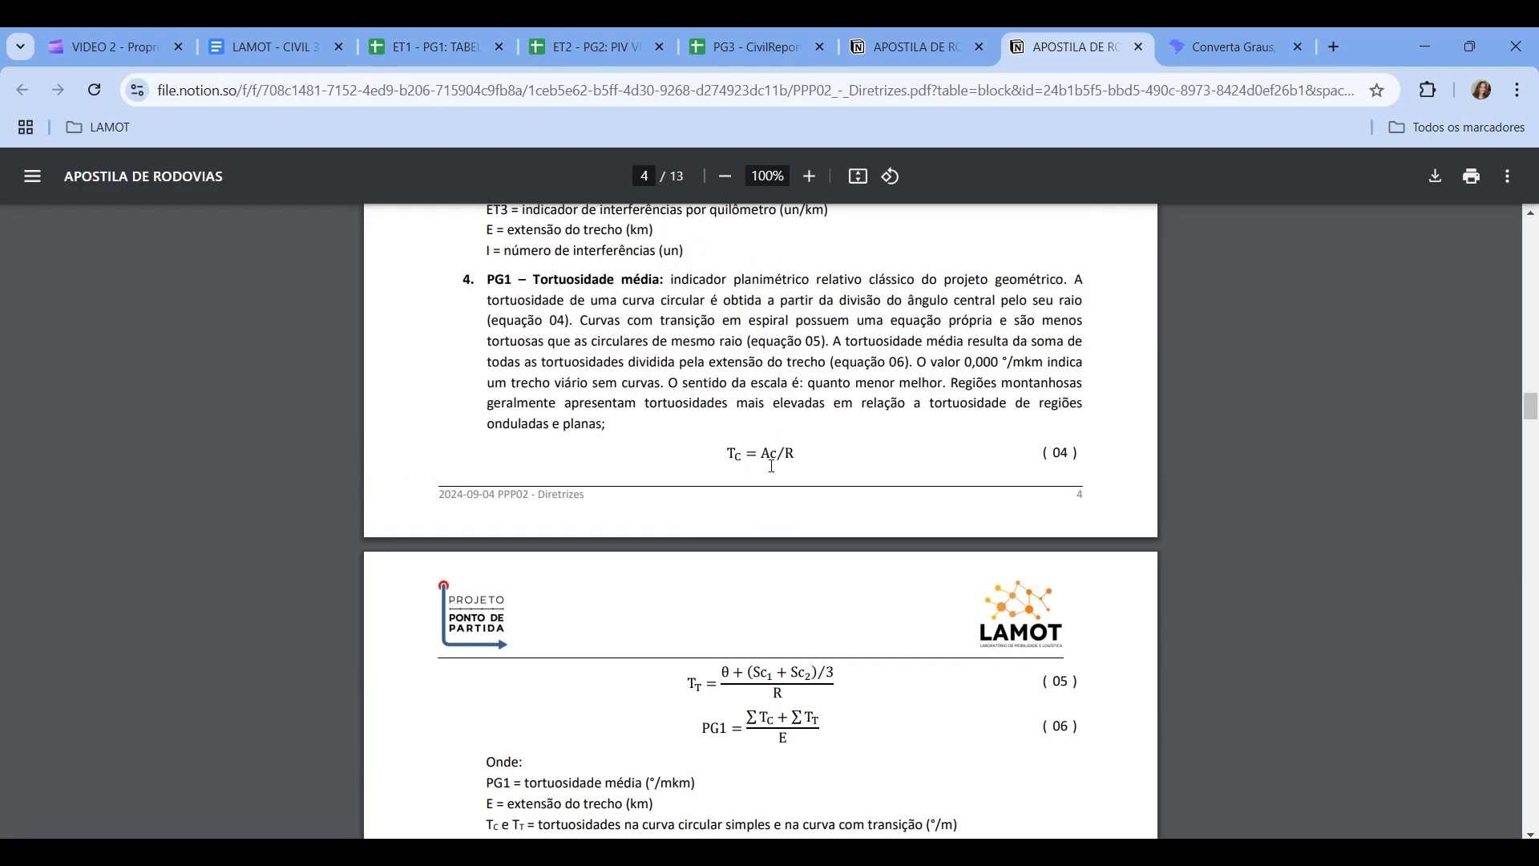
{"action": "scroll", "coordinate": [796, 472], "scroll_direction": "down", "scroll_amount": 2}
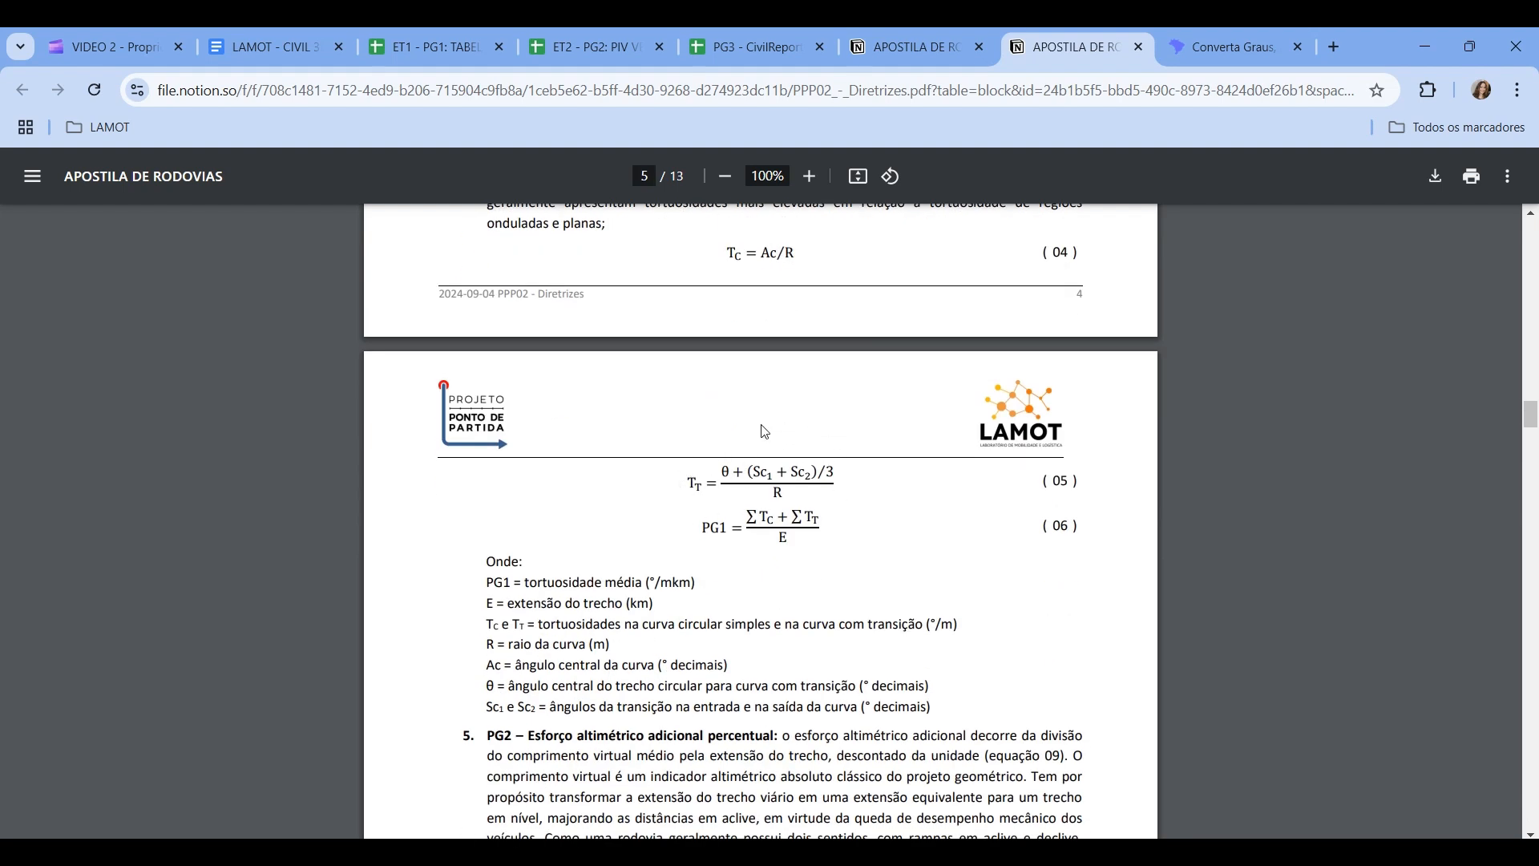
{"action": "left_click_drag", "start_coordinate": [677, 467], "coordinate": [756, 494]}
{"action": "left_click", "coordinate": [756, 495]}
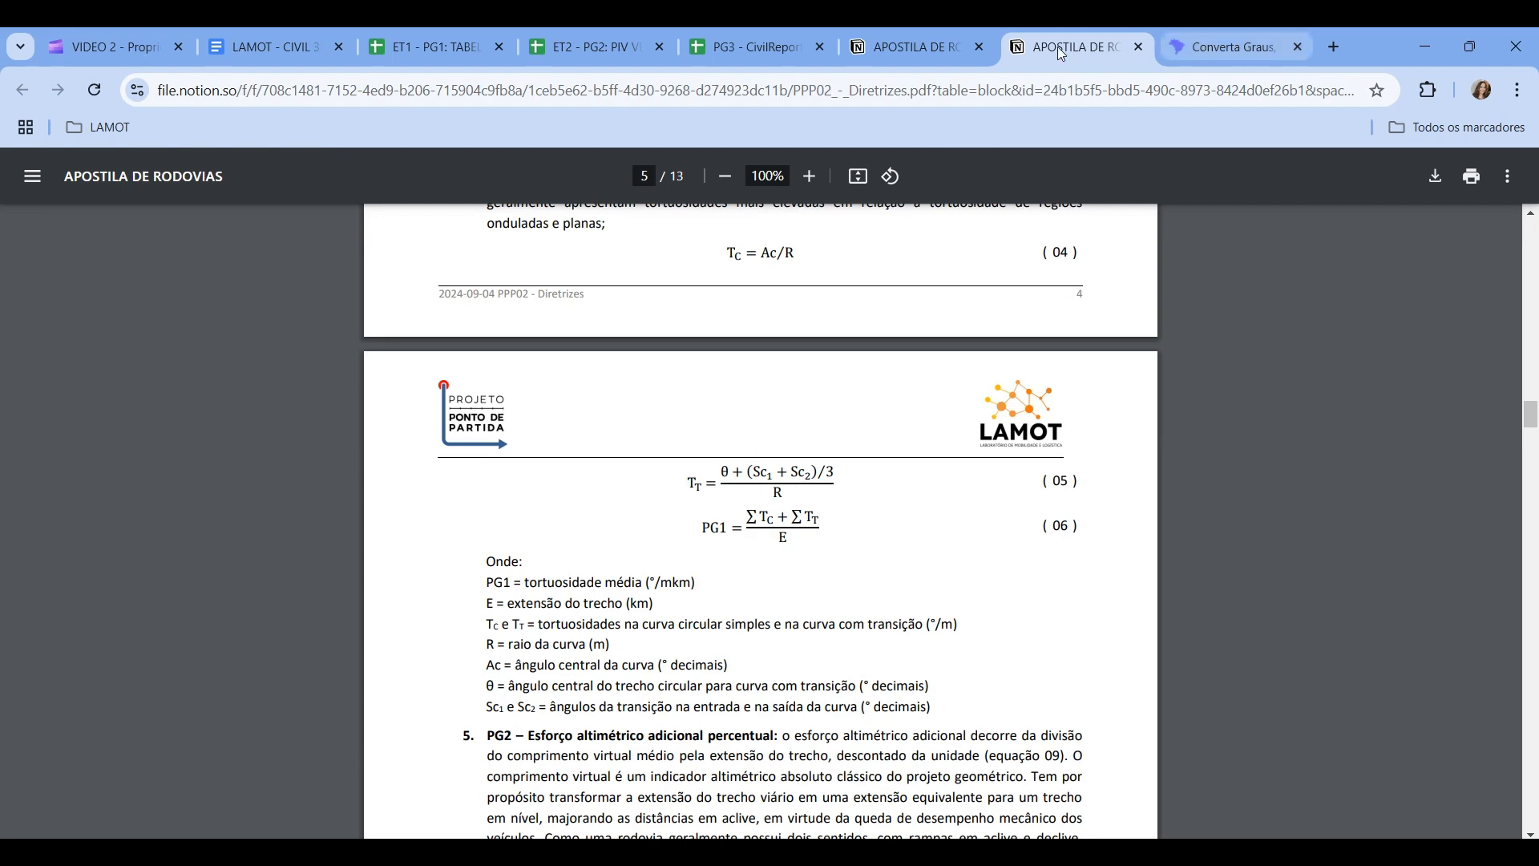
- Return to the ET1 - PG1 spreadsheet and enter the tortuosity formula =(Y10+2*X10/3)/H10 in the T cell Z10
{"action": "left_click", "coordinate": [432, 49]}
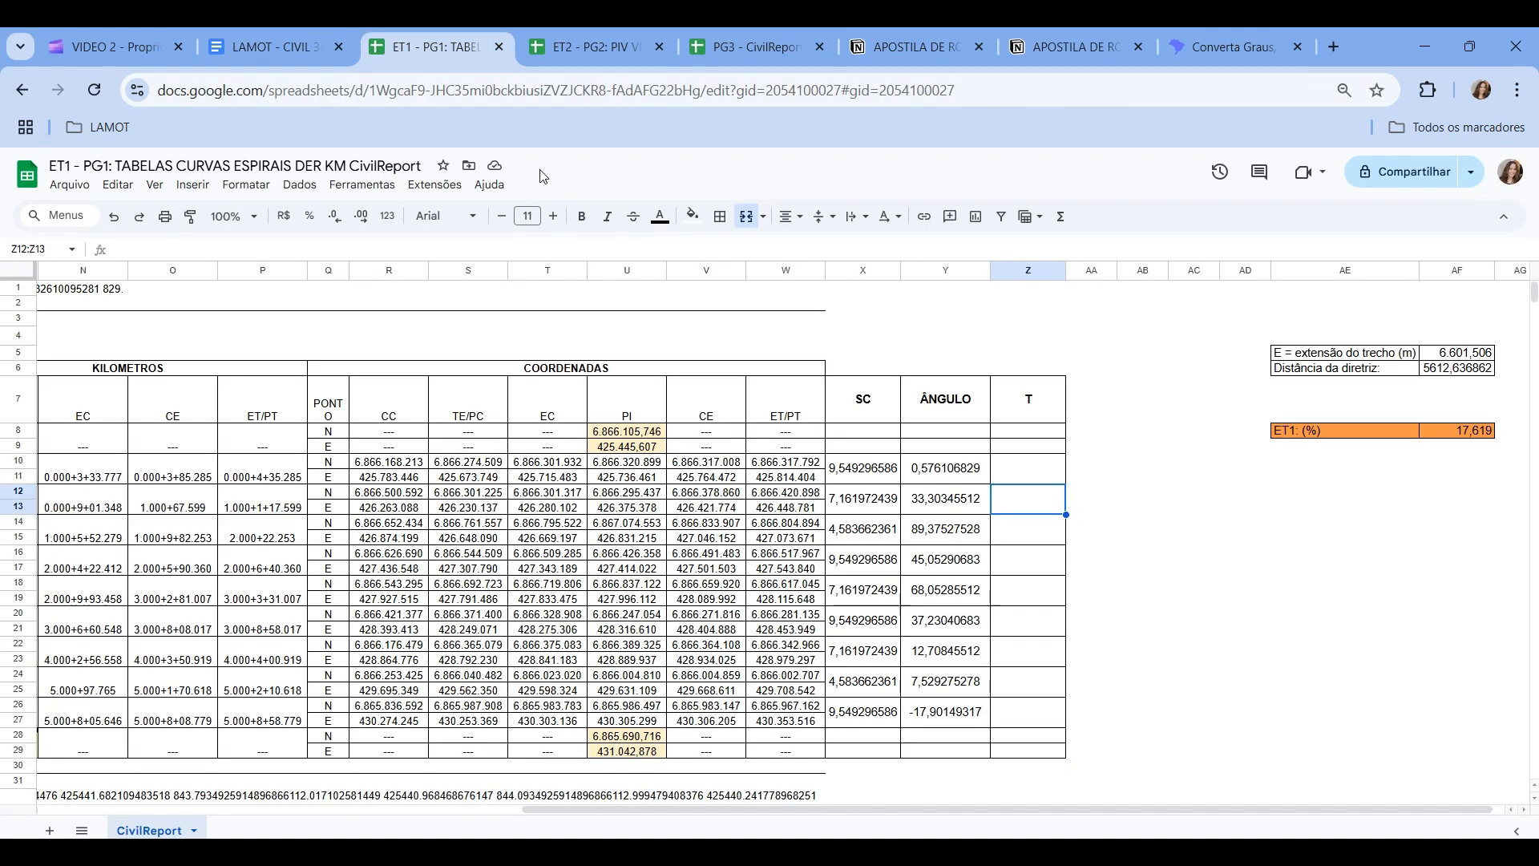
{"action": "left_click", "coordinate": [1039, 482]}
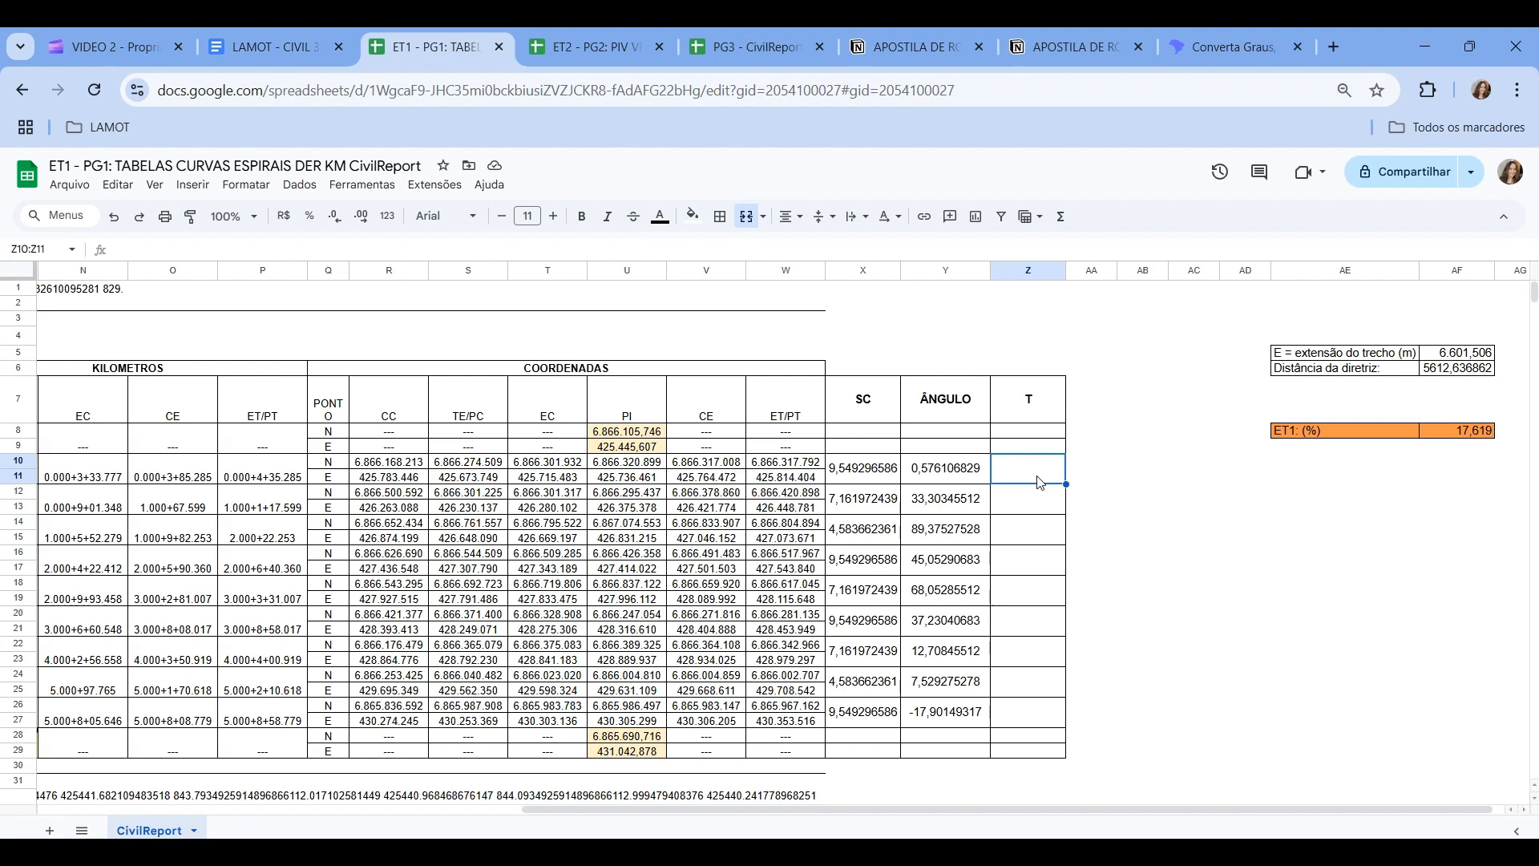
{"action": "type", "text": "=("}
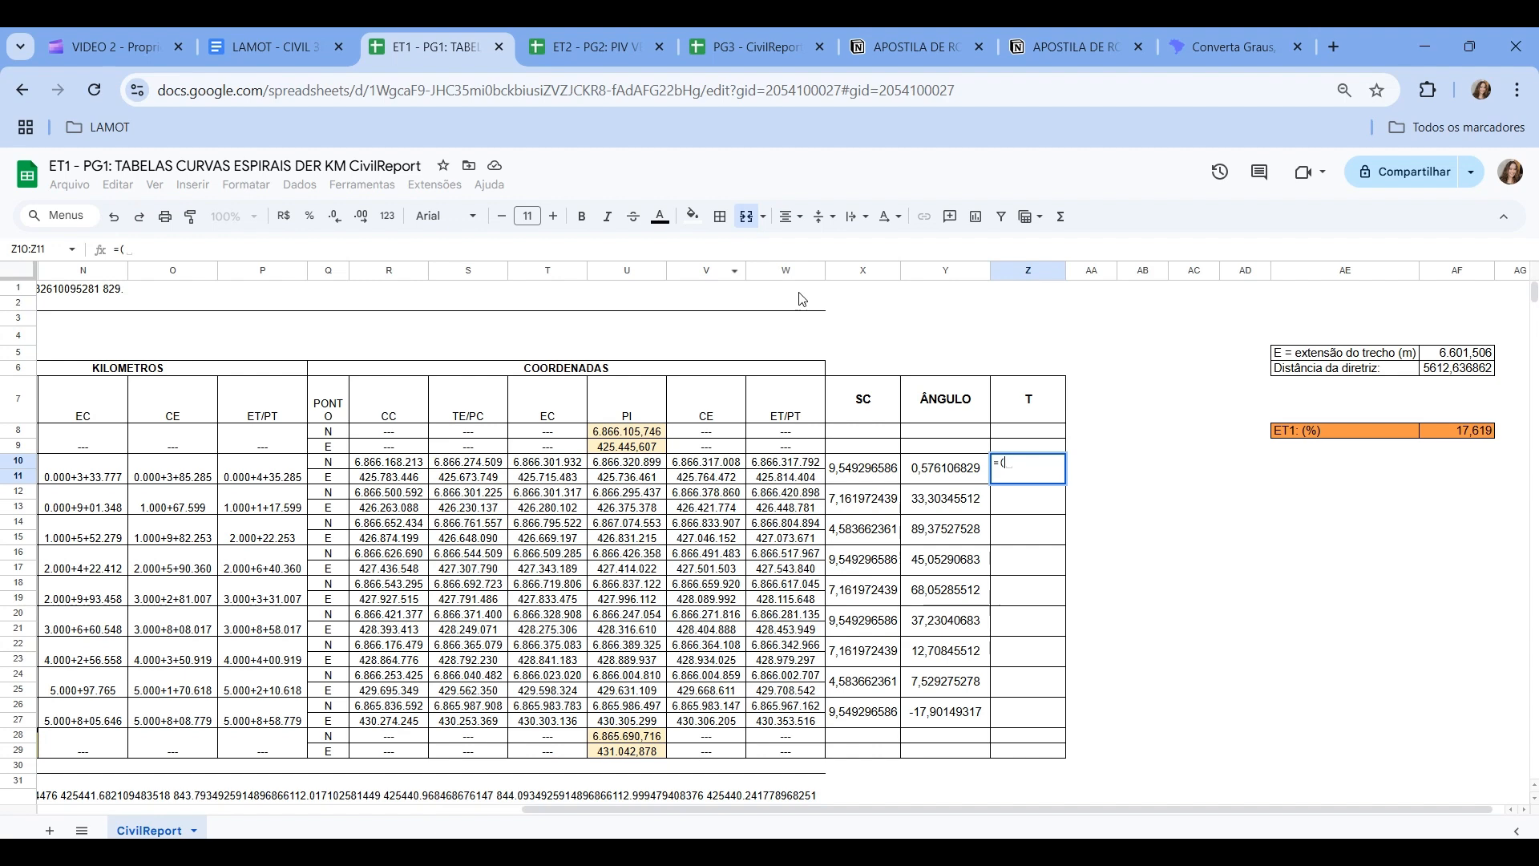
{"action": "left_click", "coordinate": [954, 465]}
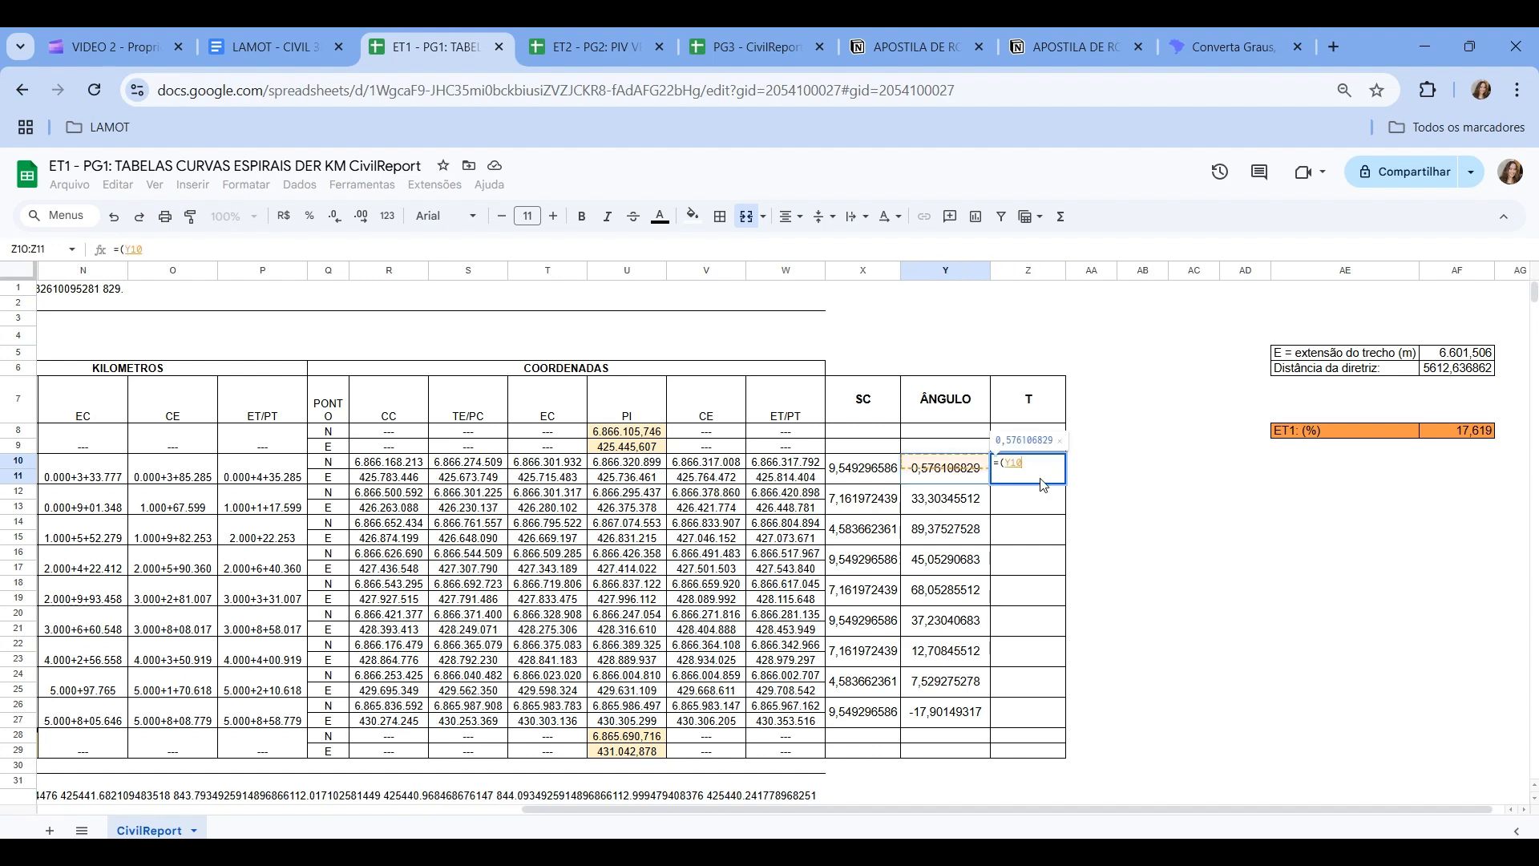
{"action": "type", "text": "+2*"}
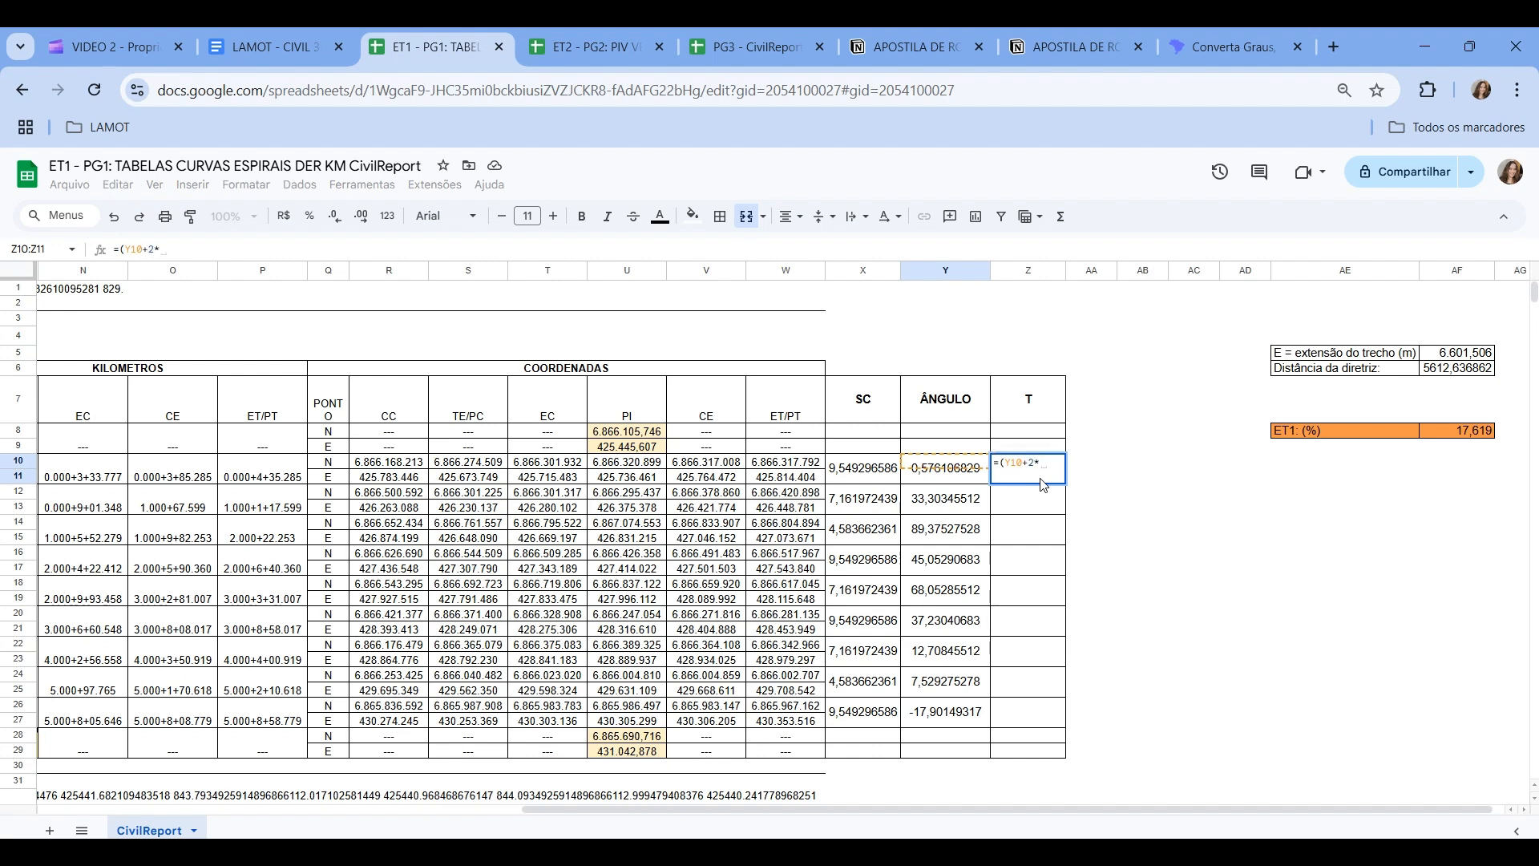
{"action": "left_click", "coordinate": [890, 473]}
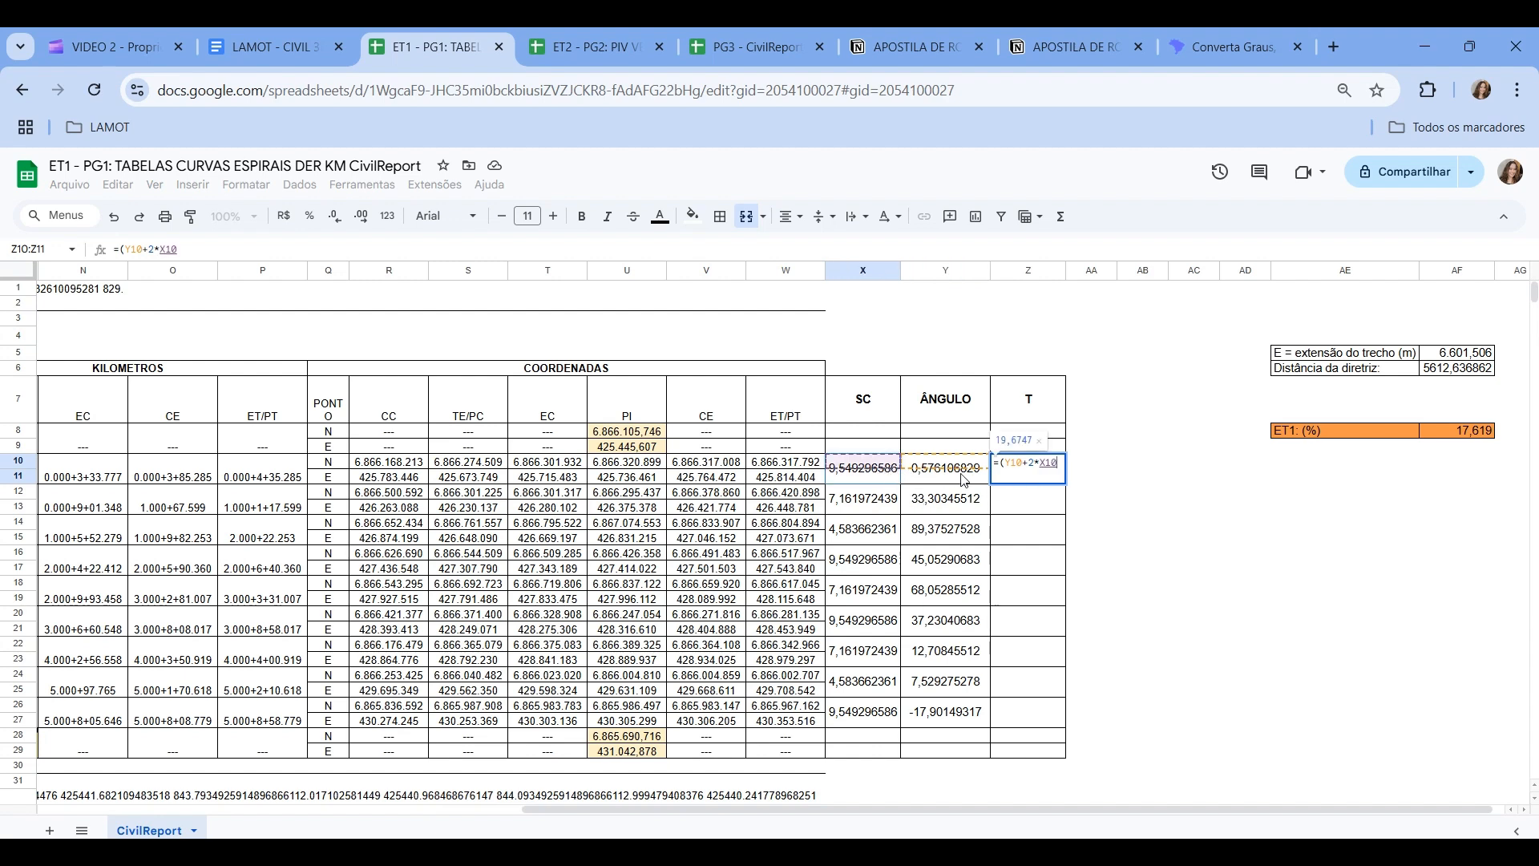
{"action": "type", "text": "/"}
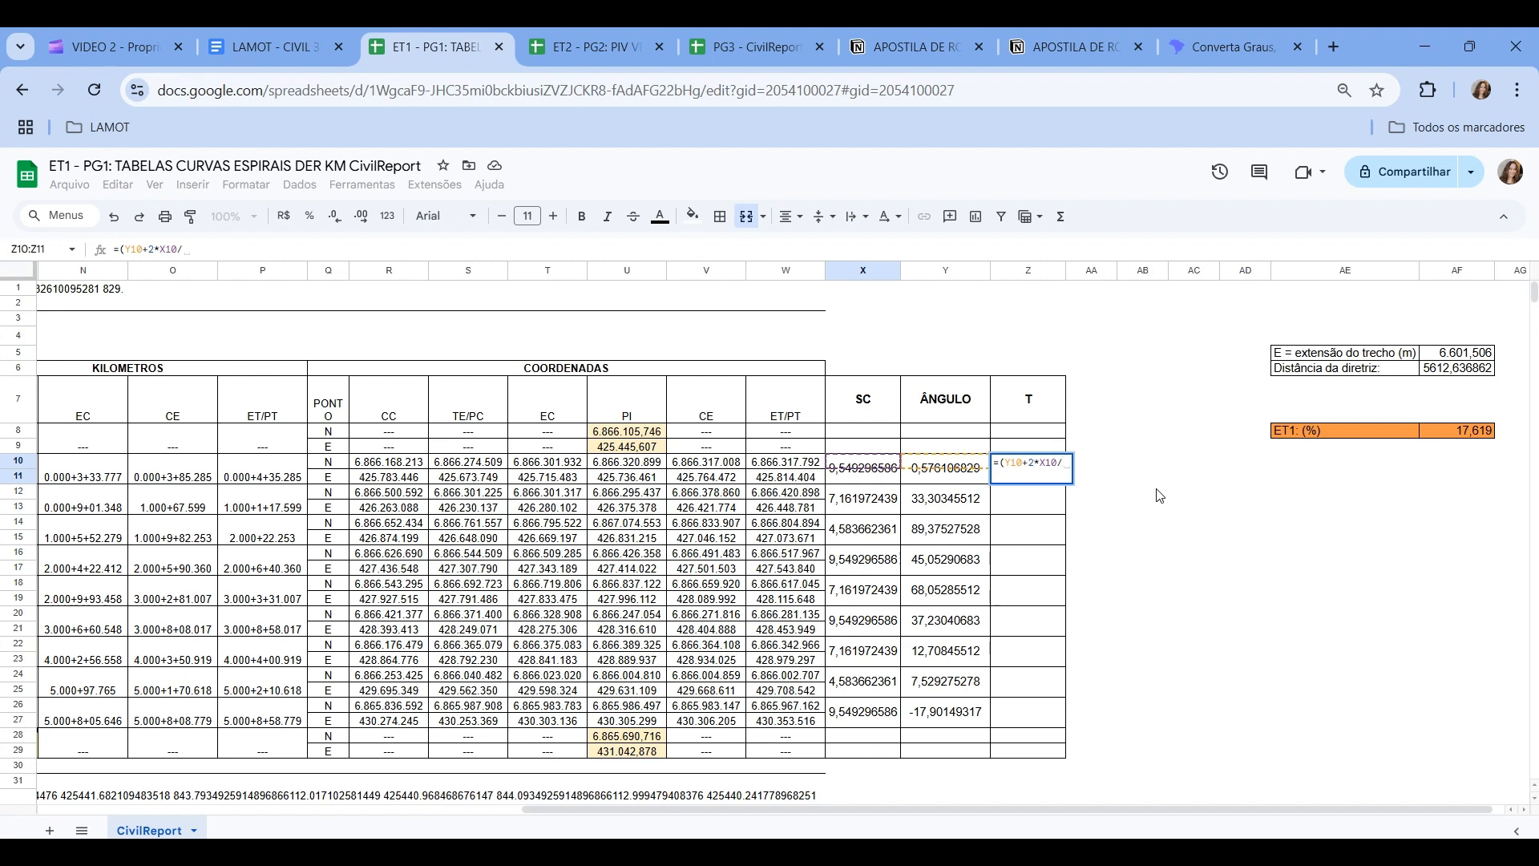
{"action": "type", "text": "3)"}
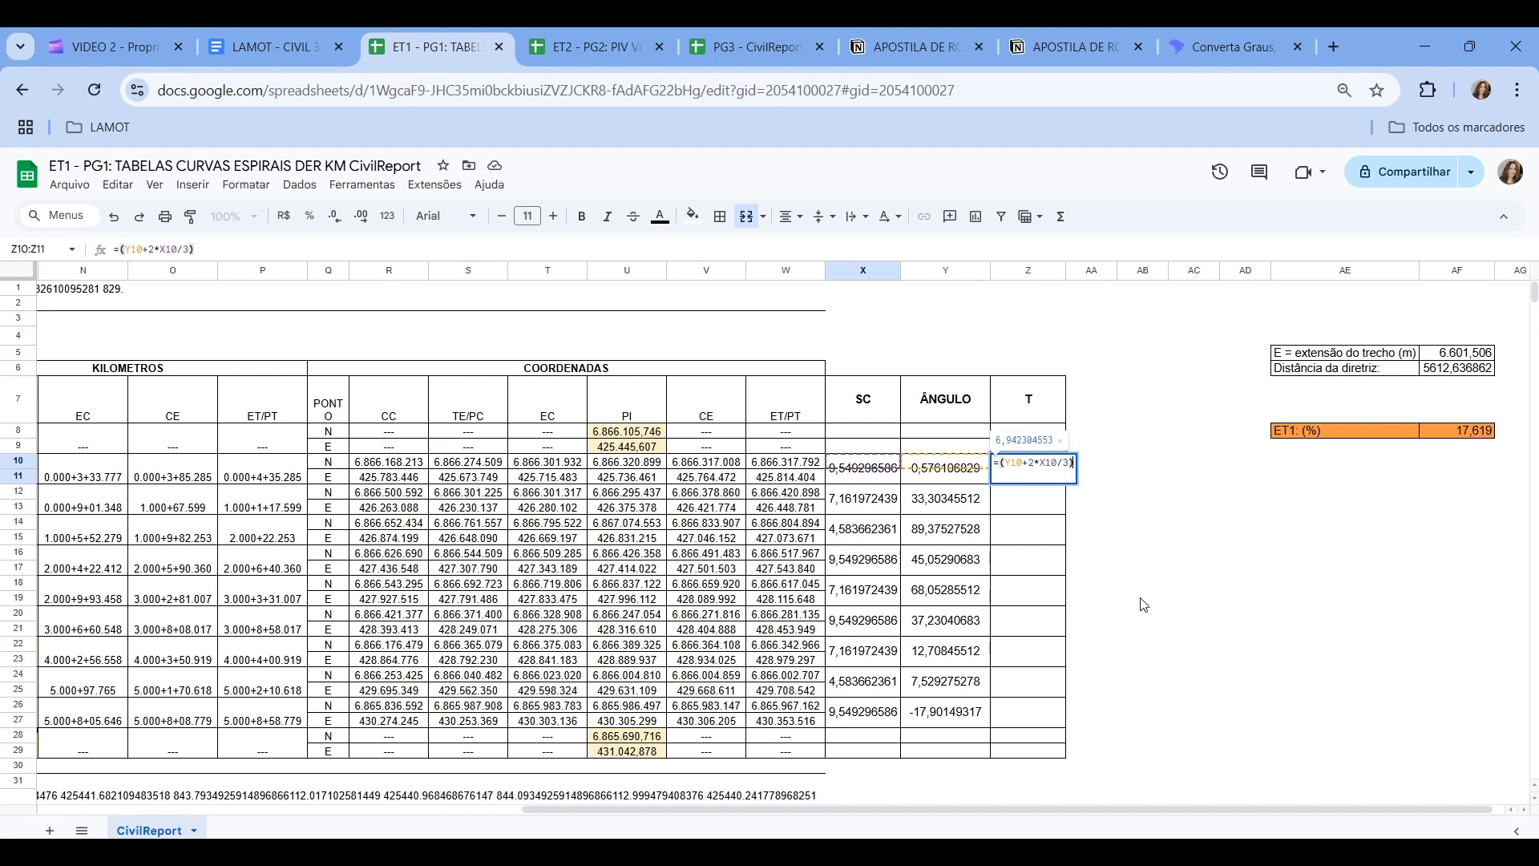
{"action": "type", "text": "/"}
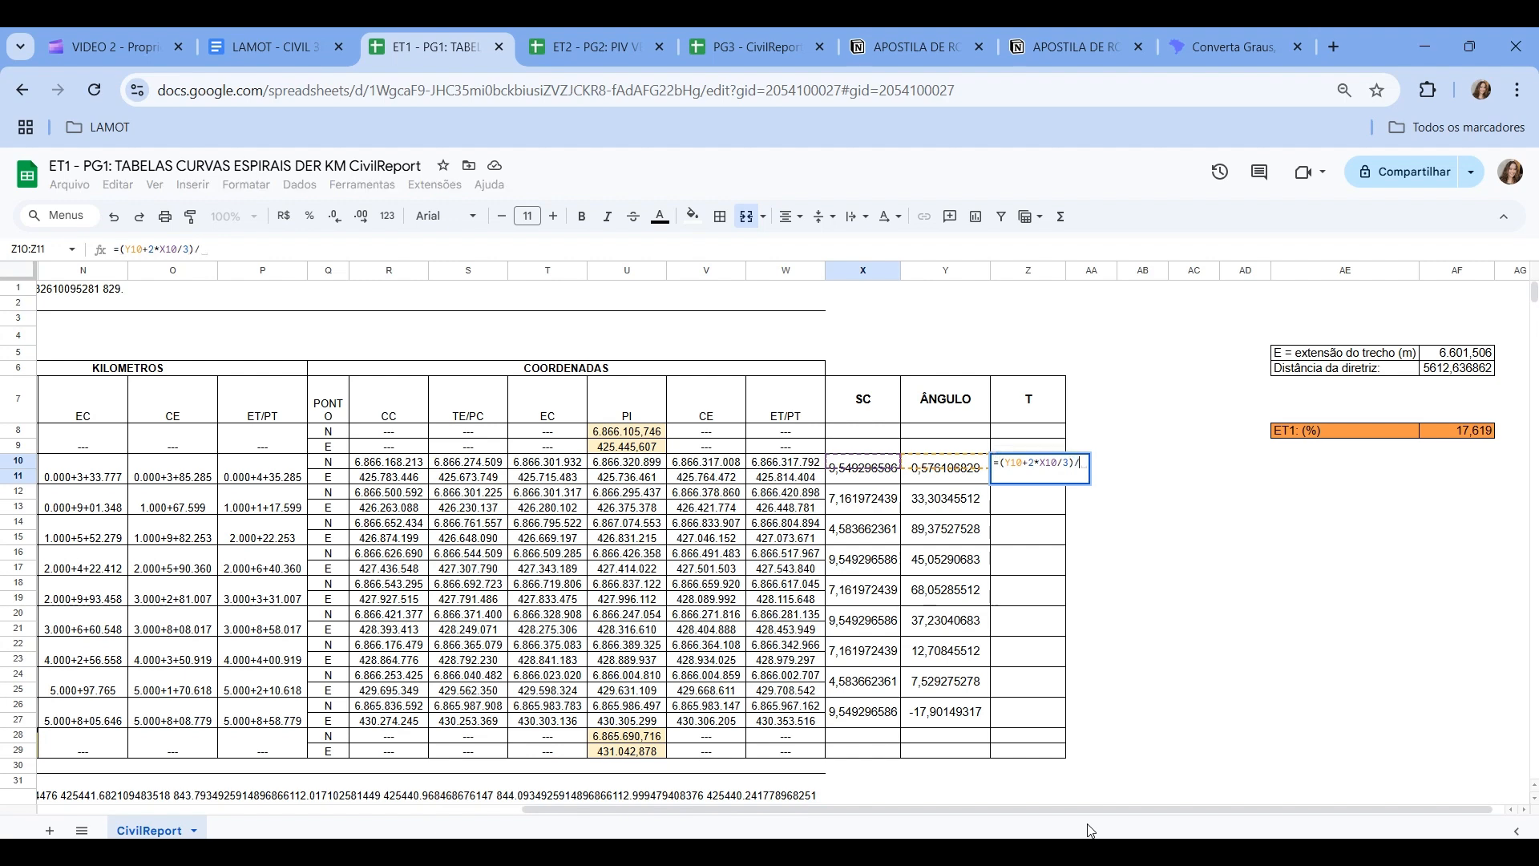
{"action": "mouse_move", "coordinate": [1069, 810]}
{"action": "left_mouse_down"}
{"action": "mouse_move", "coordinate": [578, 810]}
{"action": "mouse_move", "coordinate": [1013, 826]}
{"action": "mouse_move", "coordinate": [1083, 804]}
{"action": "left_mouse_up"}
{"action": "left_click", "coordinate": [412, 476]}
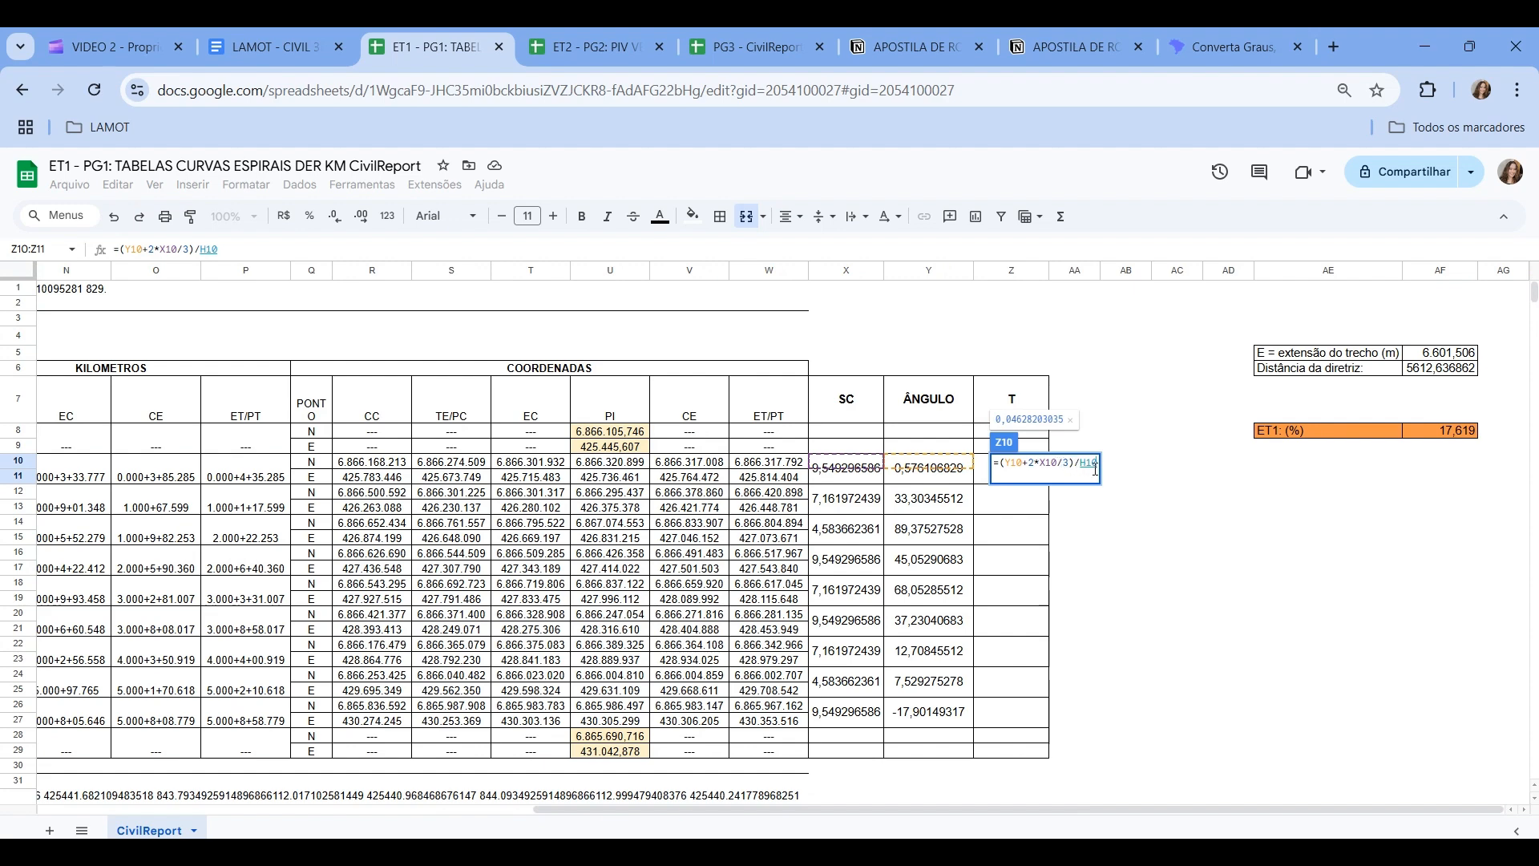
{"action": "key", "text": "Return"}
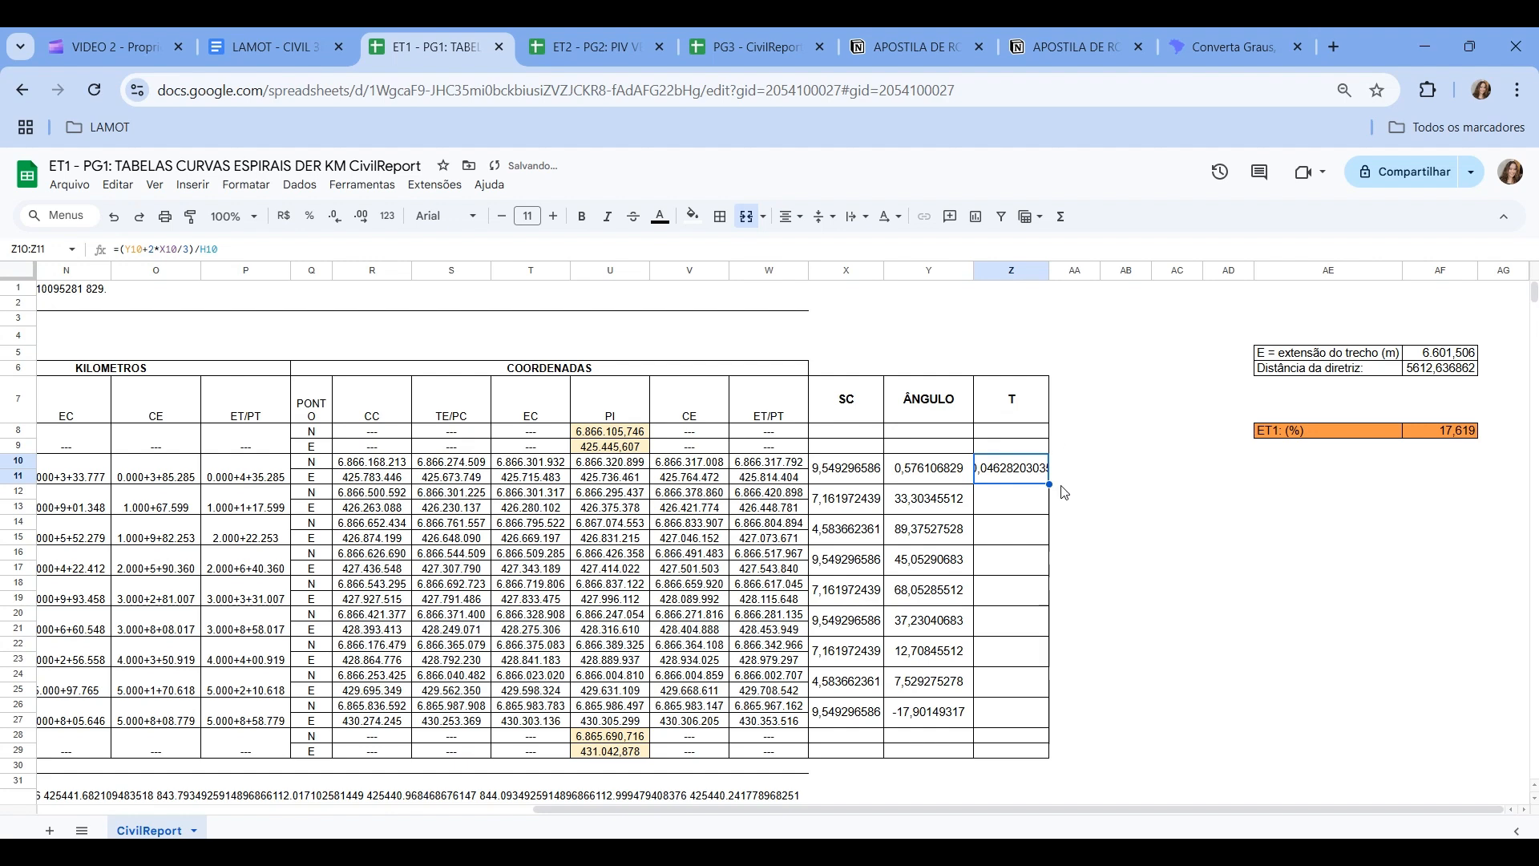
- Copy the Z10 tortuosity formula down to row 27 and fit the width of column T to its values
{"action": "left_click_drag", "start_coordinate": [1050, 484], "coordinate": [1033, 721]}
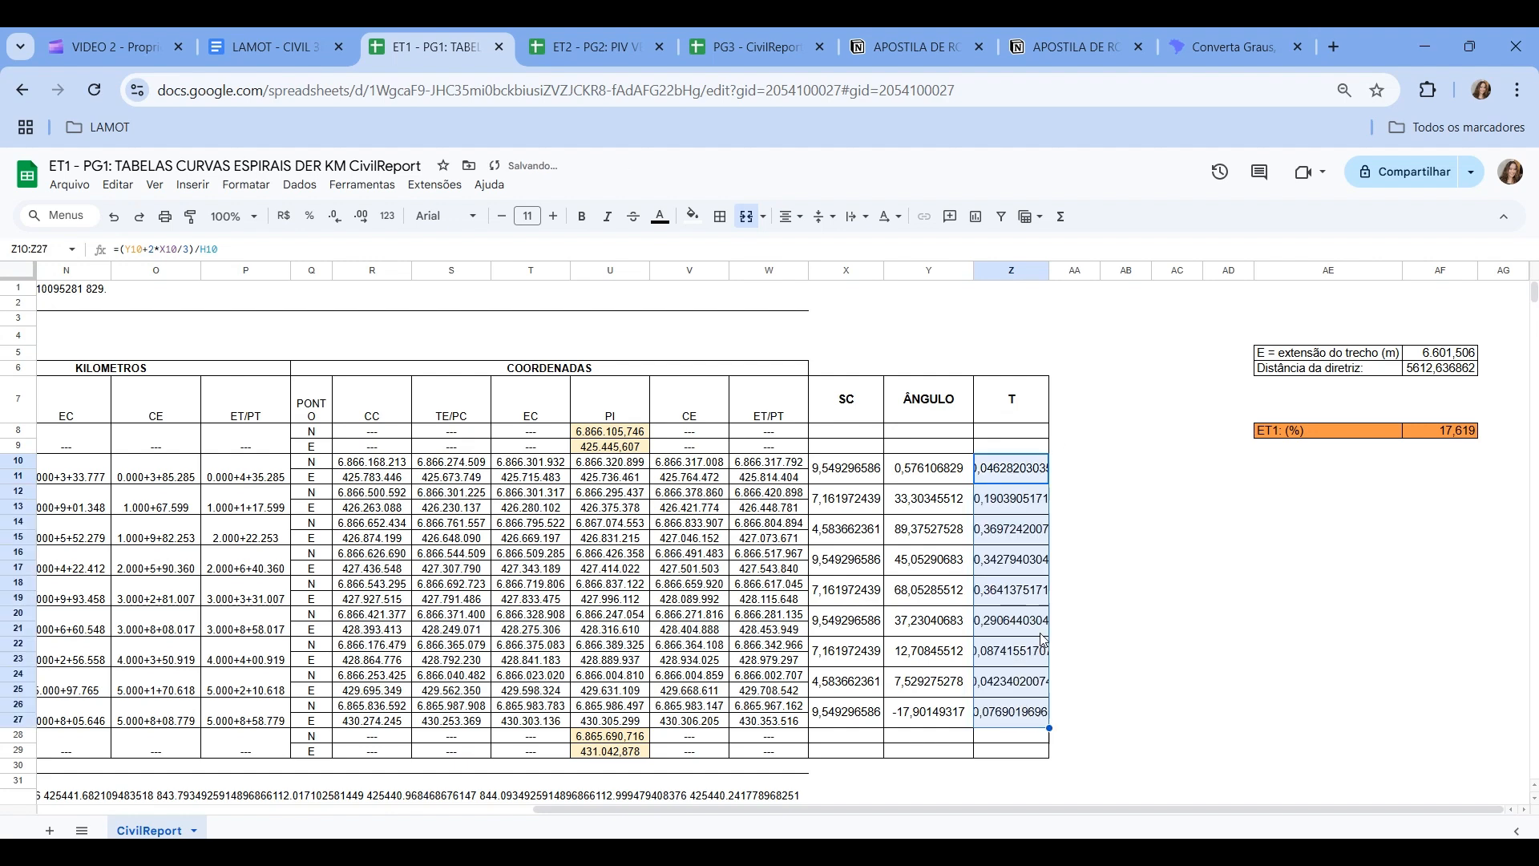
{"action": "double_click", "coordinate": [1049, 269]}
{"action": "left_click", "coordinate": [1154, 506]}
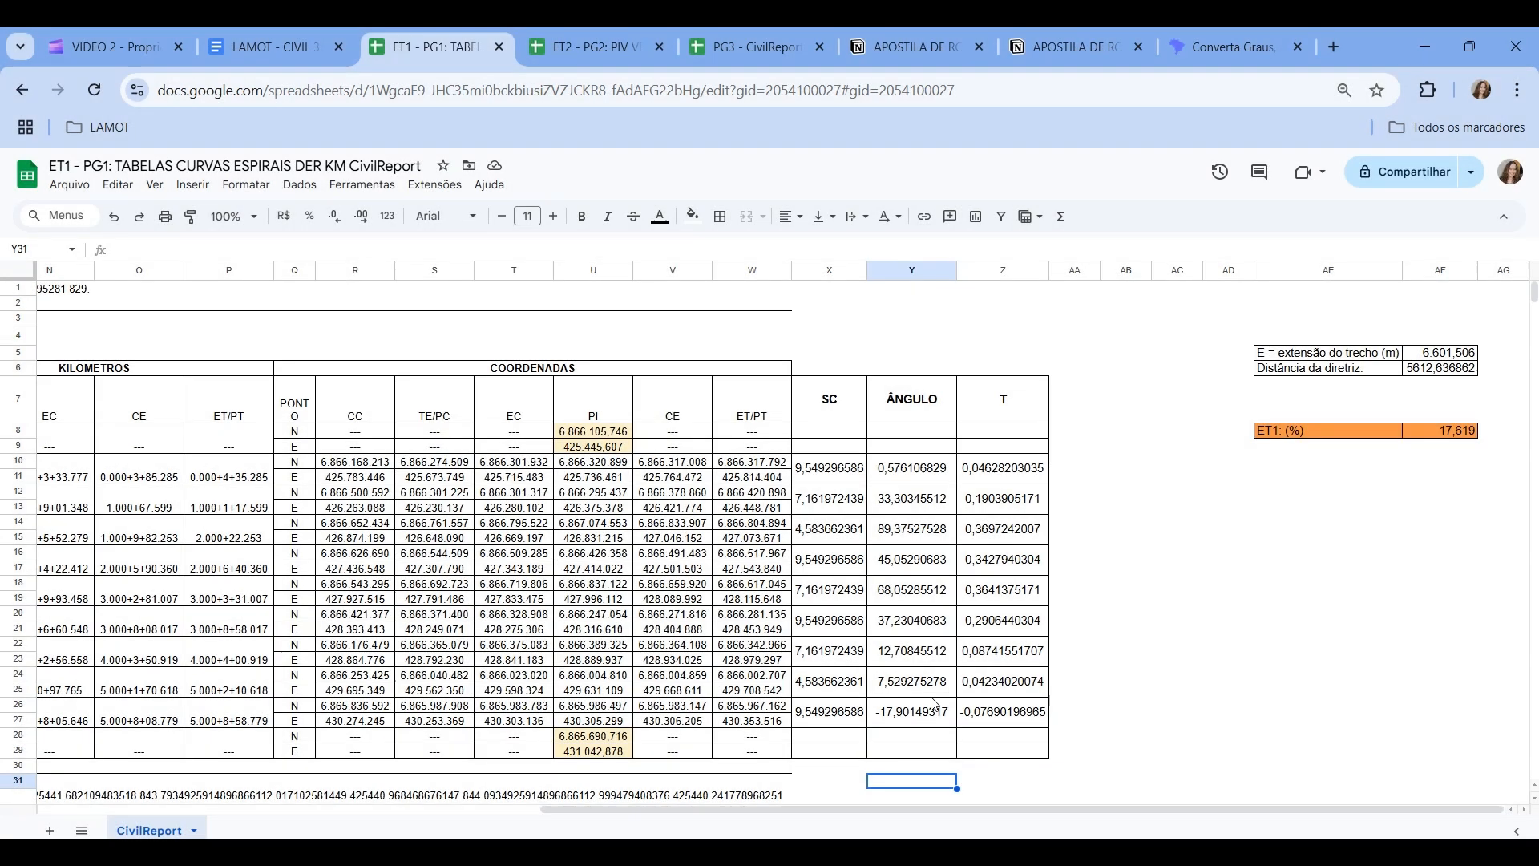
- Label cell Y31 "SOMA T:" and sum the tortuosities Z10:Z27 in Z31 with SOMA
{"action": "scroll", "coordinate": [936, 706], "scroll_direction": "down", "scroll_amount": 2}
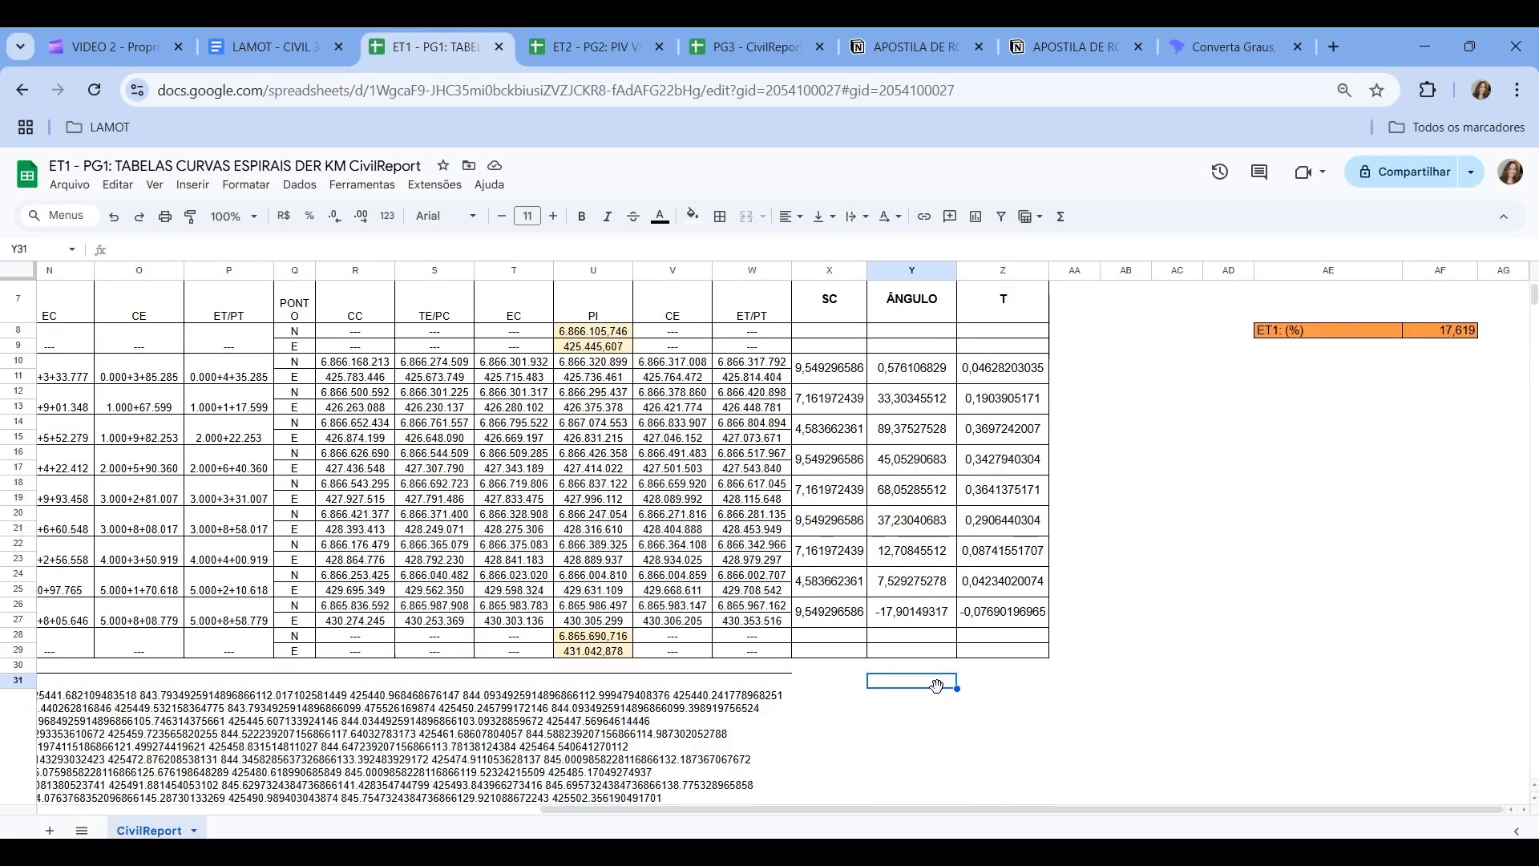
{"action": "type", "text": "SOMA T:"}
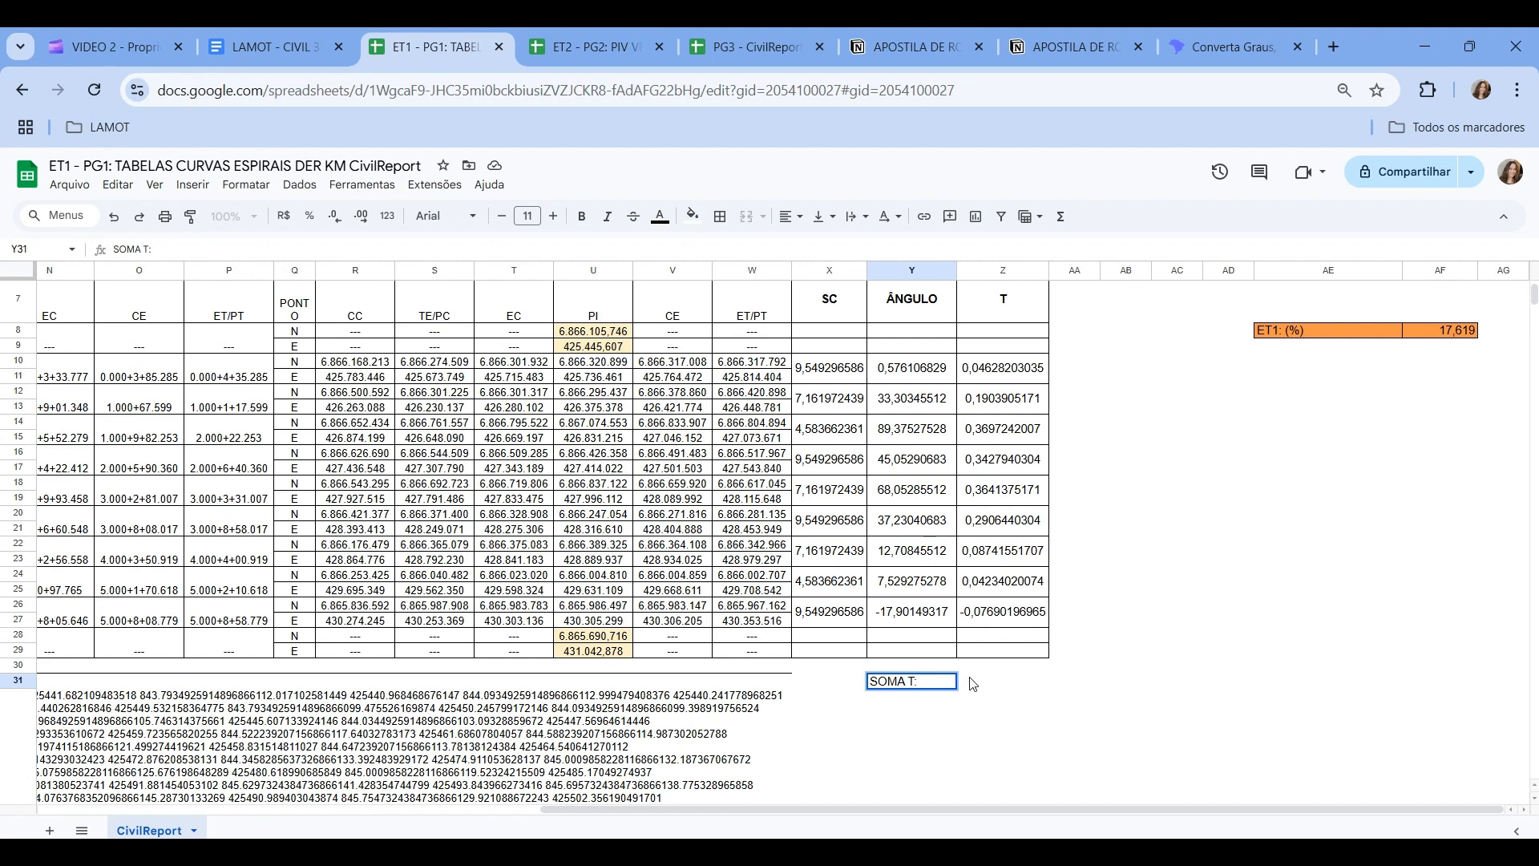
{"action": "left_click", "coordinate": [973, 684]}
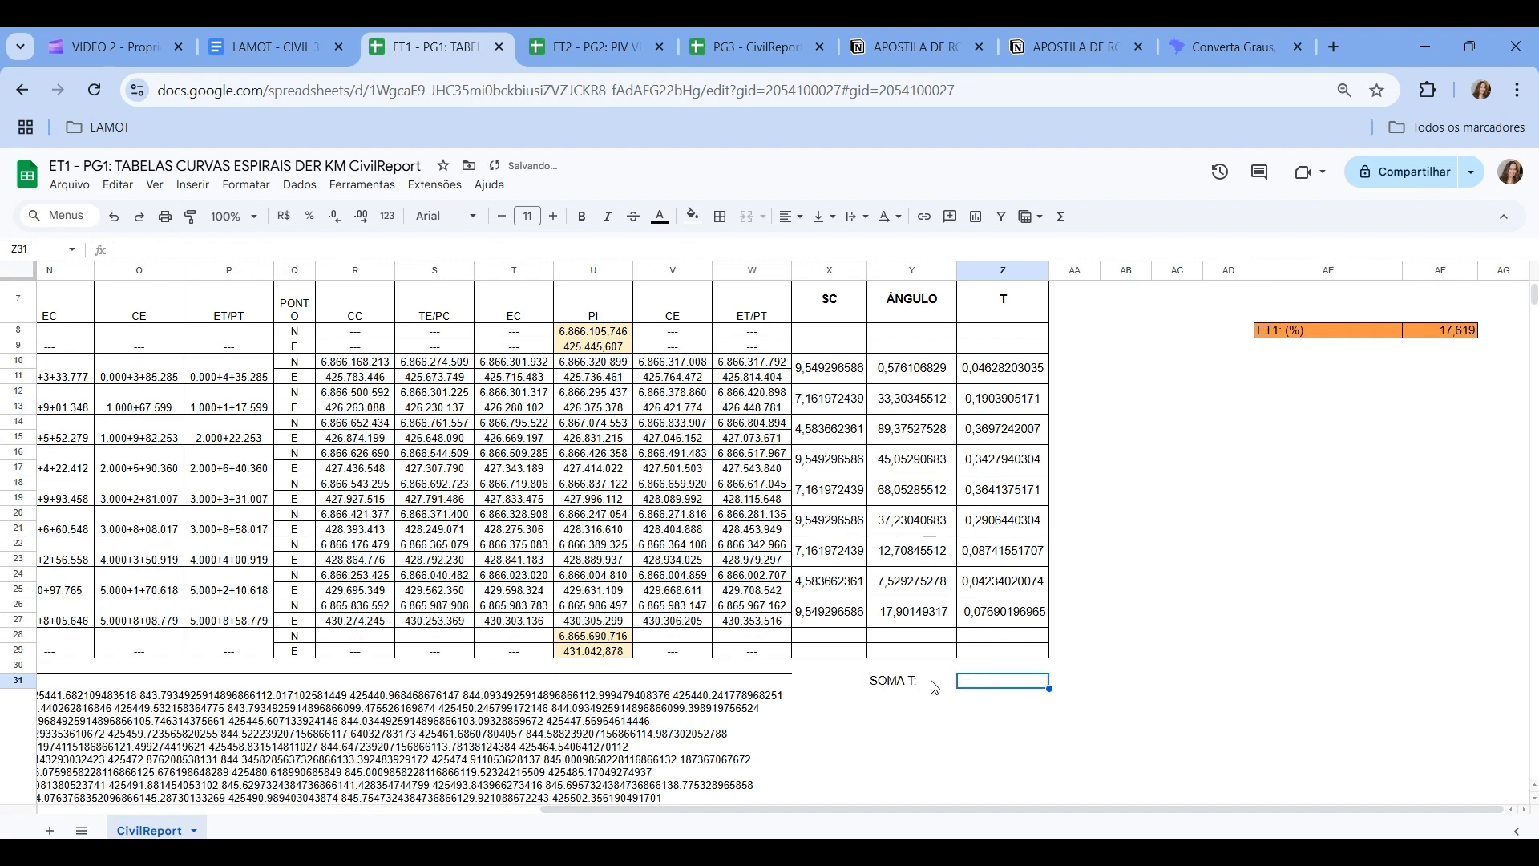
{"action": "type", "text": "=SOMA"}
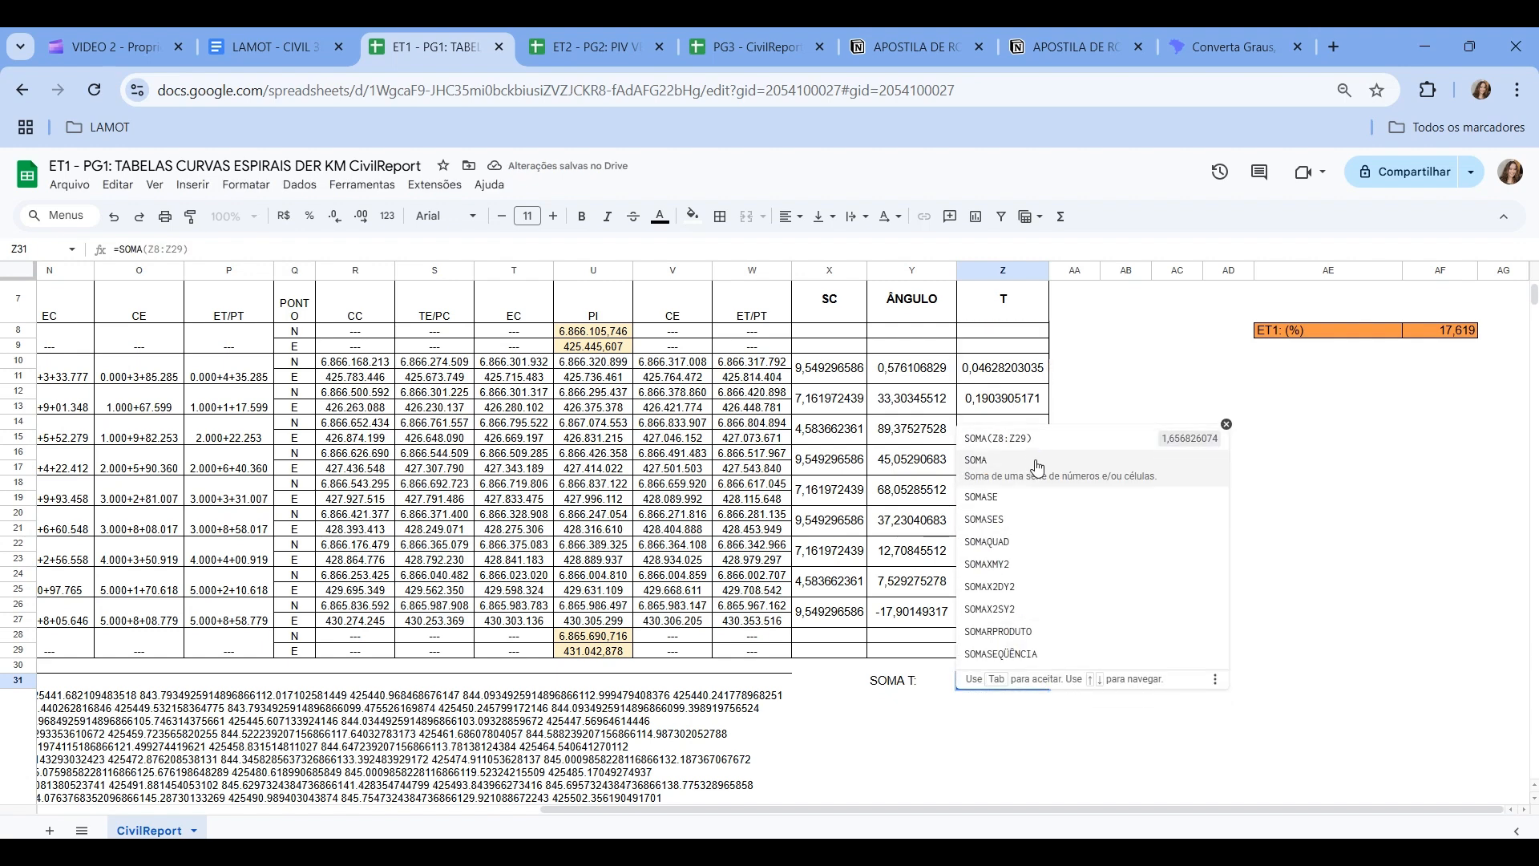
{"action": "type", "text": "("}
{"action": "left_click_drag", "start_coordinate": [1002, 365], "coordinate": [986, 624]}
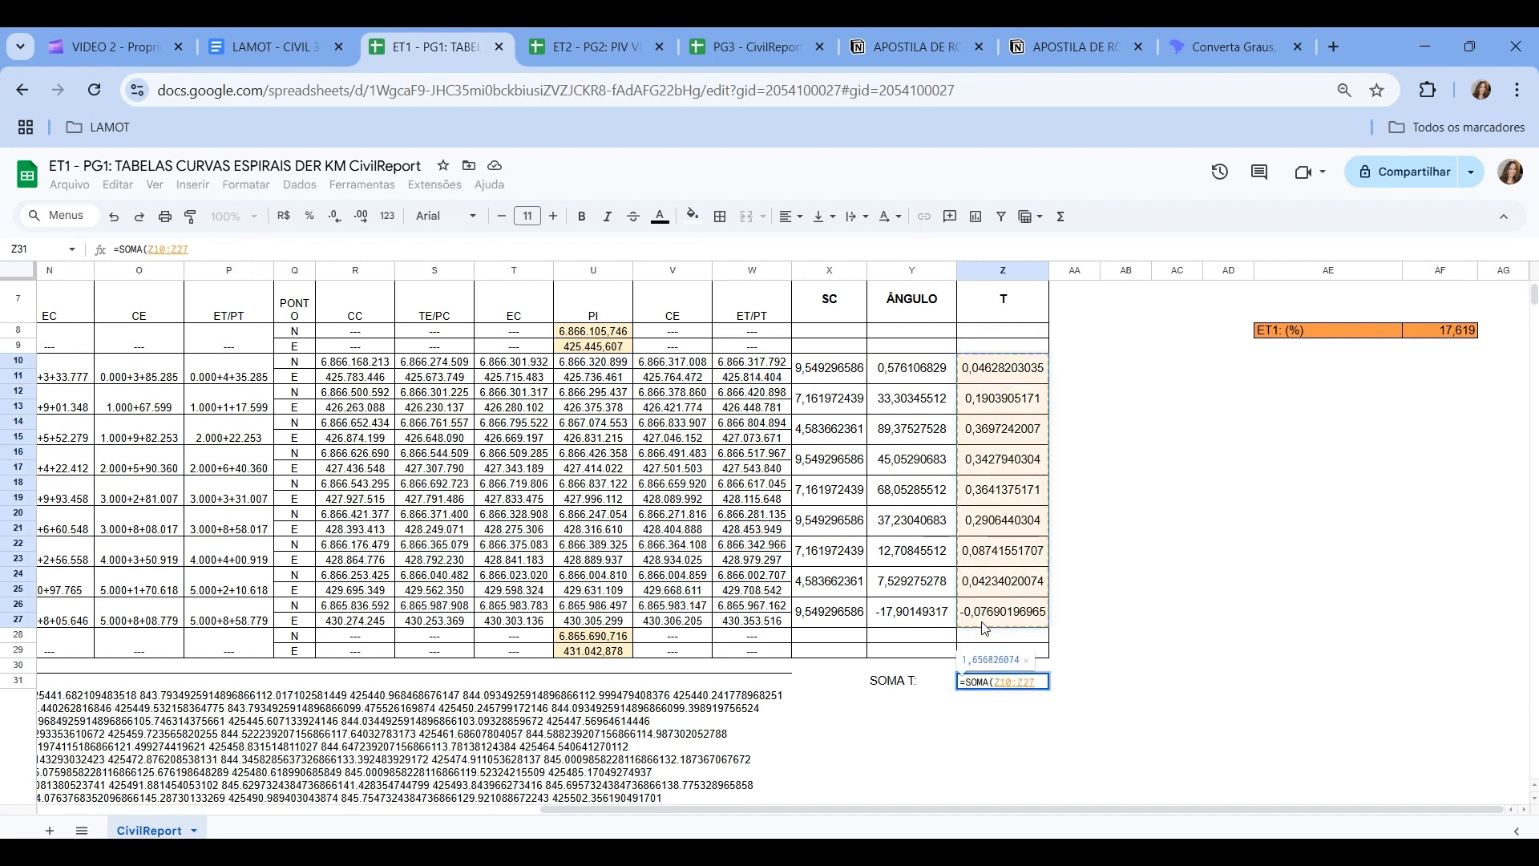
{"action": "key", "text": "Return"}
- Enter the label "PG1: (°/mkm)" in cell AB31, beside the tortuosity sum
{"action": "scroll", "coordinate": [984, 628], "scroll_direction": "up", "scroll_amount": 5}
{"action": "left_click", "coordinate": [1110, 659]}
{"action": "type", "text": "pg"}
{"action": "key", "text": "BackSpace"}
{"action": "key", "text": "BackSpace"}
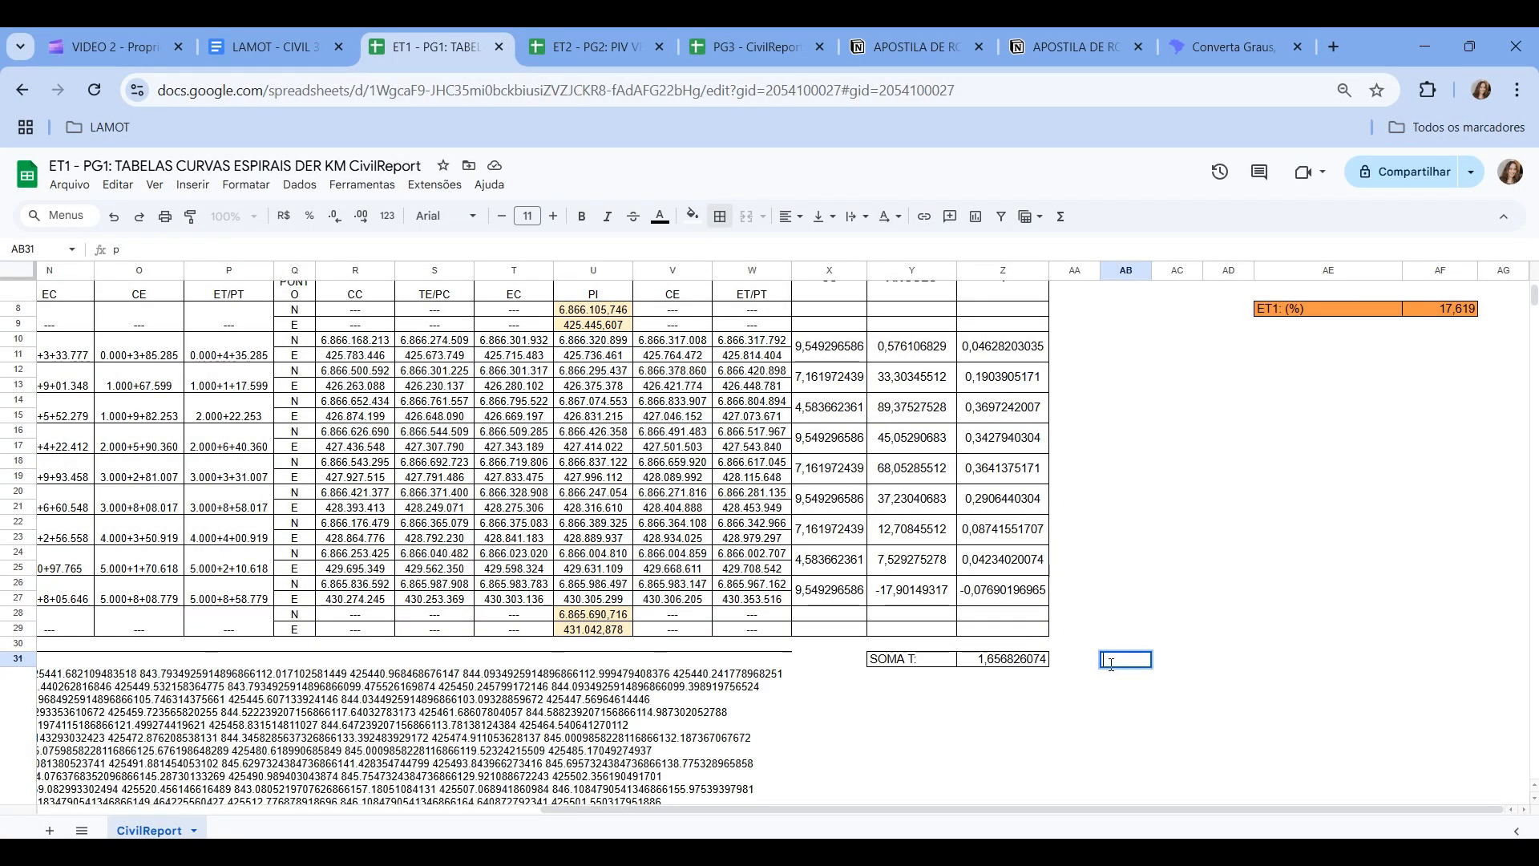
{"action": "type", "text": "PG1"}
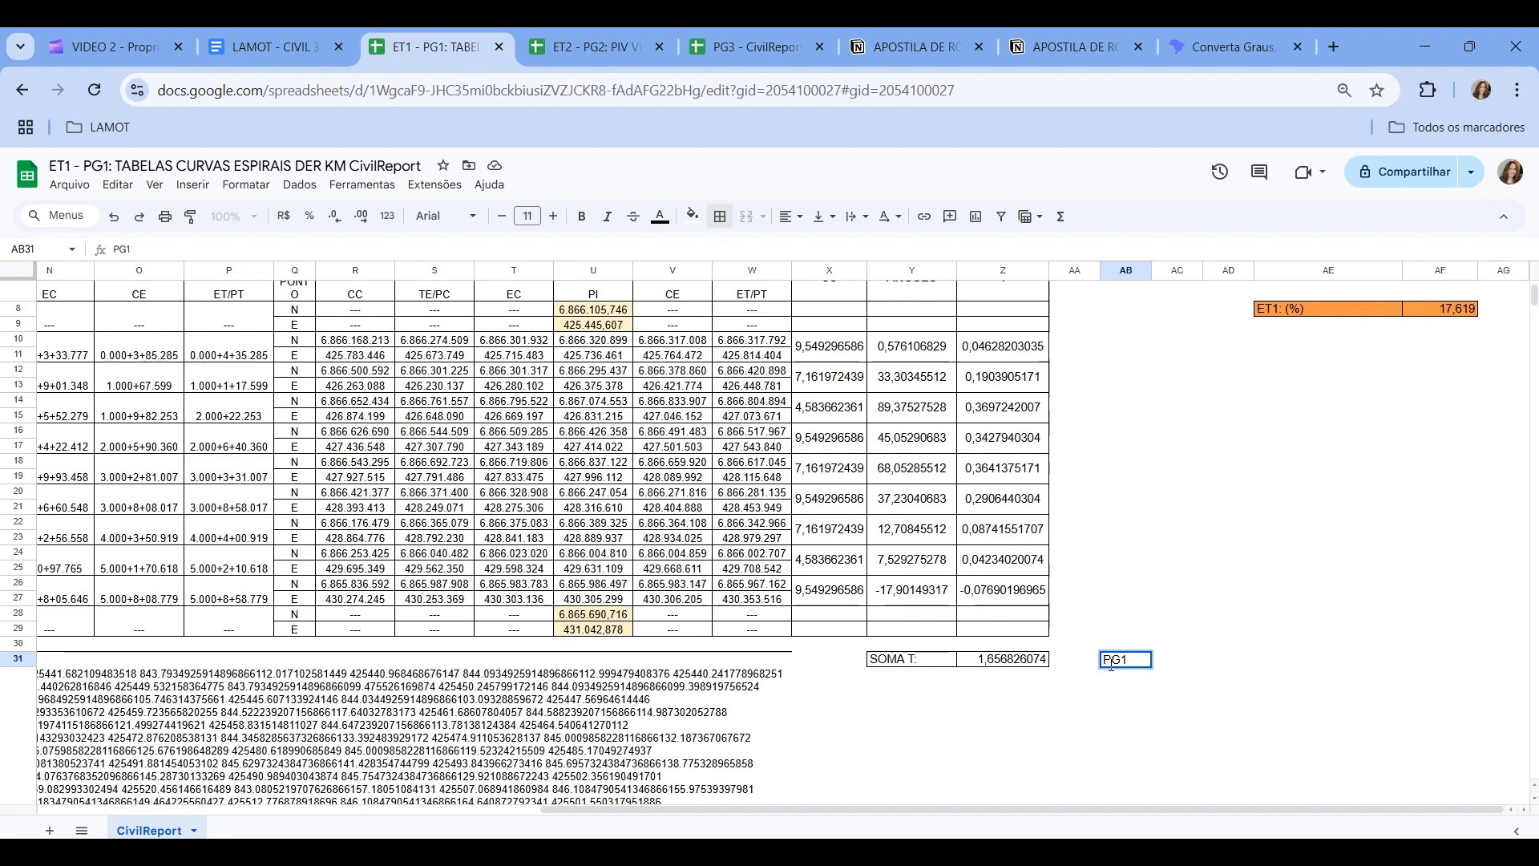
{"action": "type", "text": ": (°/mkm"}
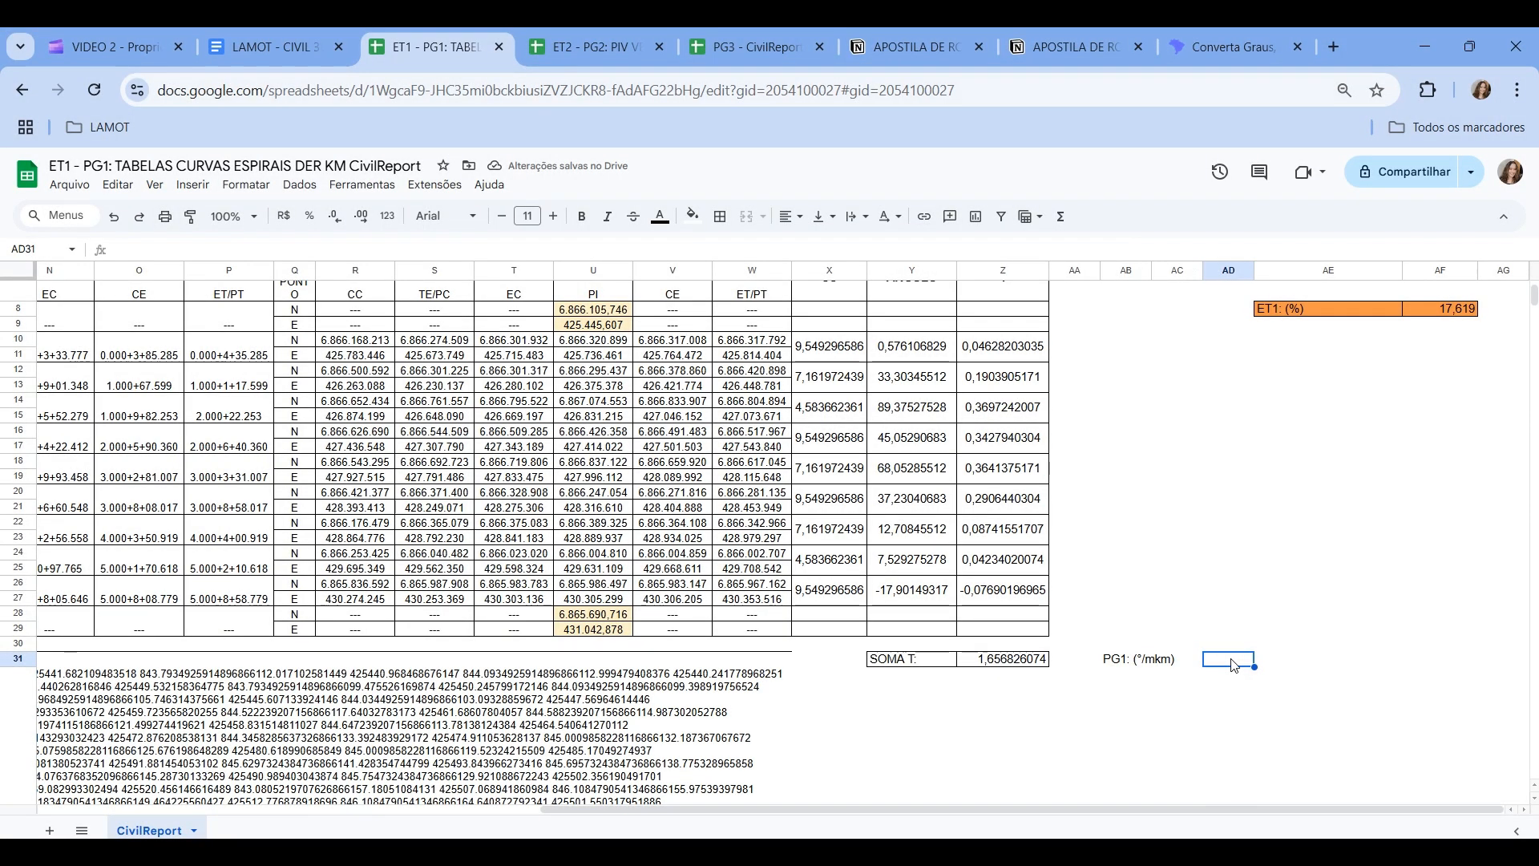
- Calculate PG1 in cell AD31 with the formula =Z31*1000/M28
{"action": "left_click", "coordinate": [1228, 659]}
{"action": "type", "text": "="}
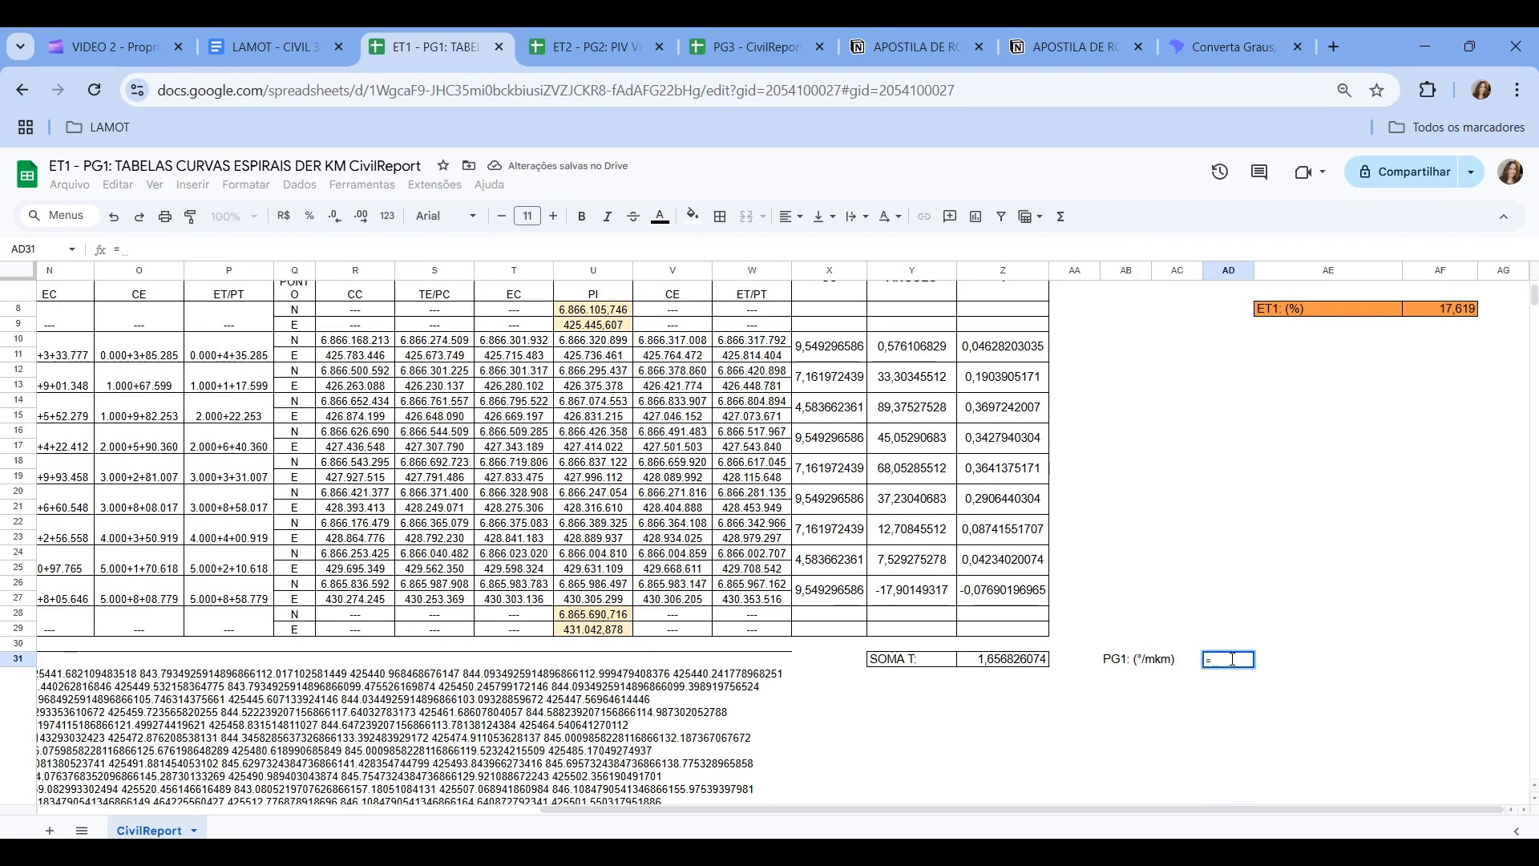
{"action": "left_click", "coordinate": [994, 659]}
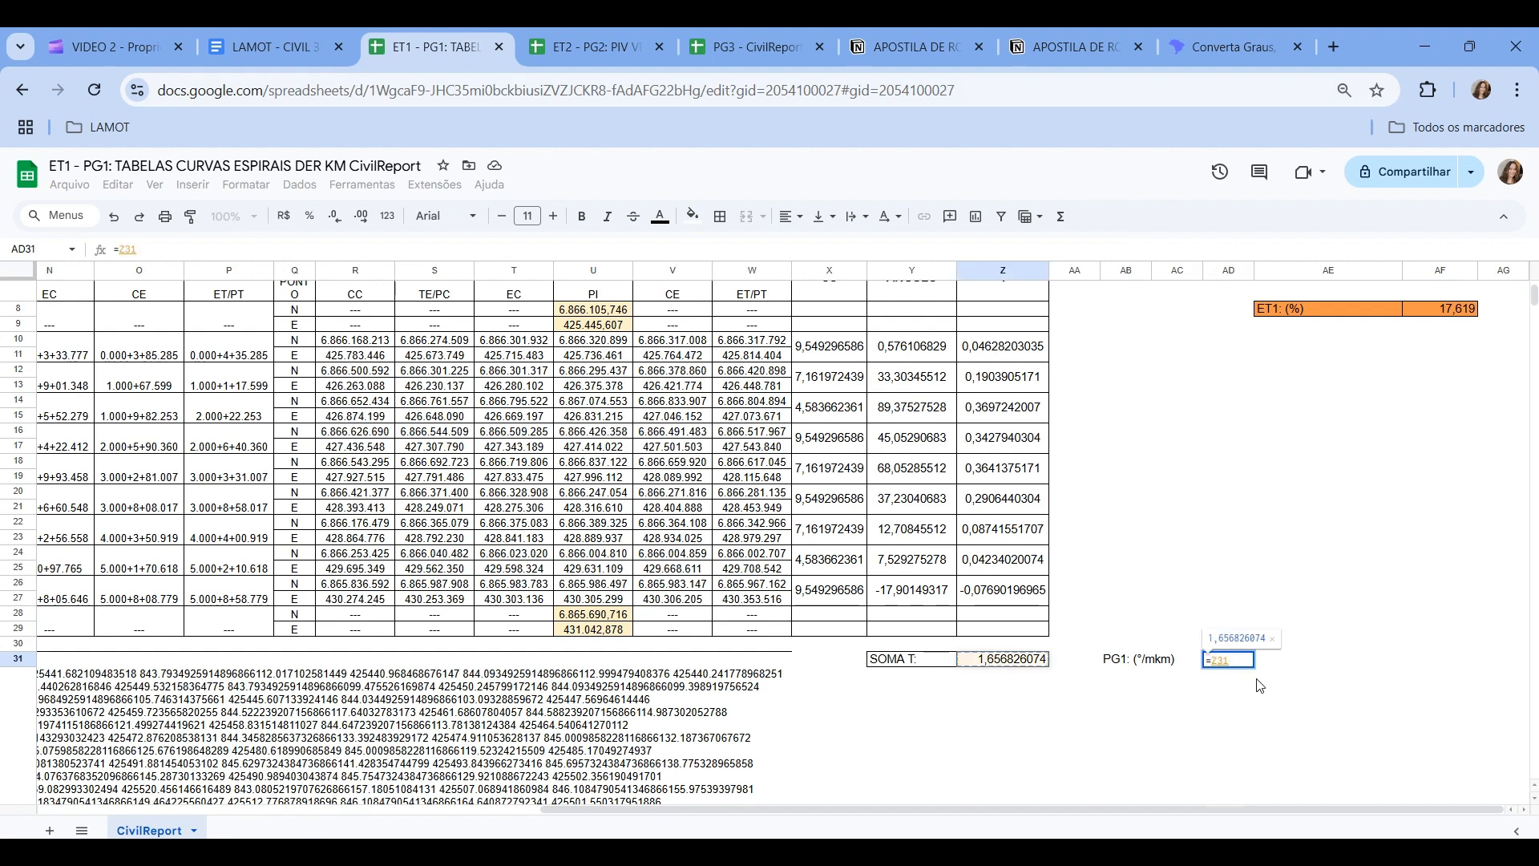
{"action": "type", "text": "*1000"}
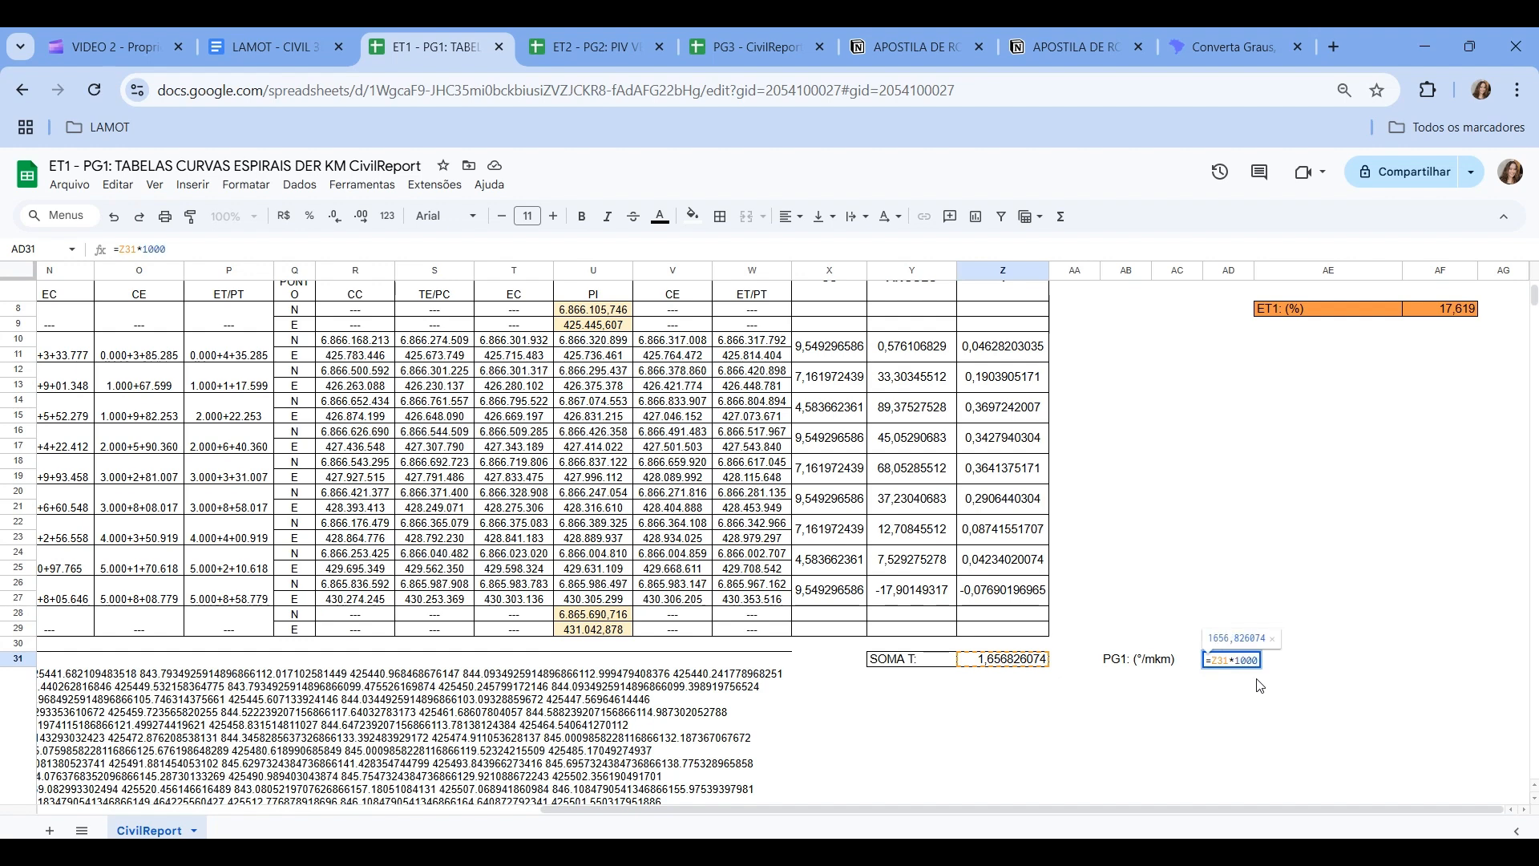
{"action": "type", "text": "/"}
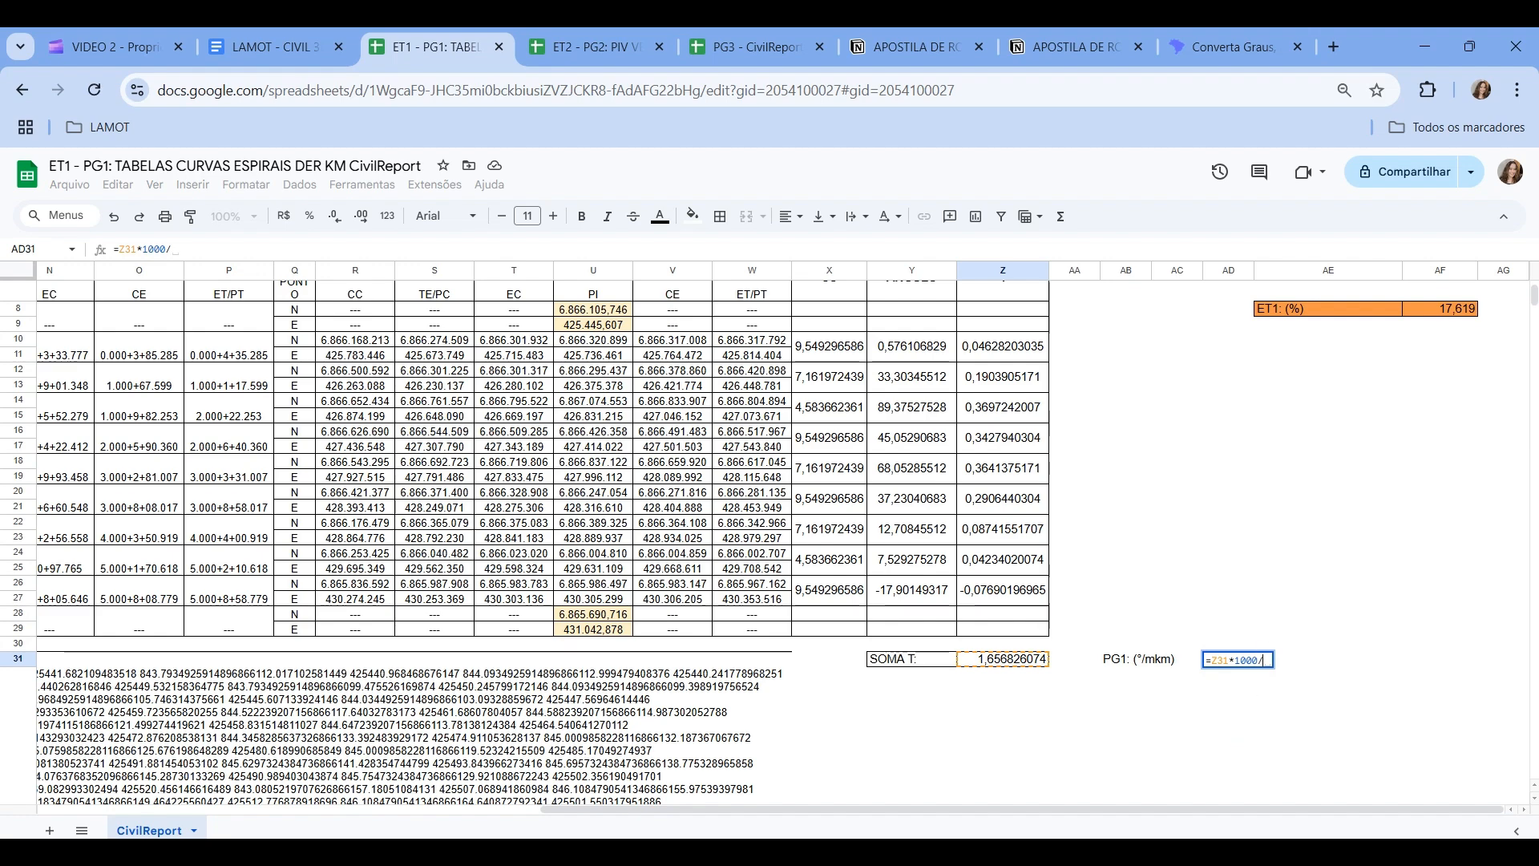
{"action": "left_click_drag", "start_coordinate": [1098, 809], "coordinate": [882, 818]}
{"action": "left_click", "coordinate": [290, 628]}
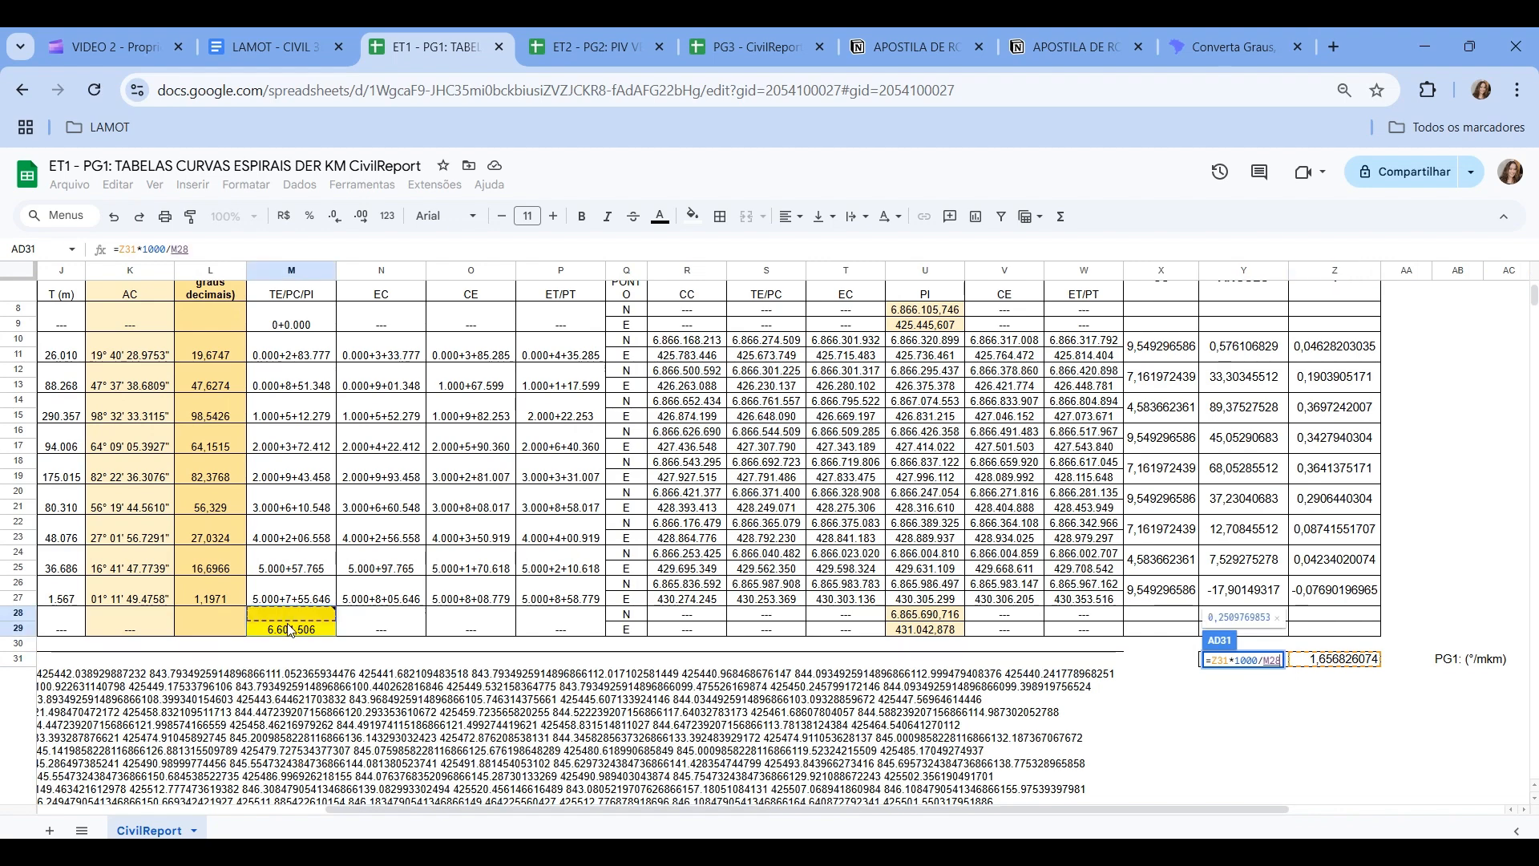
{"action": "left_click_drag", "start_coordinate": [577, 809], "coordinate": [872, 826]}
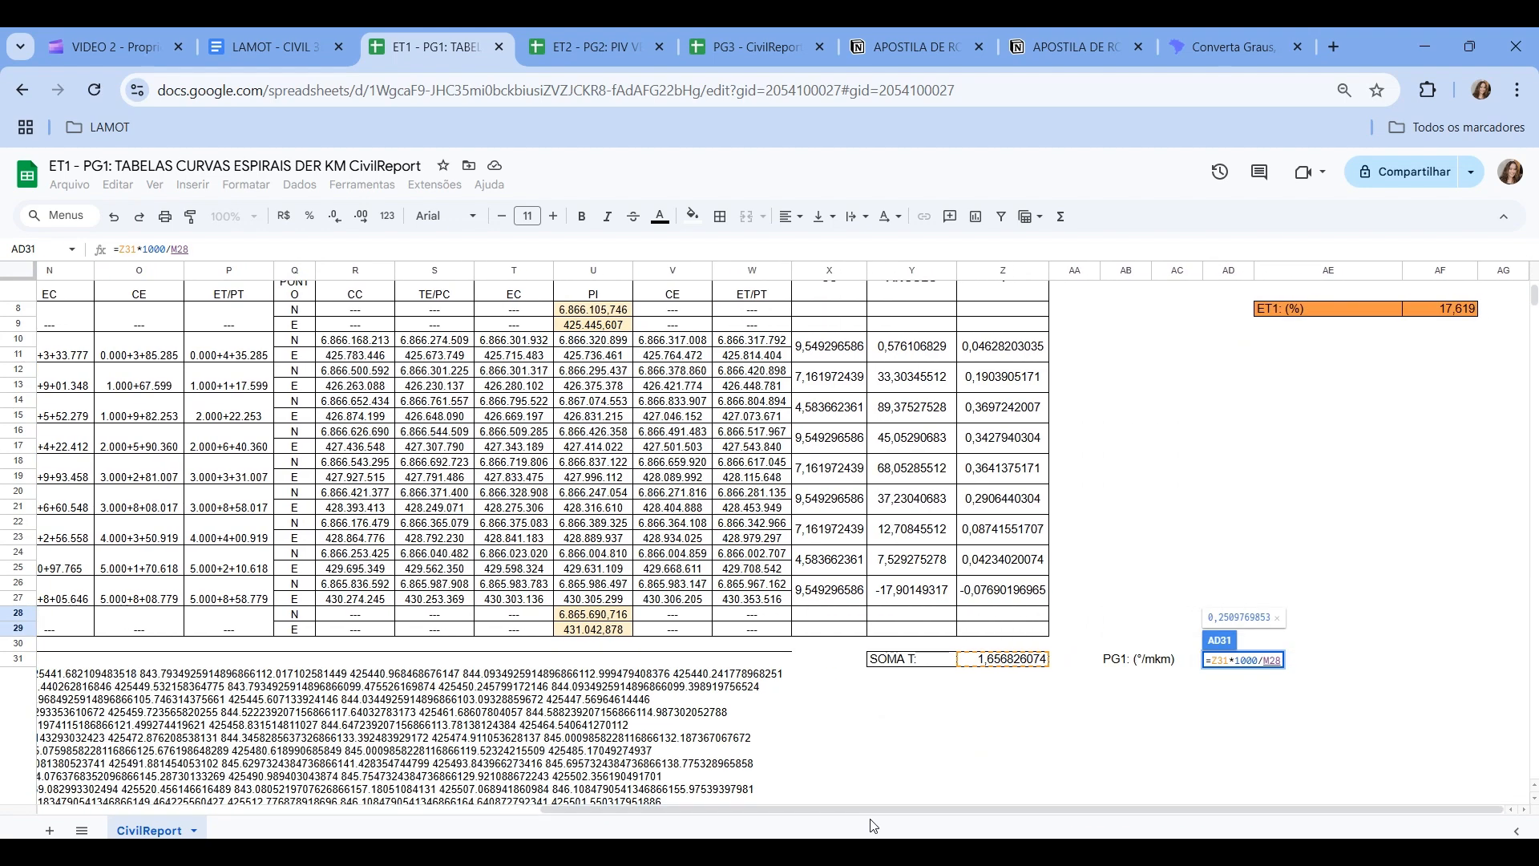
{"action": "key", "text": "Return"}
- Format the PG1 label and result in row 31 with bold text, borders and a green fill, and widen column AD
{"action": "scroll", "coordinate": [1109, 622], "scroll_direction": "up", "scroll_amount": 3}
{"action": "left_click", "coordinate": [1230, 662]}
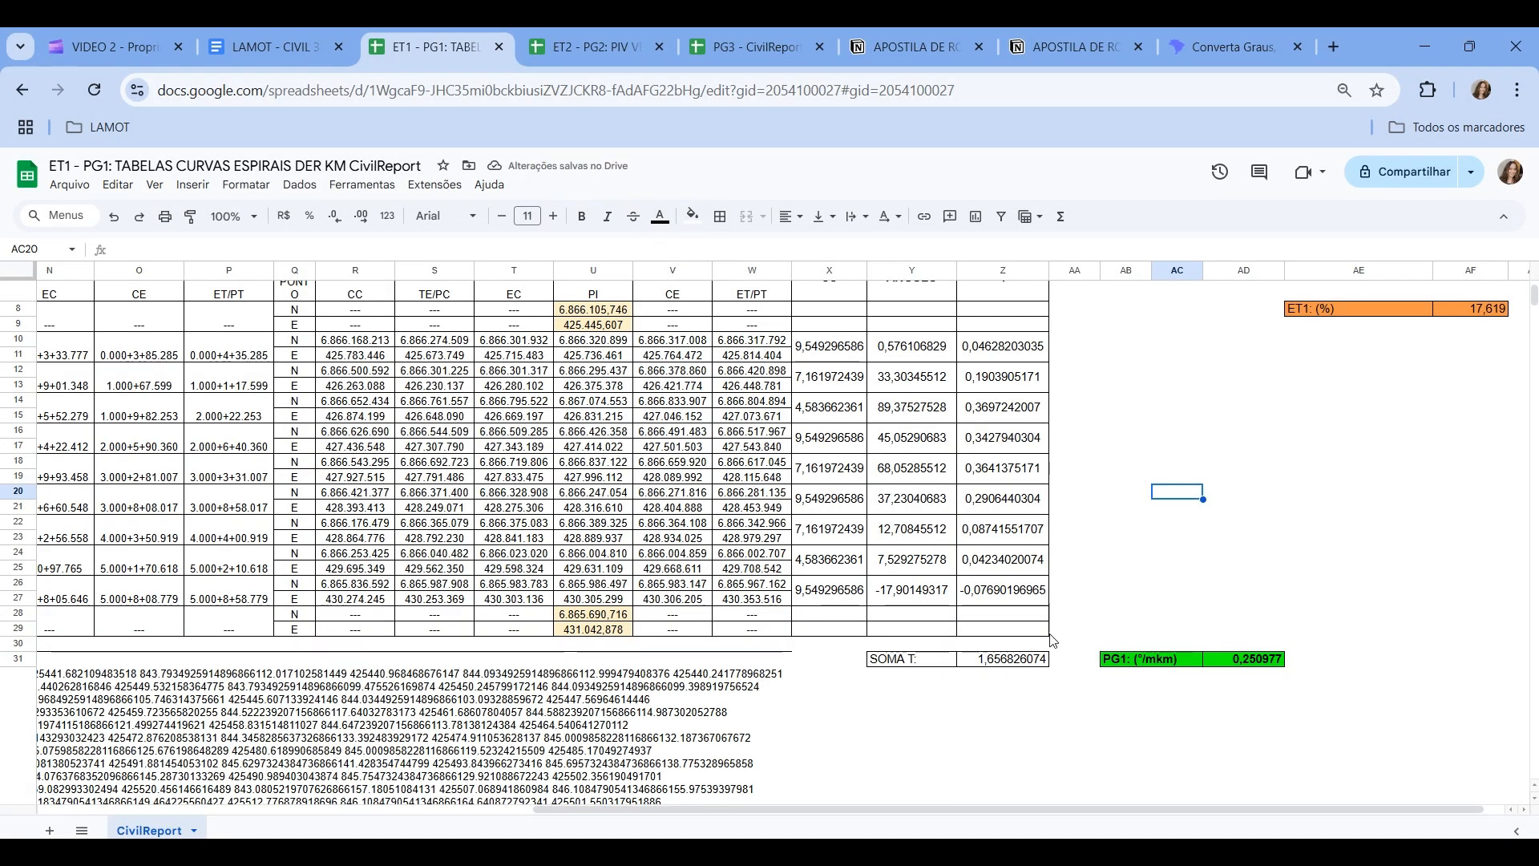
{"action": "left_click", "coordinate": [1214, 731]}
{"action": "left_click", "coordinate": [1175, 711]}
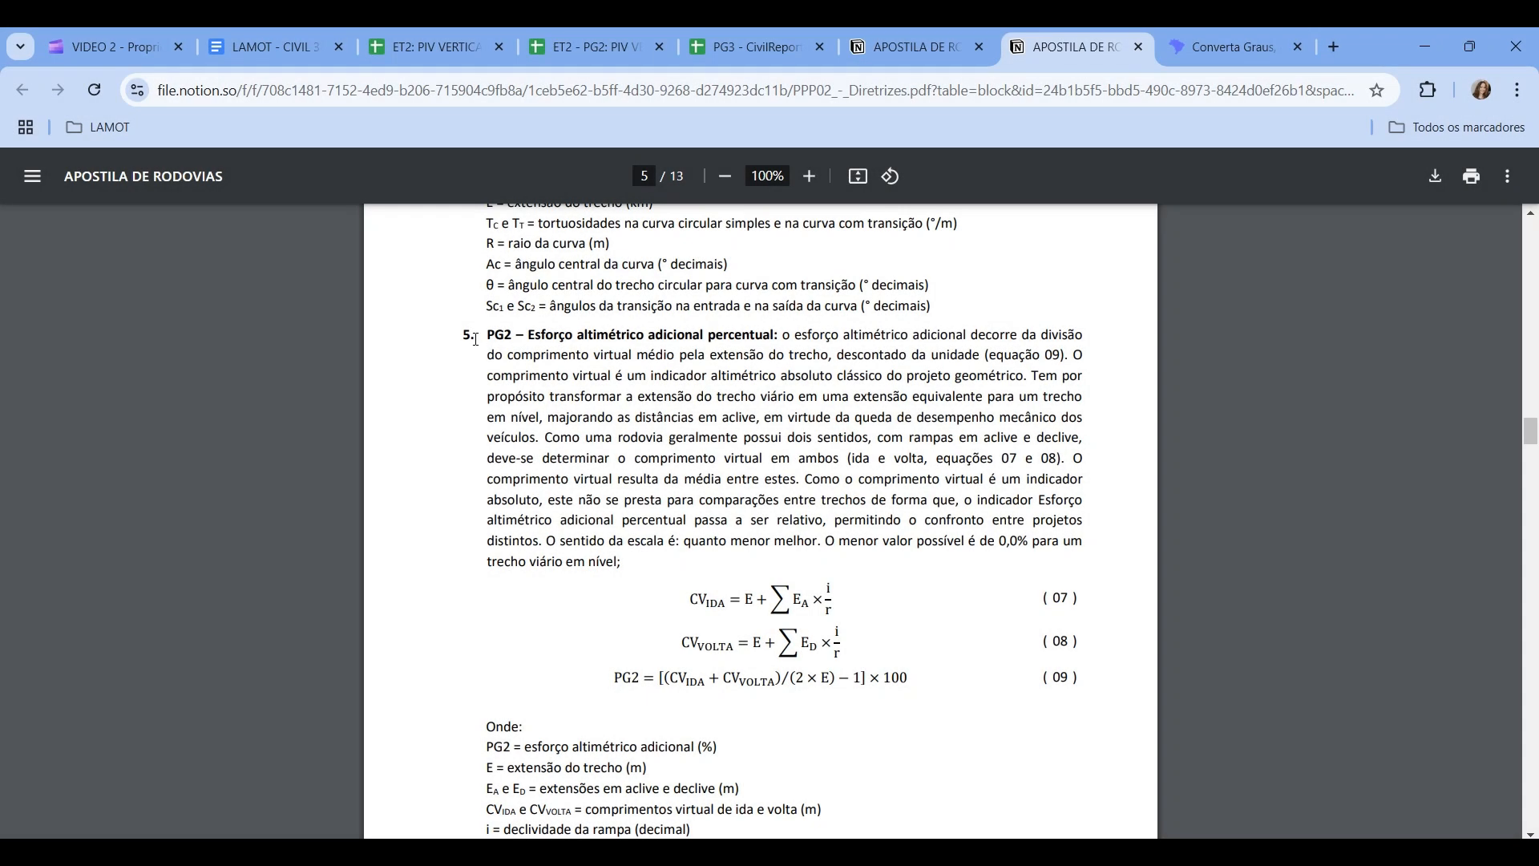
- Examine the PG2 additional altimetric effort definition and equations 07, 08 and 09 in the APOSTILA DE RODOVIAS PDF
{"action": "left_click_drag", "start_coordinate": [476, 338], "coordinate": [808, 337]}
{"action": "left_click", "coordinate": [751, 384]}
{"action": "left_click_drag", "start_coordinate": [690, 600], "coordinate": [732, 644]}
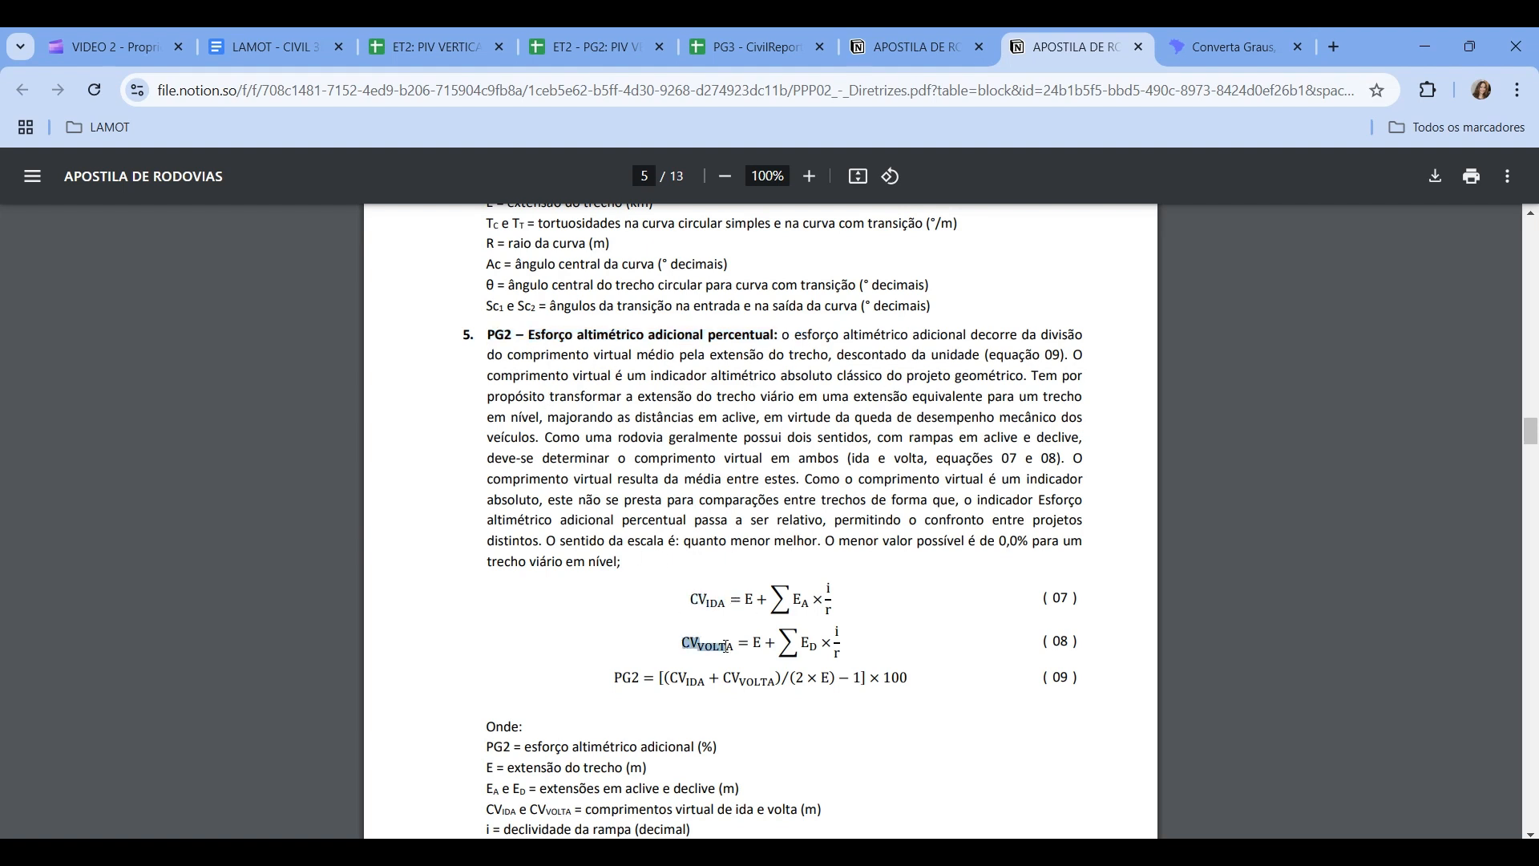
{"action": "left_click_drag", "start_coordinate": [611, 678], "coordinate": [645, 677]}
{"action": "left_click", "coordinate": [633, 666]}
{"action": "scroll", "coordinate": [551, 703], "scroll_direction": "down", "scroll_amount": 1}
{"action": "scroll", "coordinate": [550, 702], "scroll_direction": "up", "scroll_amount": 1}
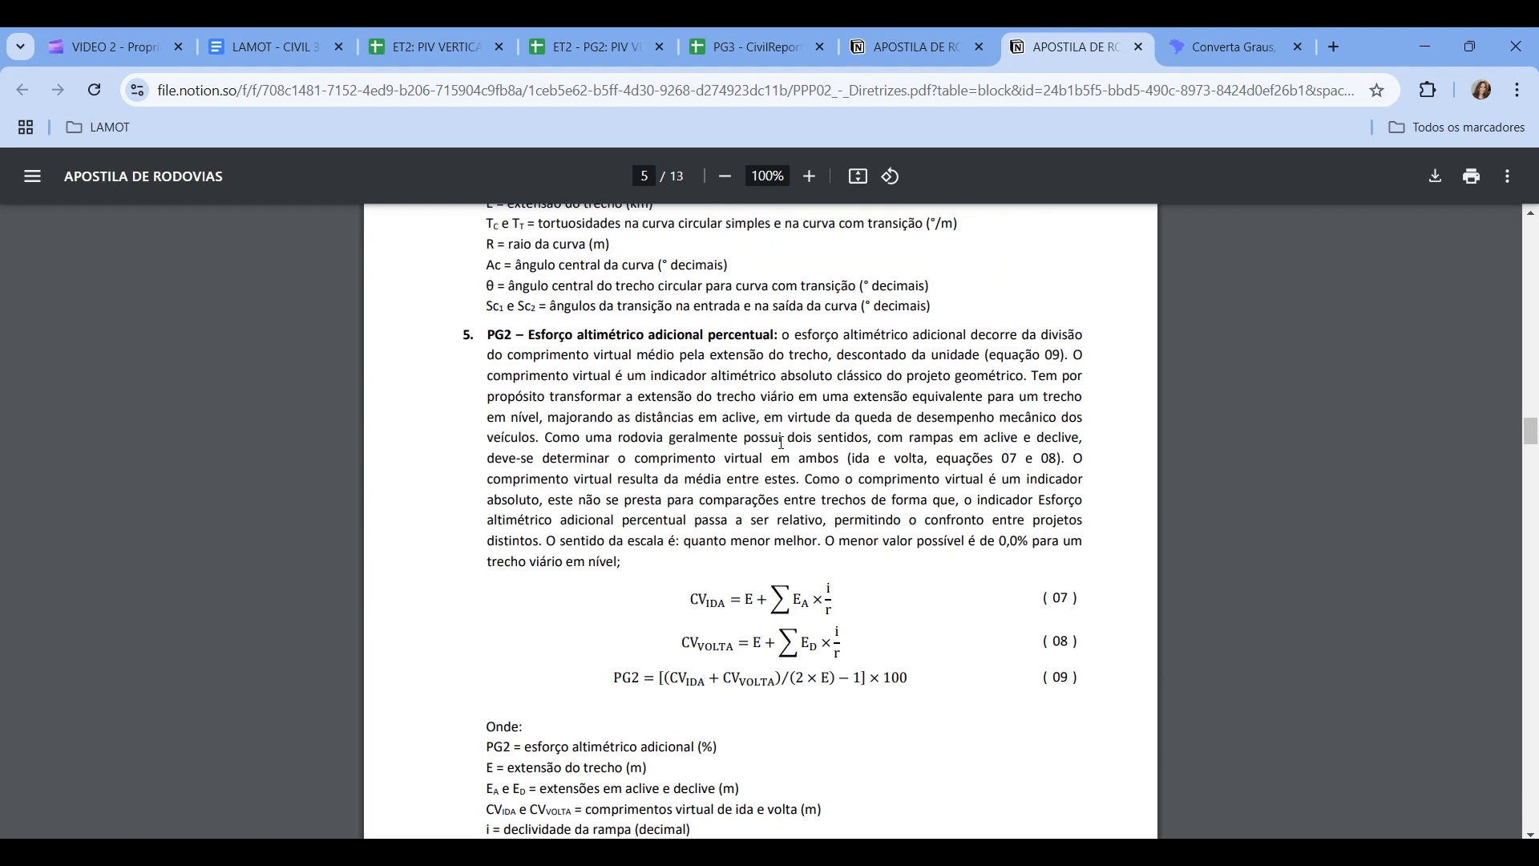
- Switch to the ET2 PIV VERTICAL spreadsheet and rename it "ET2; PG2: PIV VERTICAL CivilReport"
{"action": "left_click", "coordinate": [433, 47]}
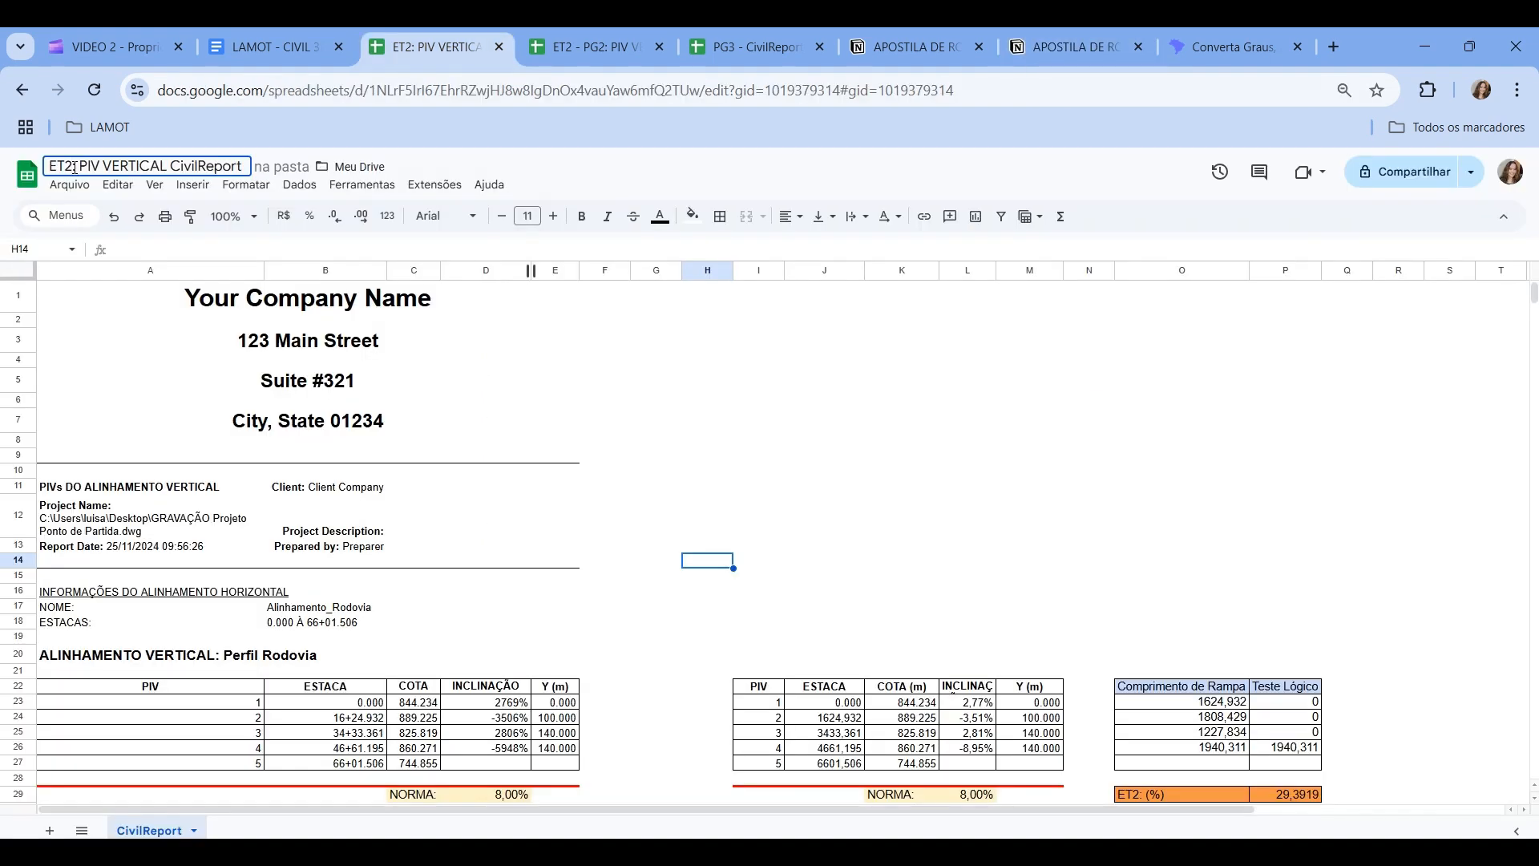
{"action": "key", "text": "BackSpace"}
{"action": "type", "text": "PG2"}
{"action": "left_click", "coordinate": [781, 423]}
{"action": "left_click", "coordinate": [811, 575]}
- Apply all borders to cells R23:S26 beneath the Comprimento Virtual de Ida and Comprimento Virtual de volta headers
{"action": "left_click_drag", "start_coordinate": [796, 809], "coordinate": [962, 810]}
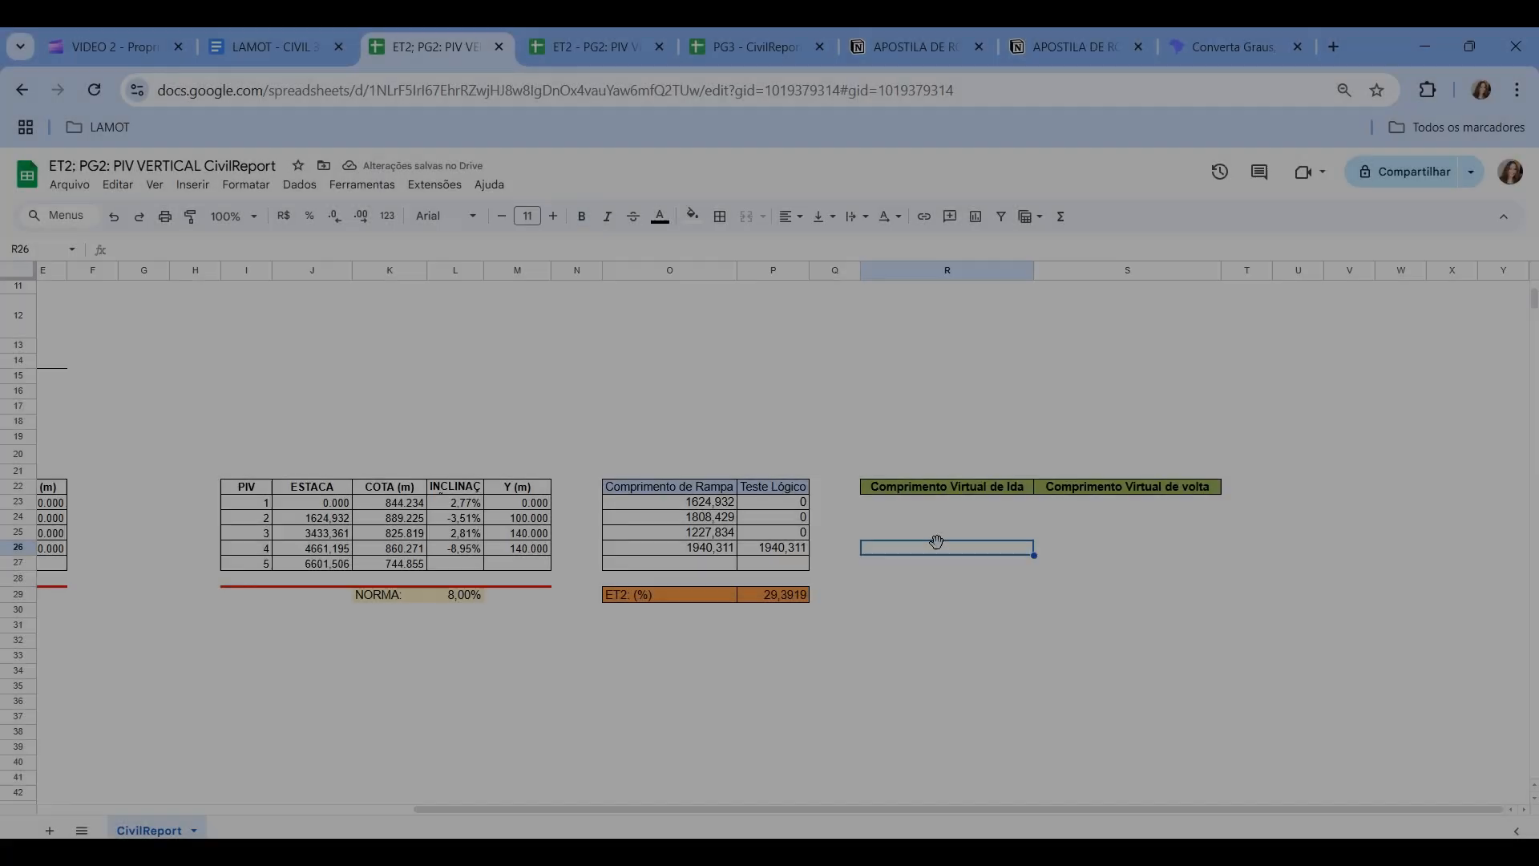
{"action": "left_click", "coordinate": [934, 505]}
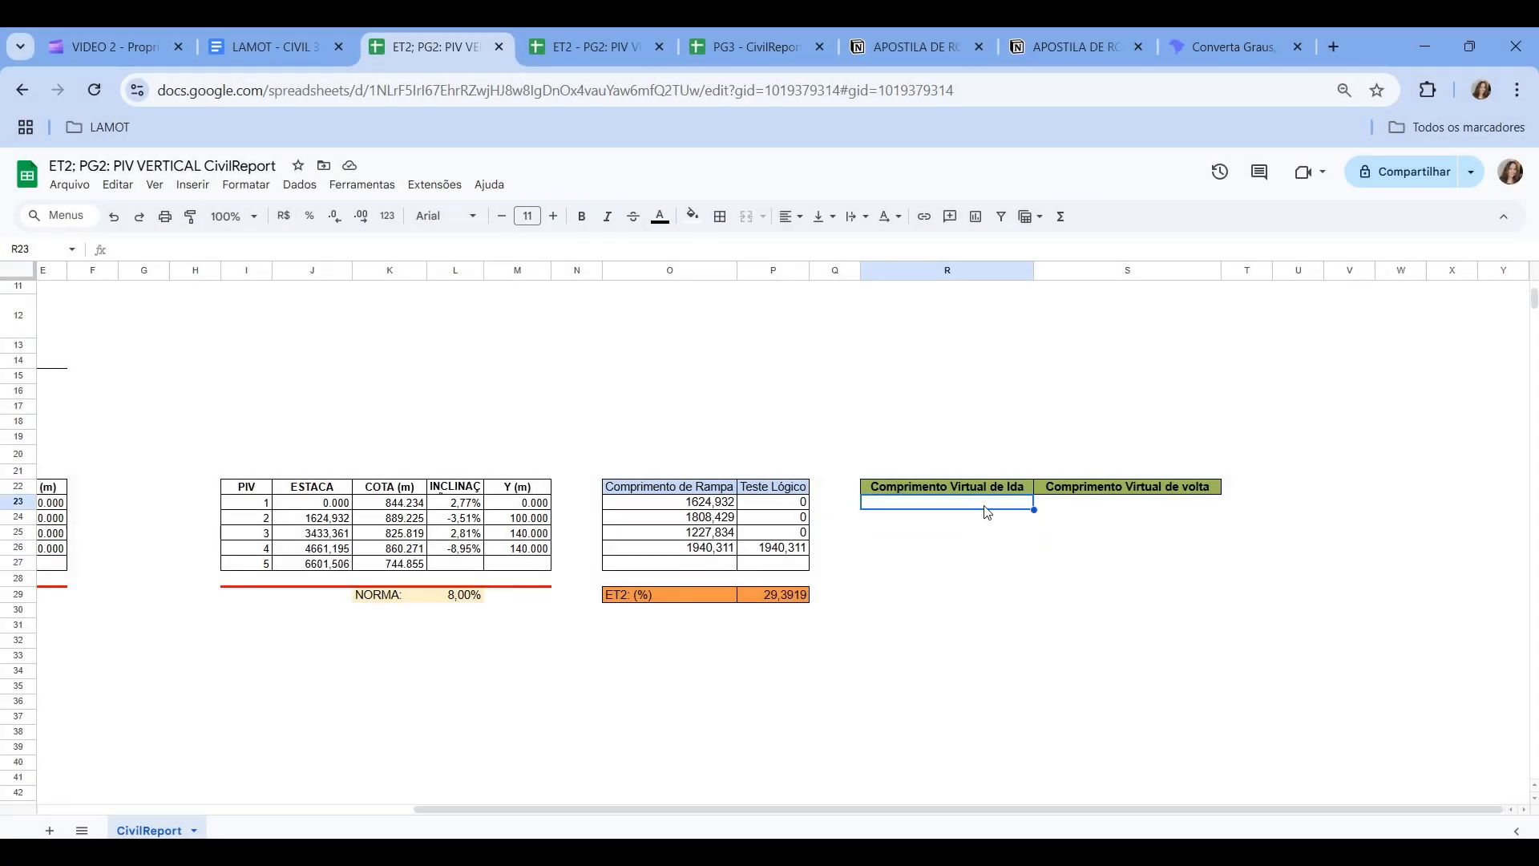
{"action": "left_click_drag", "start_coordinate": [987, 513], "coordinate": [1113, 551]}
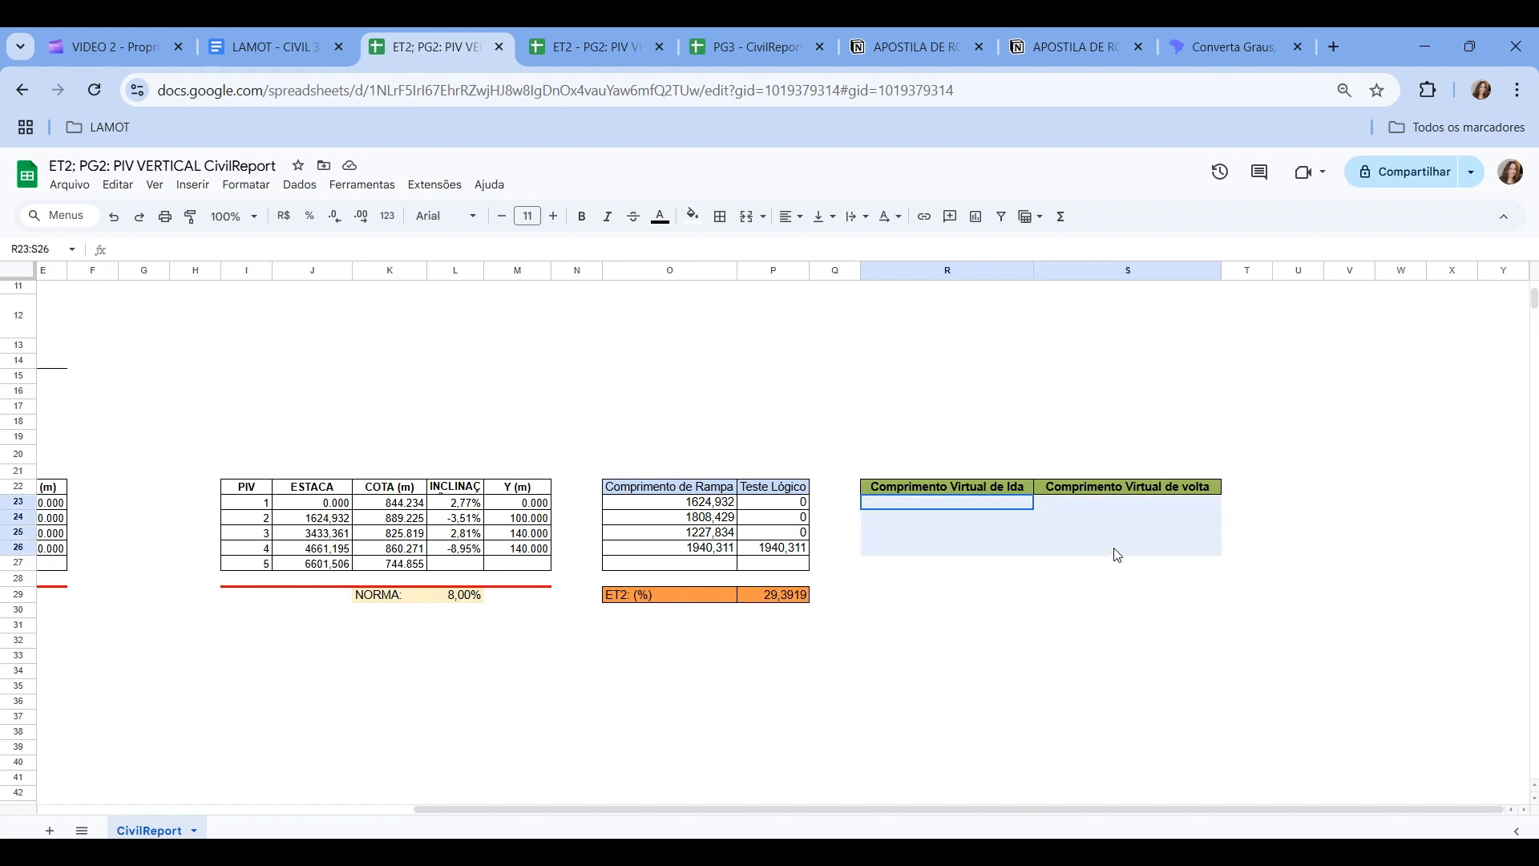
{"action": "left_click", "coordinate": [720, 216]}
{"action": "left_click", "coordinate": [729, 254]}
{"action": "left_click", "coordinate": [1017, 657]}
- Calculate the first ramp's outbound virtual length in cell R23 with the formula =SE(L23>0;O23;0)*L23/0,02
{"action": "left_click", "coordinate": [964, 507]}
{"action": "type", "text": "="}
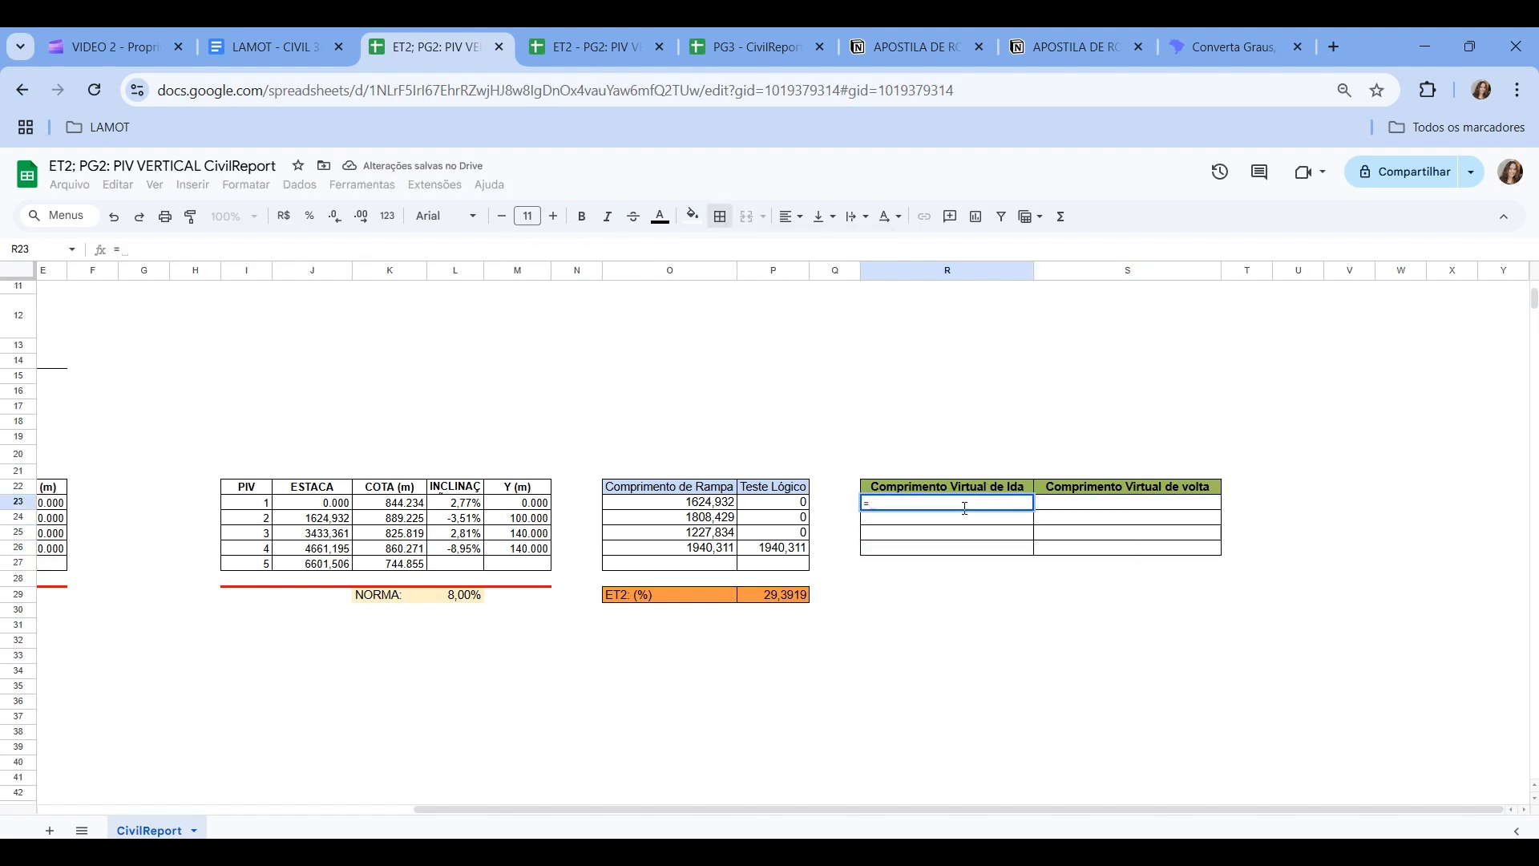
{"action": "type", "text": "S"}
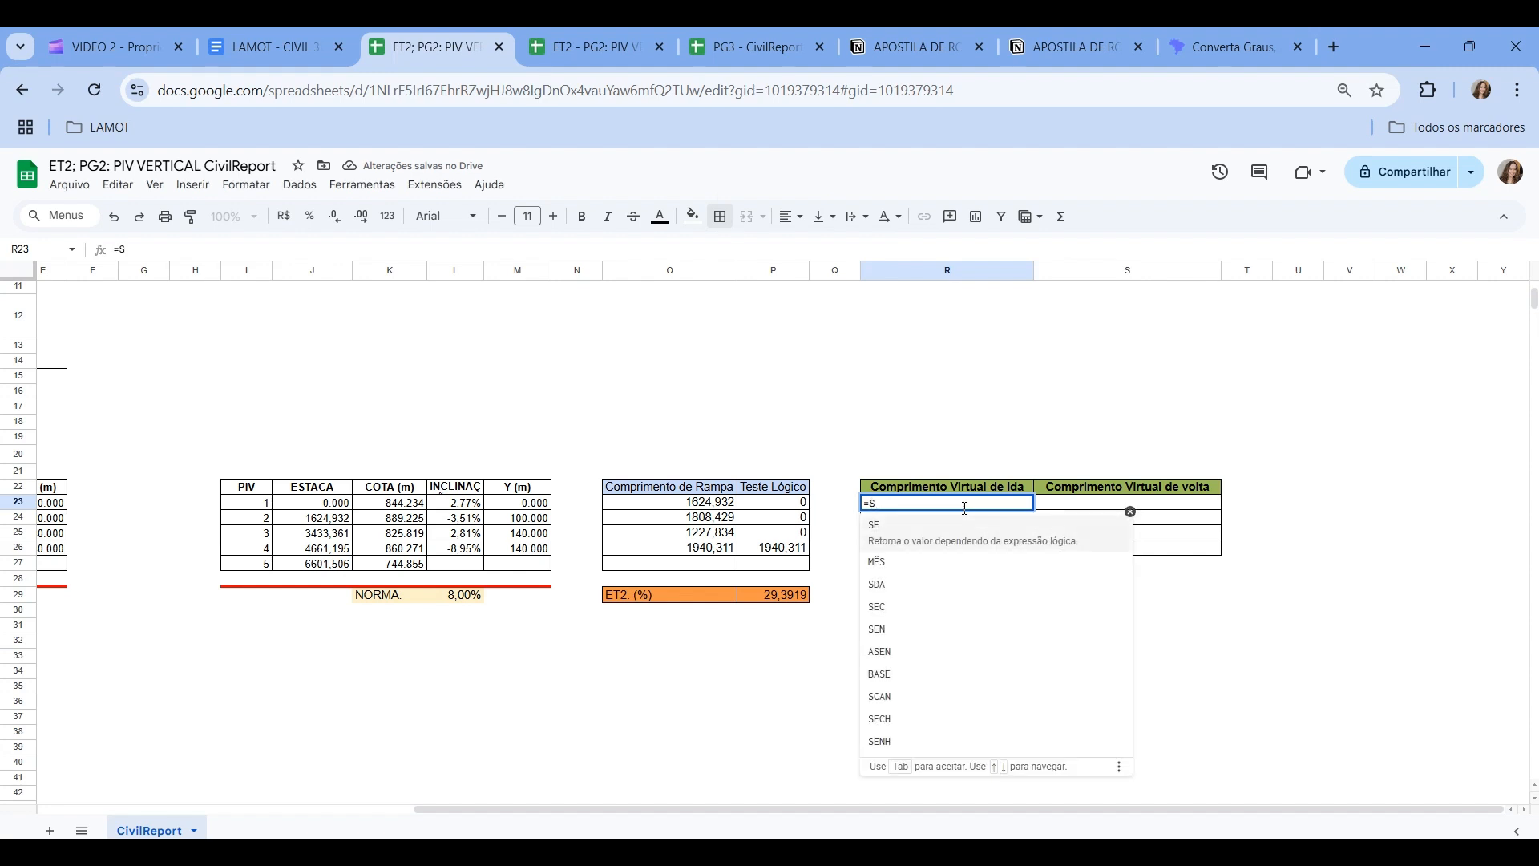
{"action": "type", "text": "E("}
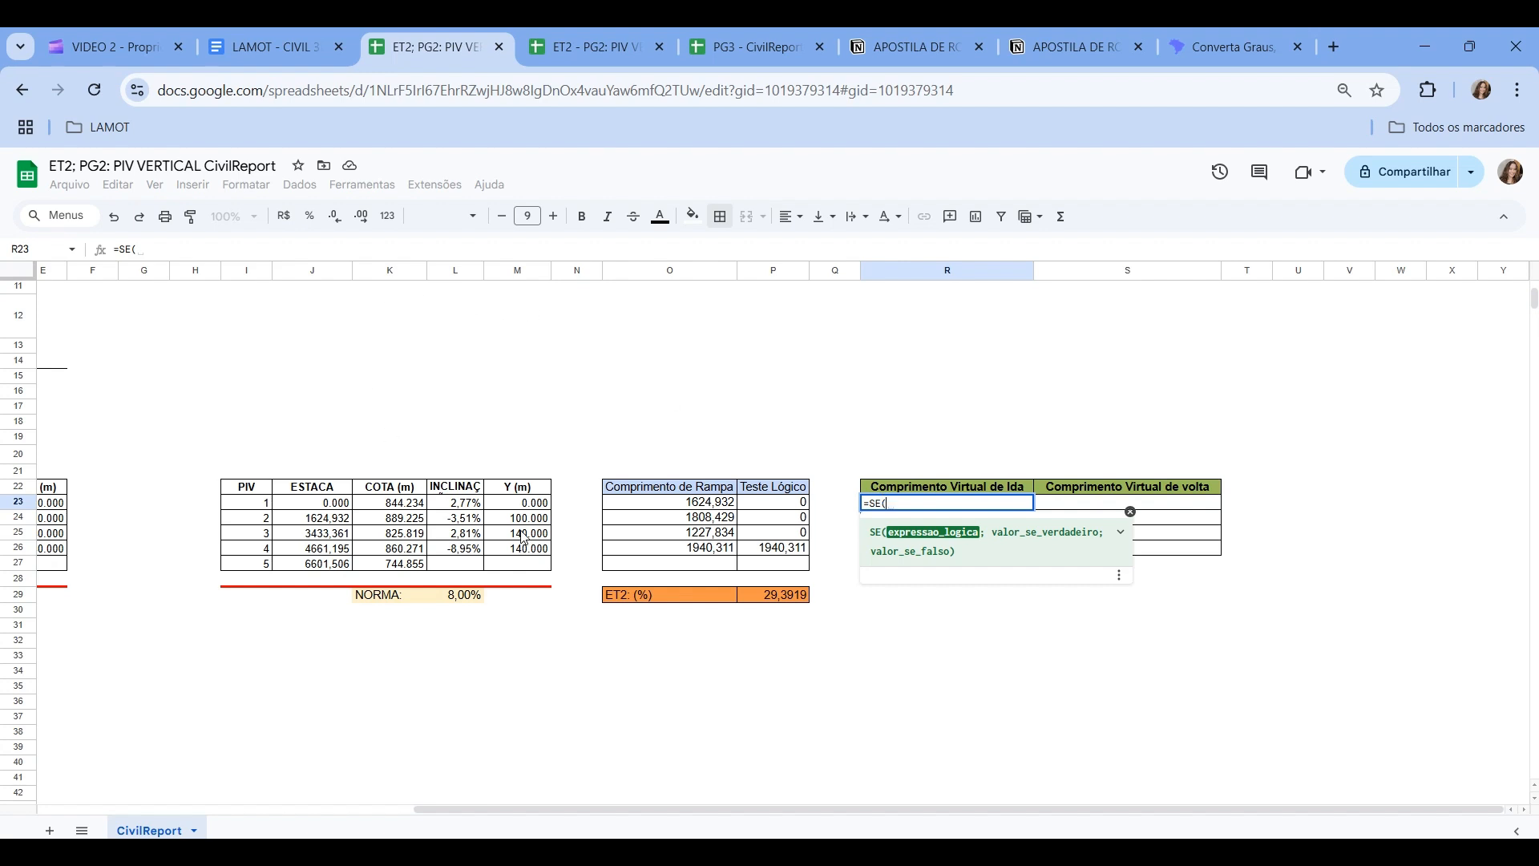
{"action": "left_click", "coordinate": [467, 509]}
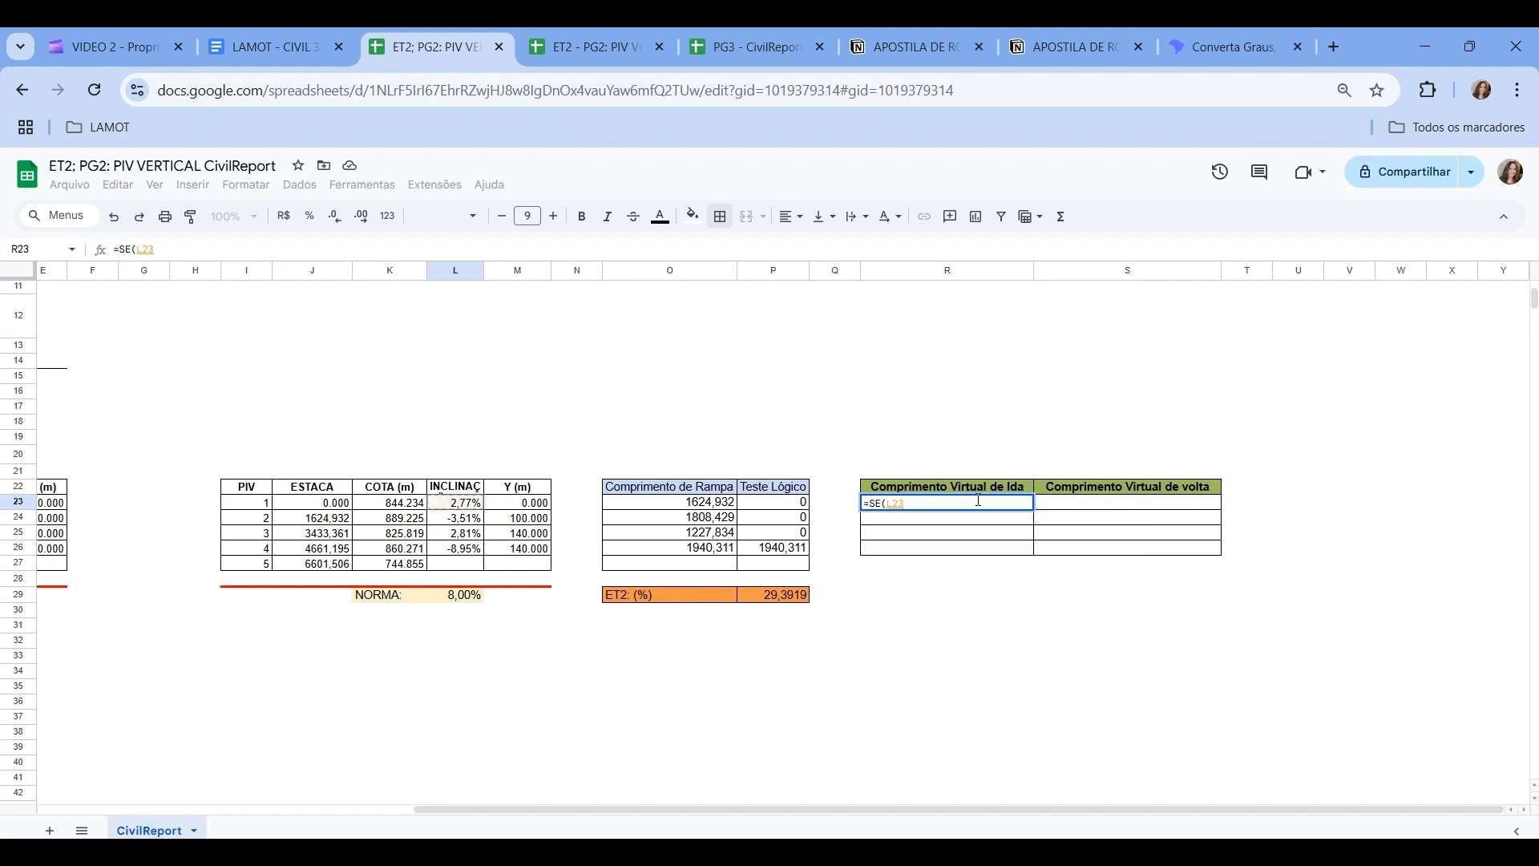
{"action": "type", "text": ">"}
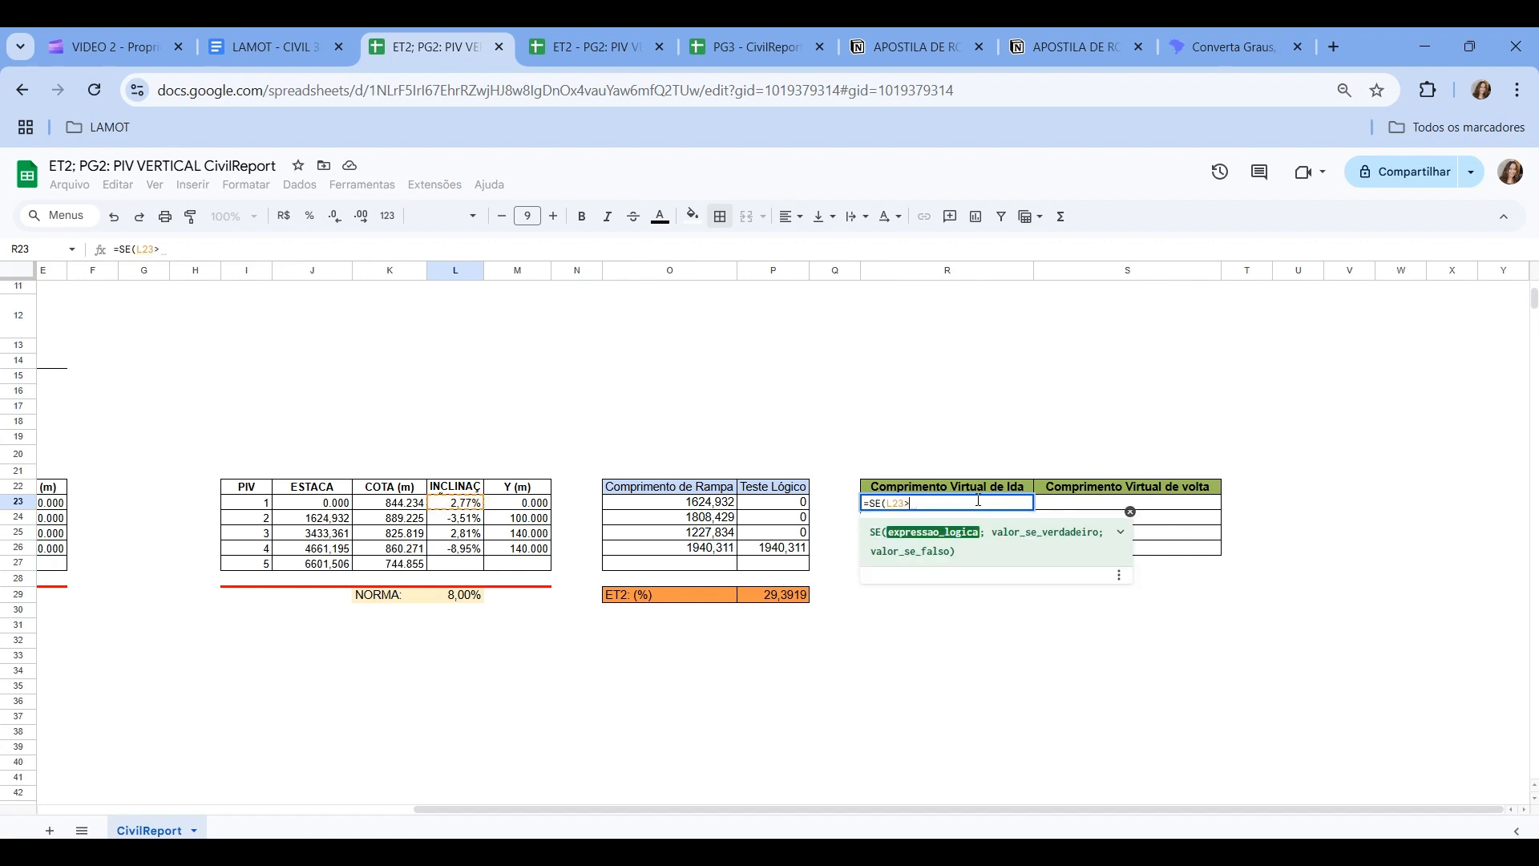
{"action": "type", "text": "0"}
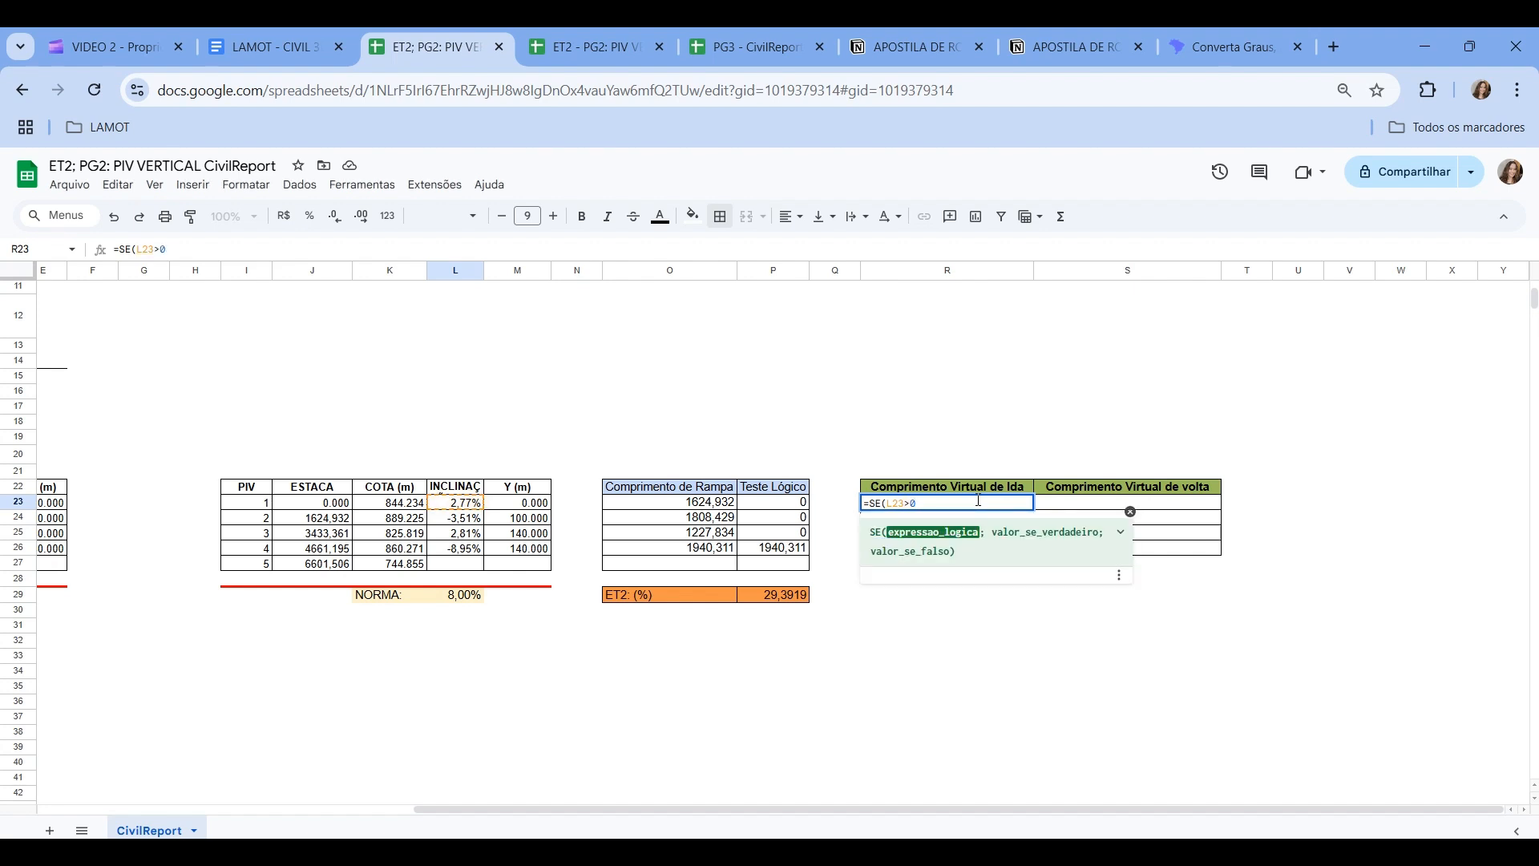
{"action": "type", "text": ";"}
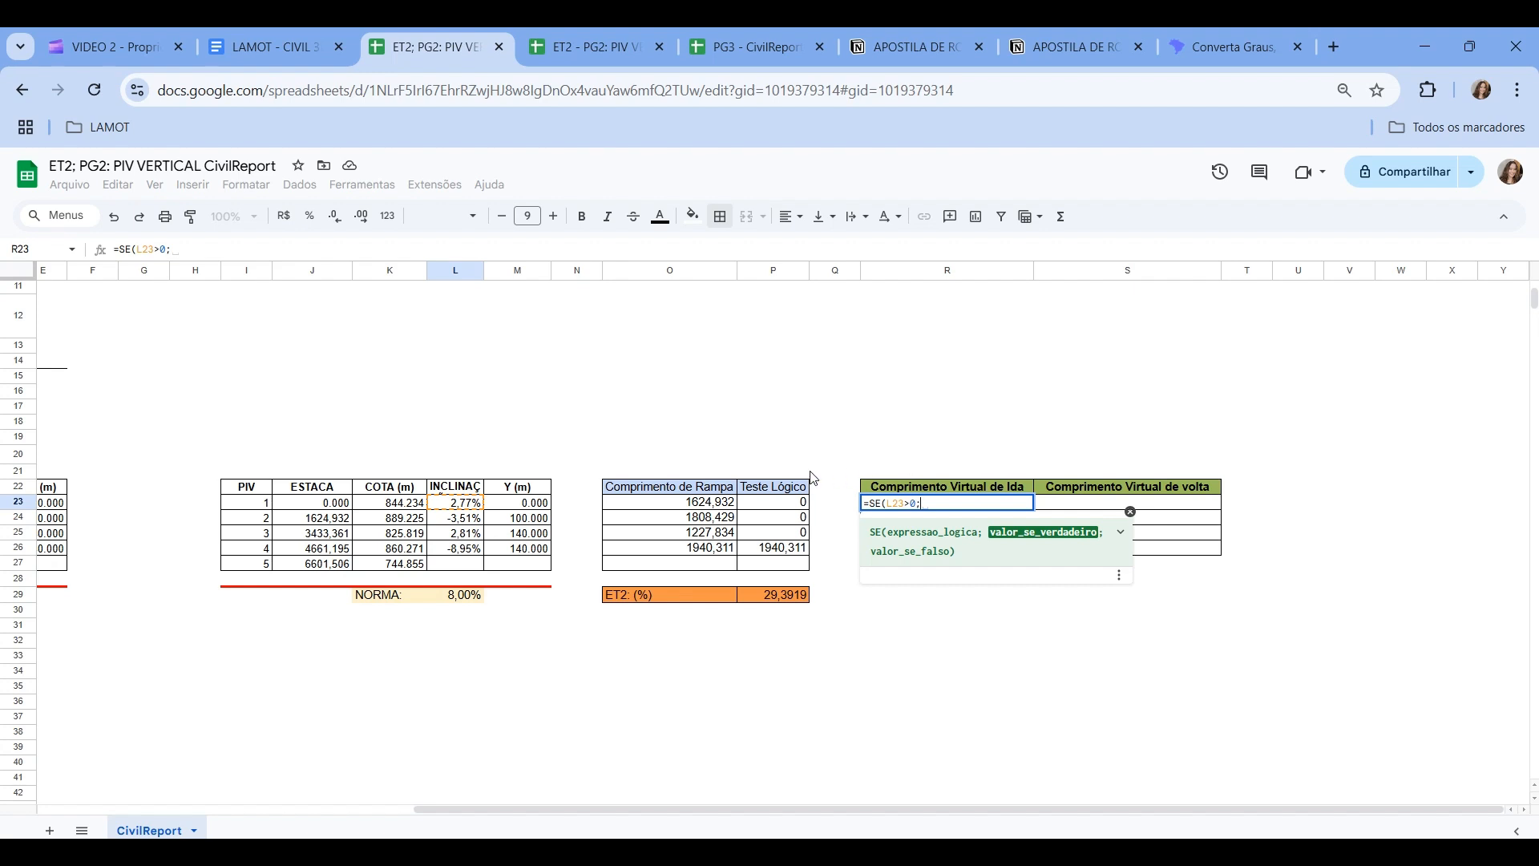
{"action": "left_click", "coordinate": [711, 504]}
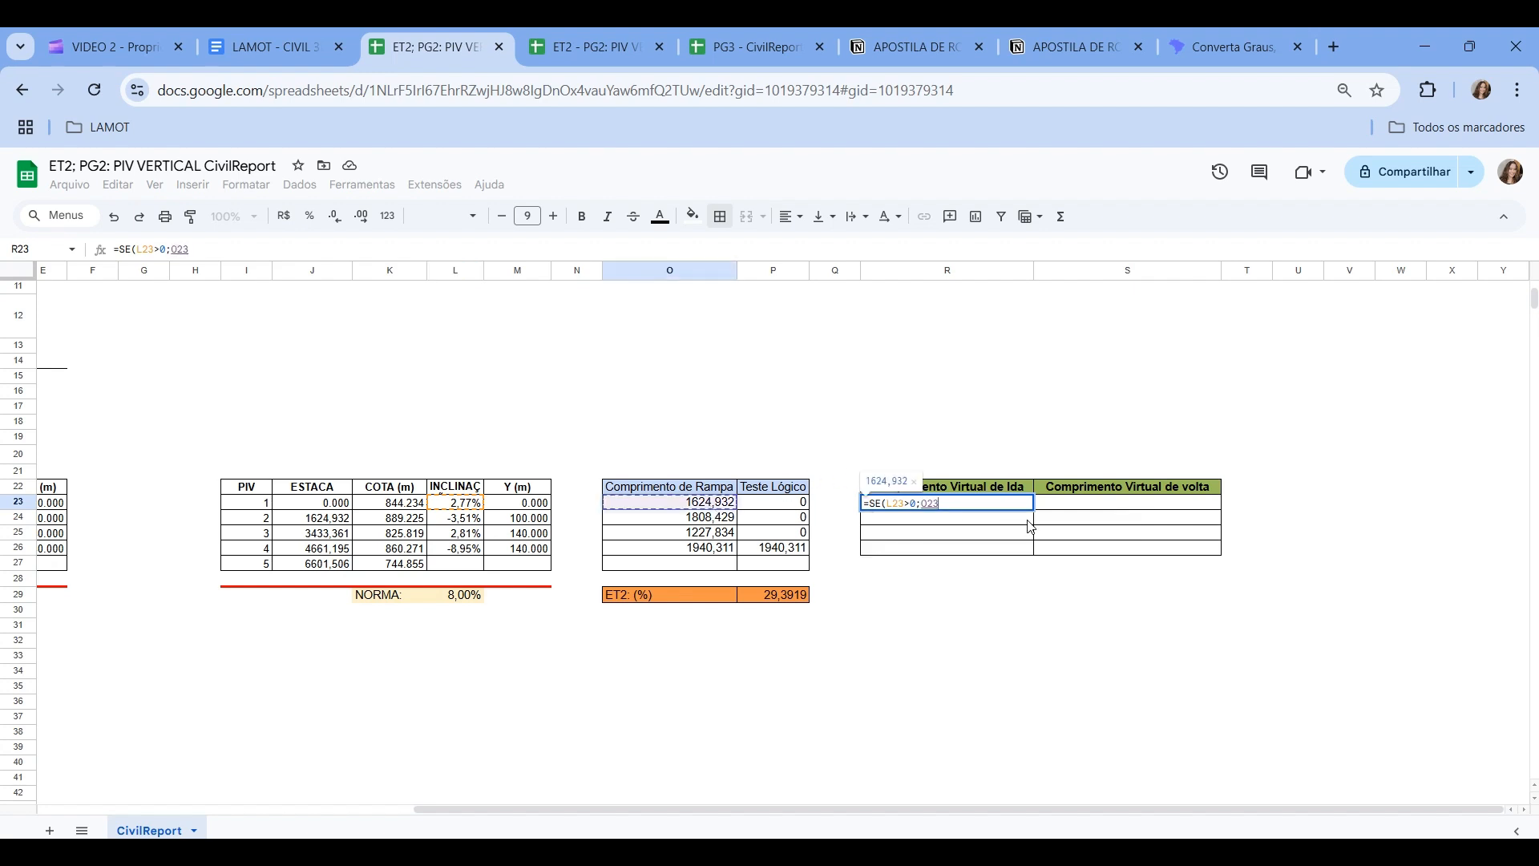
{"action": "type", "text": ";0)*"}
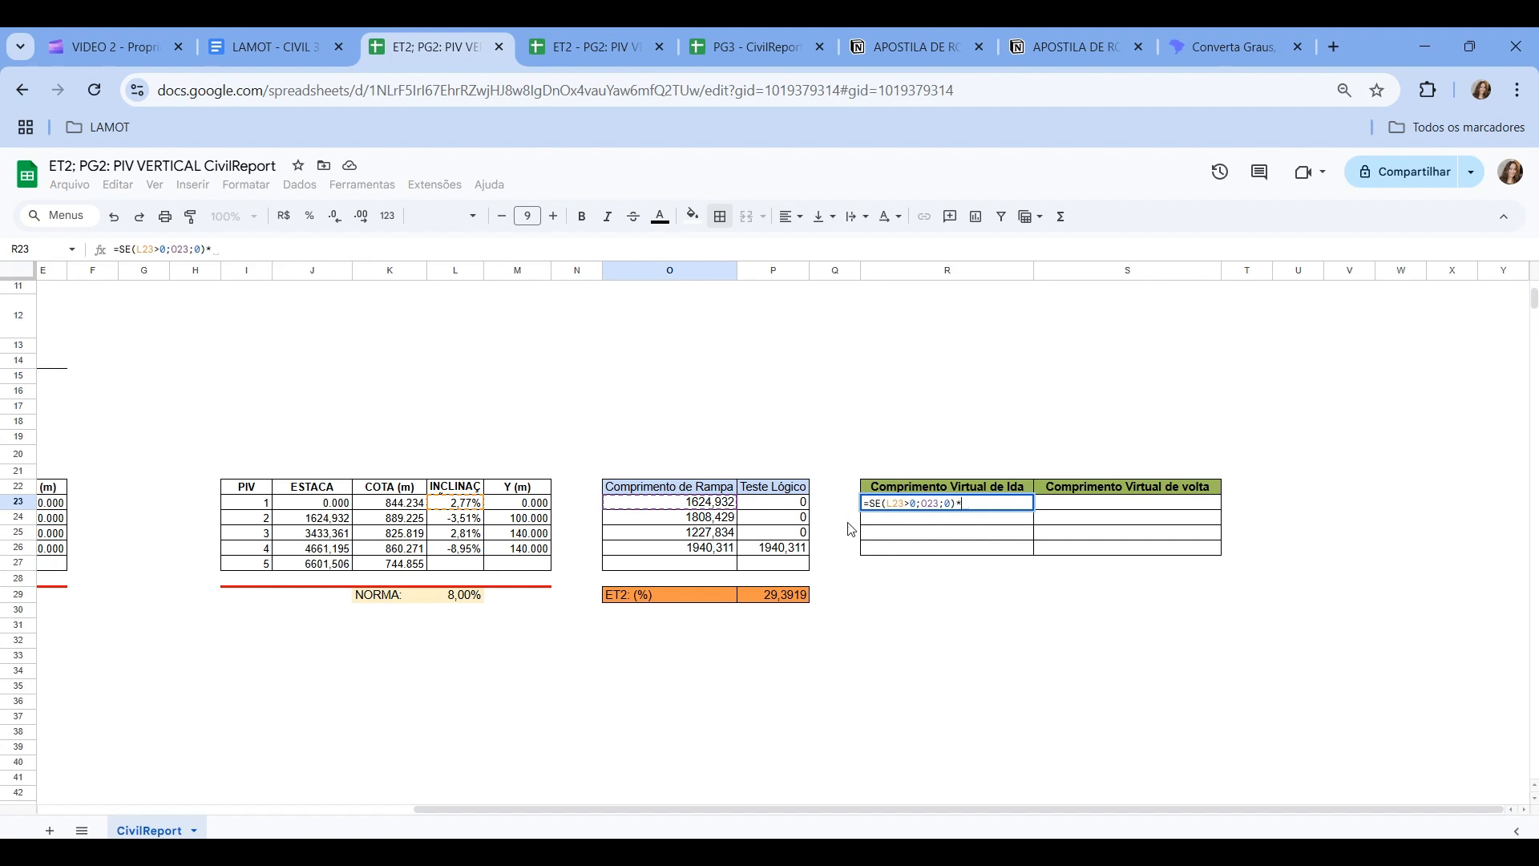
{"action": "left_click", "coordinate": [478, 508]}
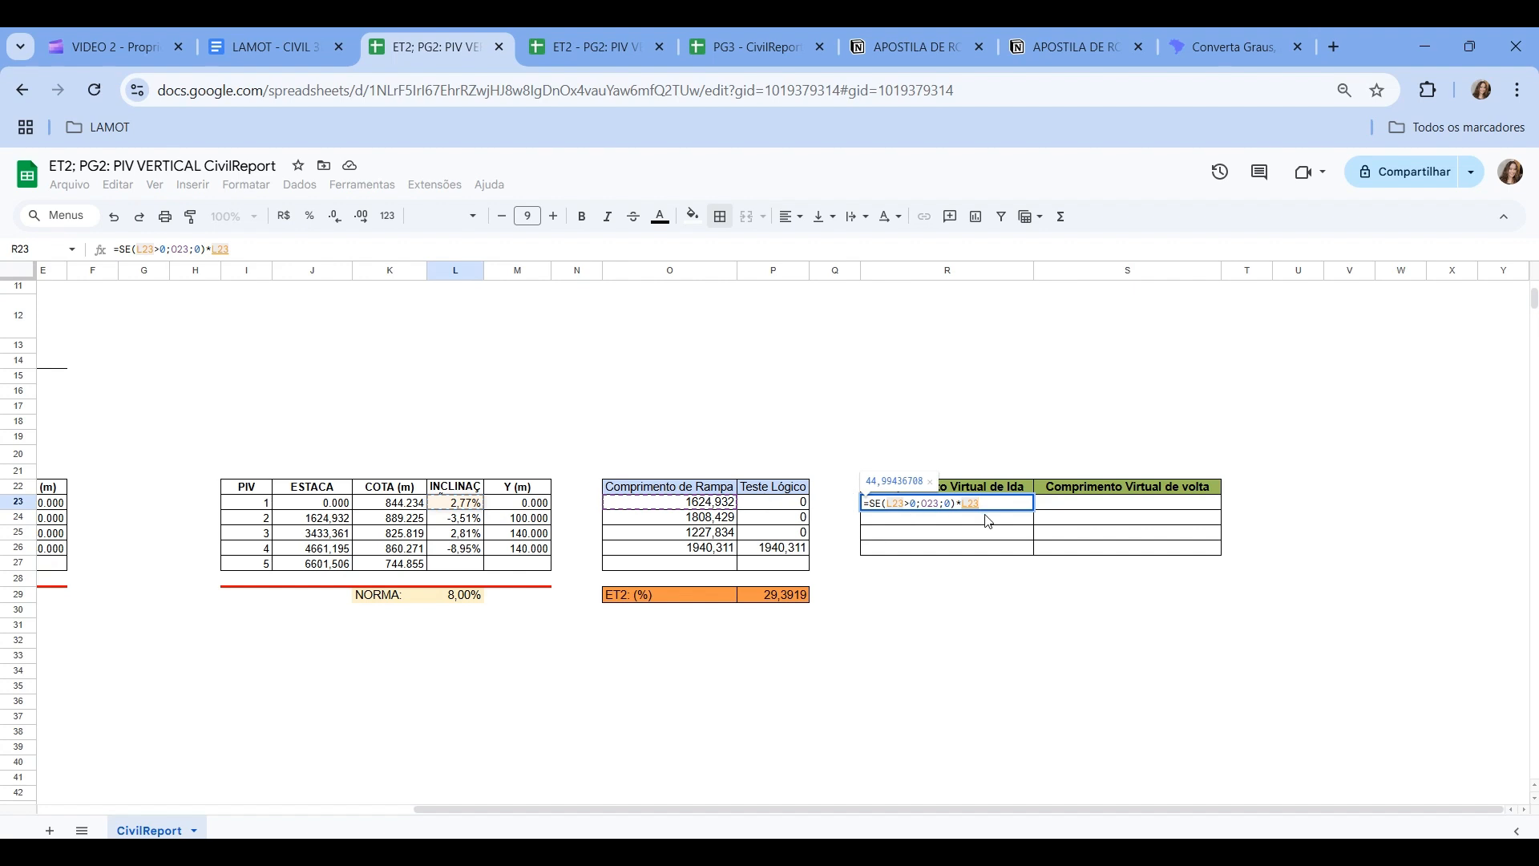
{"action": "type", "text": "/0"}
{"action": "type", "text": ","}
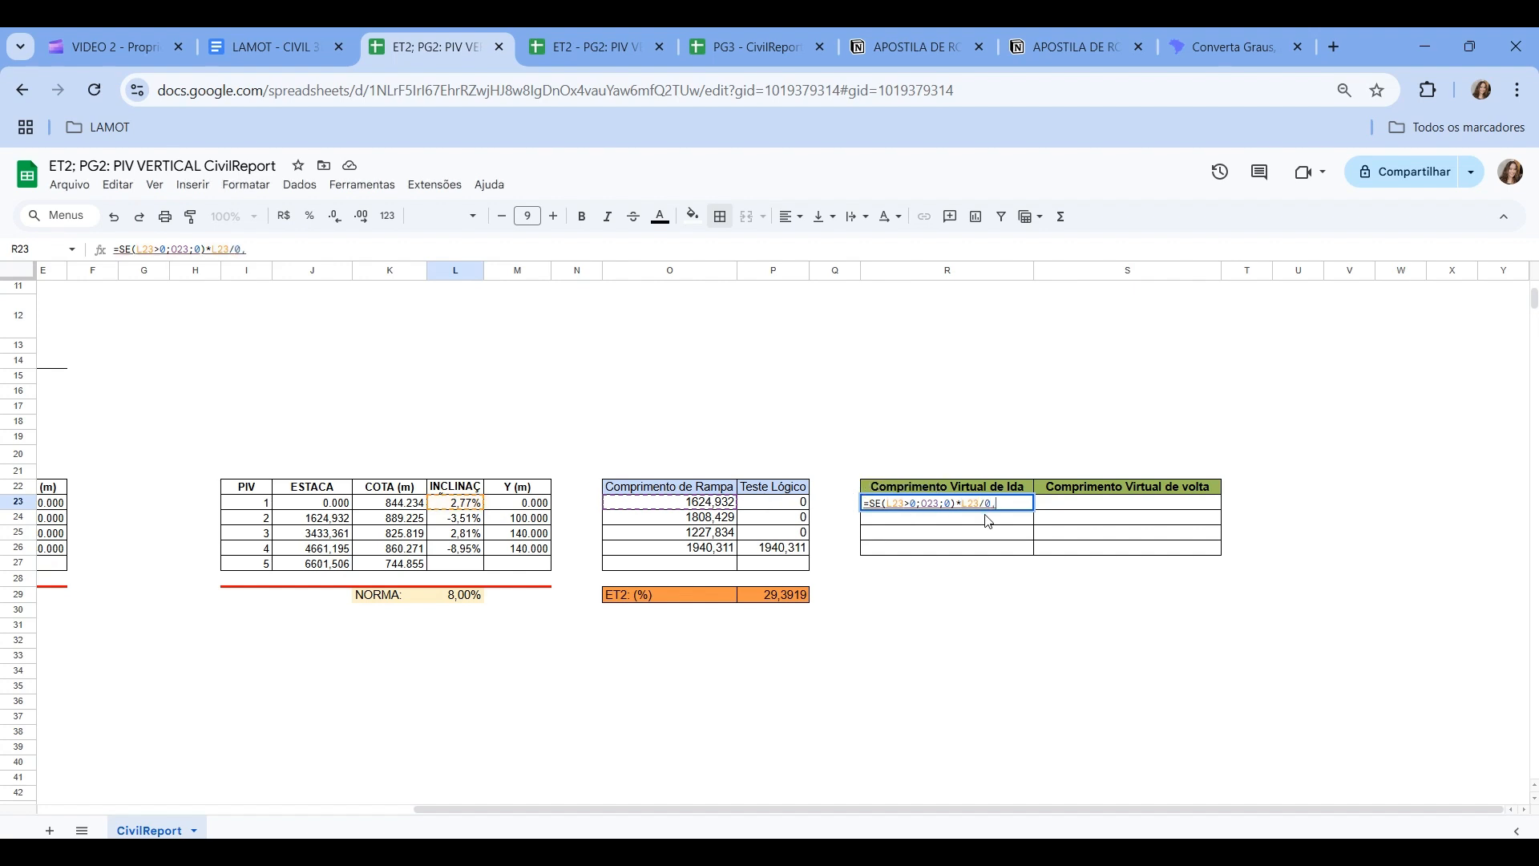
{"action": "type", "text": "02"}
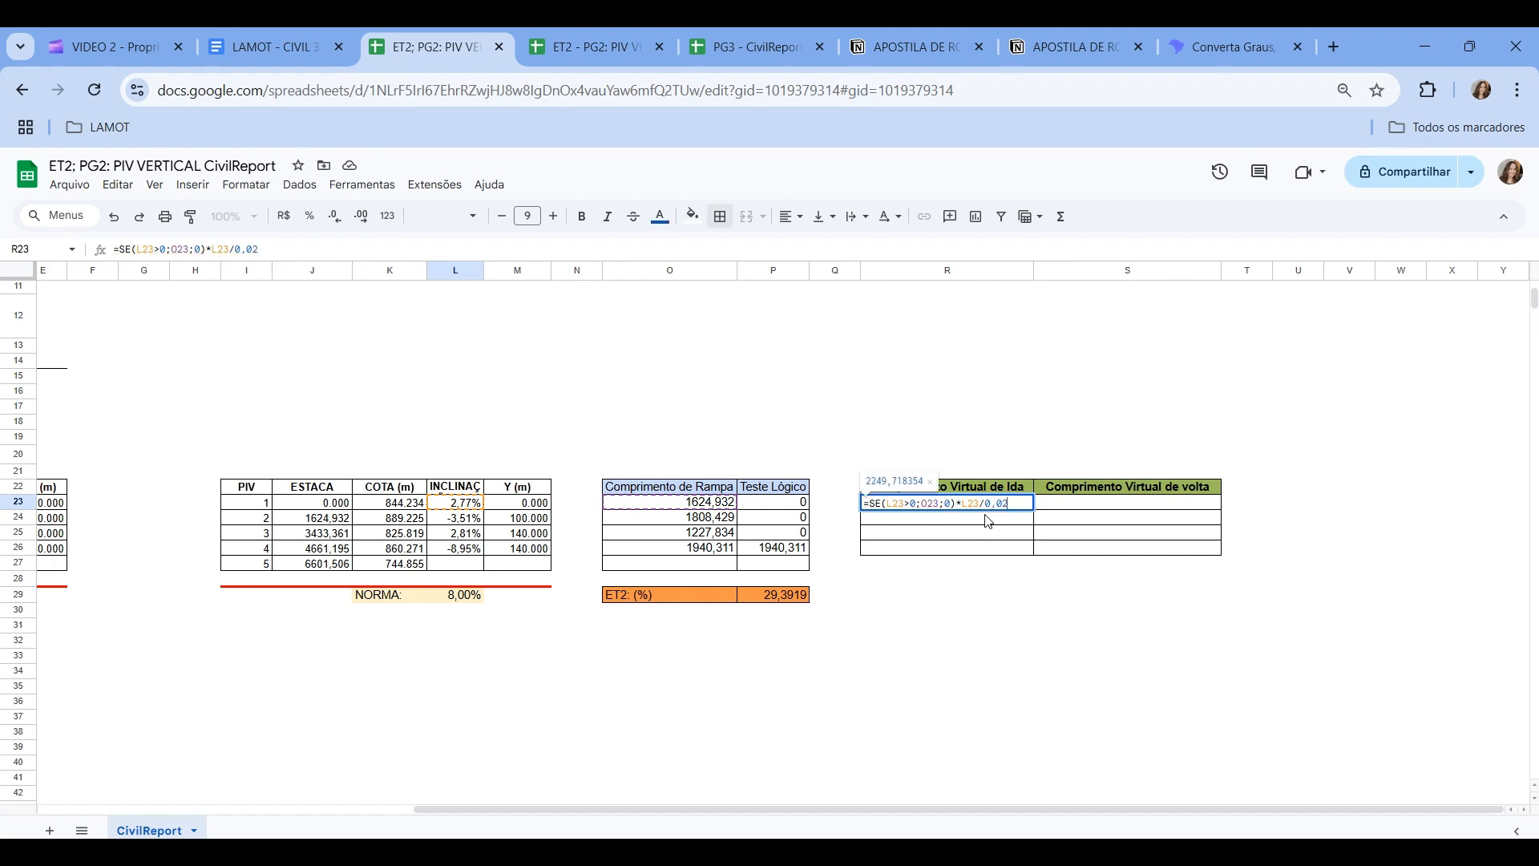
{"action": "key", "text": "Return"}
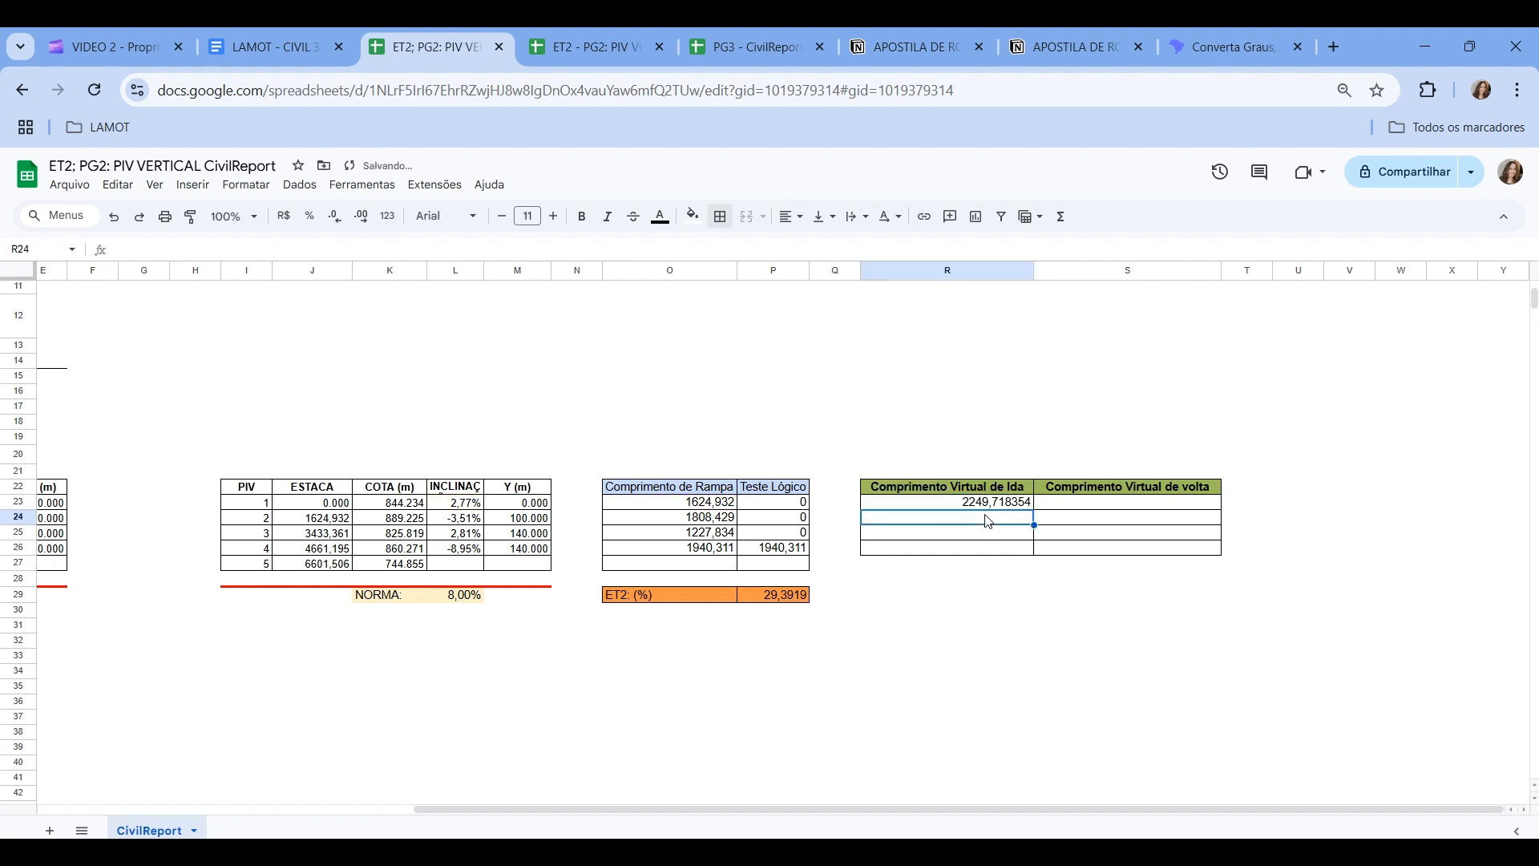
- Copy the outbound virtual length formula from R23 down through R26
{"action": "left_click", "coordinate": [990, 504]}
{"action": "left_click_drag", "start_coordinate": [1033, 509], "coordinate": [1031, 550]}
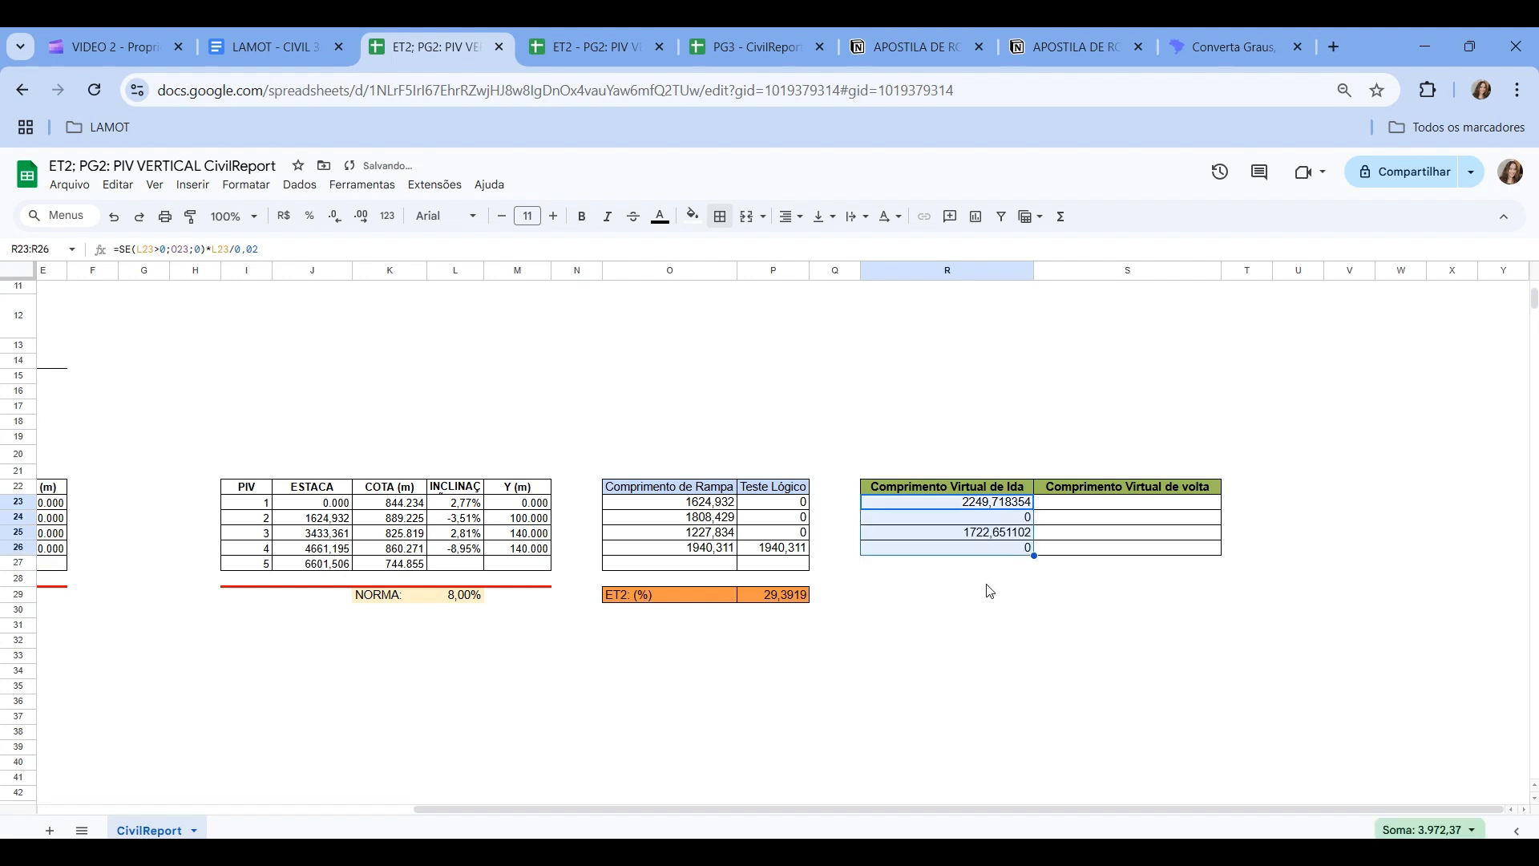
{"action": "left_click", "coordinate": [991, 591]}
{"action": "left_click", "coordinate": [1002, 551]}
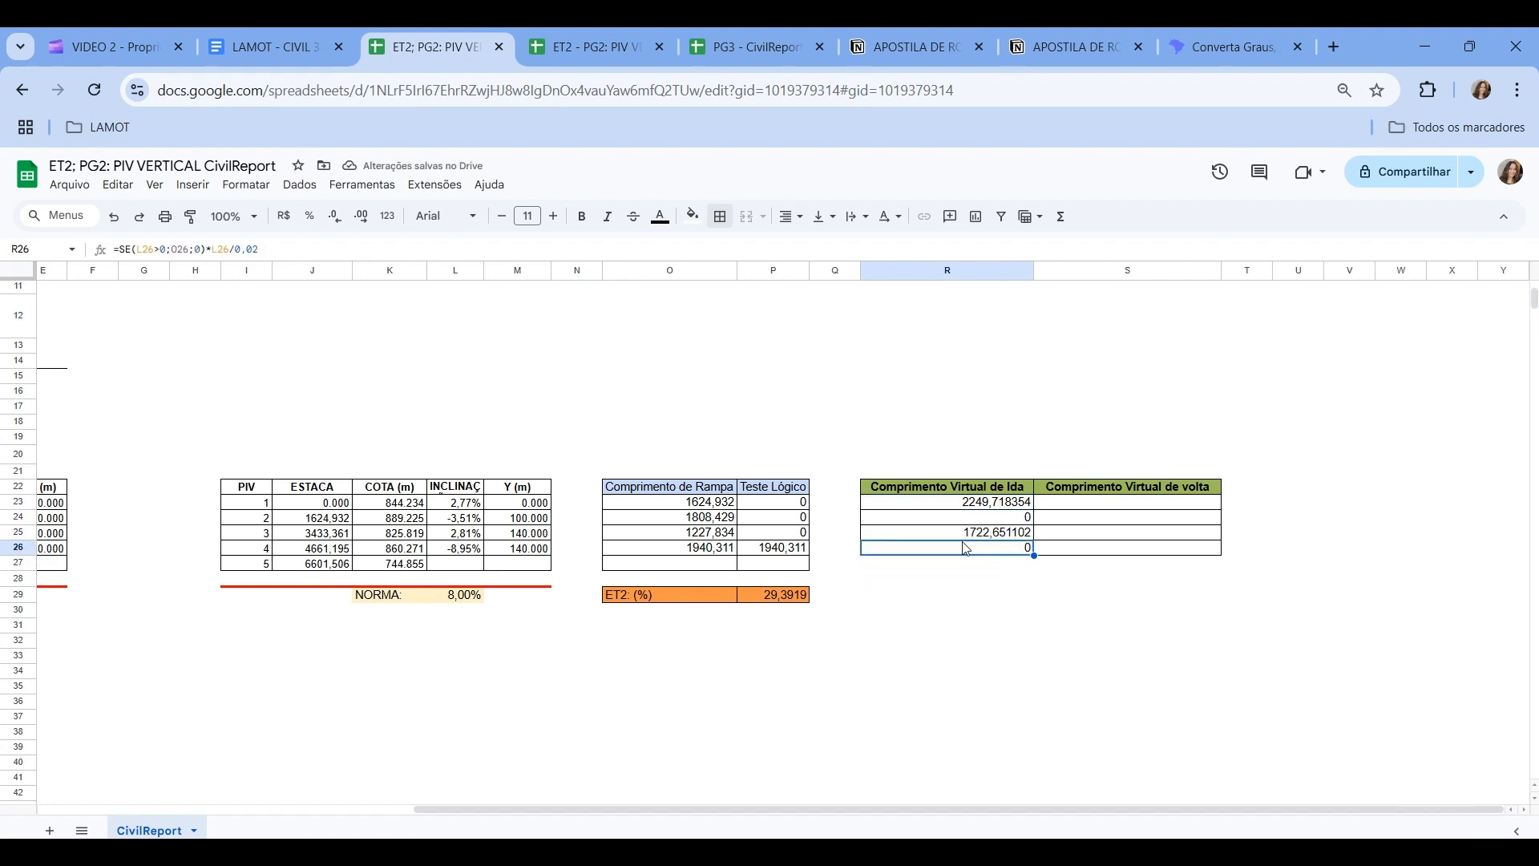
- Check the R23 formula against the rolling resistance coefficient r defined below the PG2 equations in the APOSTILA DE RODOVIAS PDF
{"action": "left_click", "coordinate": [1024, 506]}
{"action": "double_click", "coordinate": [996, 503]}
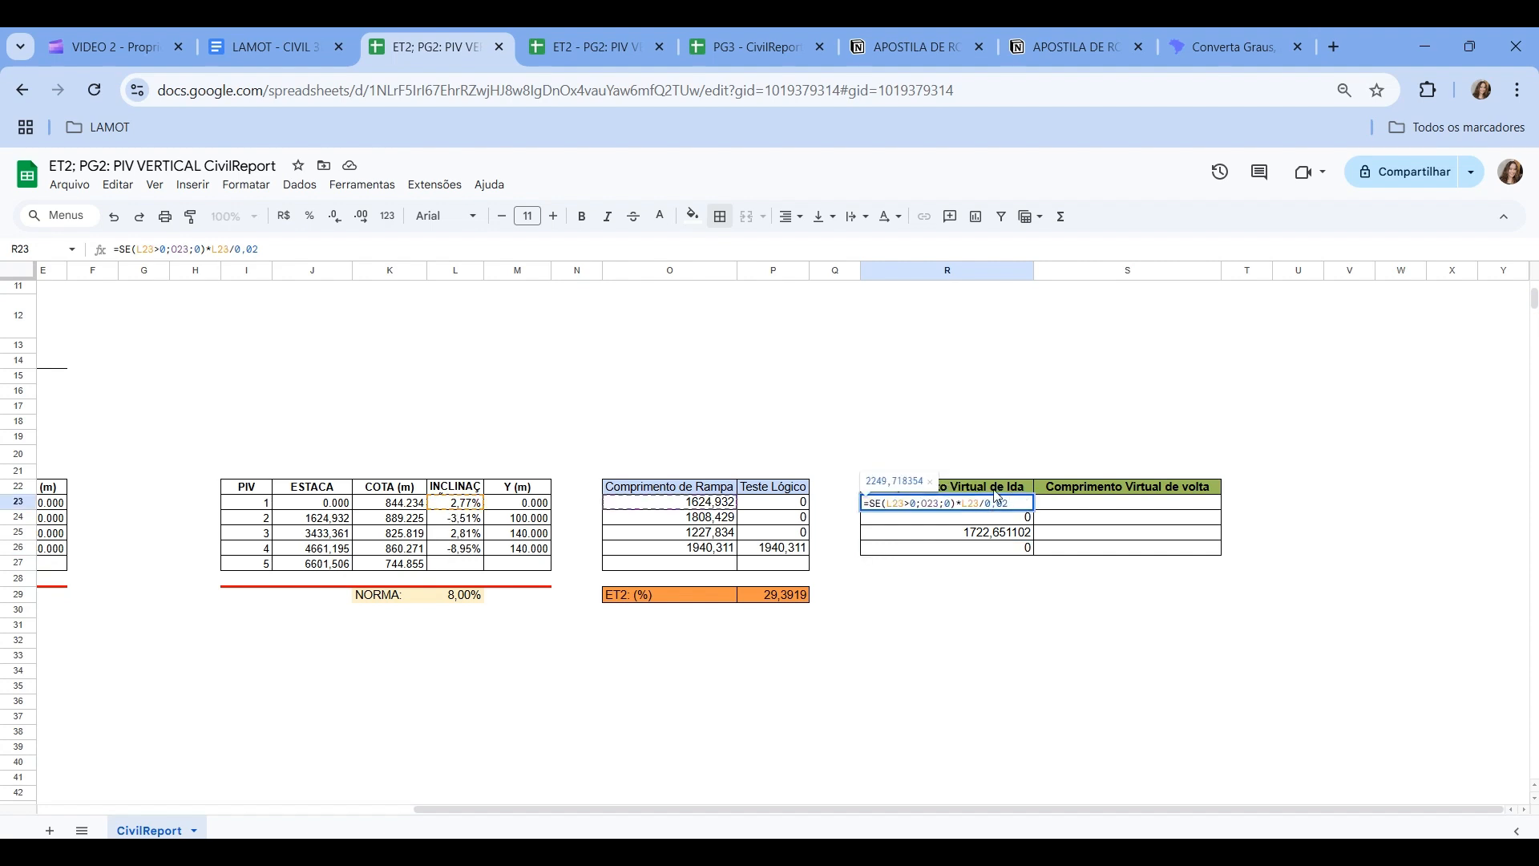
{"action": "left_click", "coordinate": [1041, 48]}
{"action": "scroll", "coordinate": [766, 506], "scroll_direction": "down", "scroll_amount": 1}
{"action": "scroll", "coordinate": [765, 525], "scroll_direction": "down", "scroll_amount": 1}
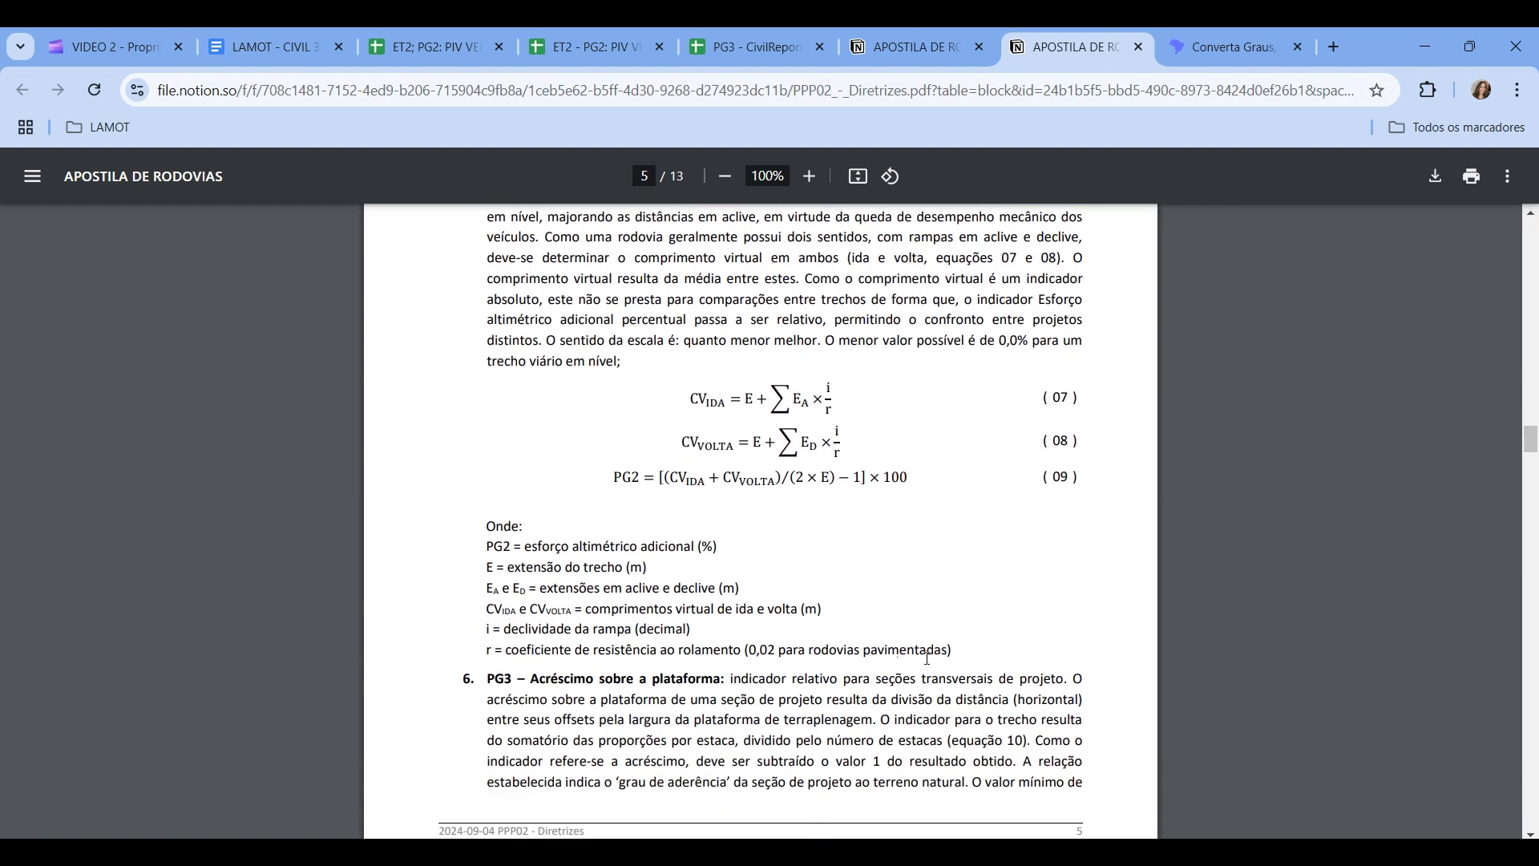
{"action": "left_click_drag", "start_coordinate": [968, 659], "coordinate": [484, 651]}
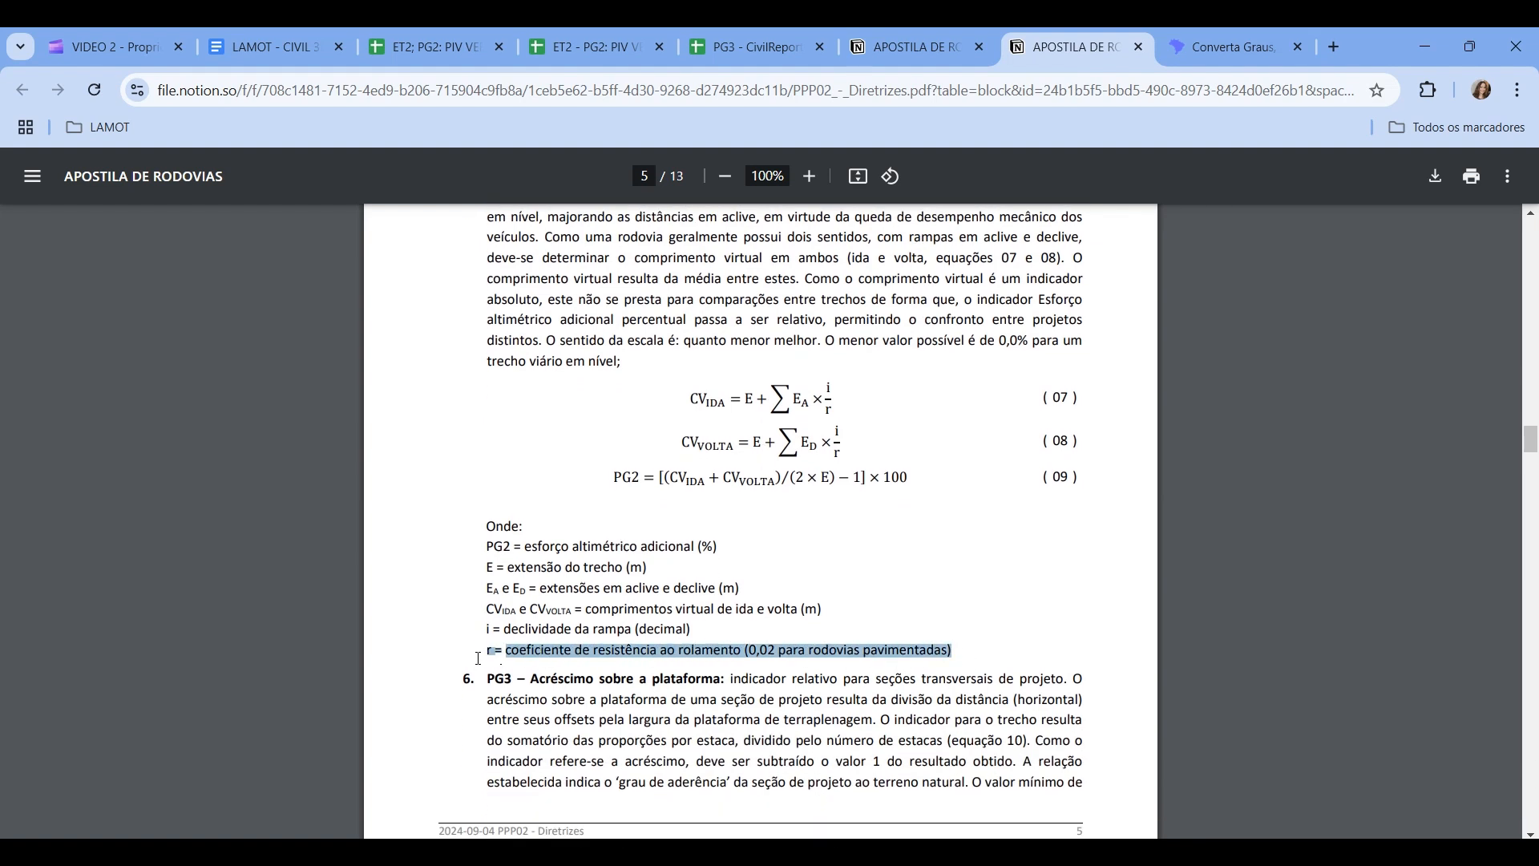
{"action": "left_click", "coordinate": [589, 611]}
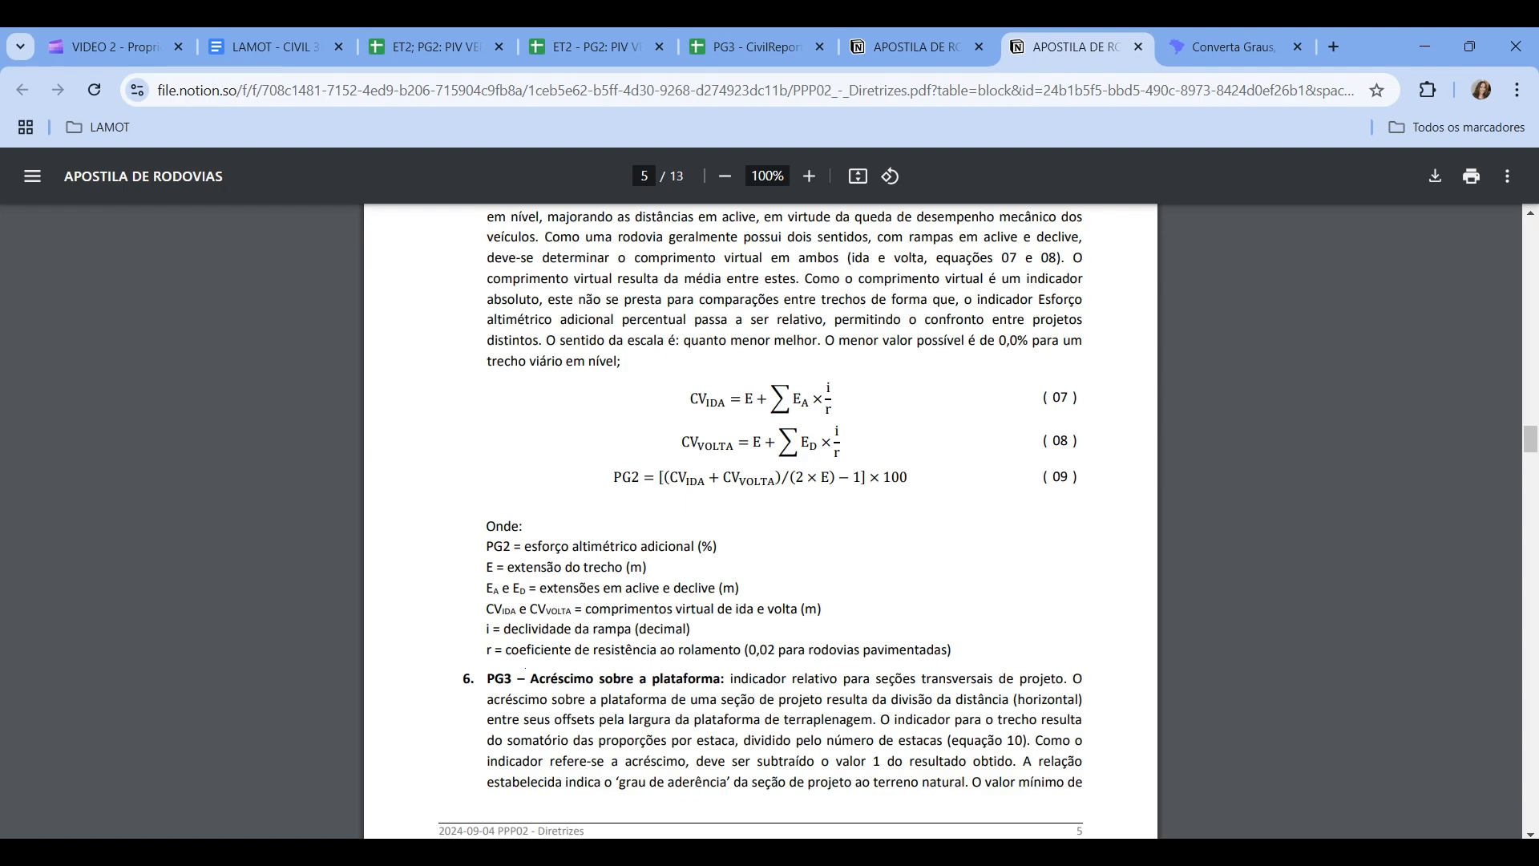
- Switch back to the PIV VERTICAL spreadsheet and calculate the return virtual length in S23 with =SE(L23<0;O23;0)*(-L23)/0,02
{"action": "left_click", "coordinate": [416, 37]}
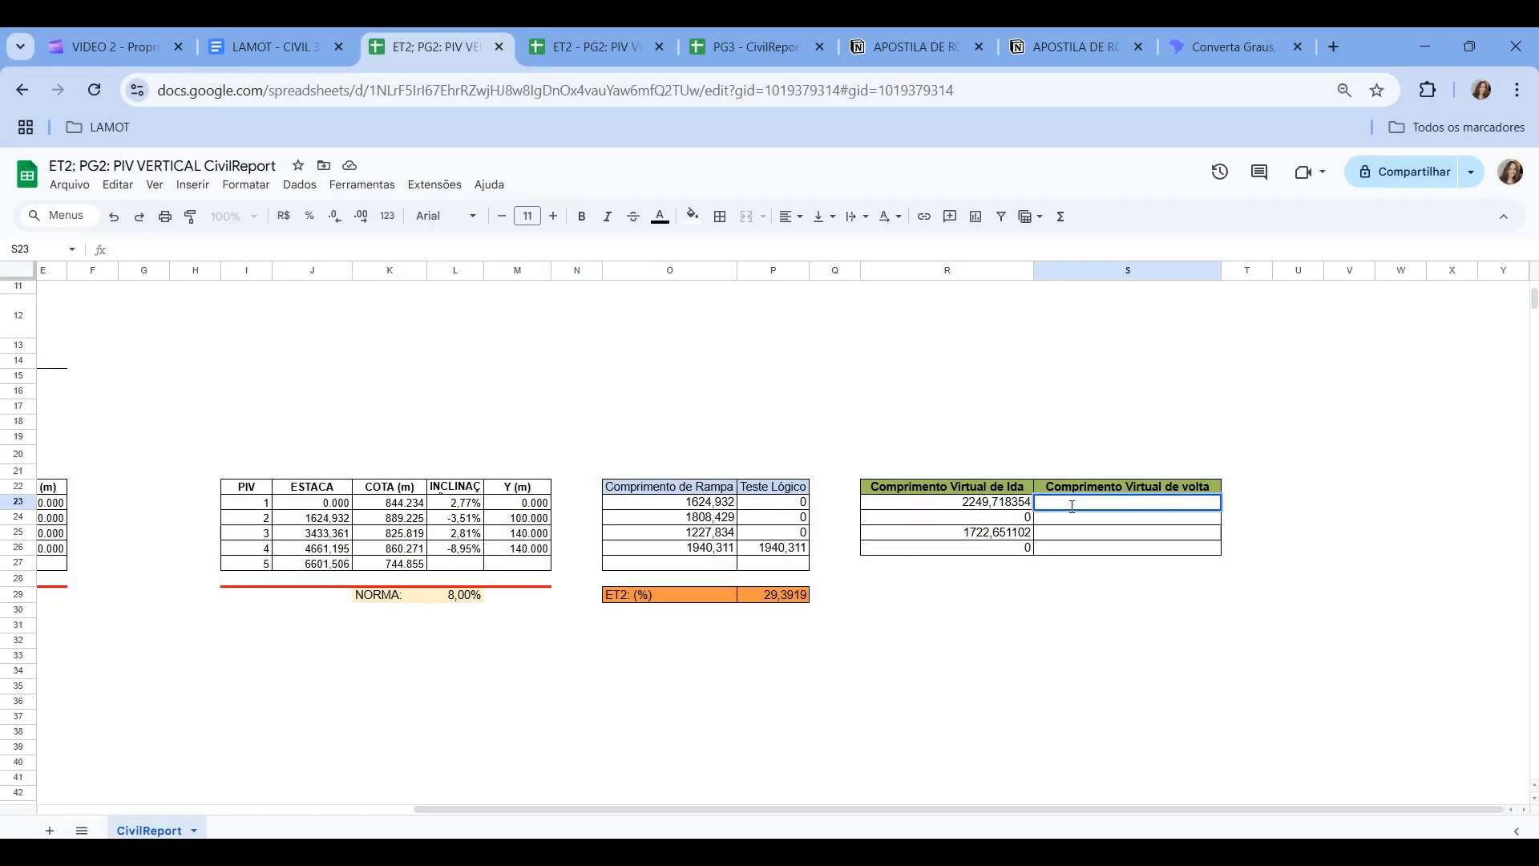
{"action": "type", "text": "="}
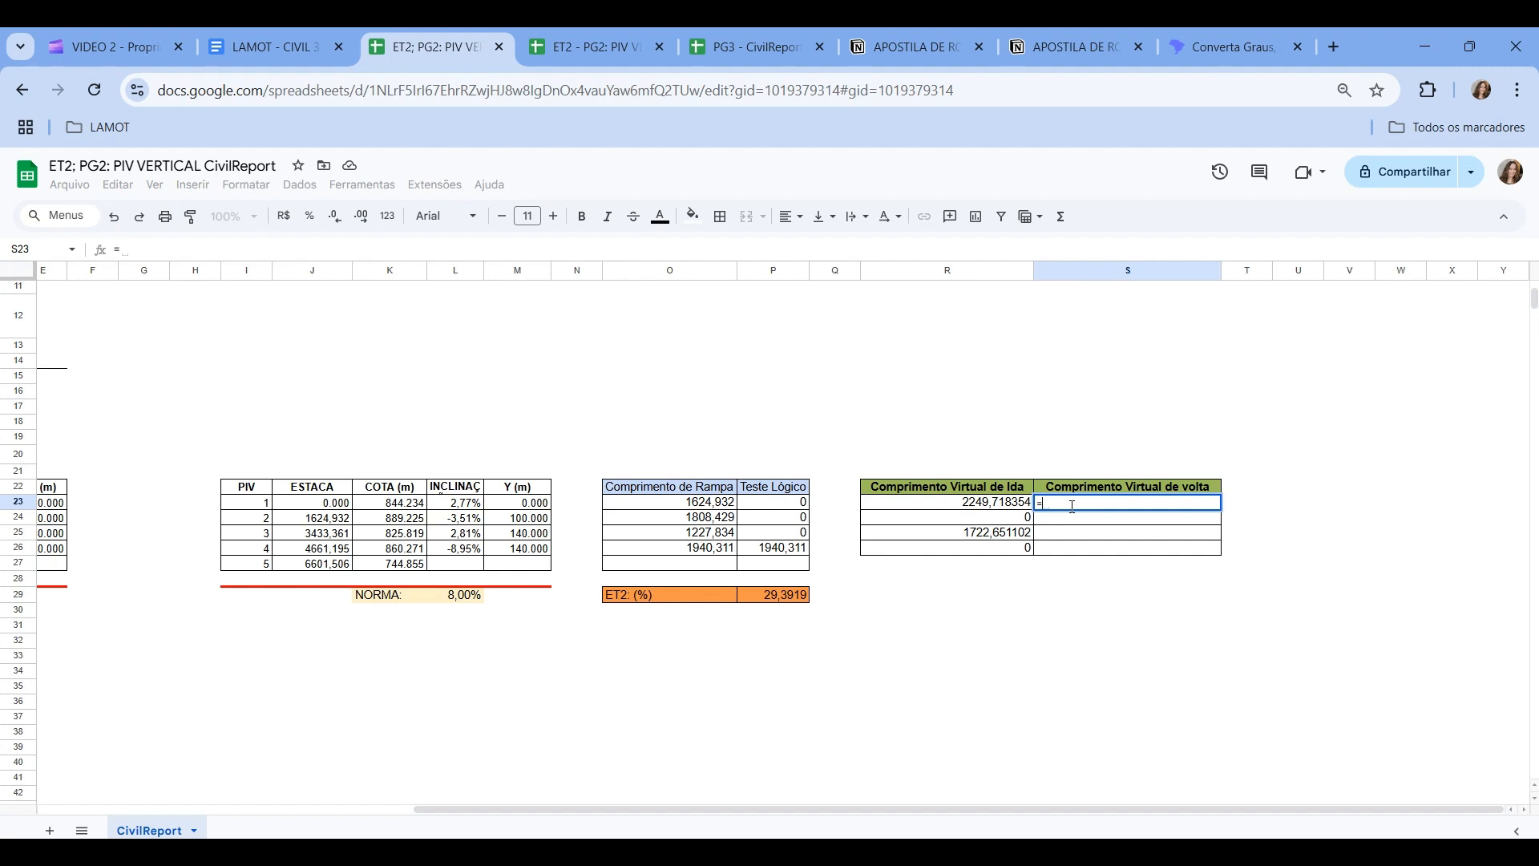
{"action": "type", "text": "SE("}
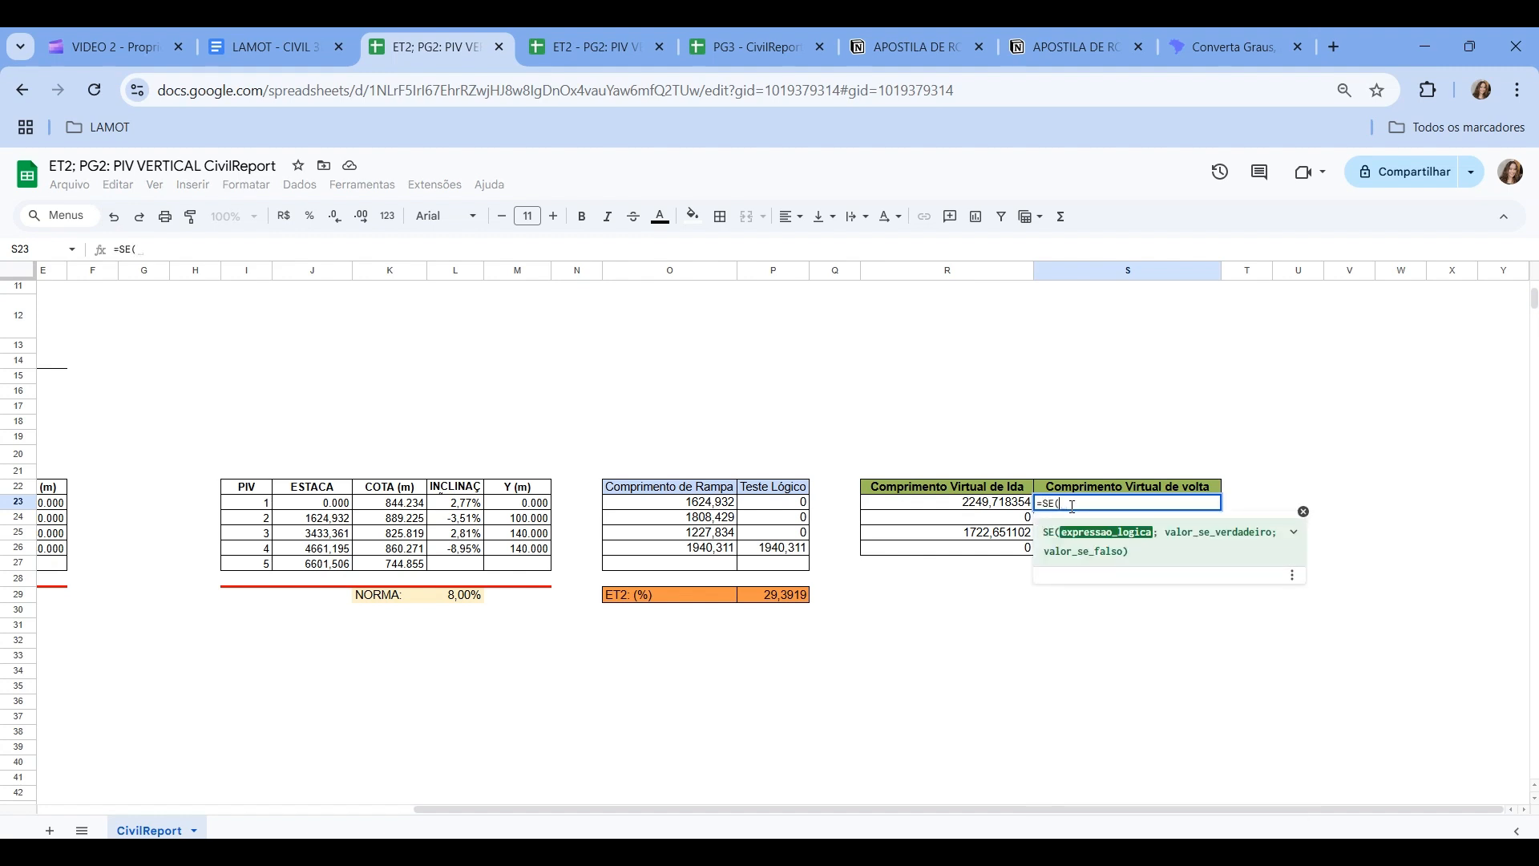
{"action": "left_click", "coordinate": [469, 506]}
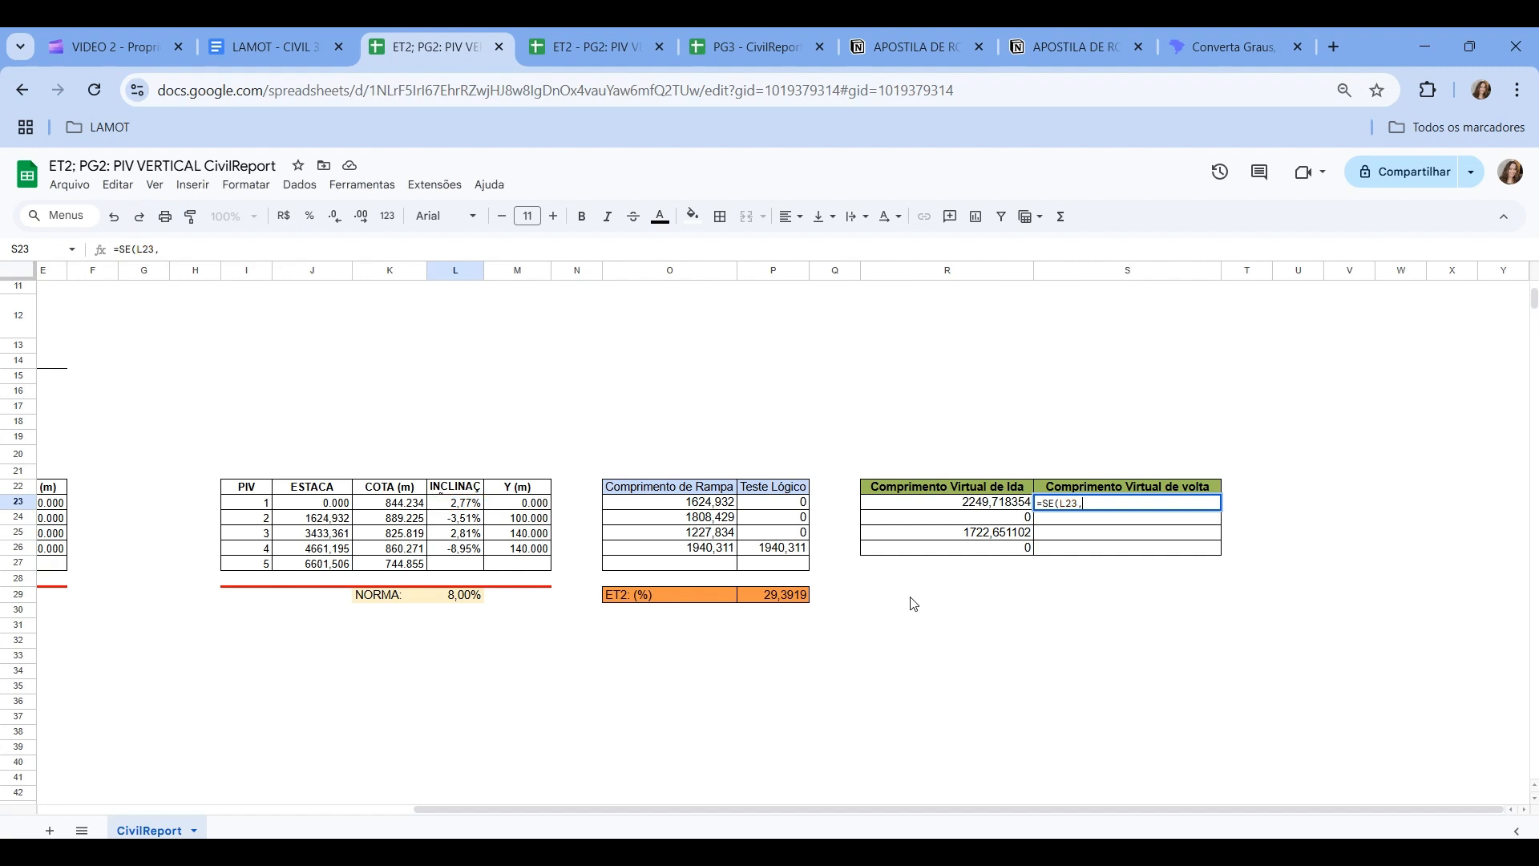
{"action": "type", "text": "<0"}
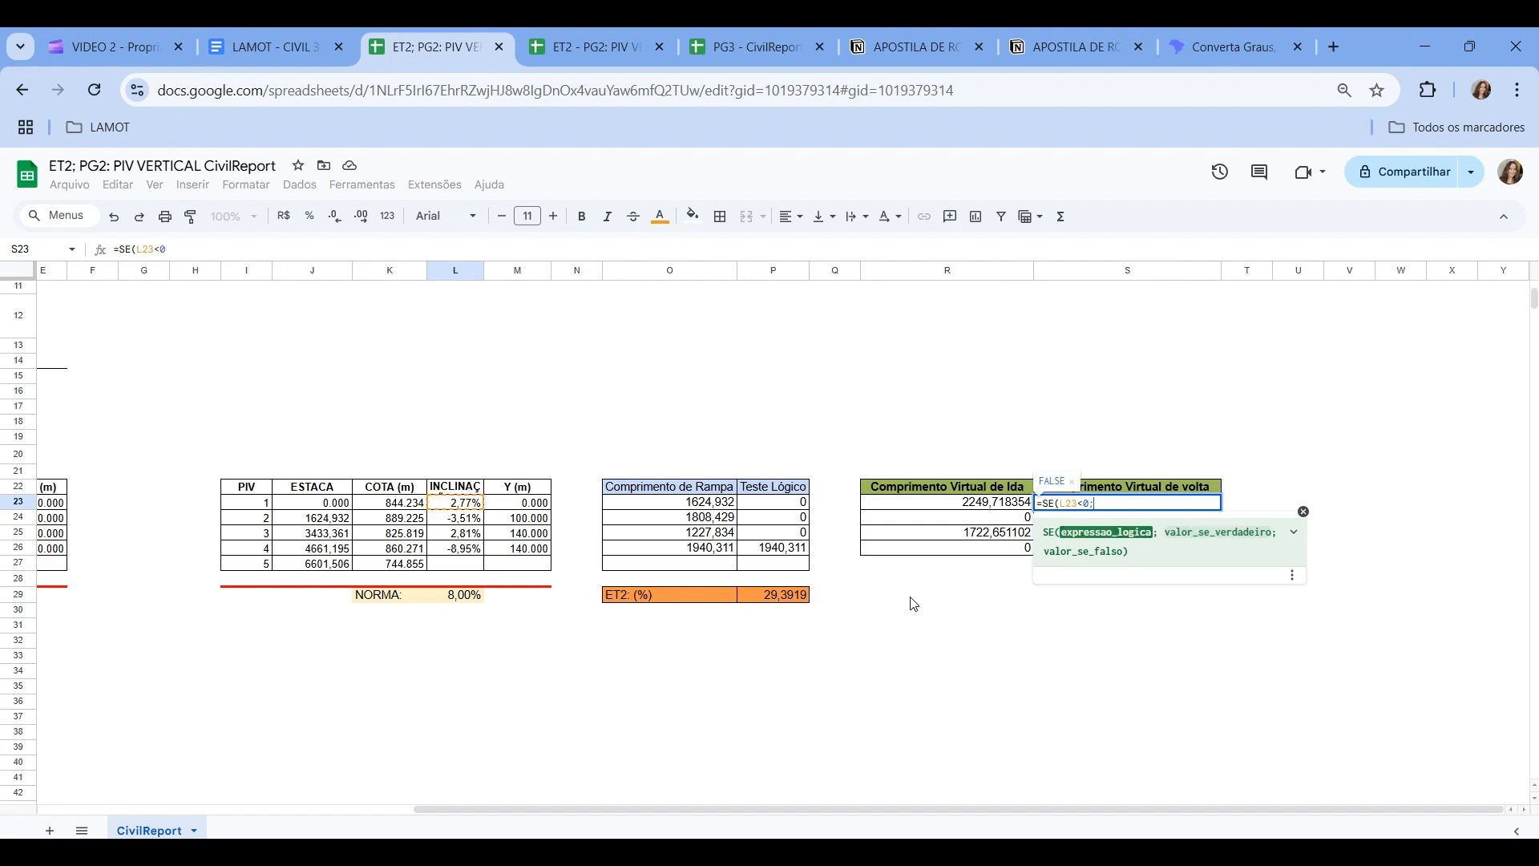
{"action": "type", "text": ";"}
{"action": "left_click", "coordinate": [718, 508]}
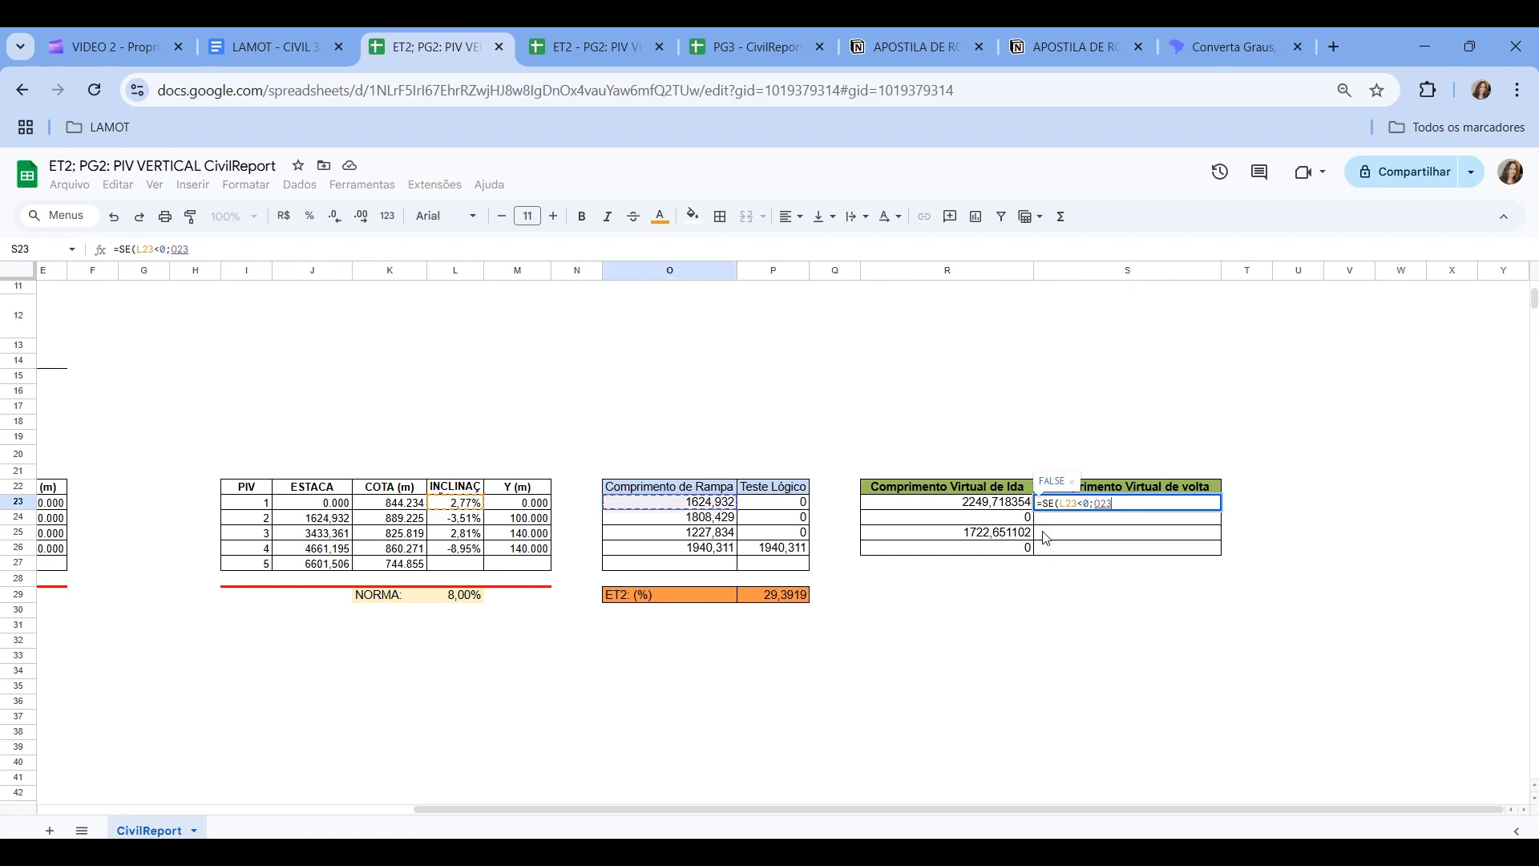
{"action": "type", "text": ";"}
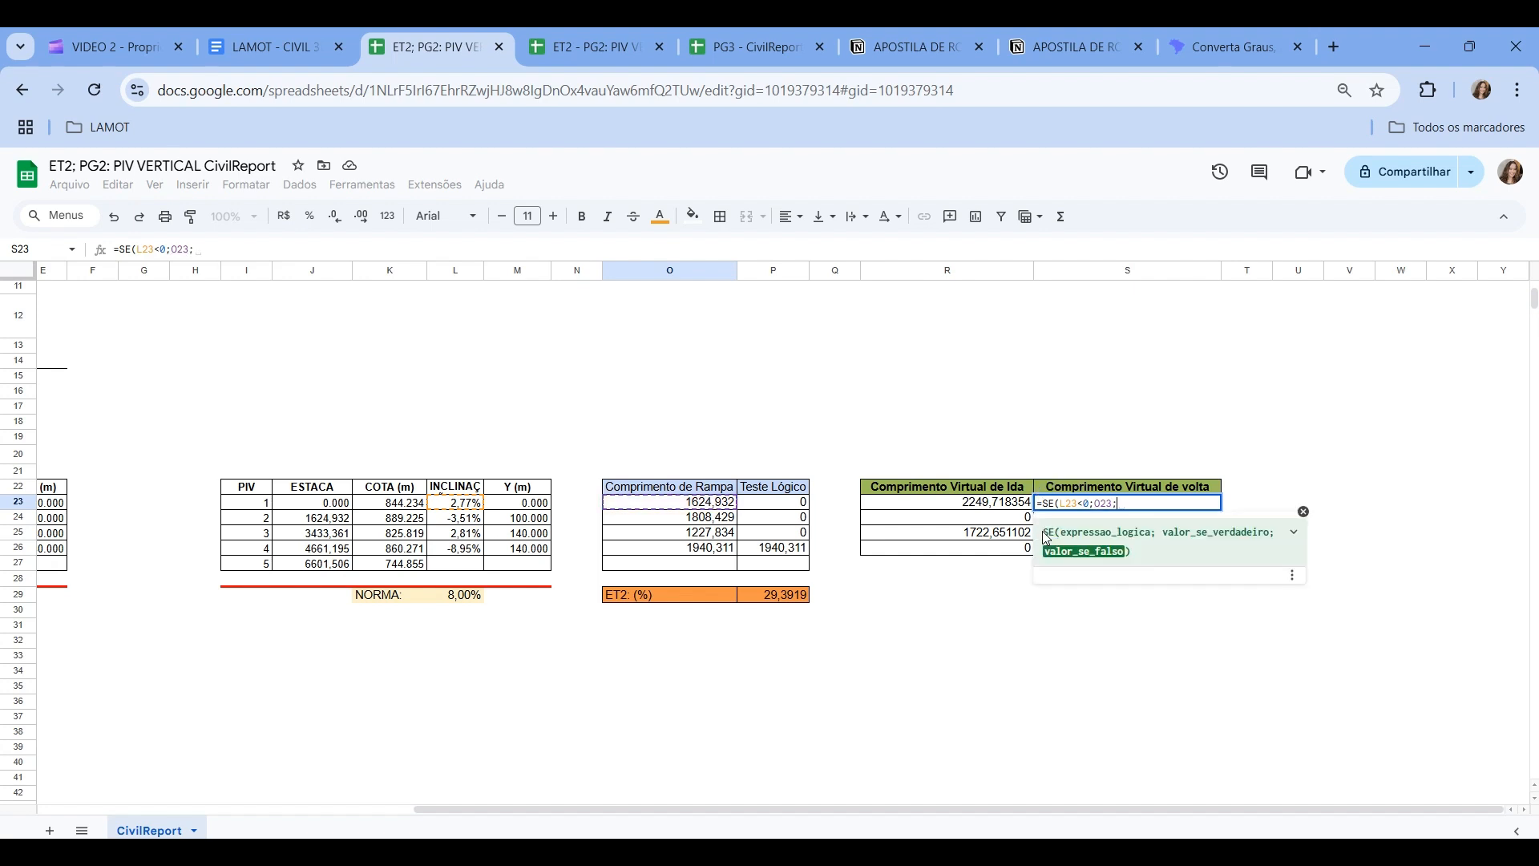
{"action": "type", "text": "0"}
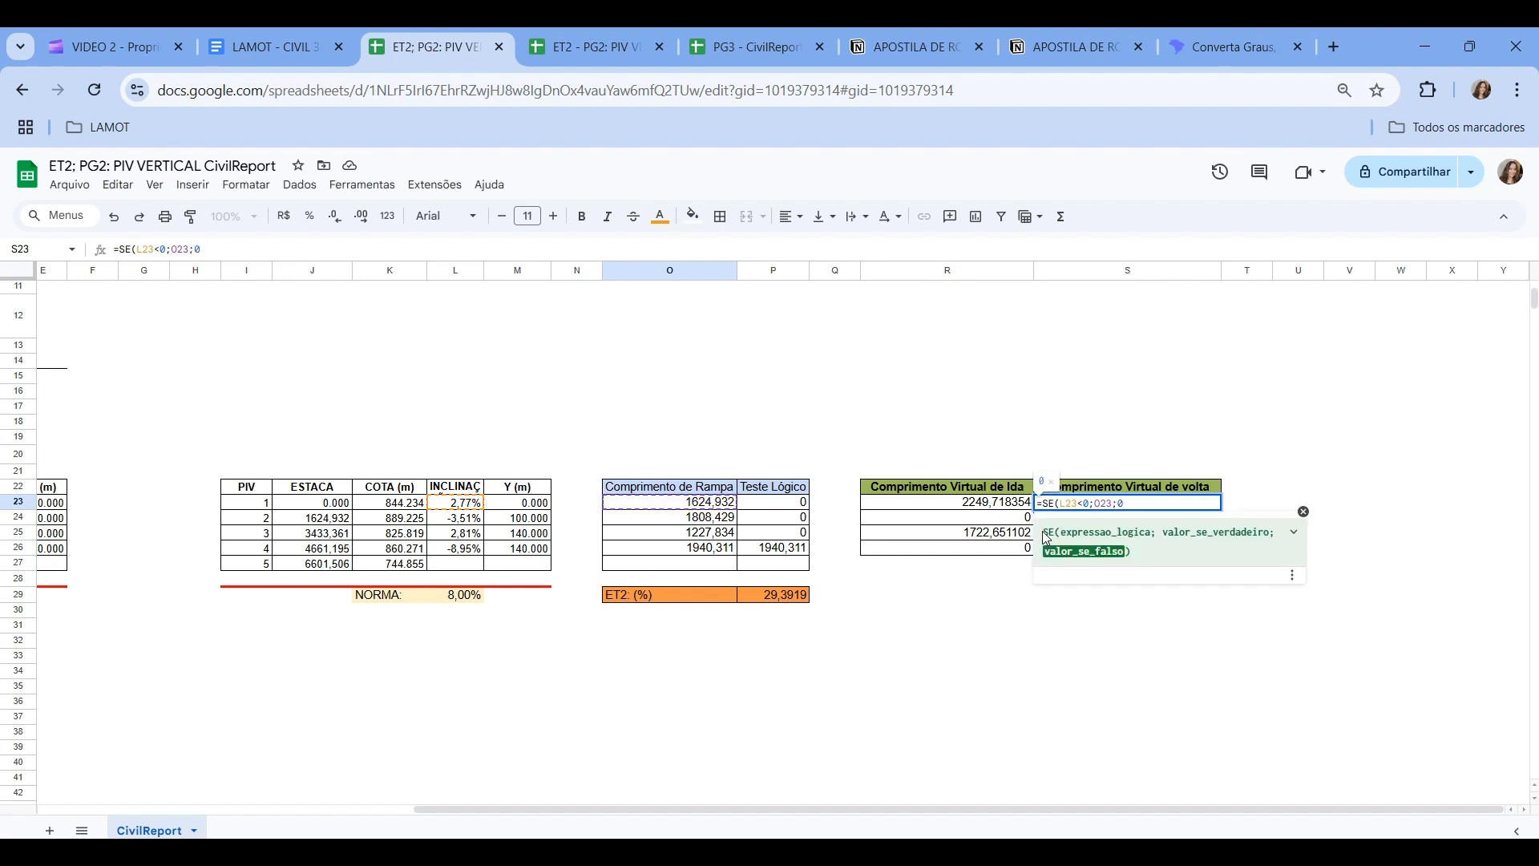
{"action": "type", "text": ")"}
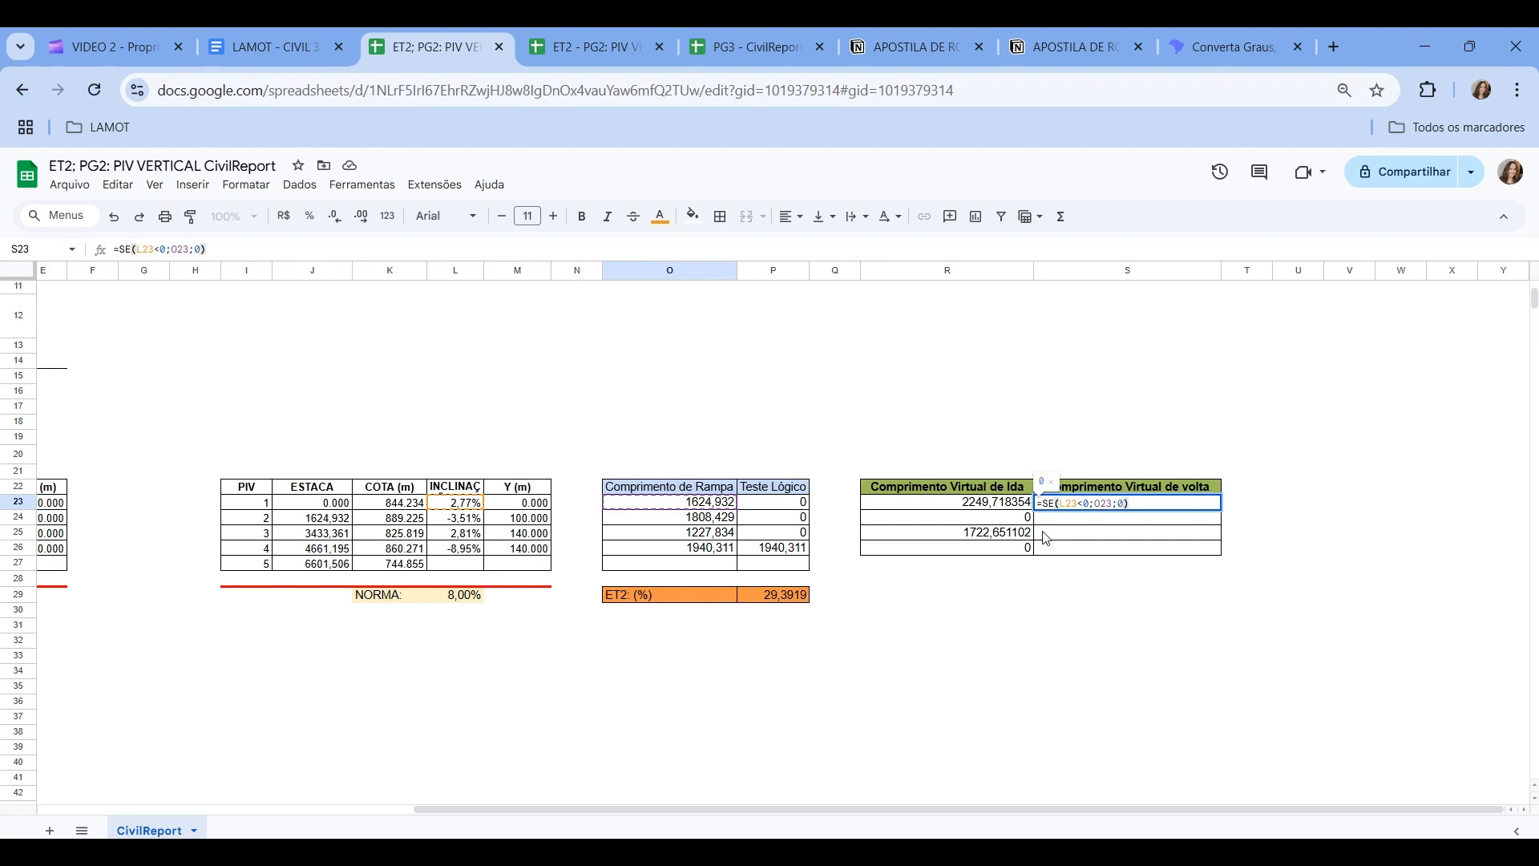
{"action": "type", "text": "*"}
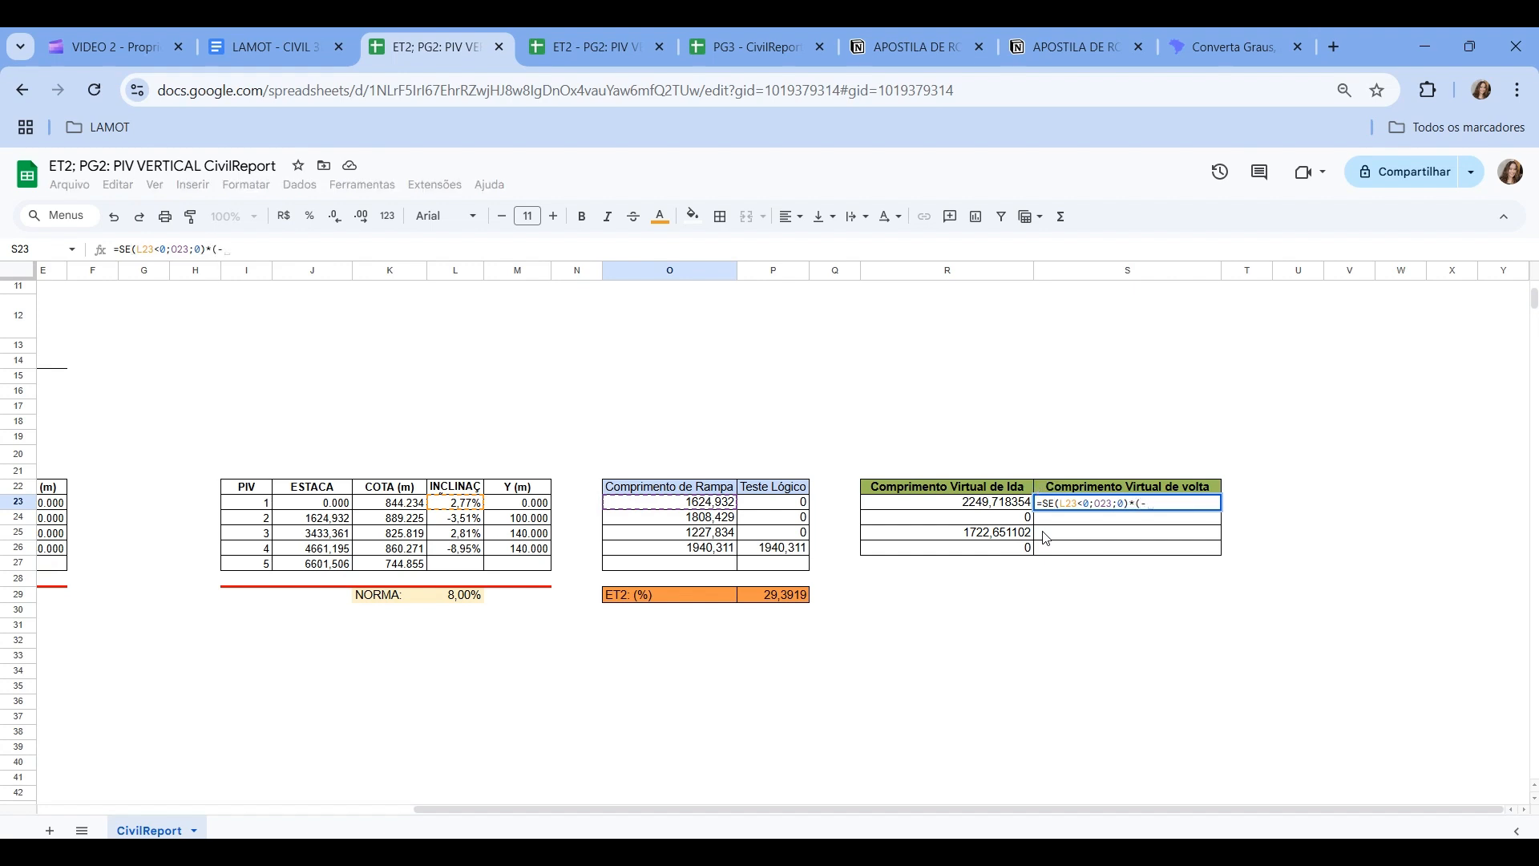
{"action": "type", "text": "(-"}
{"action": "left_click", "coordinate": [465, 501]}
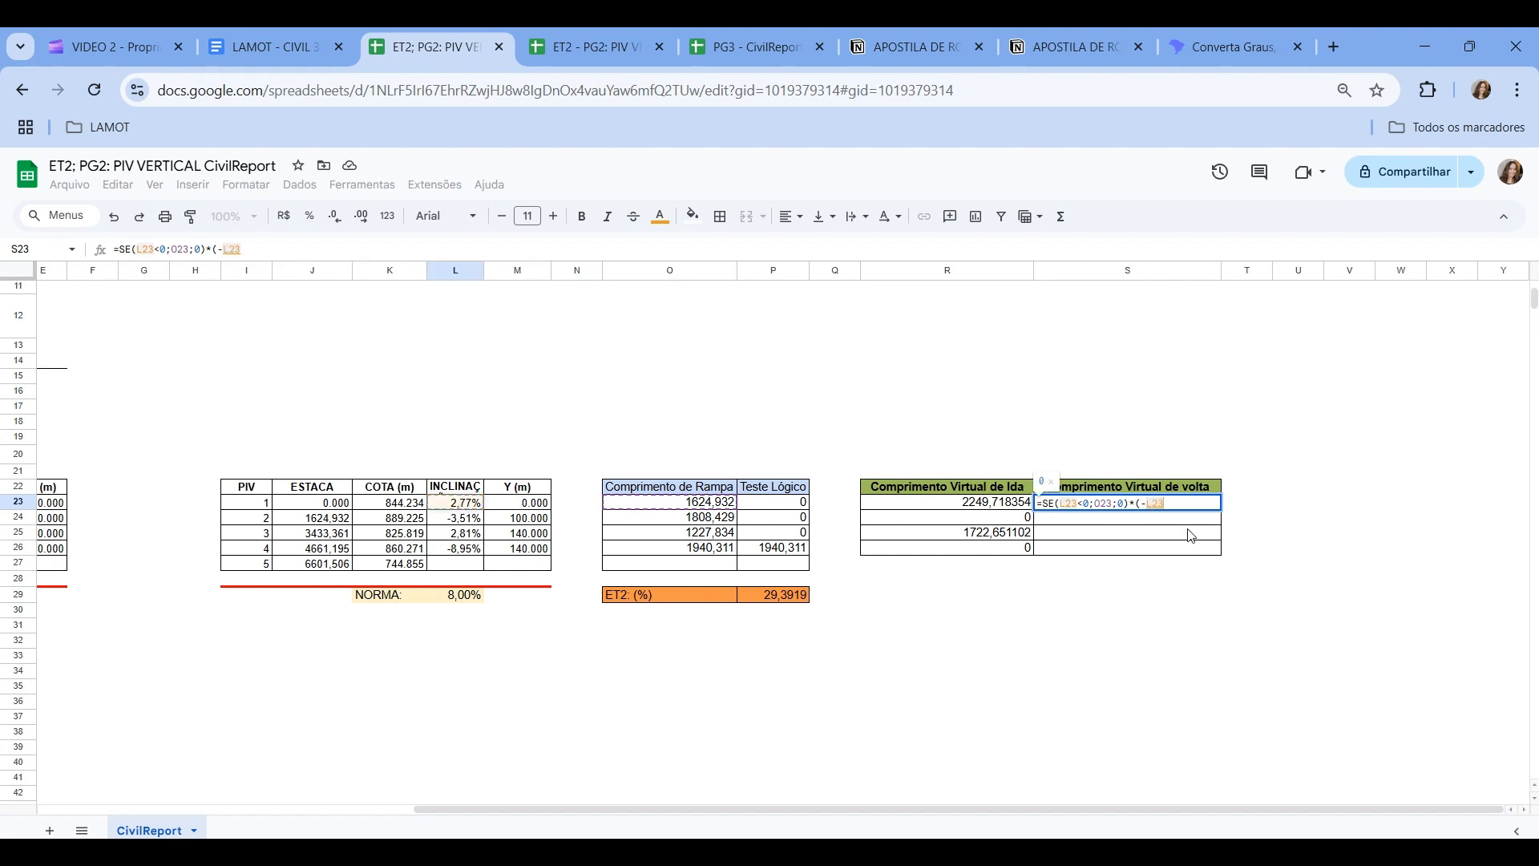
{"action": "type", "text": ")"}
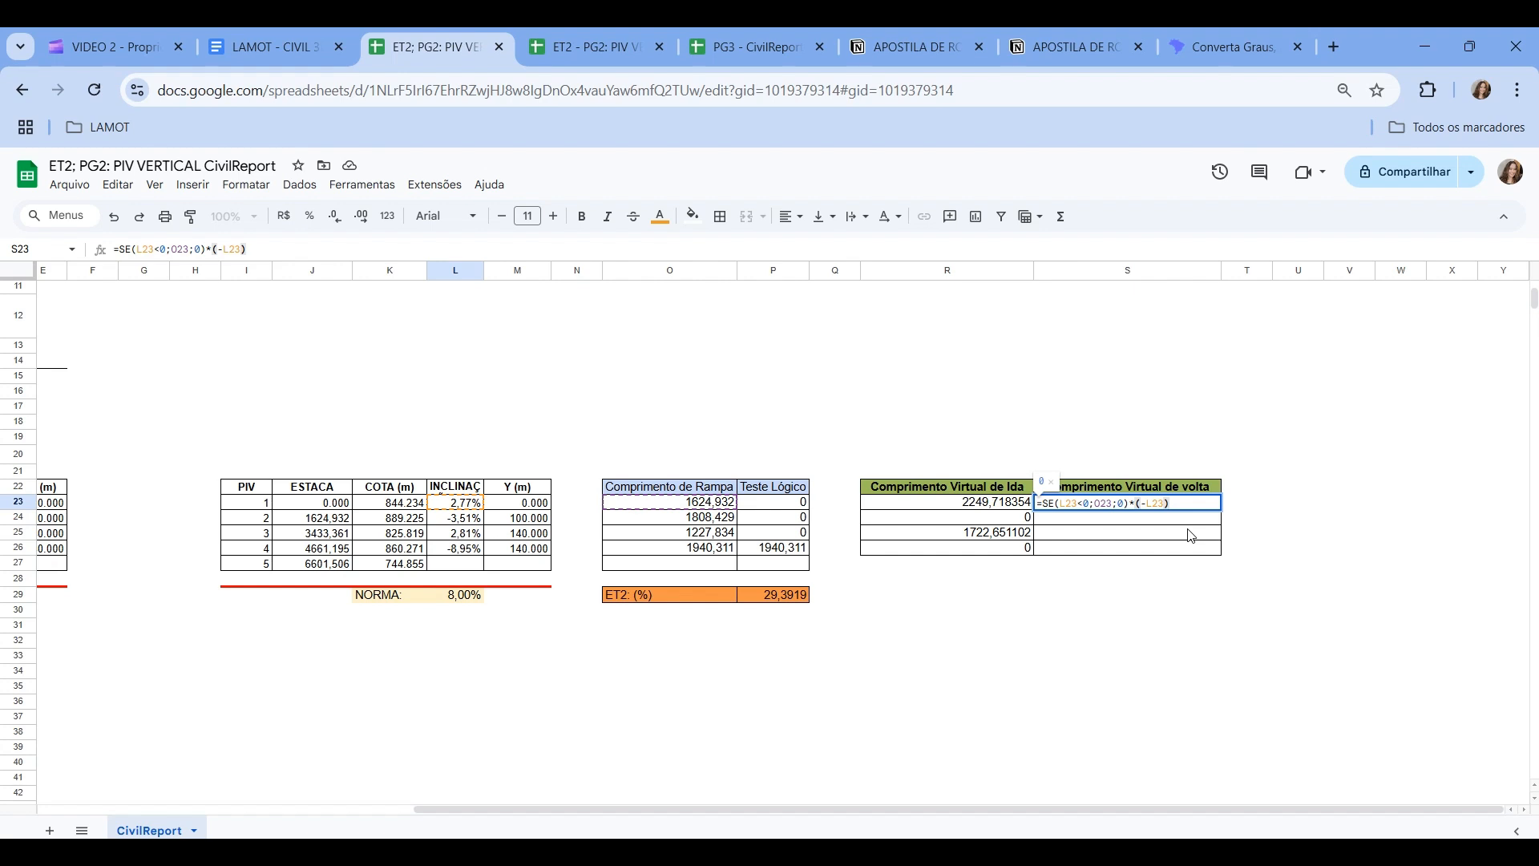
{"action": "type", "text": "/0,02"}
{"action": "key", "text": "Return"}
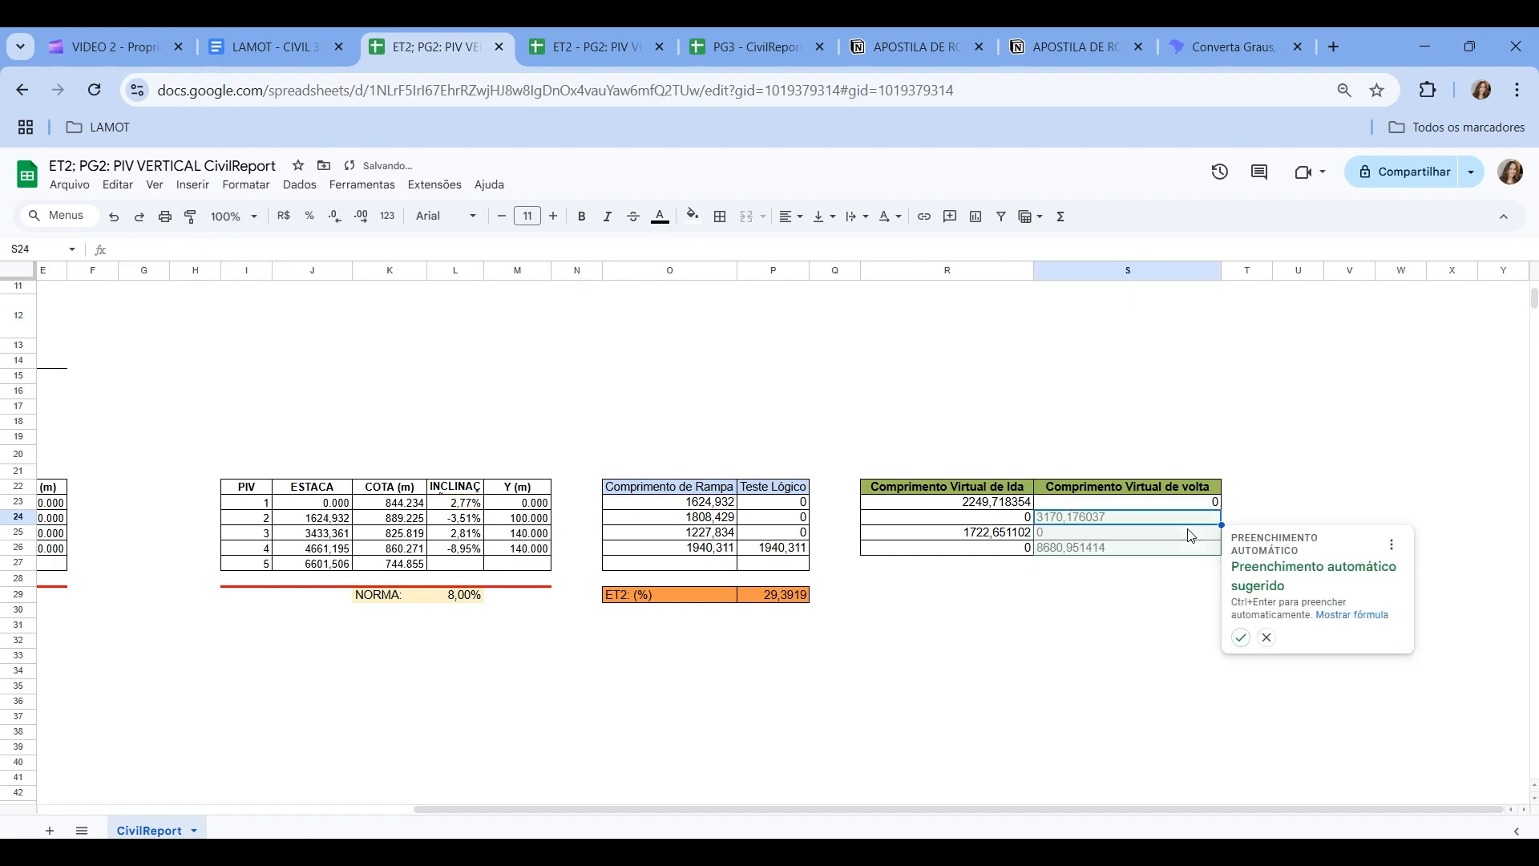
- Fill the return virtual length formula down to S26 and total the outbound lengths in R28 with =SOMA(R23:R26)
{"action": "left_click", "coordinate": [1241, 637]}
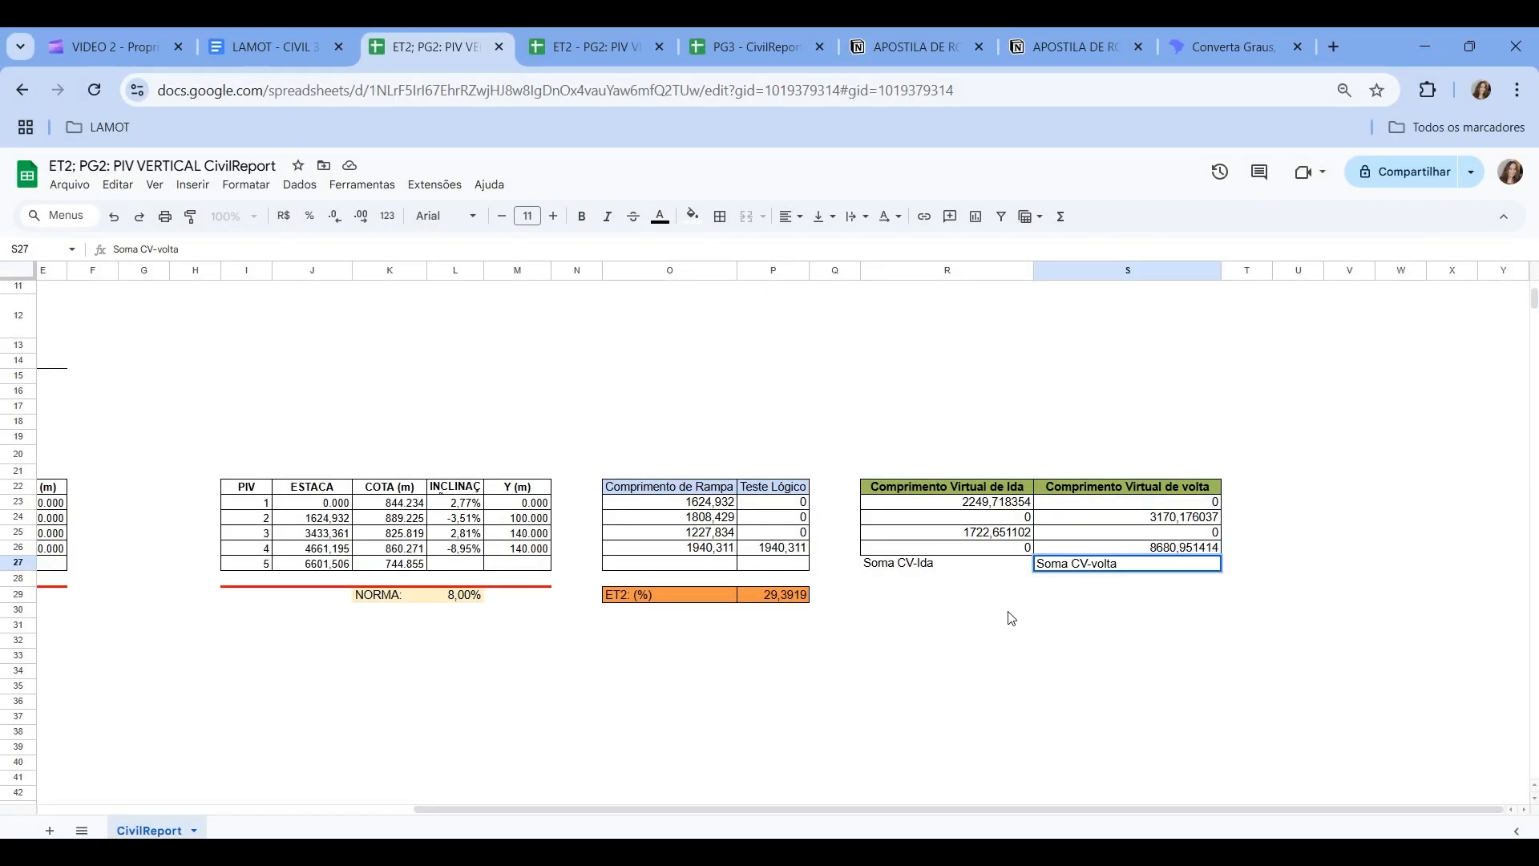
{"action": "key", "text": "Return"}
{"action": "type", "text": "=soma("}
{"action": "left_click_drag", "start_coordinate": [968, 505], "coordinate": [968, 551]}
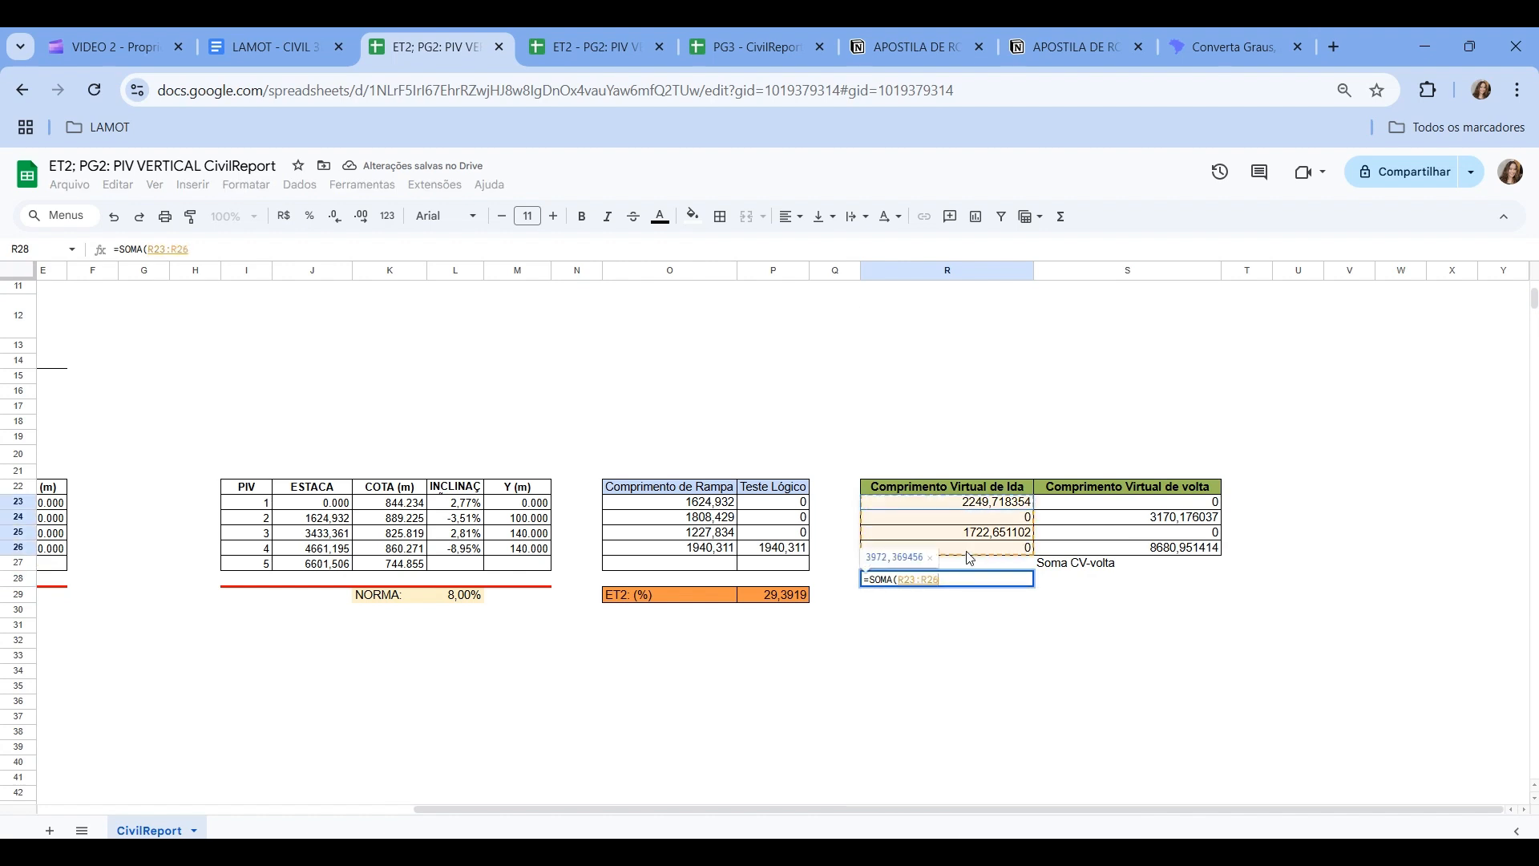
{"action": "key", "text": "Return"}
- Total the return virtual lengths in cell S28 with =SOMA(S23:S26)
{"action": "left_click", "coordinate": [1090, 578]}
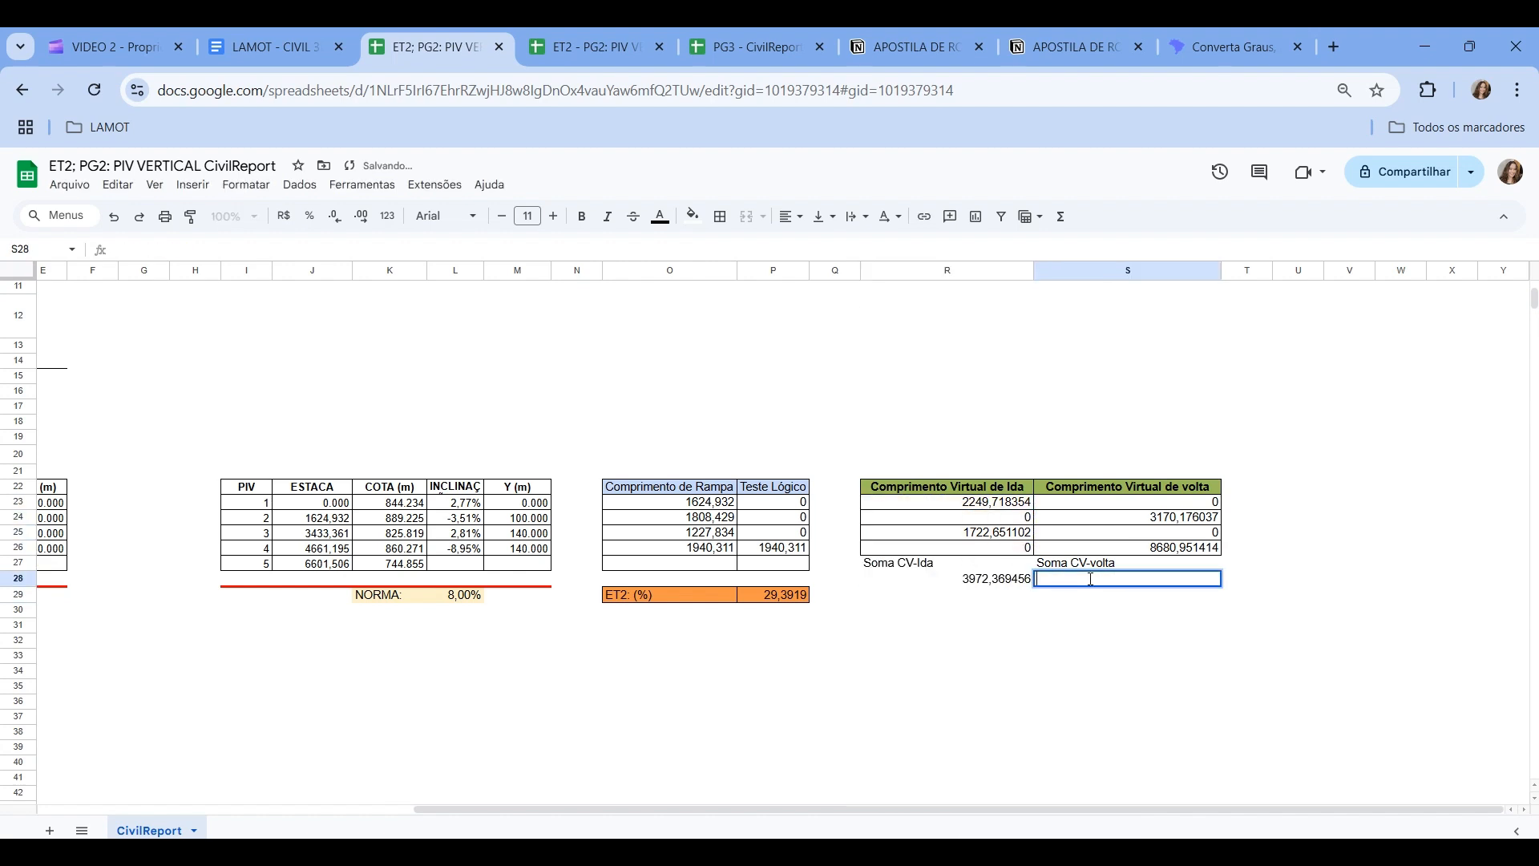
{"action": "type", "text": "=so"}
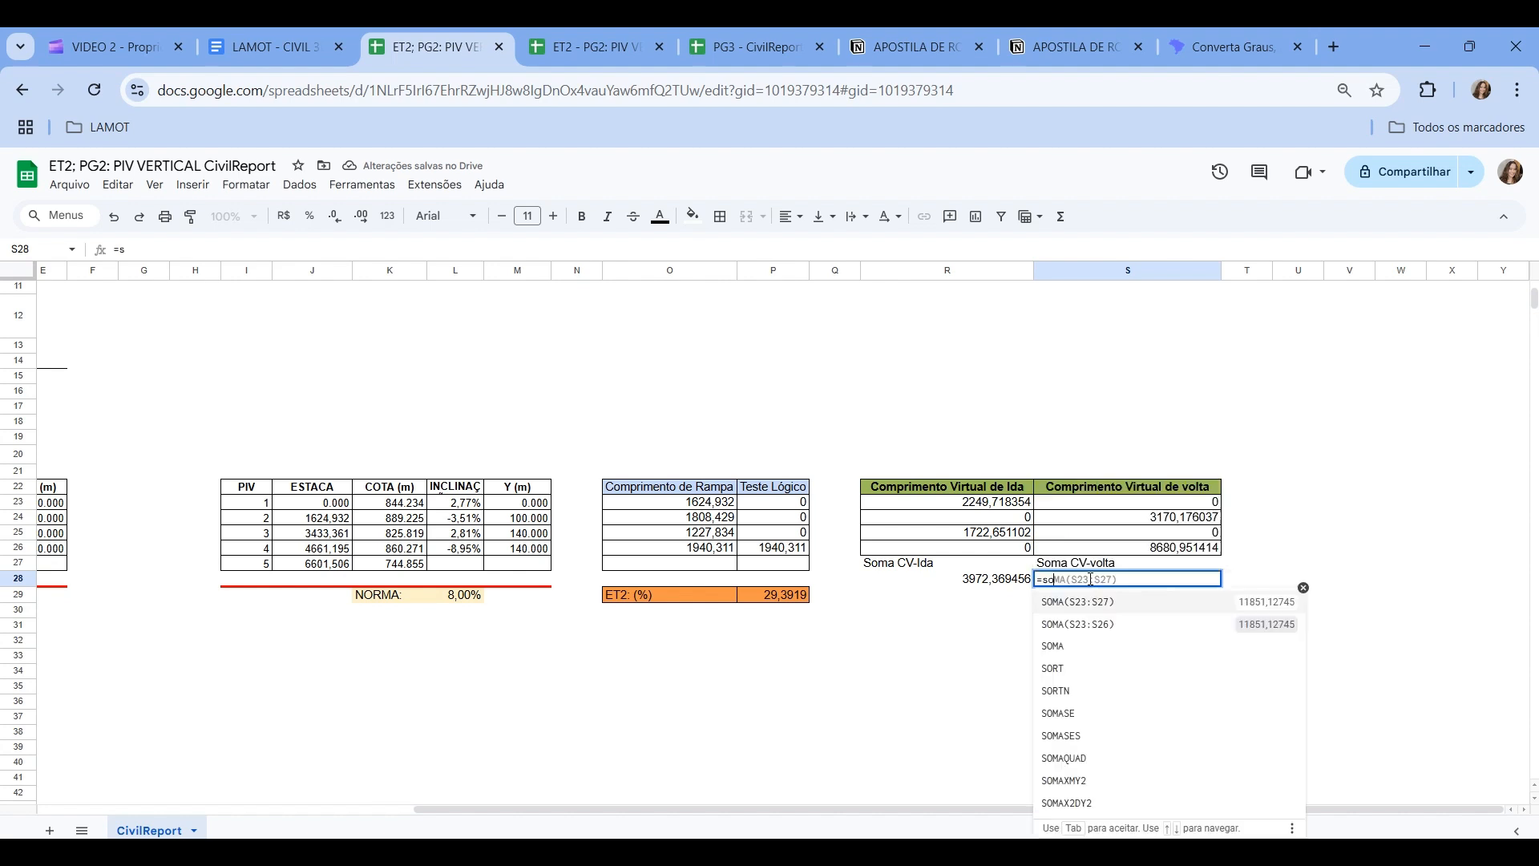
{"action": "left_click", "coordinate": [1066, 645]}
{"action": "left_click_drag", "start_coordinate": [1152, 502], "coordinate": [1152, 553]}
{"action": "key", "text": "Return"}
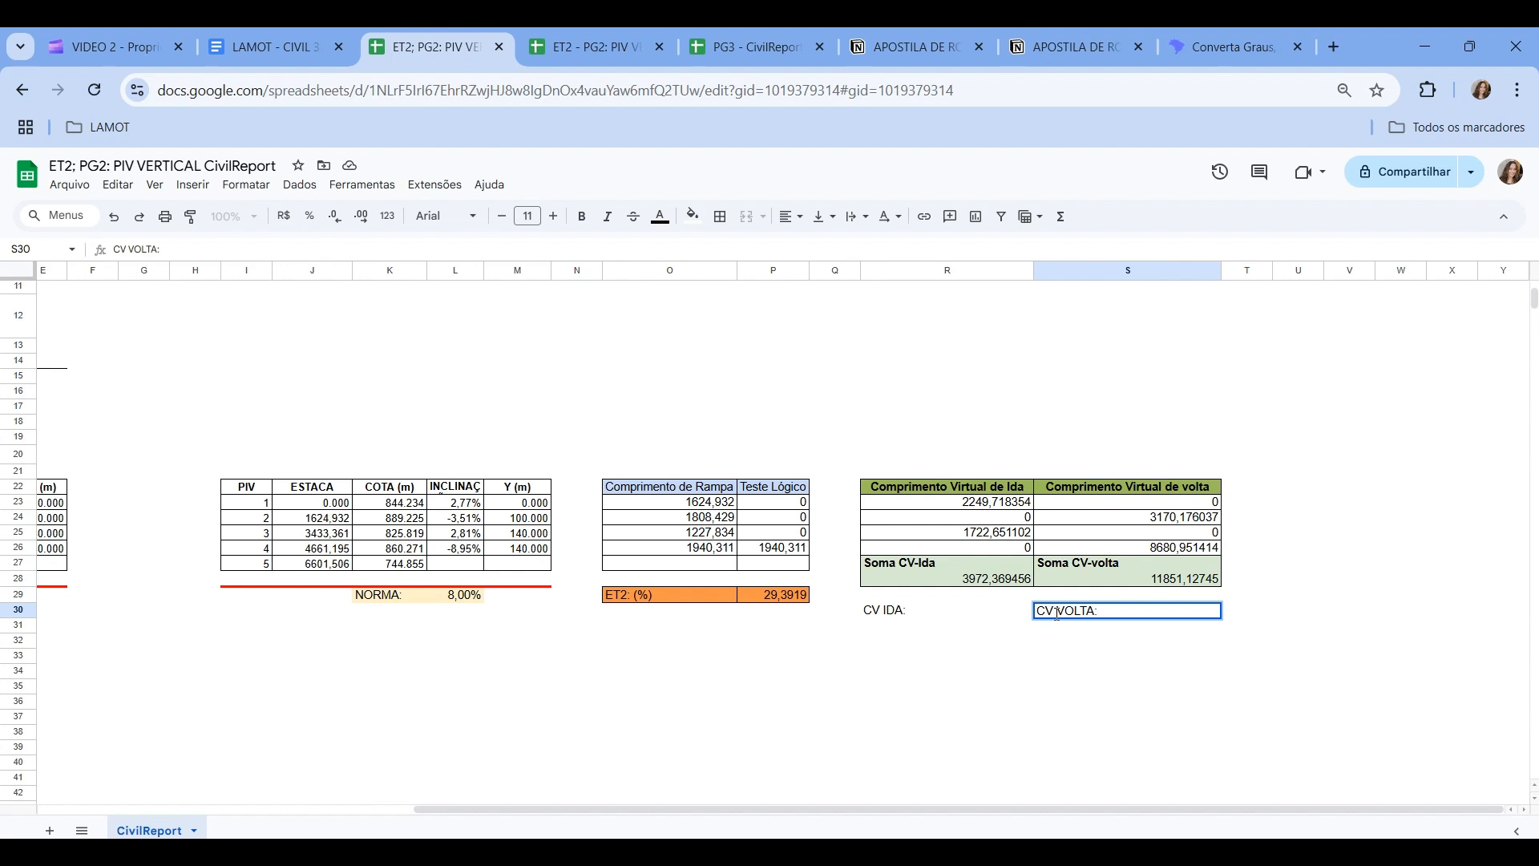
- Calculate CV IDA in cell R31 as the outbound sum plus the alignment's final station, using =R28+J27
{"action": "left_click", "coordinate": [957, 641]}
{"action": "left_click", "coordinate": [932, 630]}
{"action": "type", "text": "="}
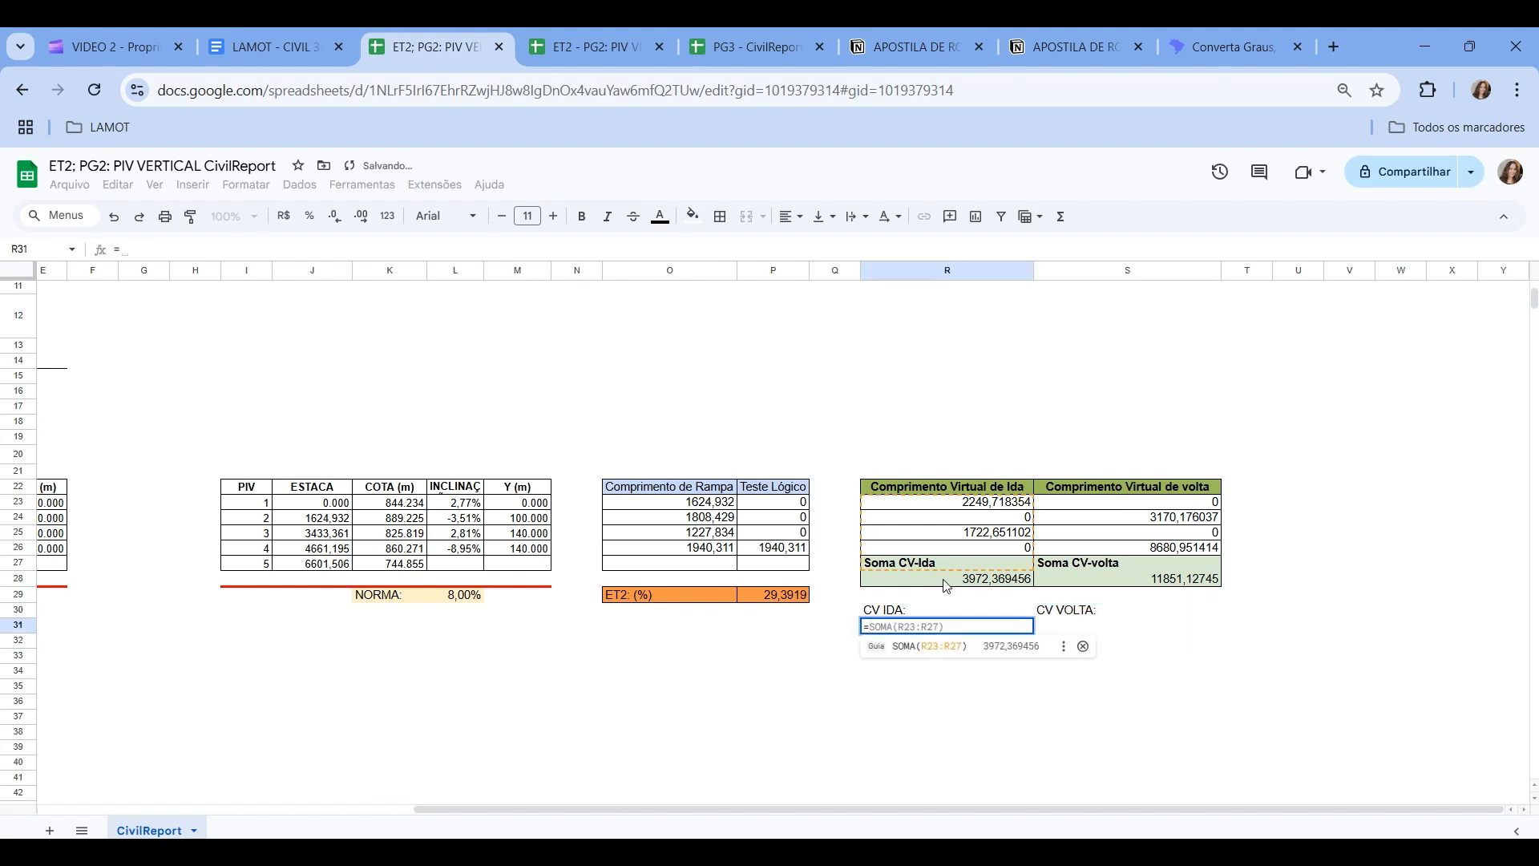
{"action": "left_click", "coordinate": [946, 578]}
{"action": "type", "text": "+"}
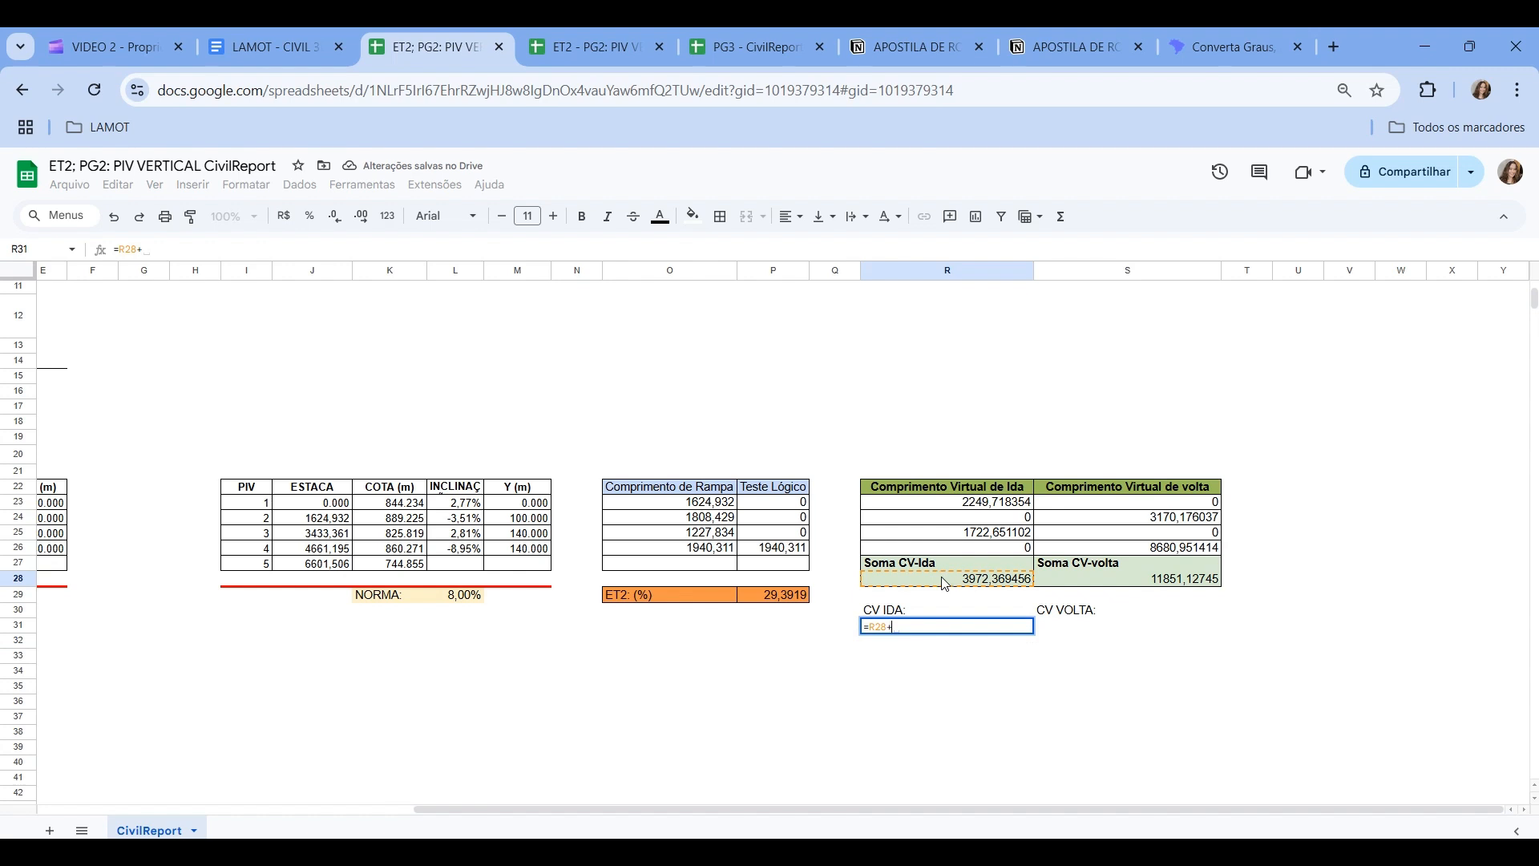
{"action": "left_click", "coordinate": [328, 564]}
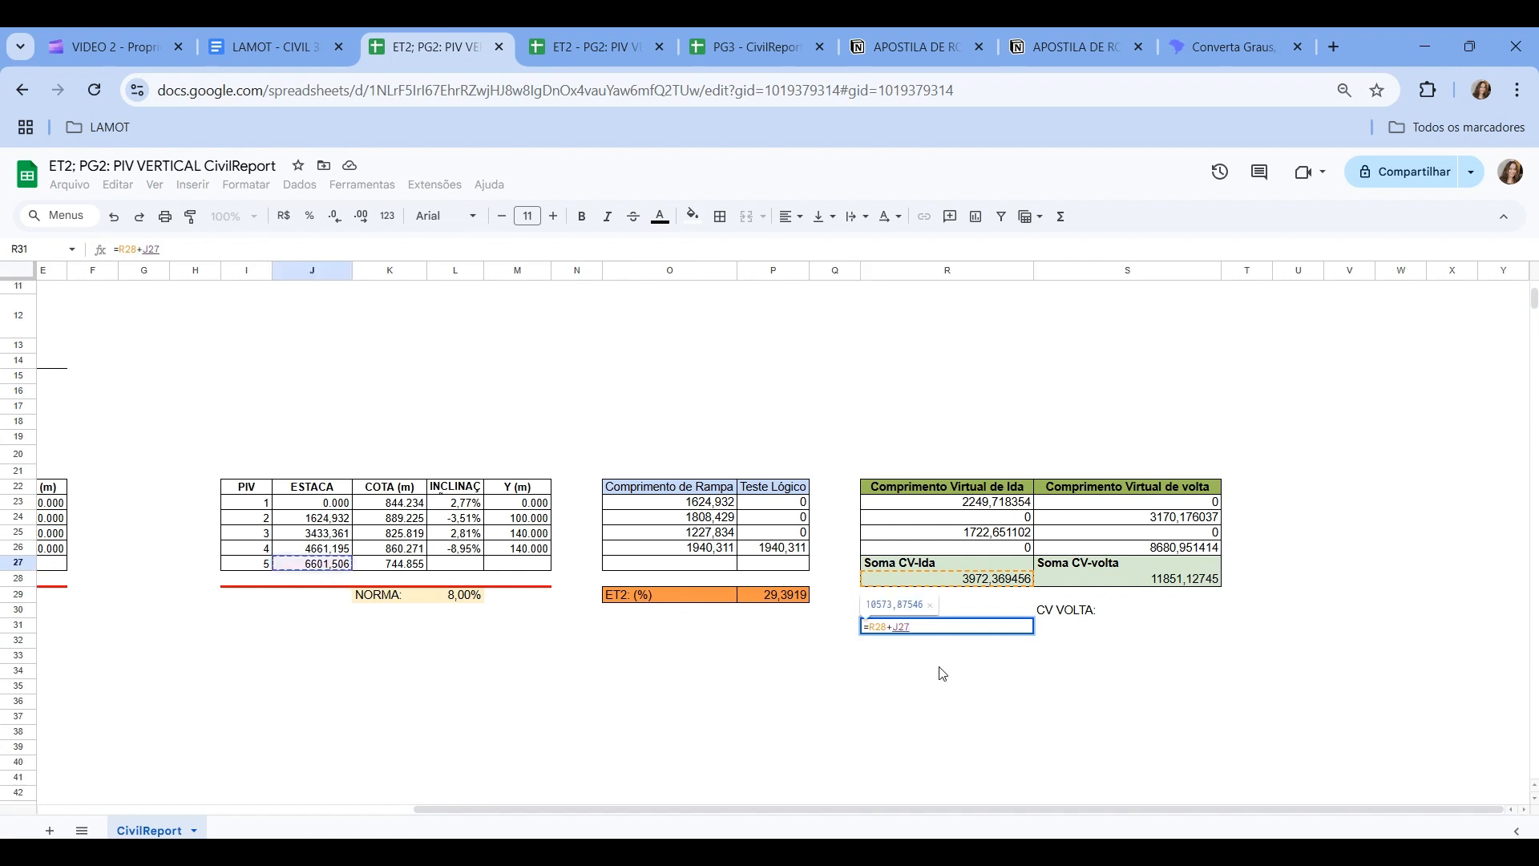
{"action": "key", "text": "Return"}
- Calculate CV VOLTA in cell S31 as the return sum plus the alignment's final station, using =S28+J27
{"action": "left_click", "coordinate": [1060, 629]}
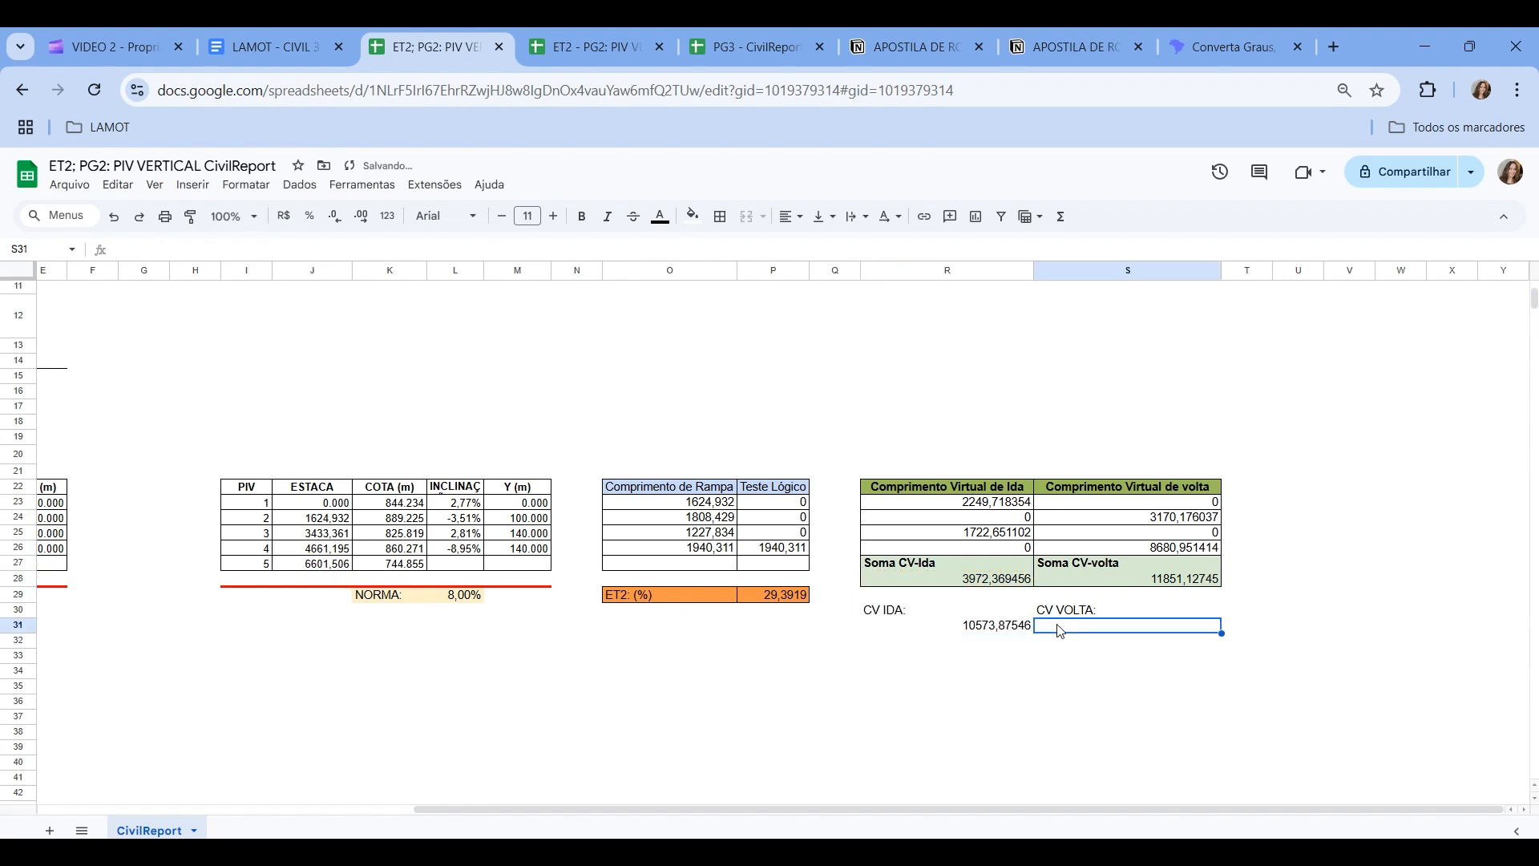
{"action": "type", "text": "="}
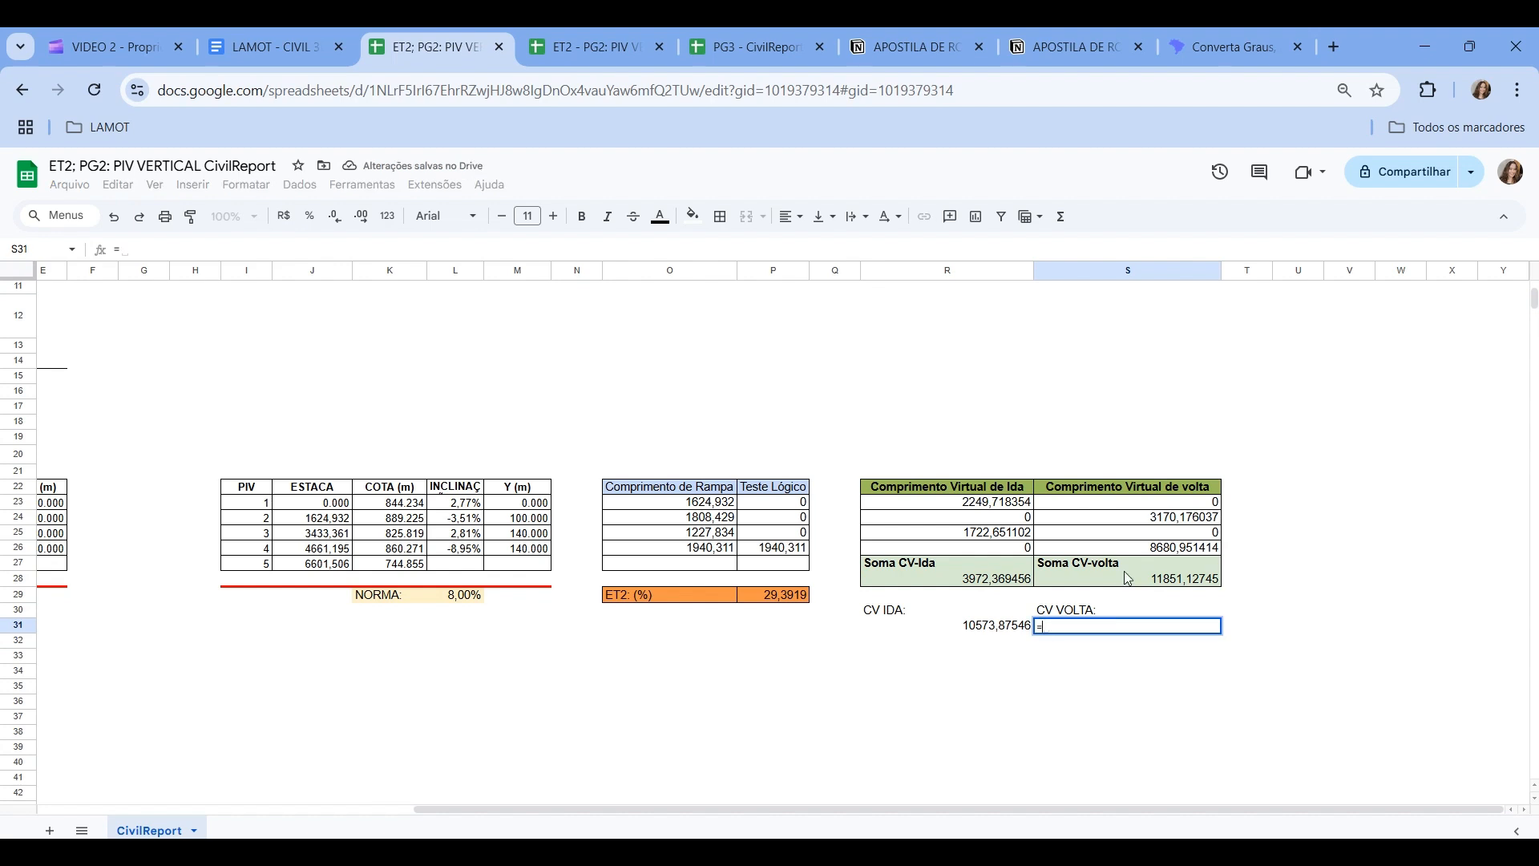
{"action": "left_click", "coordinate": [1125, 577]}
{"action": "type", "text": "+"}
{"action": "left_click", "coordinate": [293, 566]}
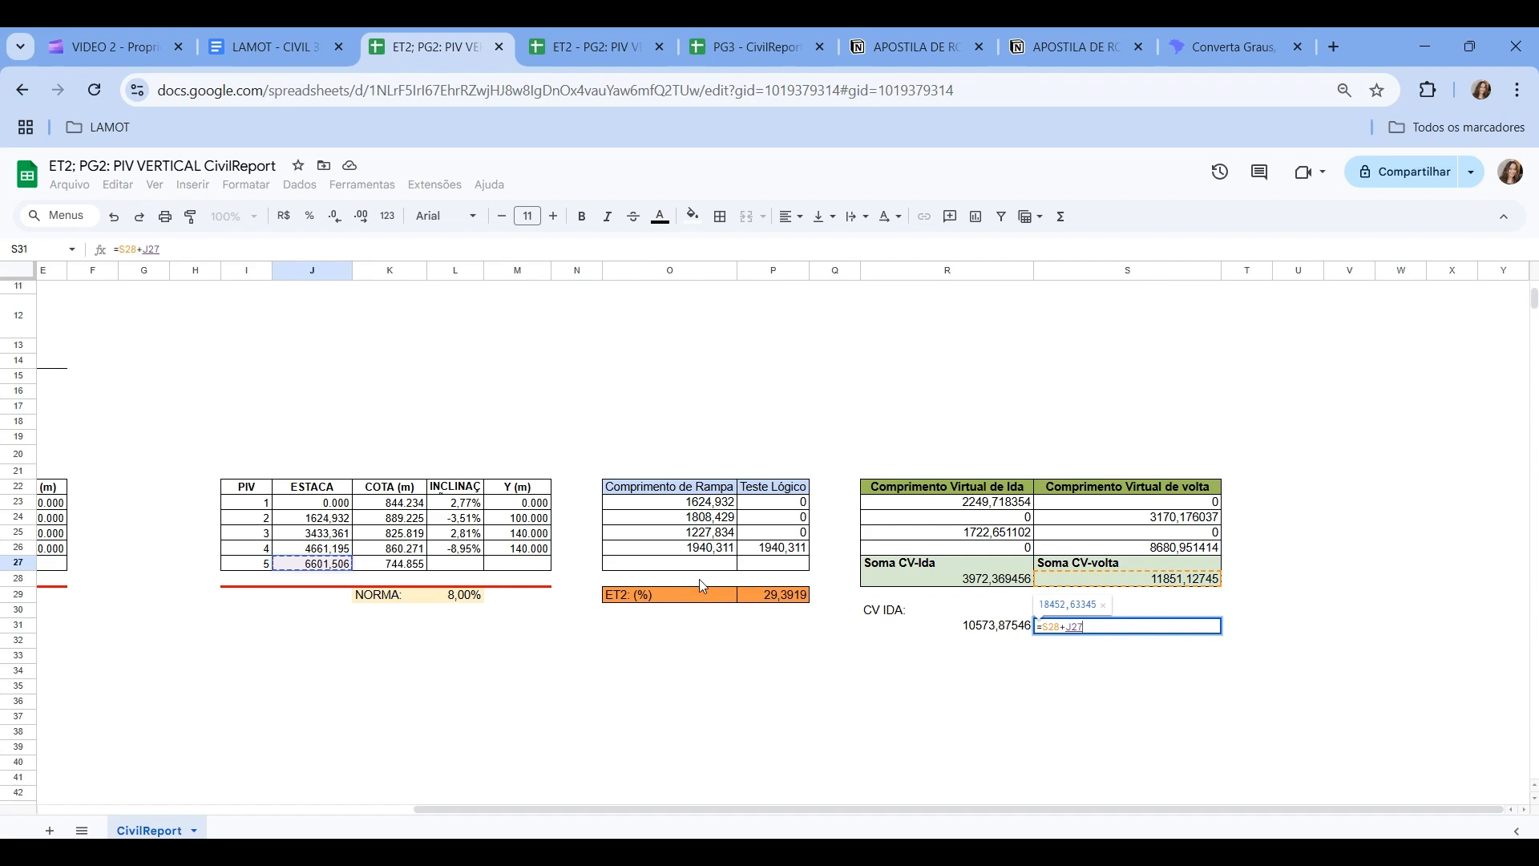
{"action": "key", "text": "Return"}
{"action": "key", "text": "Up"}
- Check the CV IDA and CV VOLTA calculations against equations 07 and 08 in the APOSTILA DE RODOVIAS PDF
{"action": "left_click", "coordinate": [999, 626]}
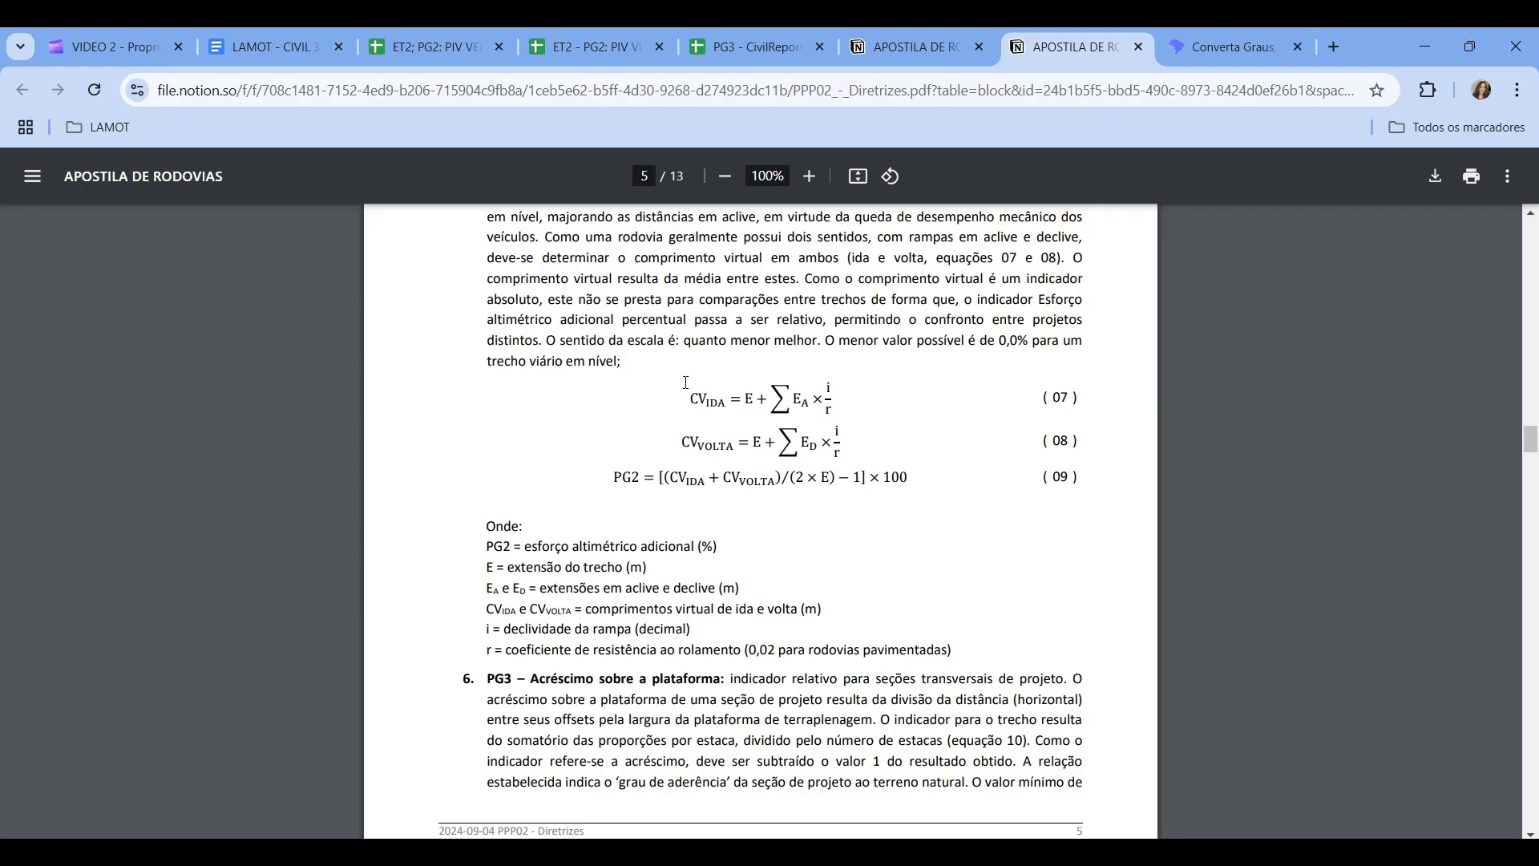
{"action": "left_click_drag", "start_coordinate": [801, 401], "coordinate": [853, 463]}
{"action": "left_click", "coordinate": [858, 405]}
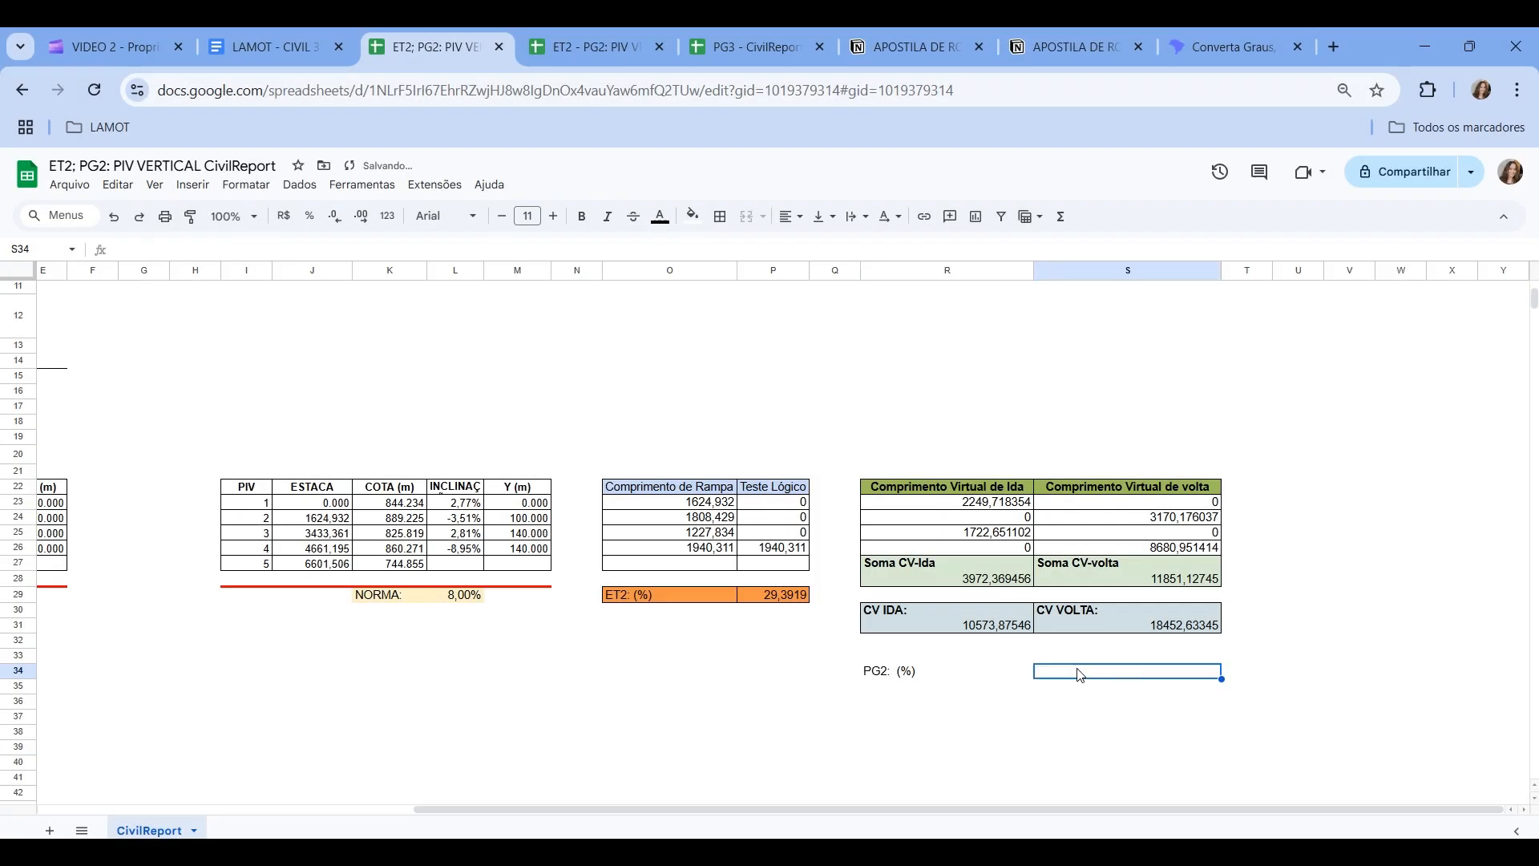
- Calculate PG2 in cell S34 from both virtual lengths and the total extension with =(R31+S31)/(2*J27)-1
{"action": "type", "text": "="}
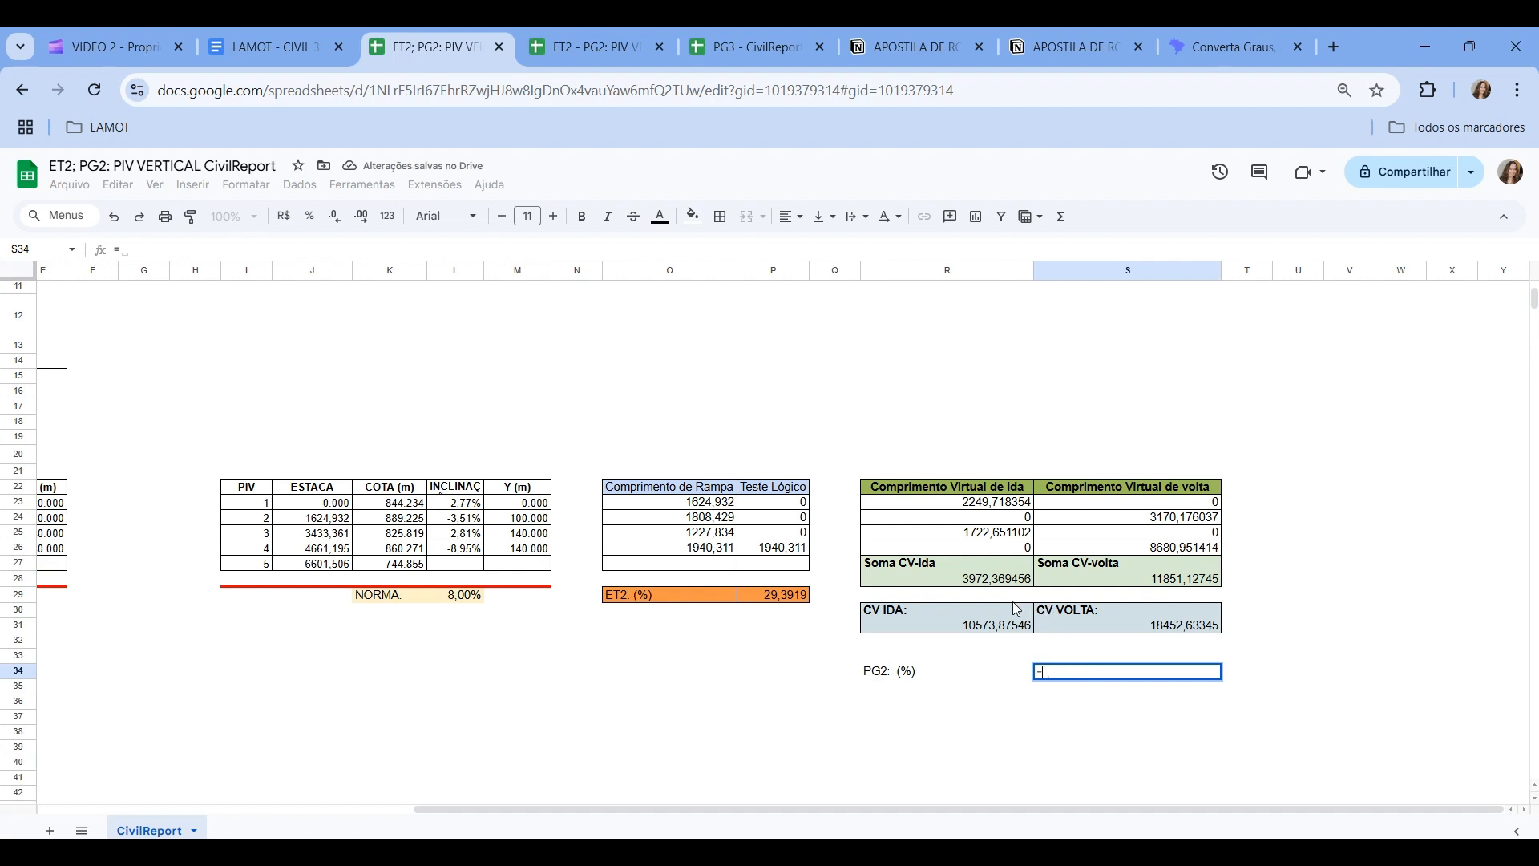
{"action": "type", "text": "("}
{"action": "left_click", "coordinate": [1003, 633]}
{"action": "type", "text": "+"}
{"action": "left_click", "coordinate": [1076, 630]}
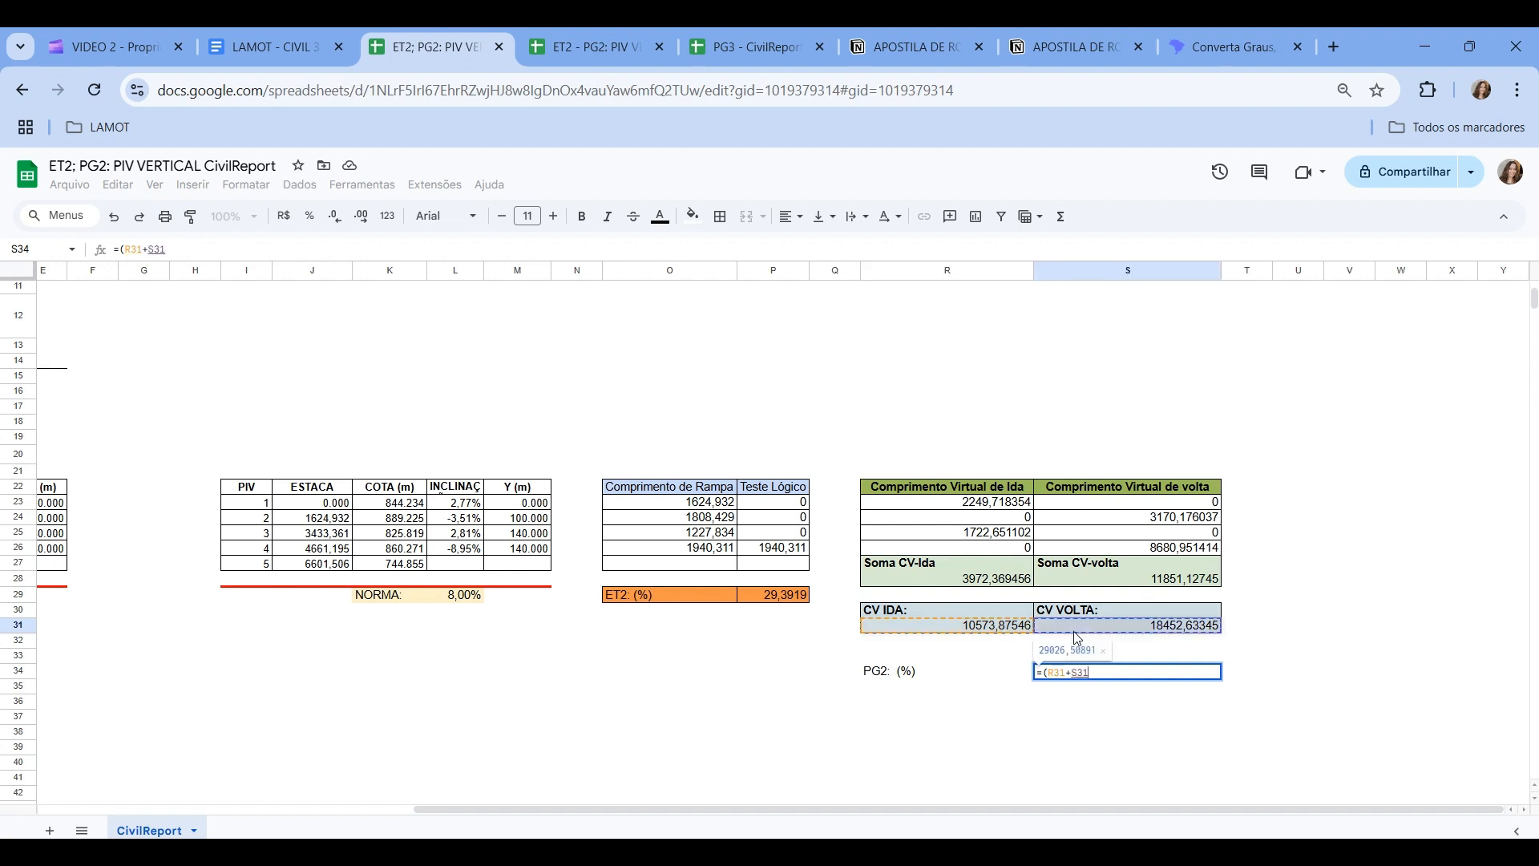
{"action": "type", "text": ")"}
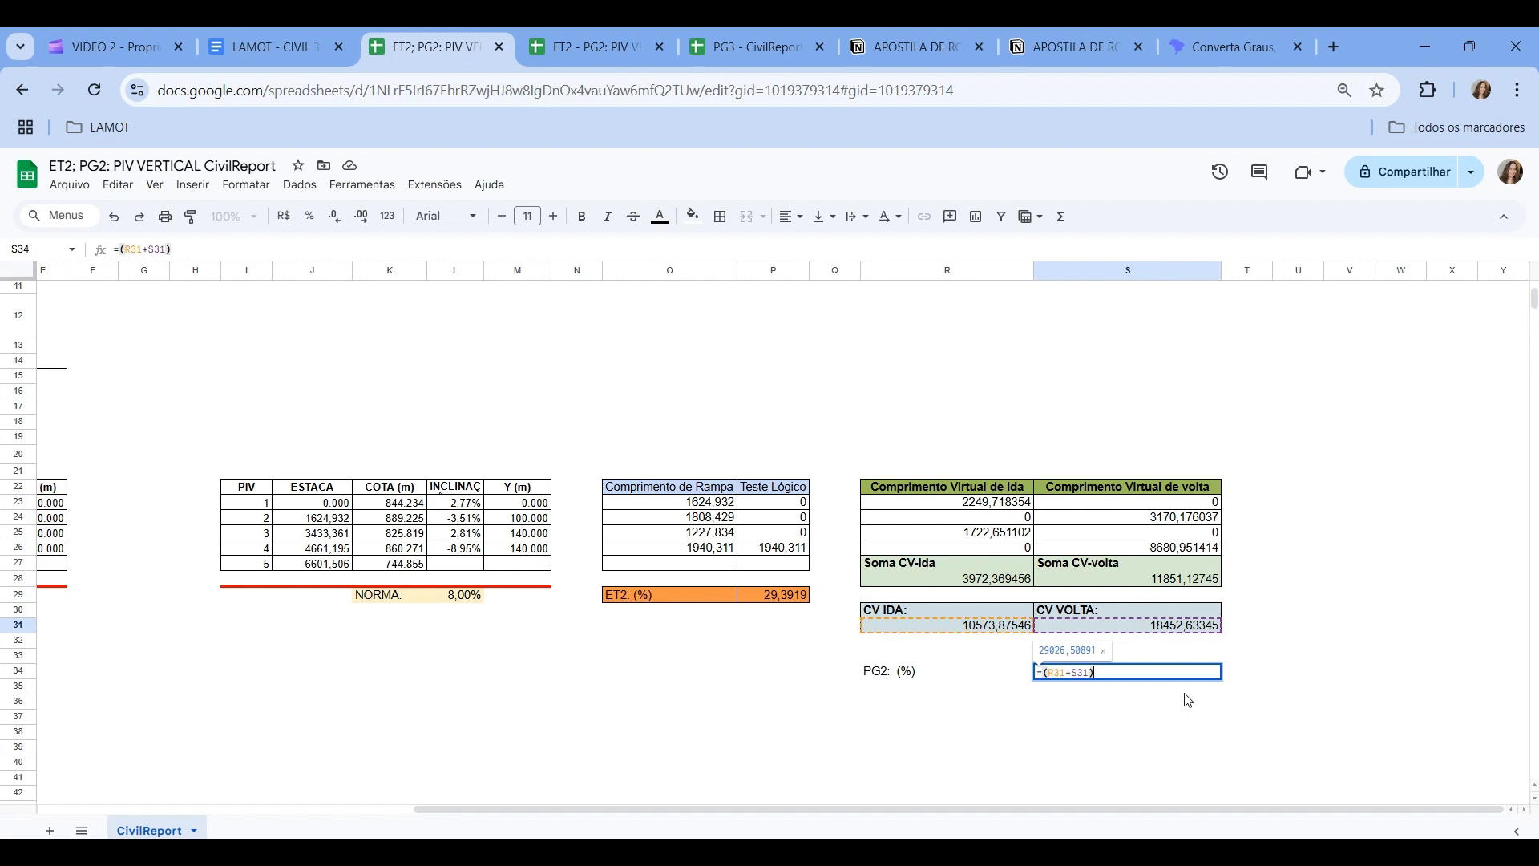
{"action": "type", "text": "/(2"}
{"action": "type", "text": "*"}
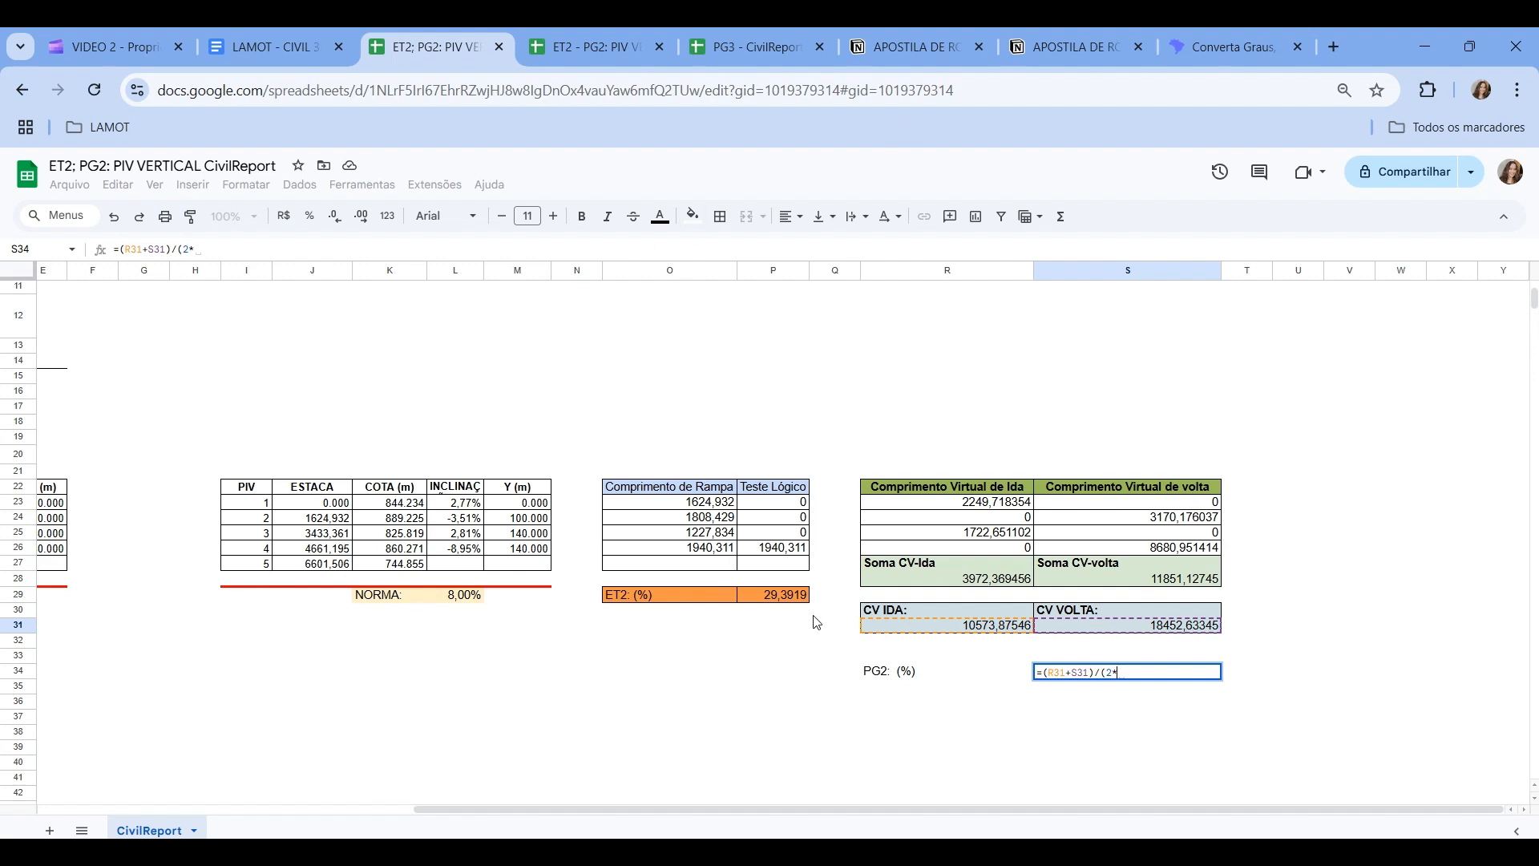
{"action": "left_click", "coordinate": [321, 563]}
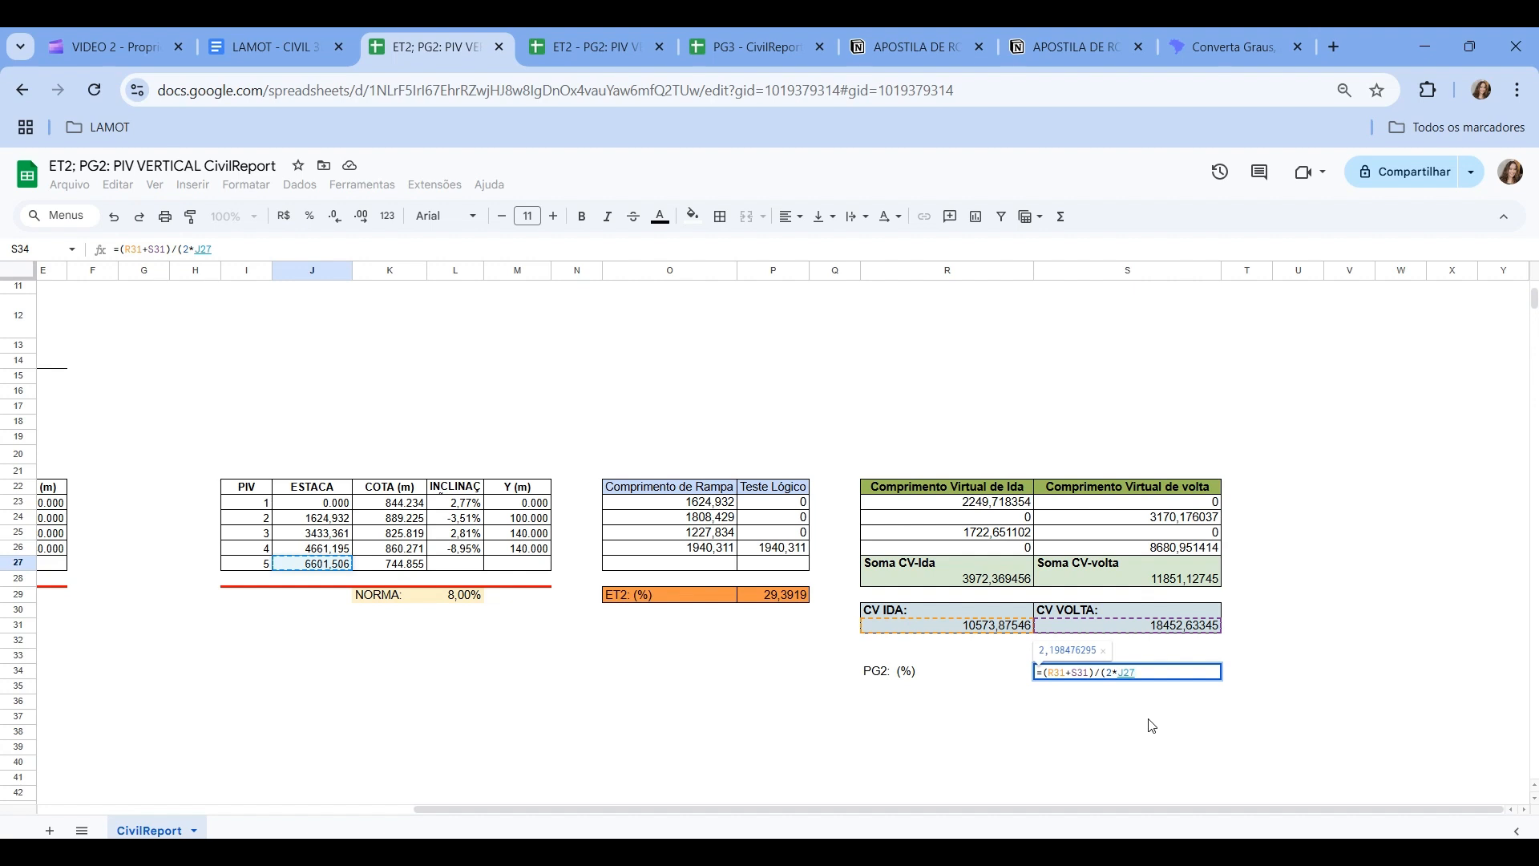
{"action": "type", "text": ")-1"}
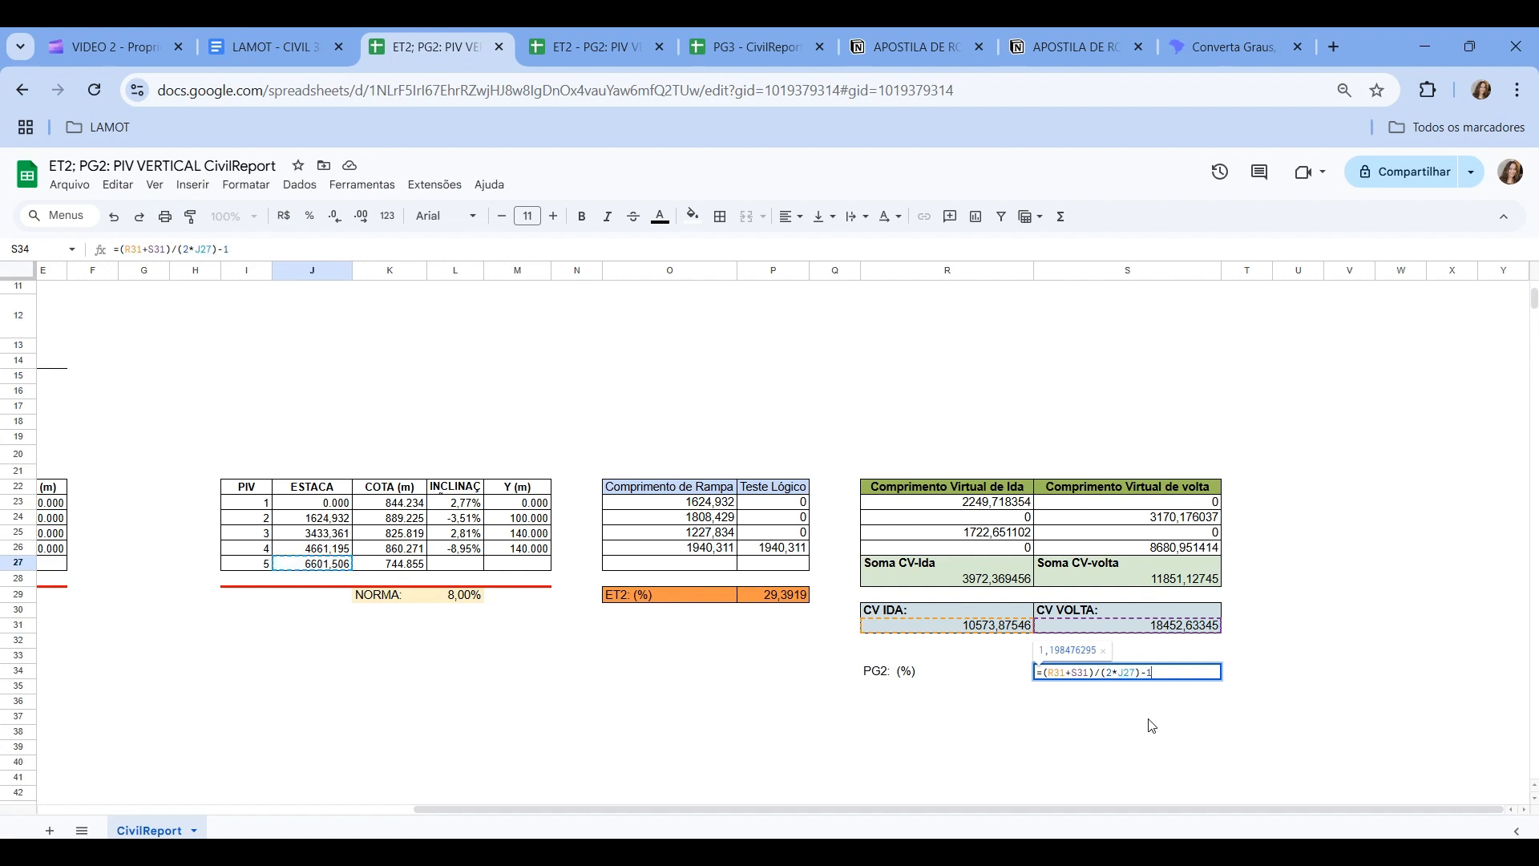
{"action": "key", "text": "Return"}
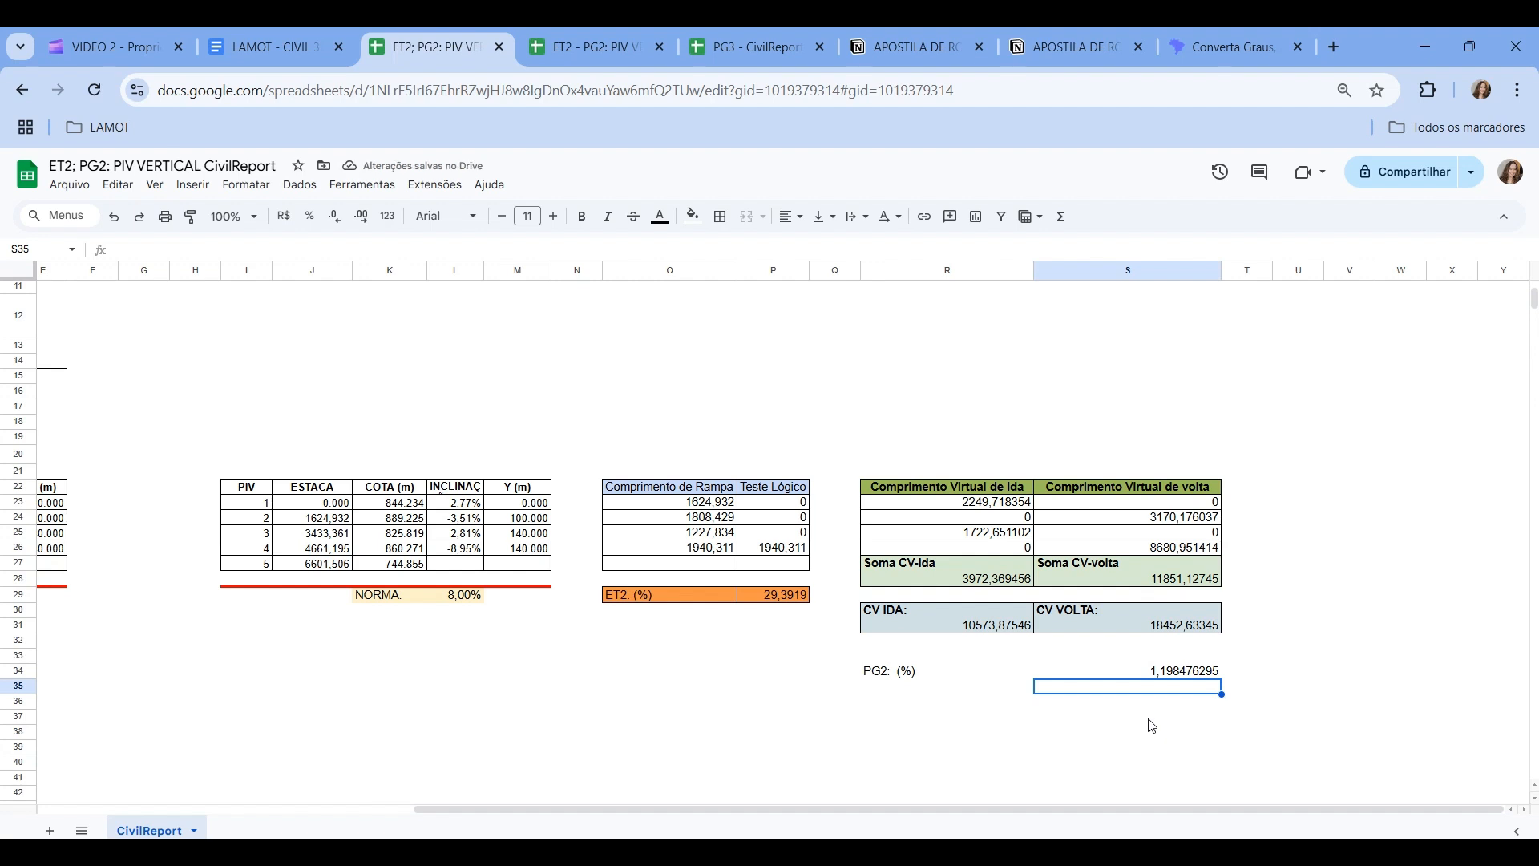
- Format the PG2 result in S34 as a percentage and style R34:S34 with bold text, borders and a green fill
{"action": "left_click", "coordinate": [1099, 673]}
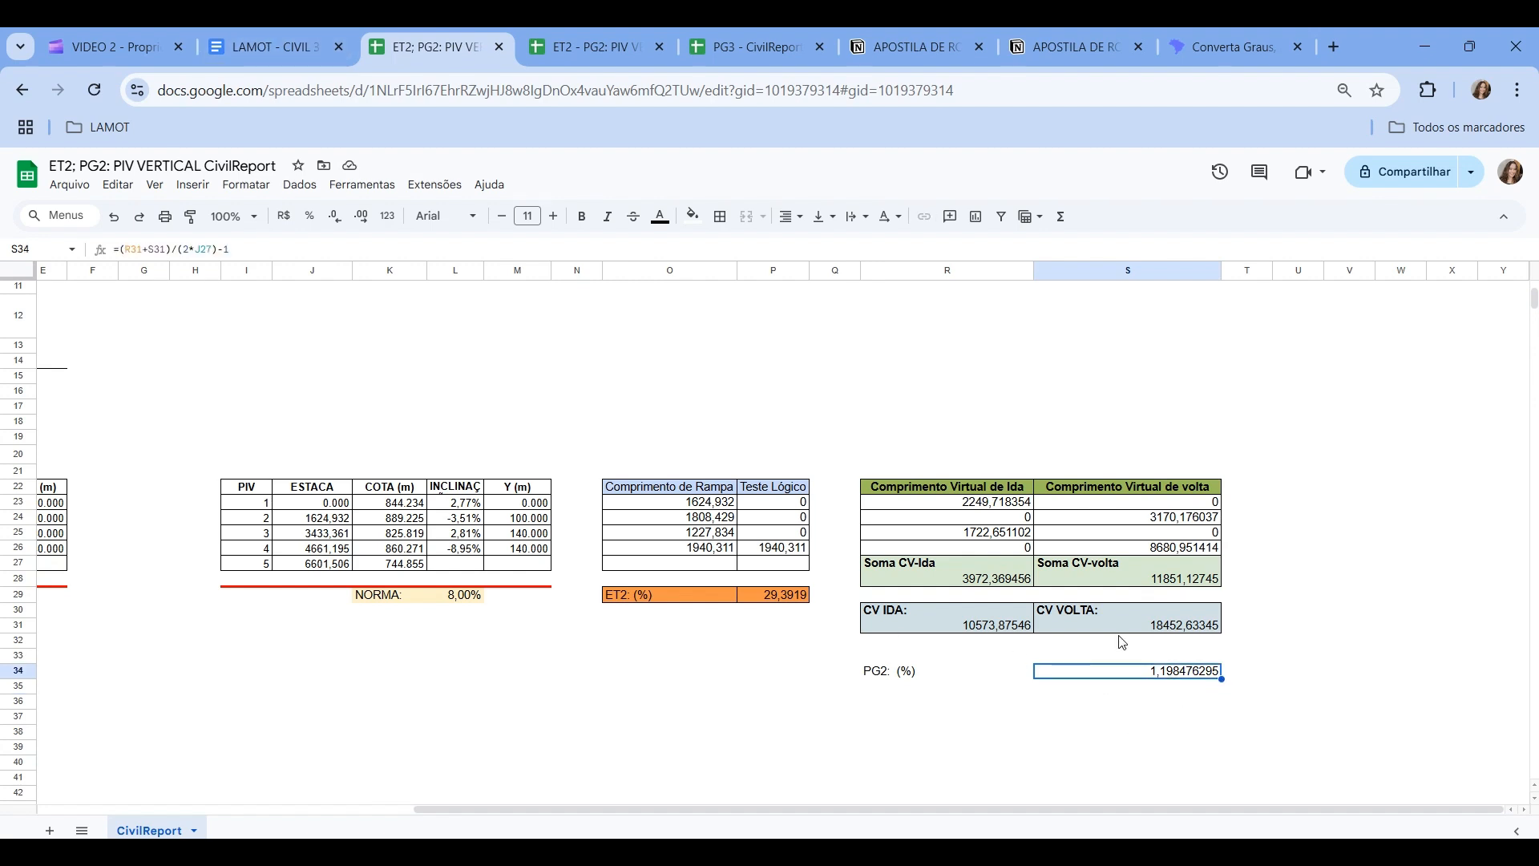
{"action": "left_click", "coordinate": [310, 216]}
{"action": "left_click", "coordinate": [1238, 702]}
{"action": "left_click_drag", "start_coordinate": [1147, 681], "coordinate": [945, 677]}
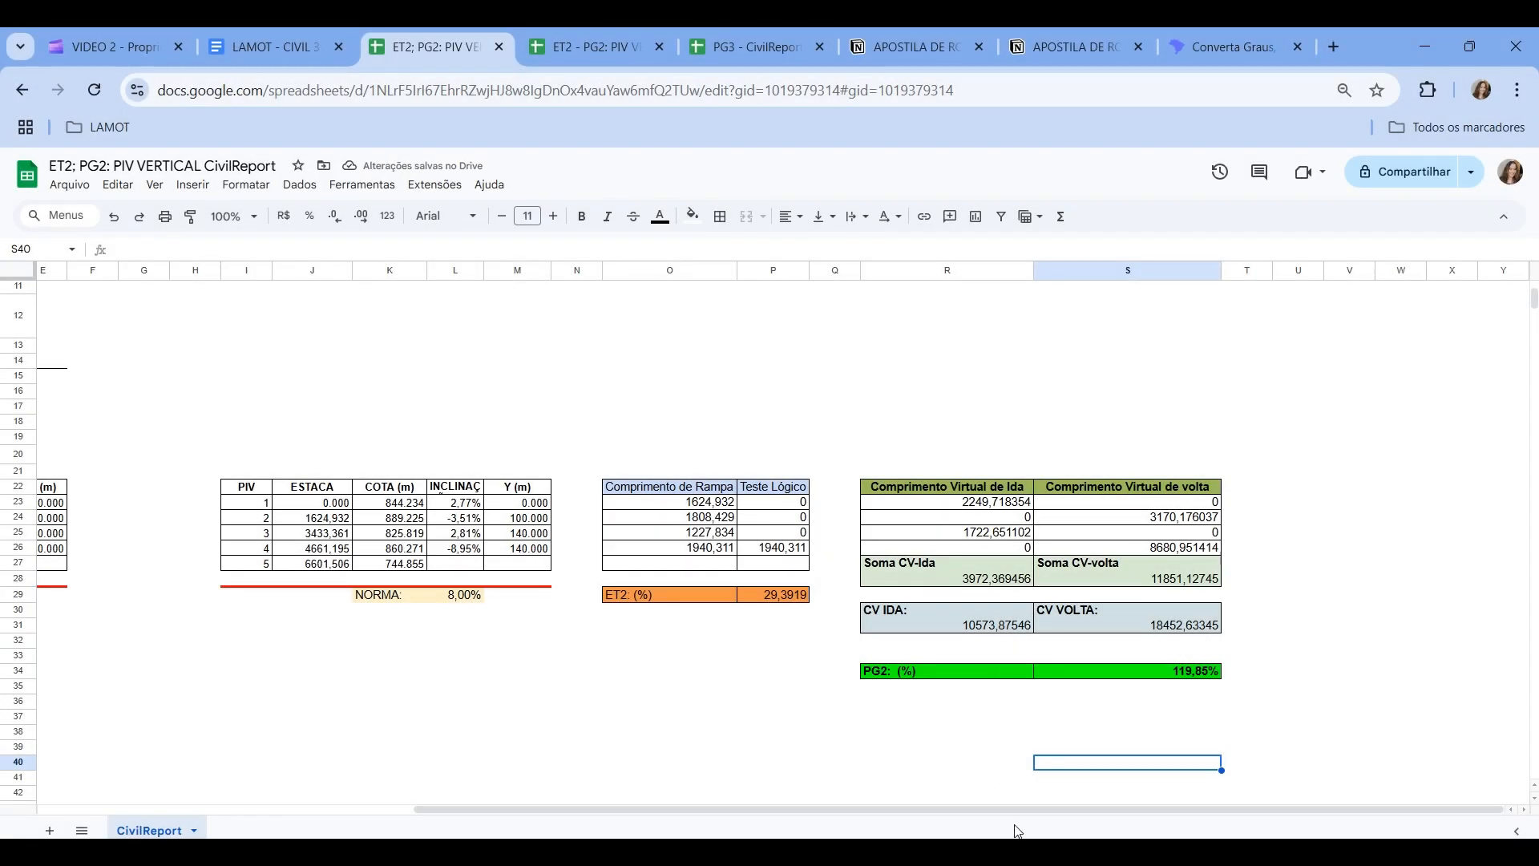
{"action": "left_click_drag", "start_coordinate": [1018, 809], "coordinate": [915, 811]}
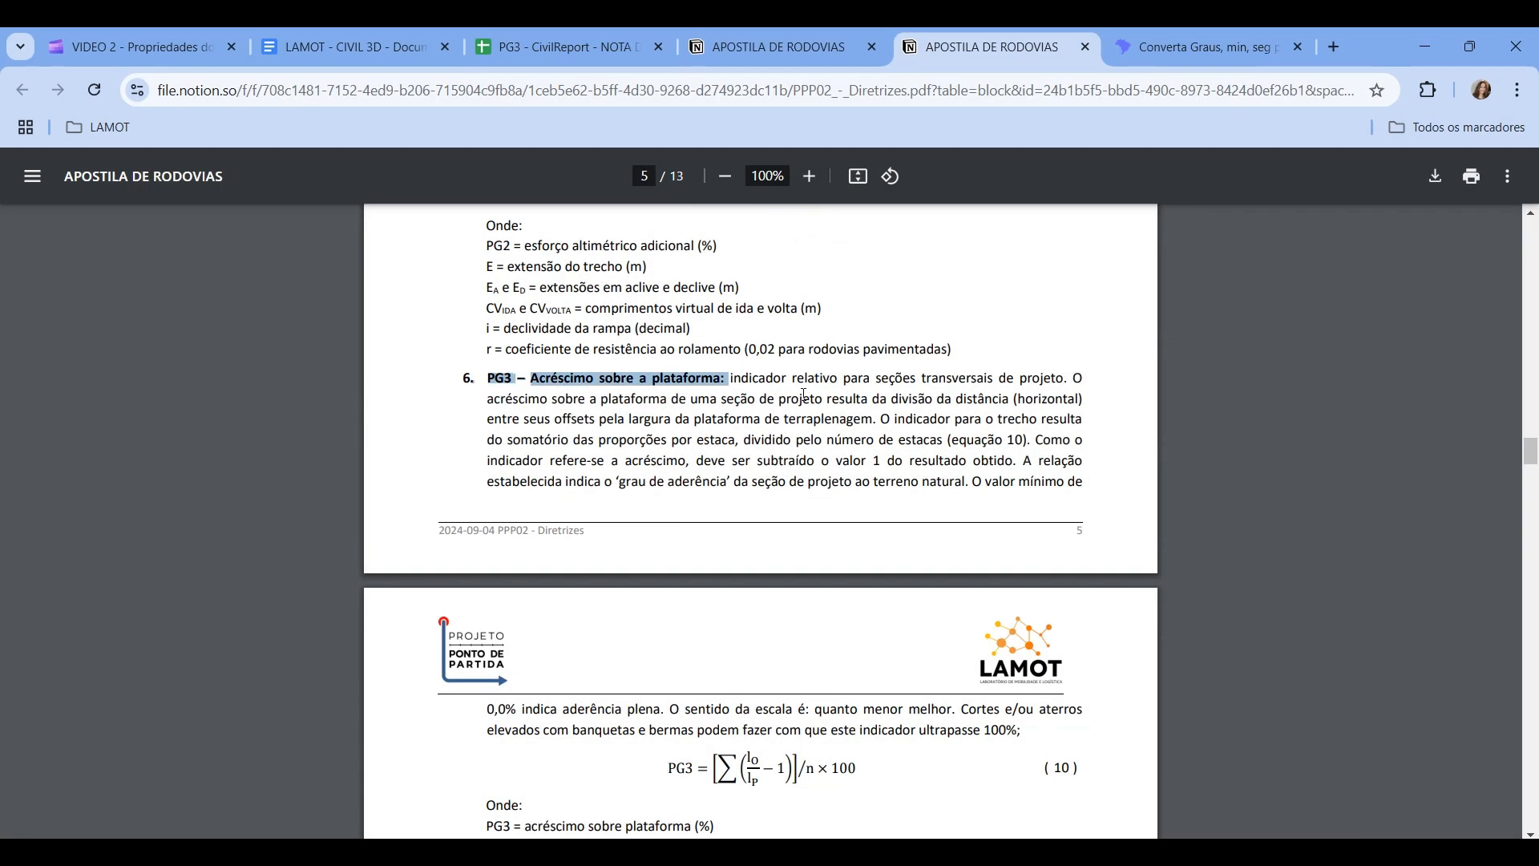
- Read the PG3 – Acréscimo sobre a plataforma definition and equation 10 with its variables in the APOSTILA DE RODOVIAS PDF
{"action": "left_click_drag", "start_coordinate": [803, 394], "coordinate": [824, 399]}
{"action": "left_click", "coordinate": [800, 476]}
{"action": "scroll", "coordinate": [663, 340], "scroll_direction": "down", "scroll_amount": 1}
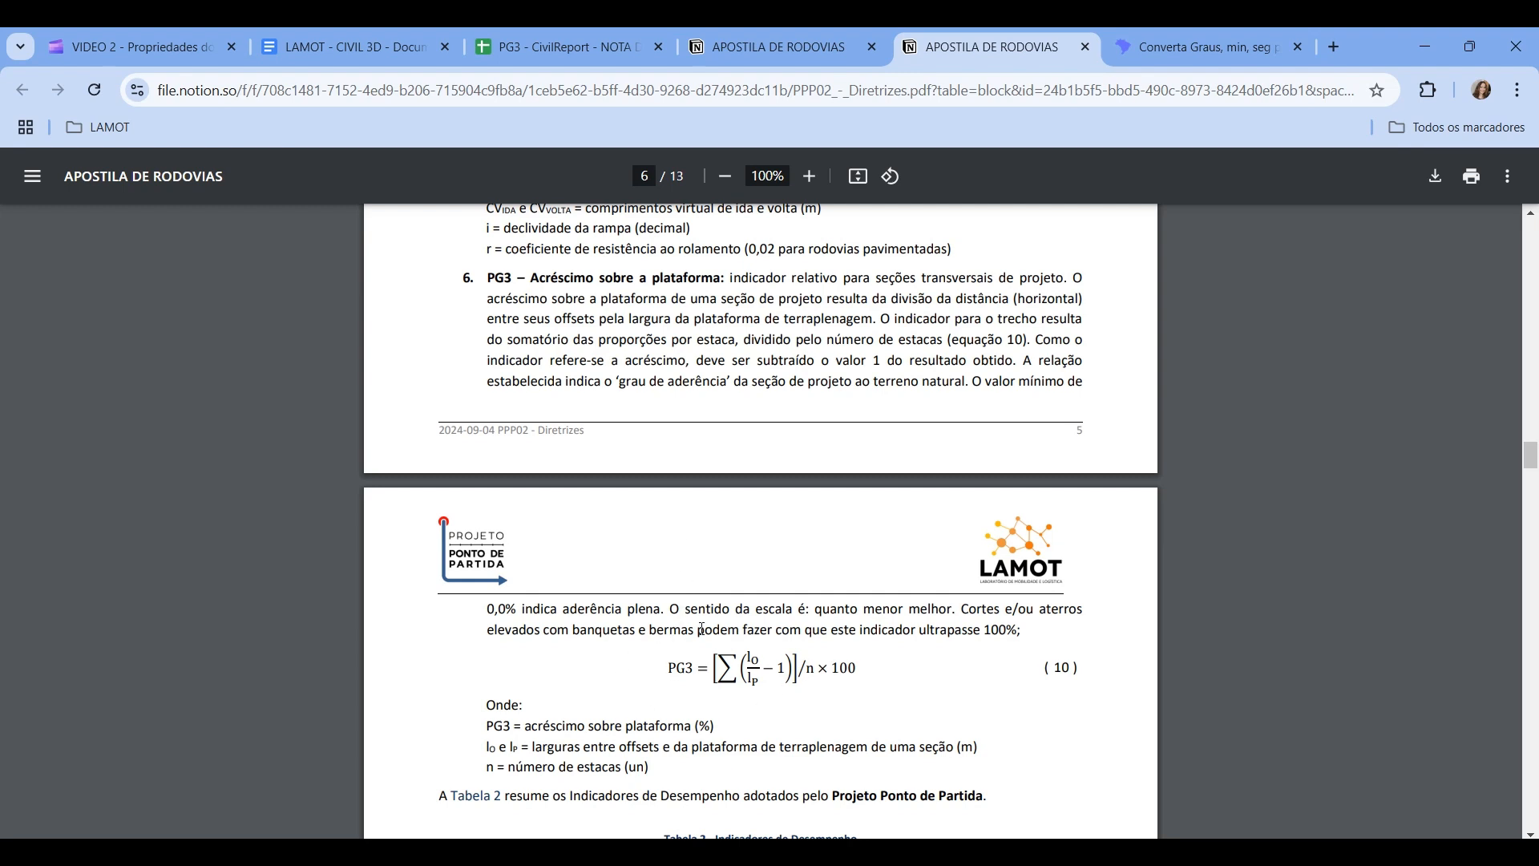
{"action": "scroll", "coordinate": [681, 577], "scroll_direction": "down", "scroll_amount": 1}
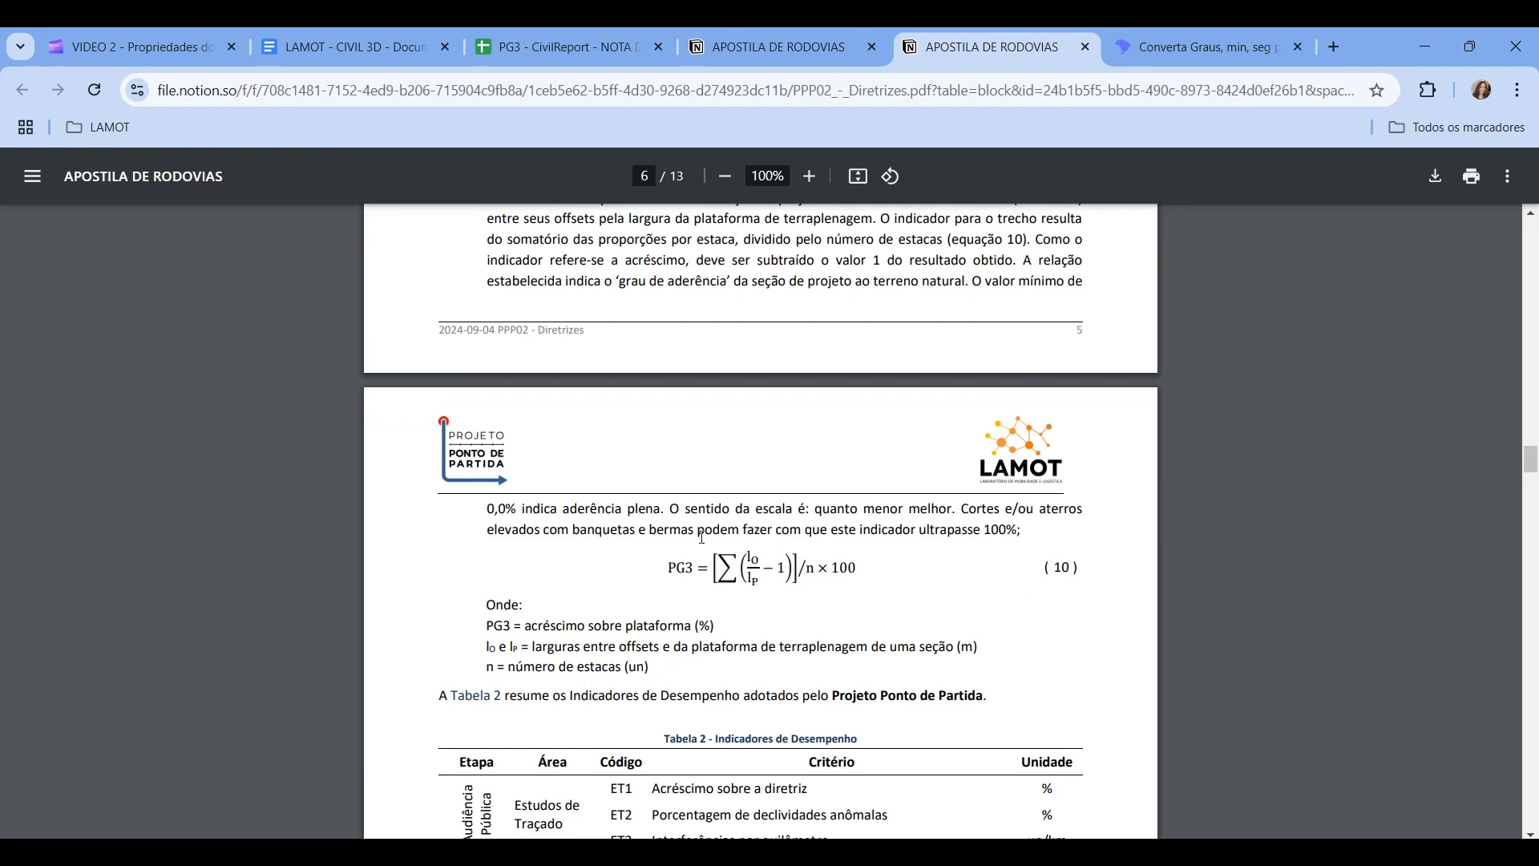
- Close the Converta Graus browser tab and switch to the VIDEO sheet of the PG3 - CivilReport - NOTA DE SERVICO spreadsheet
{"action": "left_click", "coordinate": [1297, 47]}
{"action": "left_click", "coordinate": [629, 49]}
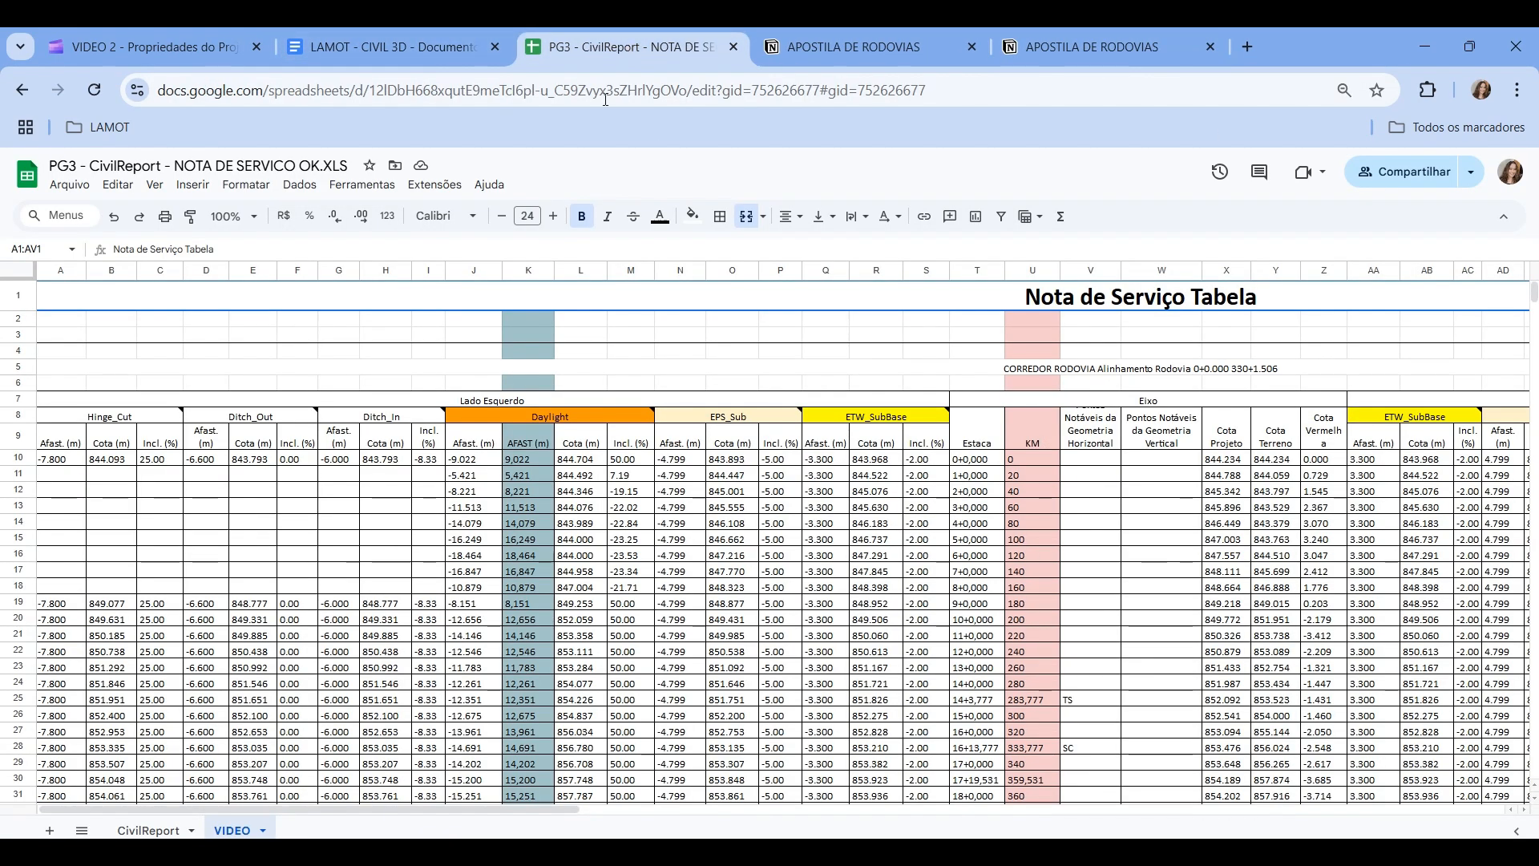
{"action": "left_click_drag", "start_coordinate": [526, 807], "coordinate": [1177, 791]}
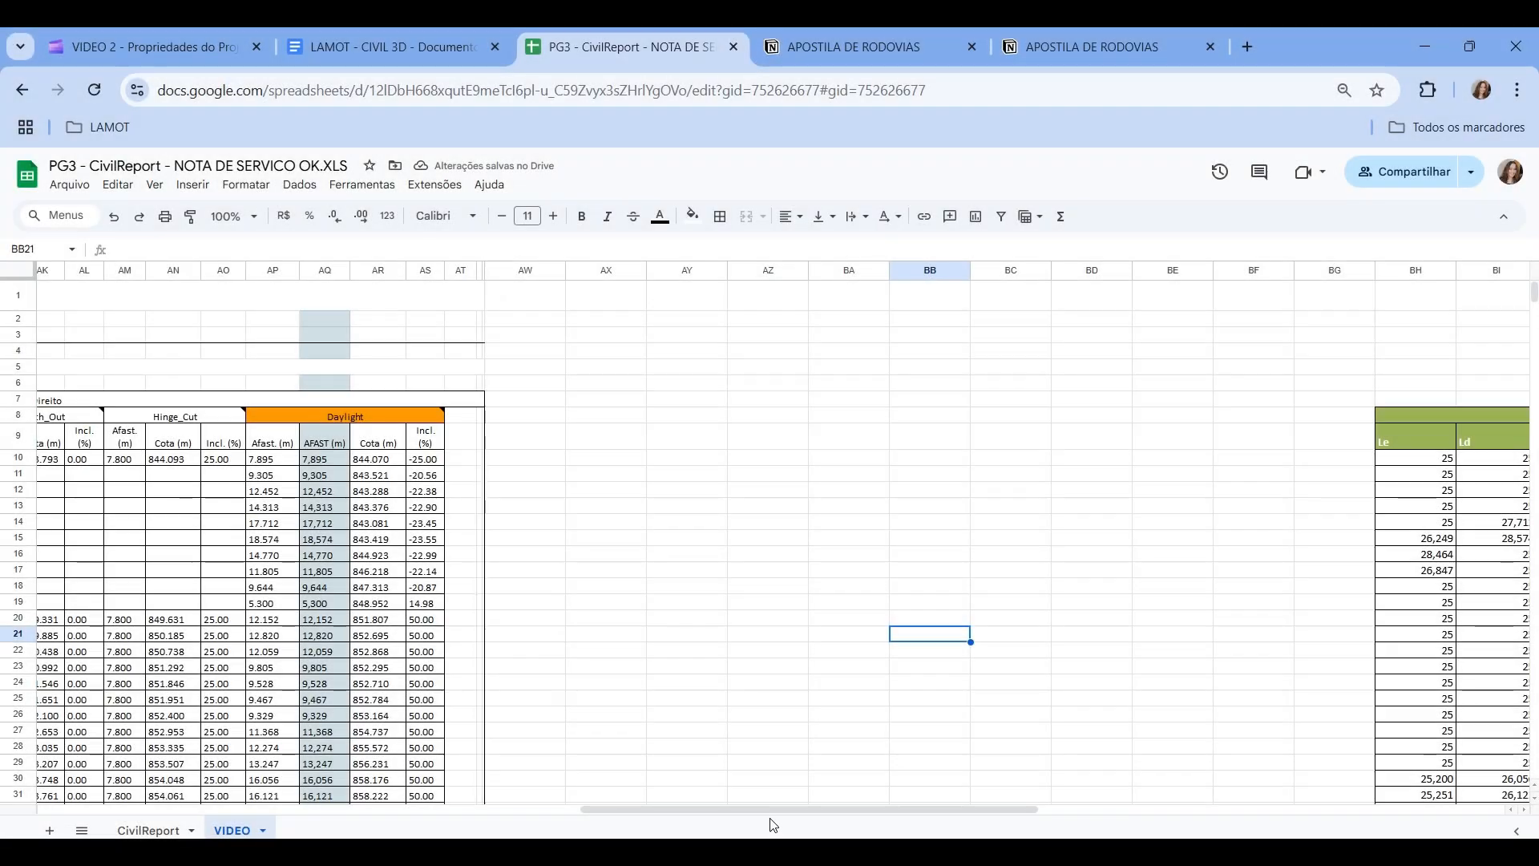
{"action": "scroll", "coordinate": [762, 814], "scroll_direction": "left", "scroll_amount": 2}
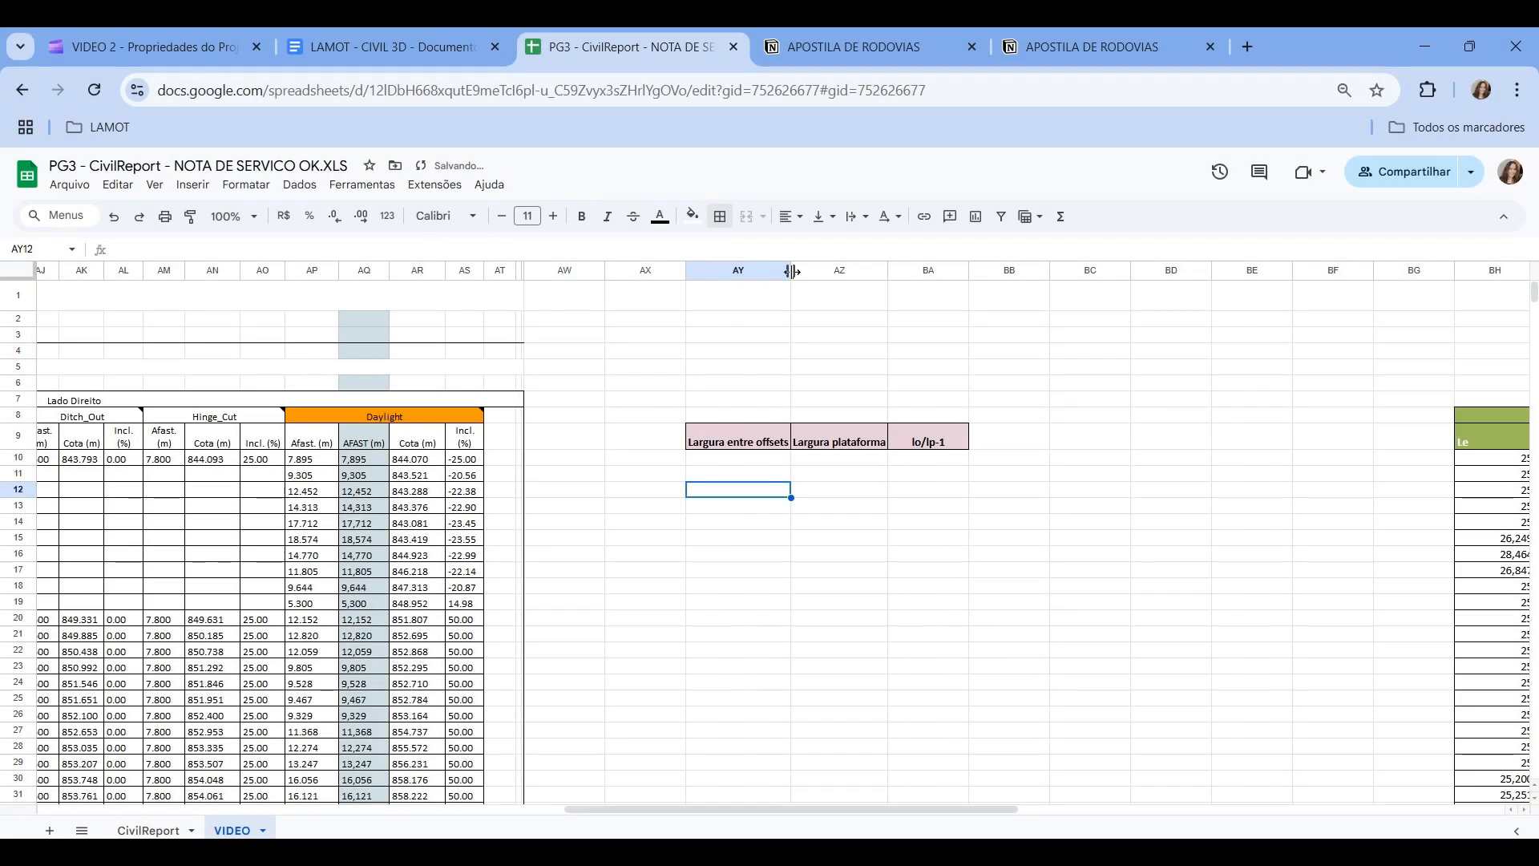
- Widen columns AY and AZ and complete their row 9 headers as Largura entre offsets (lo) and Largura plataforma (lp)
{"action": "left_click_drag", "start_coordinate": [794, 270], "coordinate": [812, 270]}
{"action": "left_click_drag", "start_coordinate": [910, 272], "coordinate": [937, 271]}
{"action": "left_click", "coordinate": [968, 472]}
{"action": "left_click", "coordinate": [719, 425]}
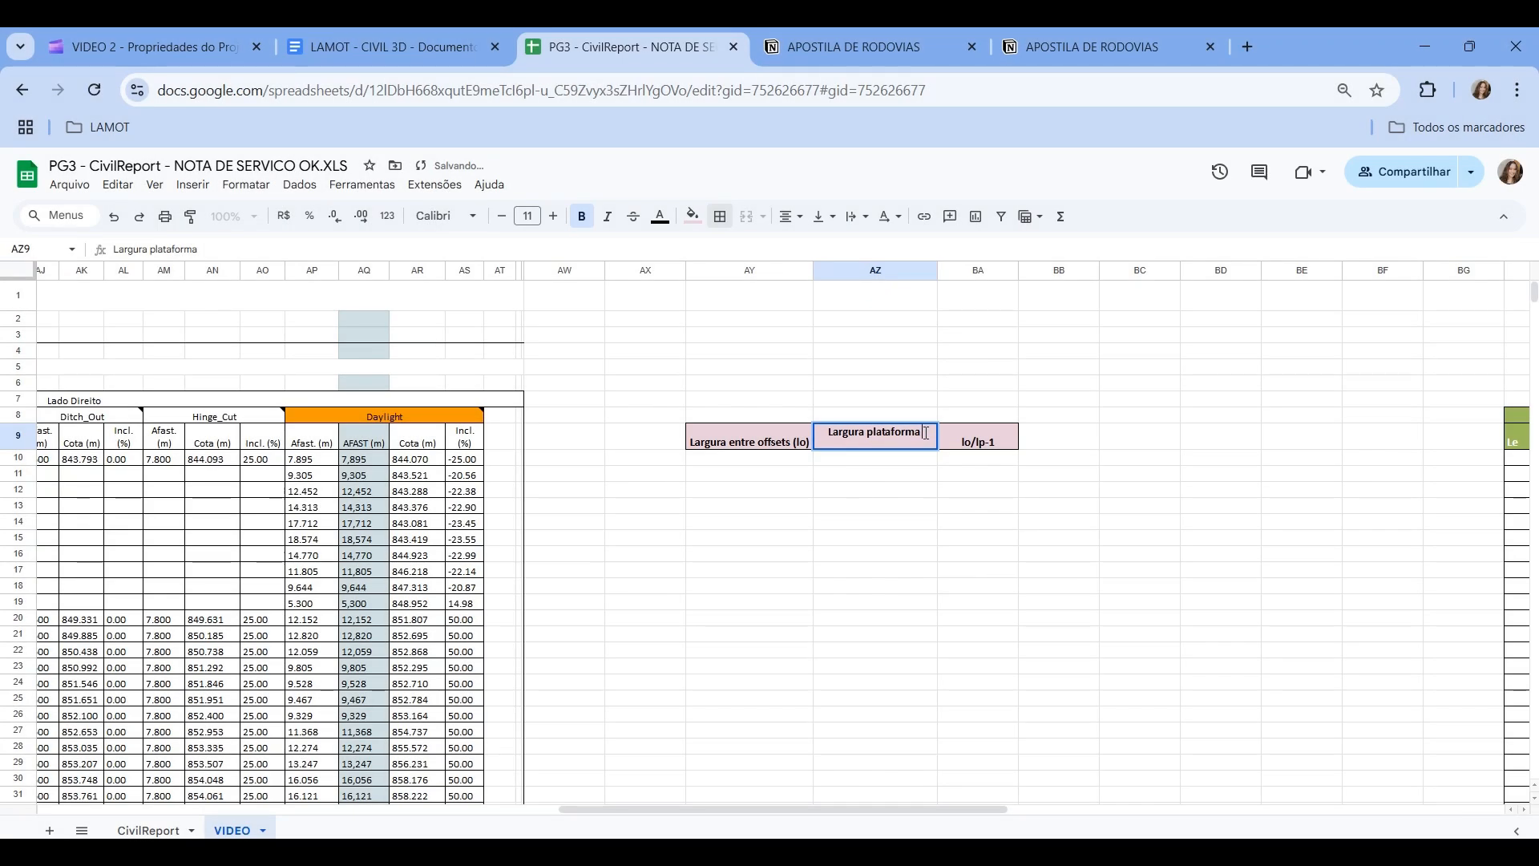
{"action": "type", "text": "(lp)"}
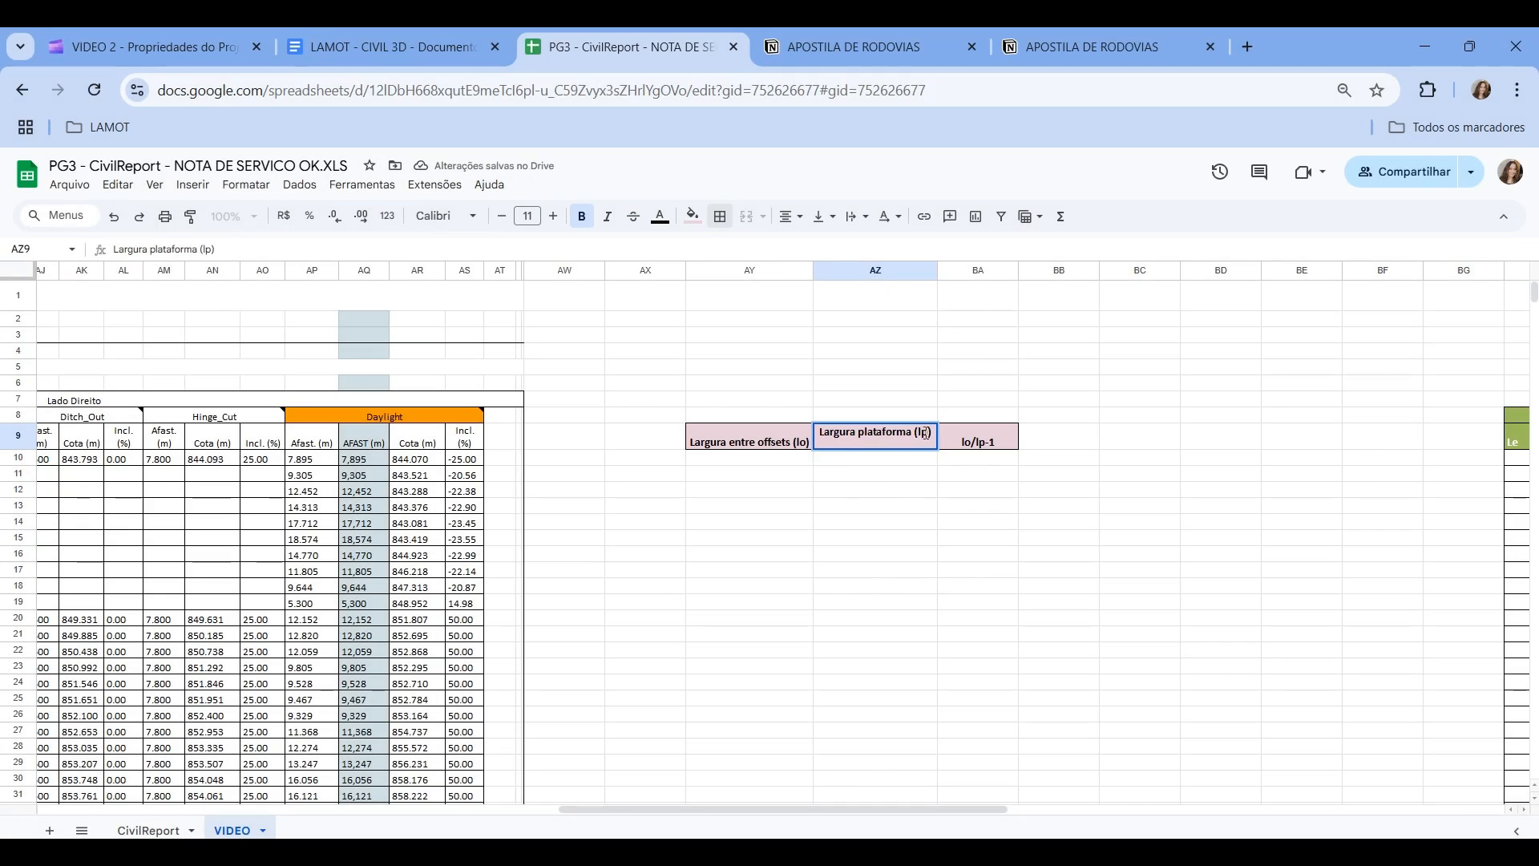
{"action": "left_click", "coordinate": [900, 523]}
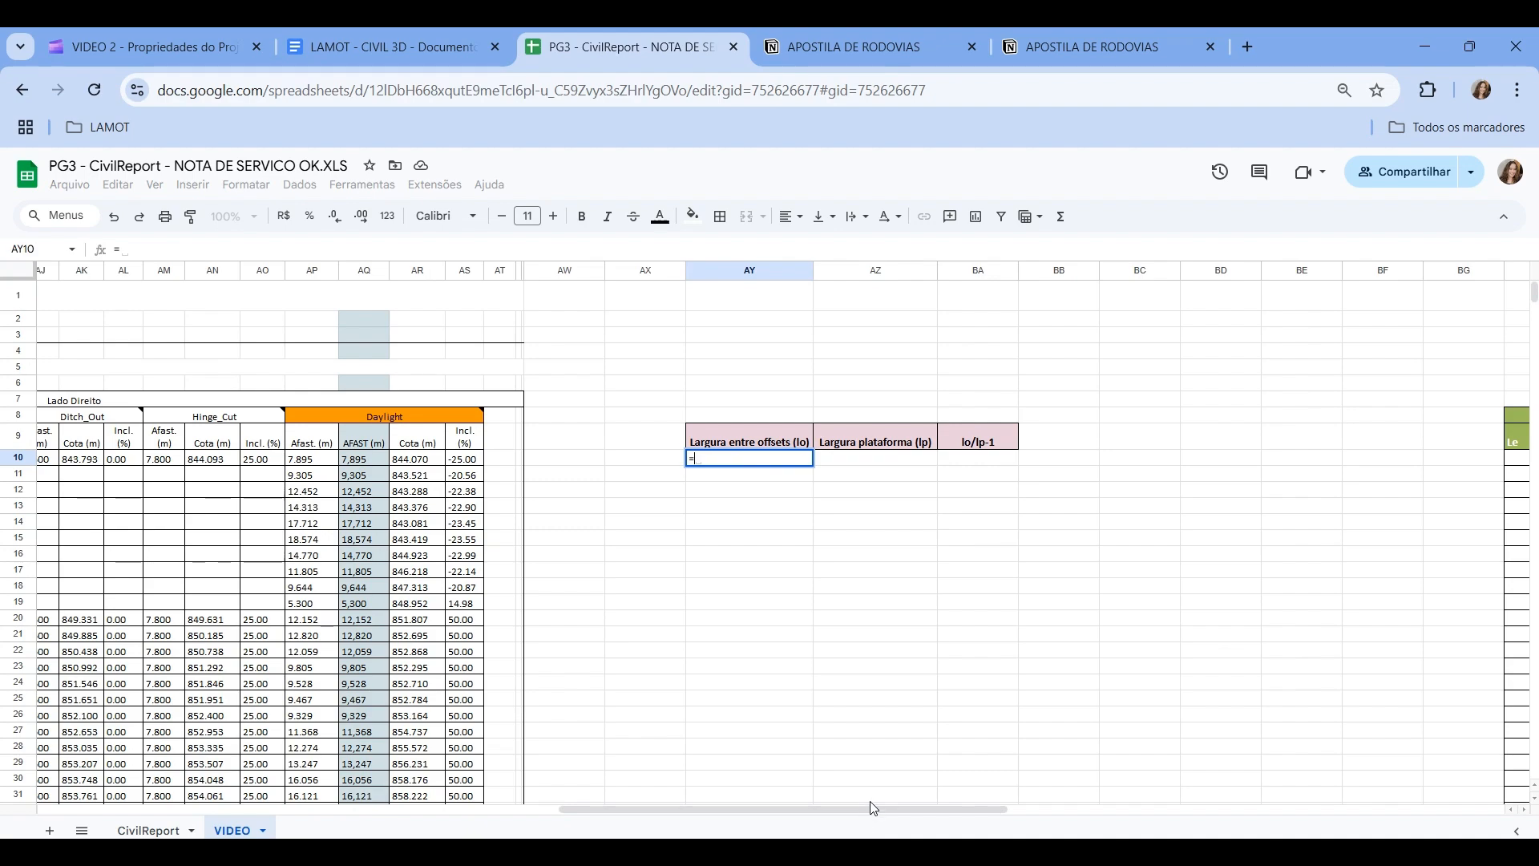
- Calculate the first station's width between offsets in AY10 by adding the two Daylight AFAST values, =K10+AQ10
{"action": "left_click_drag", "start_coordinate": [872, 808], "coordinate": [333, 818]}
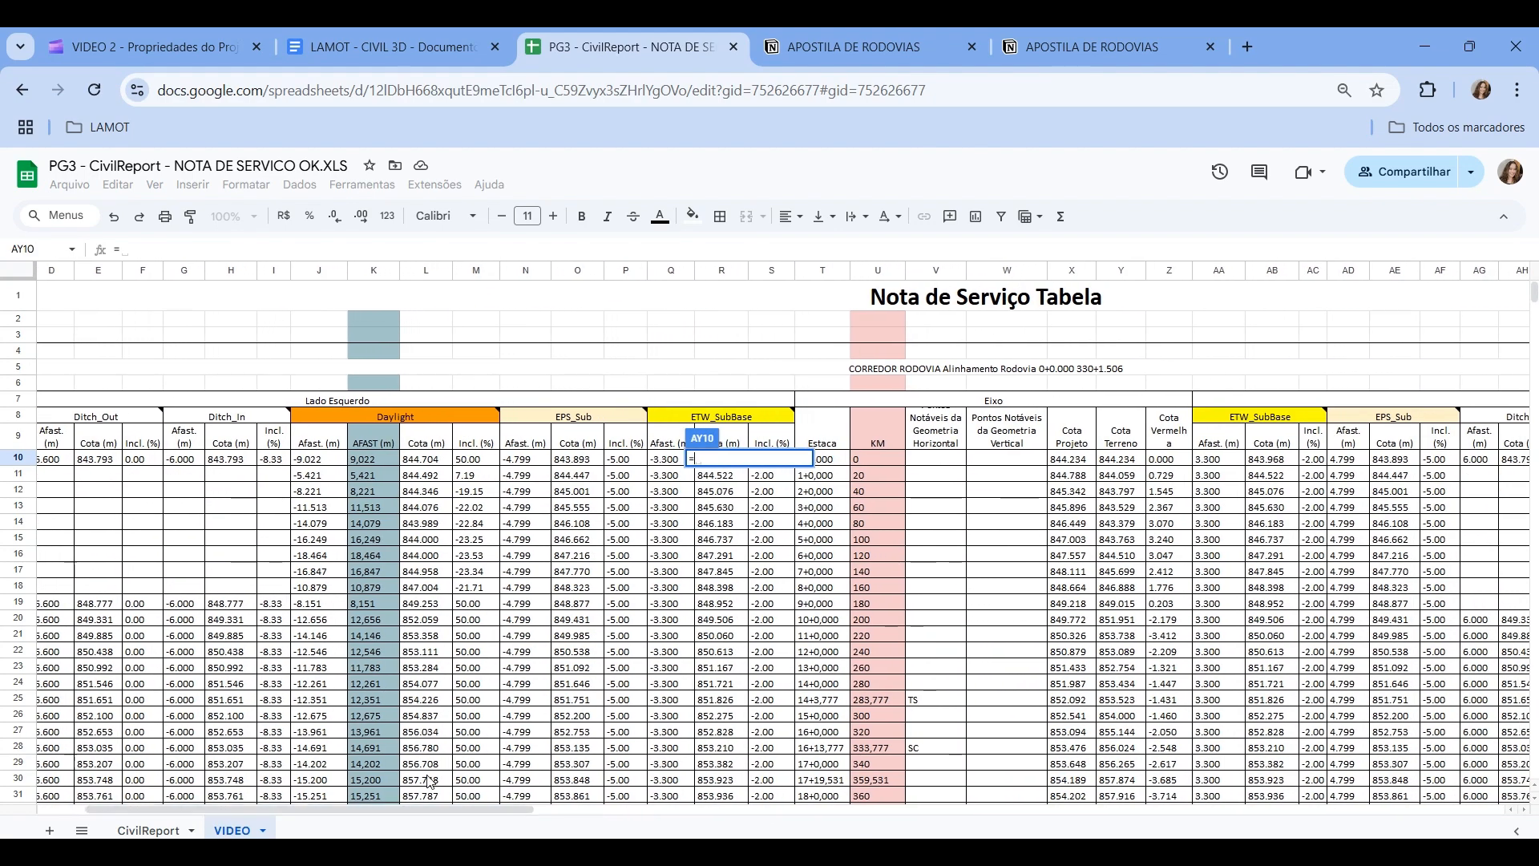
{"action": "left_click", "coordinate": [390, 462]}
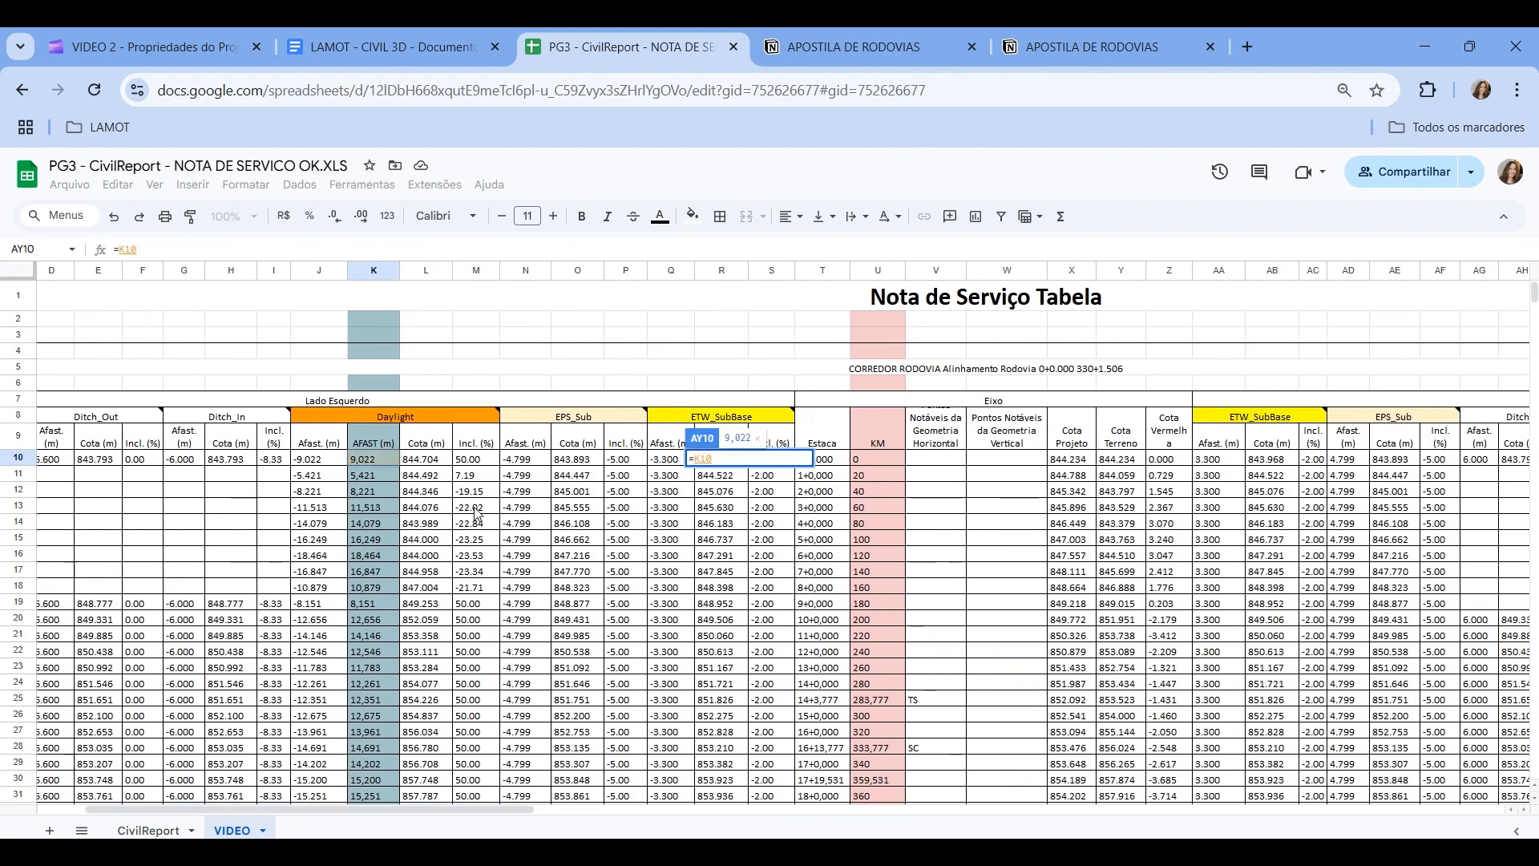
{"action": "type", "text": "+"}
{"action": "left_click_drag", "start_coordinate": [343, 815], "coordinate": [758, 811]}
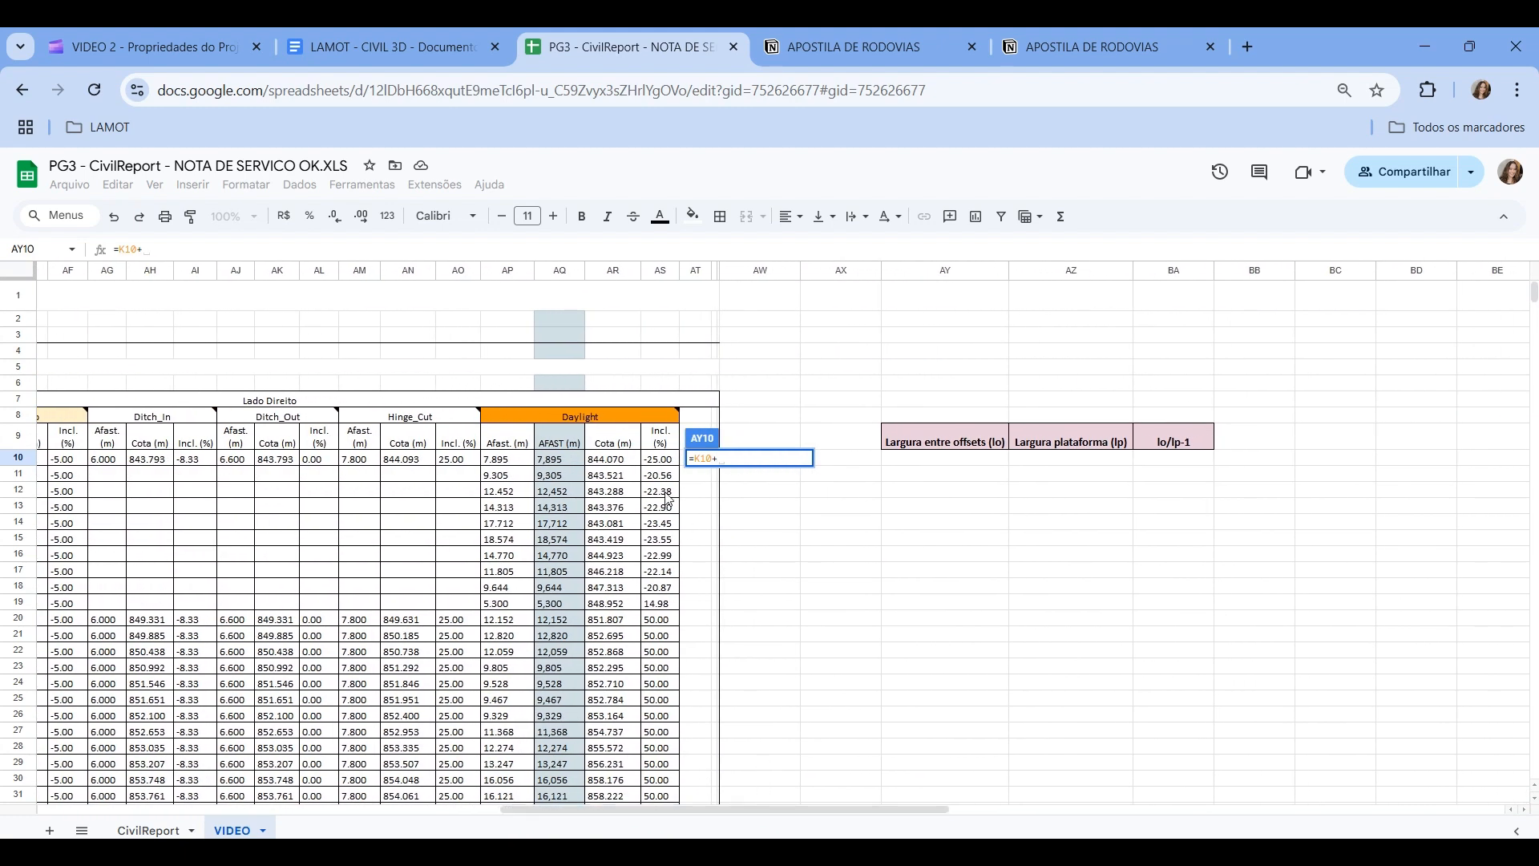
{"action": "left_click", "coordinate": [578, 465]}
{"action": "key", "text": "Return"}
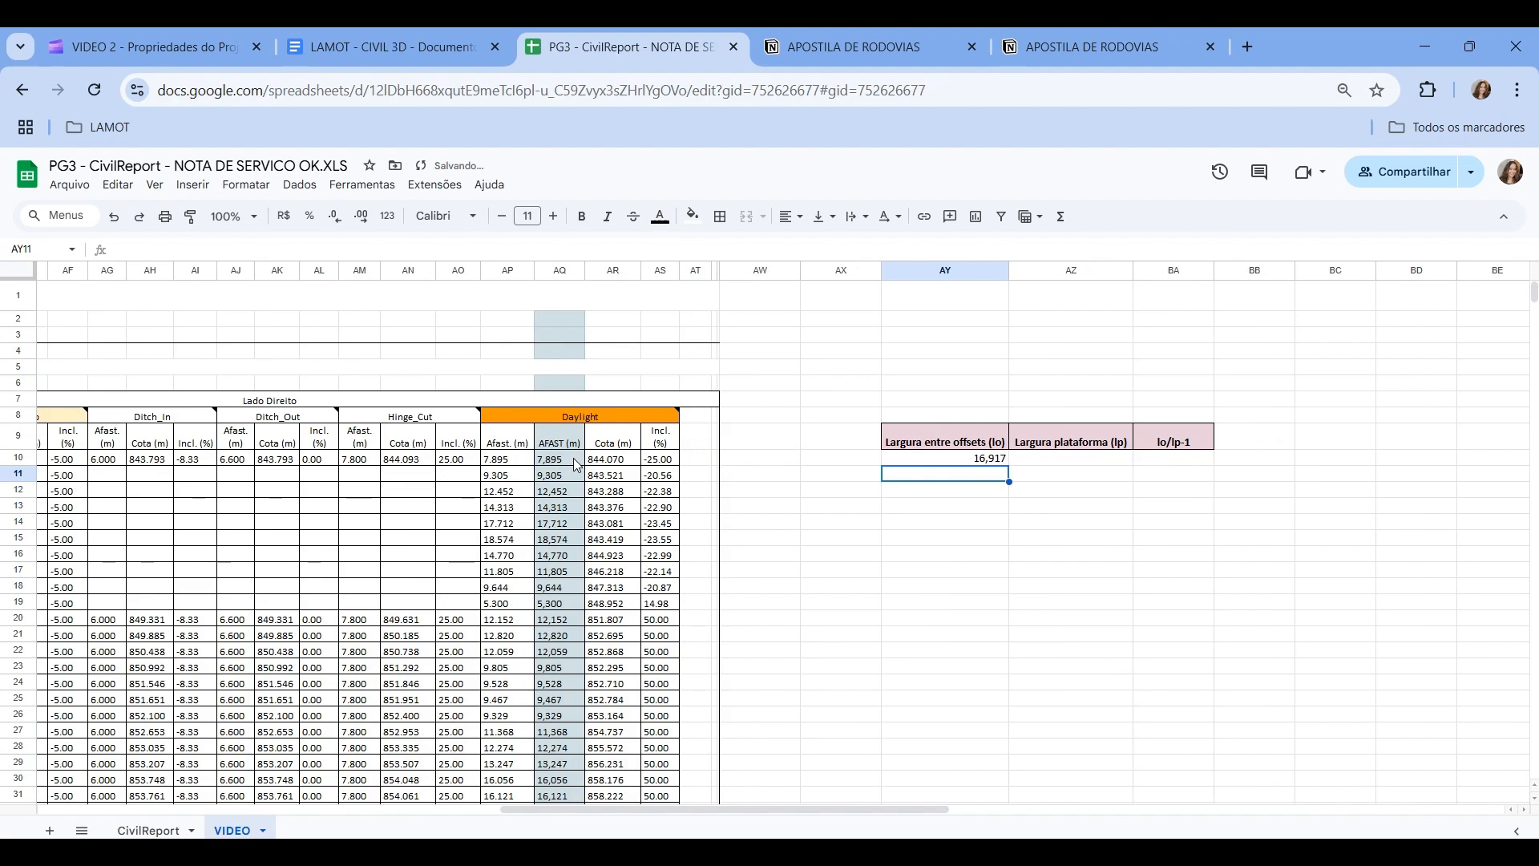
- Fill the offset-width formula from AY10 down to AY386 and apply all borders to the filled range
{"action": "left_click_drag", "start_coordinate": [1009, 464], "coordinate": [979, 653]}
{"action": "scroll", "coordinate": [1007, 729], "scroll_direction": "down", "scroll_amount": 20}
{"action": "scroll", "coordinate": [1008, 730], "scroll_direction": "down", "scroll_amount": 20}
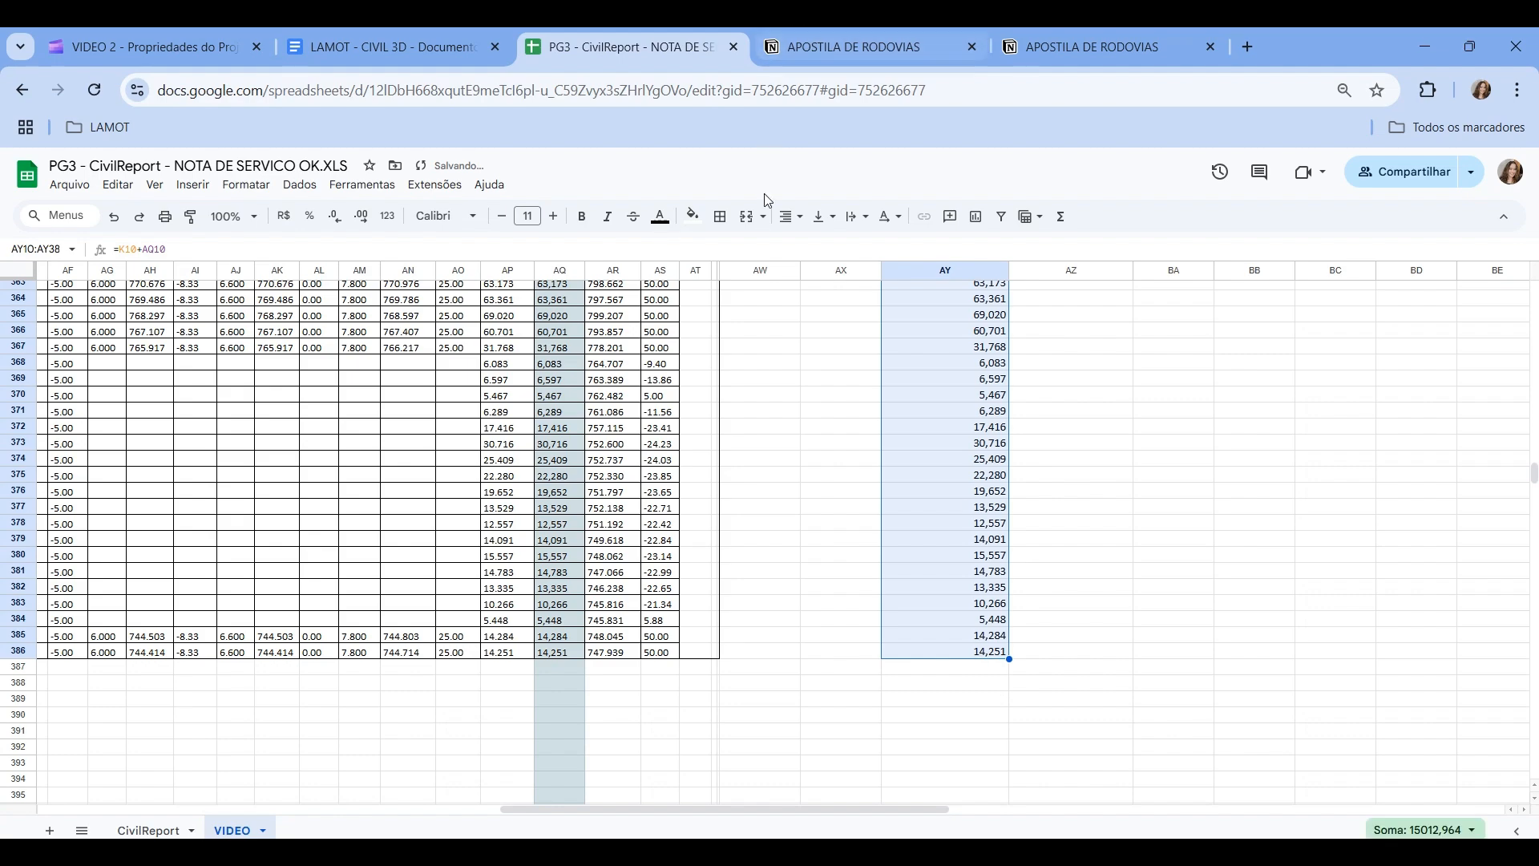
{"action": "left_click", "coordinate": [719, 216]}
{"action": "scroll", "coordinate": [1134, 470], "scroll_direction": "up", "scroll_amount": 20}
{"action": "scroll", "coordinate": [1136, 470], "scroll_direction": "up", "scroll_amount": 20}
{"action": "left_click", "coordinate": [1136, 470]}
{"action": "left_click", "coordinate": [987, 571]}
- Read the notes on the ETW_SubBase and EPS_Sub headers to identify which columns mark the shoulder end on each side
{"action": "left_click_drag", "start_coordinate": [825, 809], "coordinate": [517, 818]}
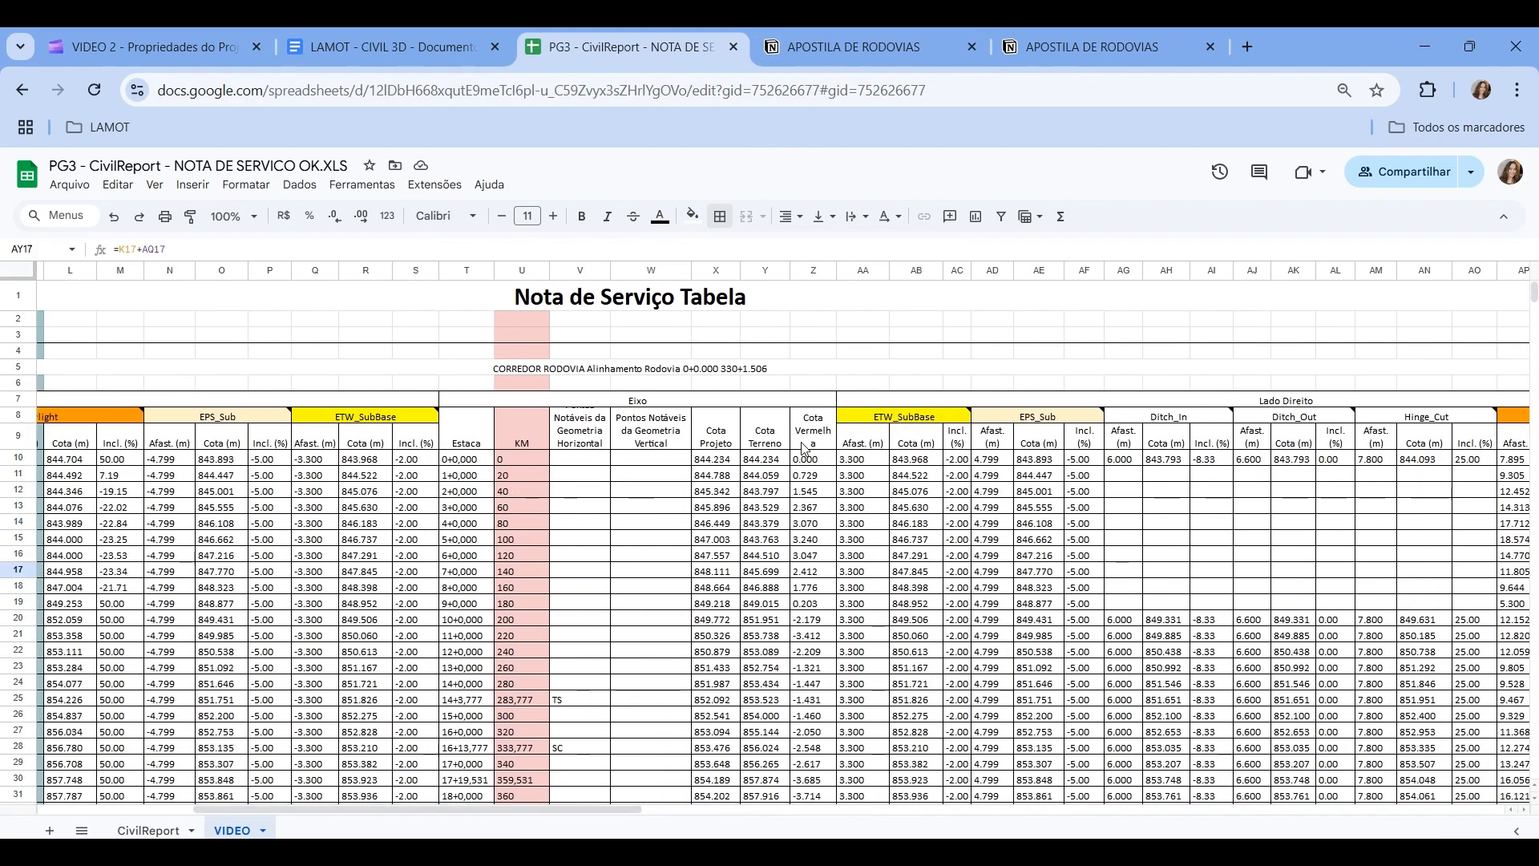
{"action": "left_click", "coordinate": [903, 418]}
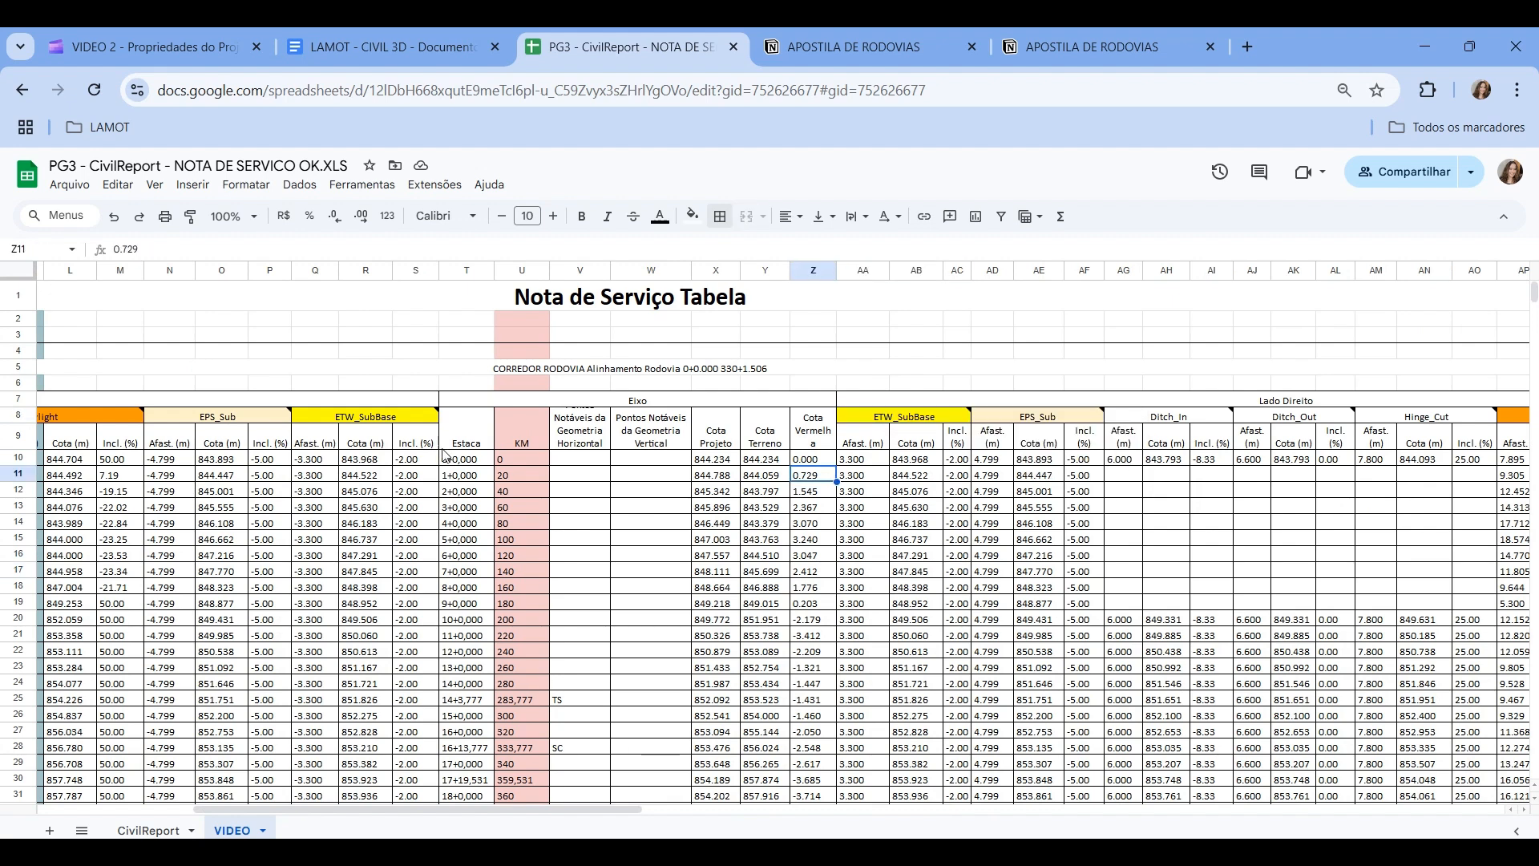
{"action": "left_click", "coordinate": [423, 418]}
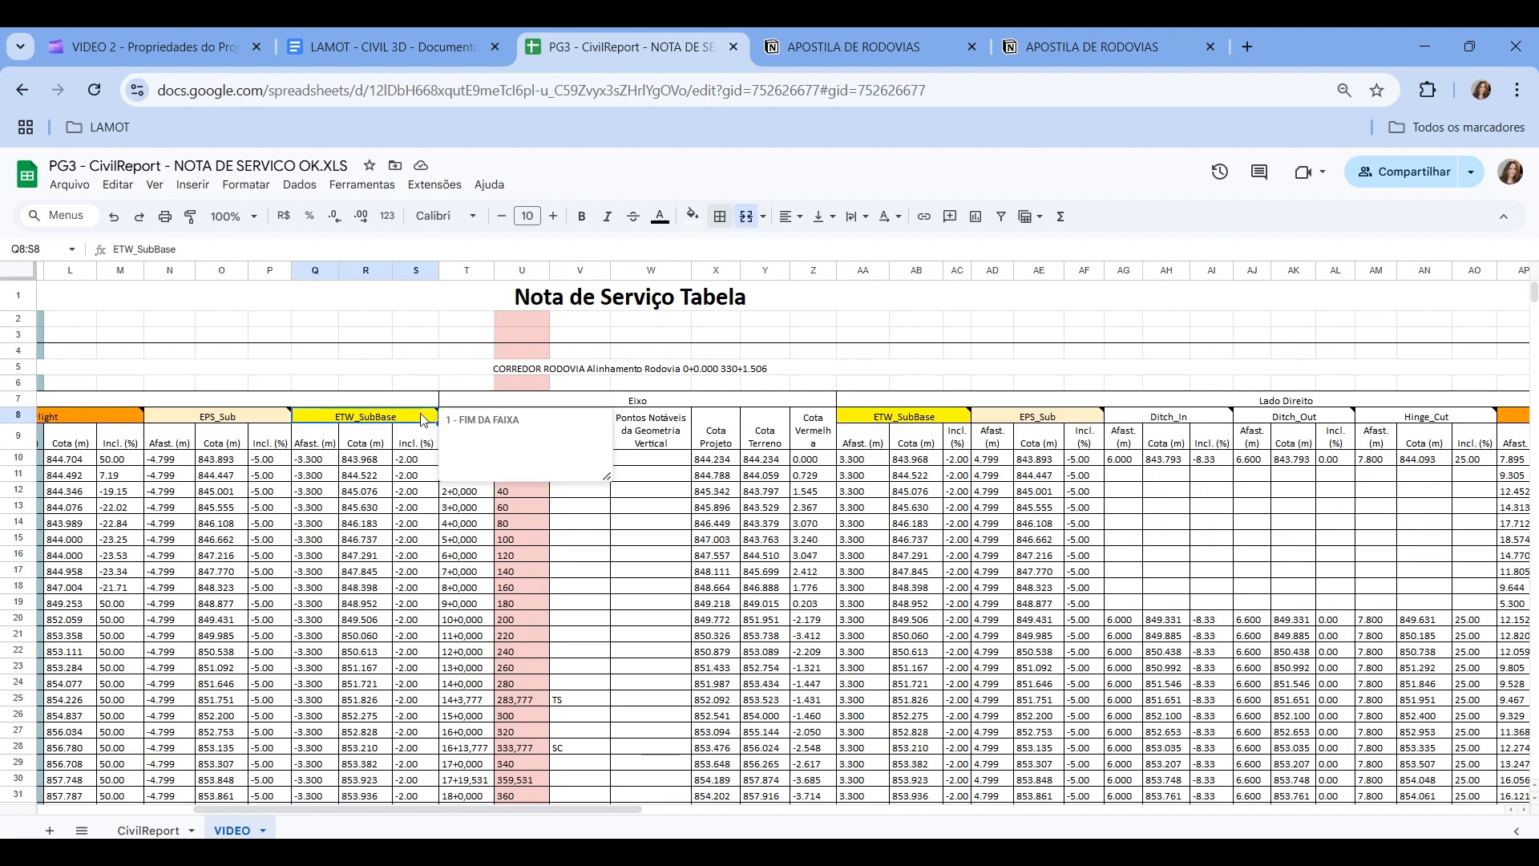
{"action": "left_click", "coordinate": [274, 423]}
{"action": "left_click_drag", "start_coordinate": [418, 421], "coordinate": [304, 424]}
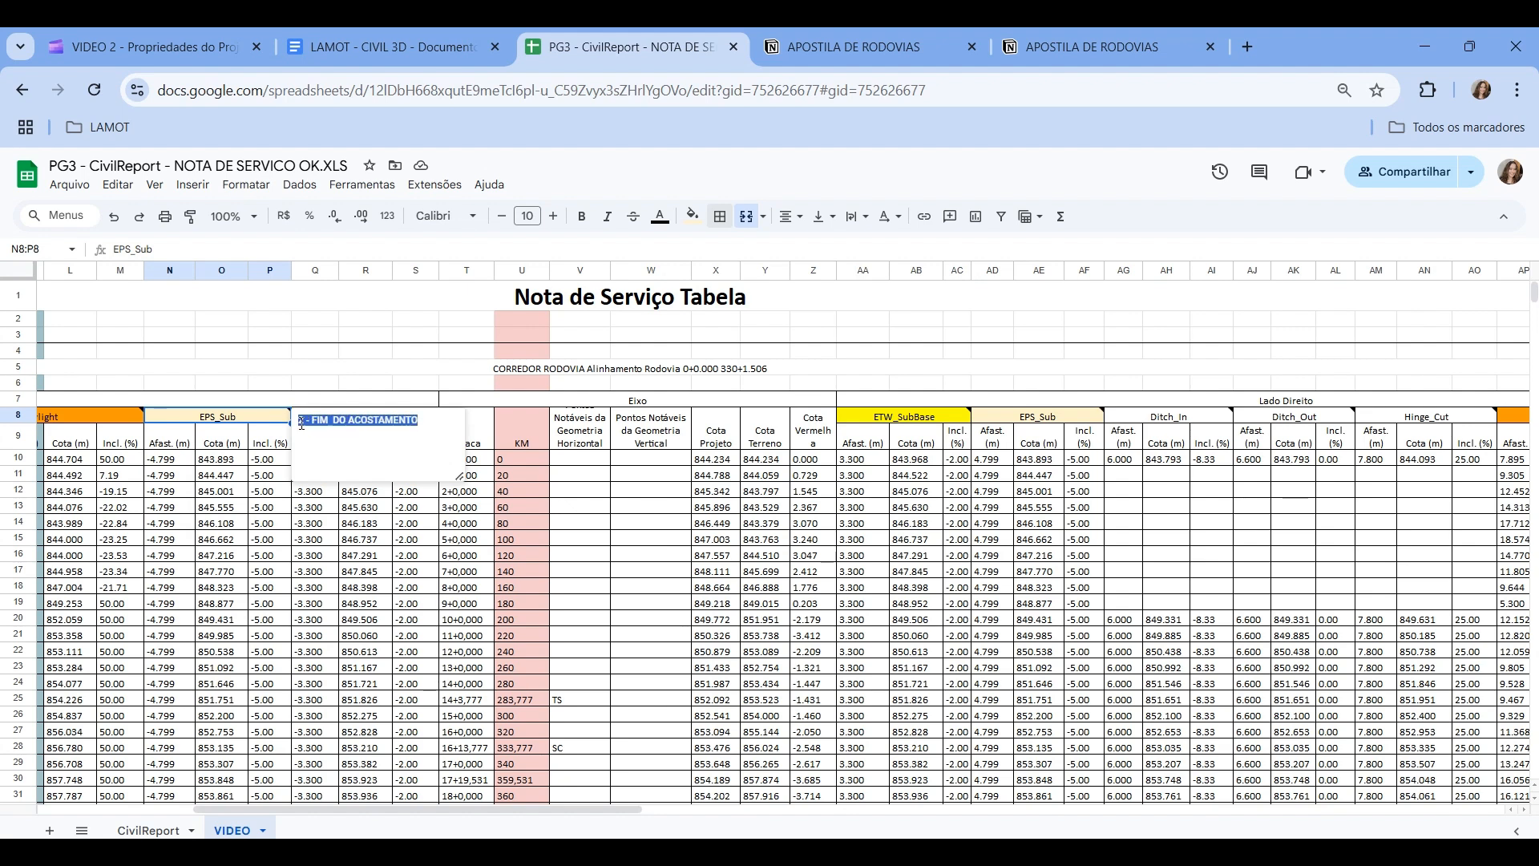
{"action": "left_click", "coordinate": [1066, 426]}
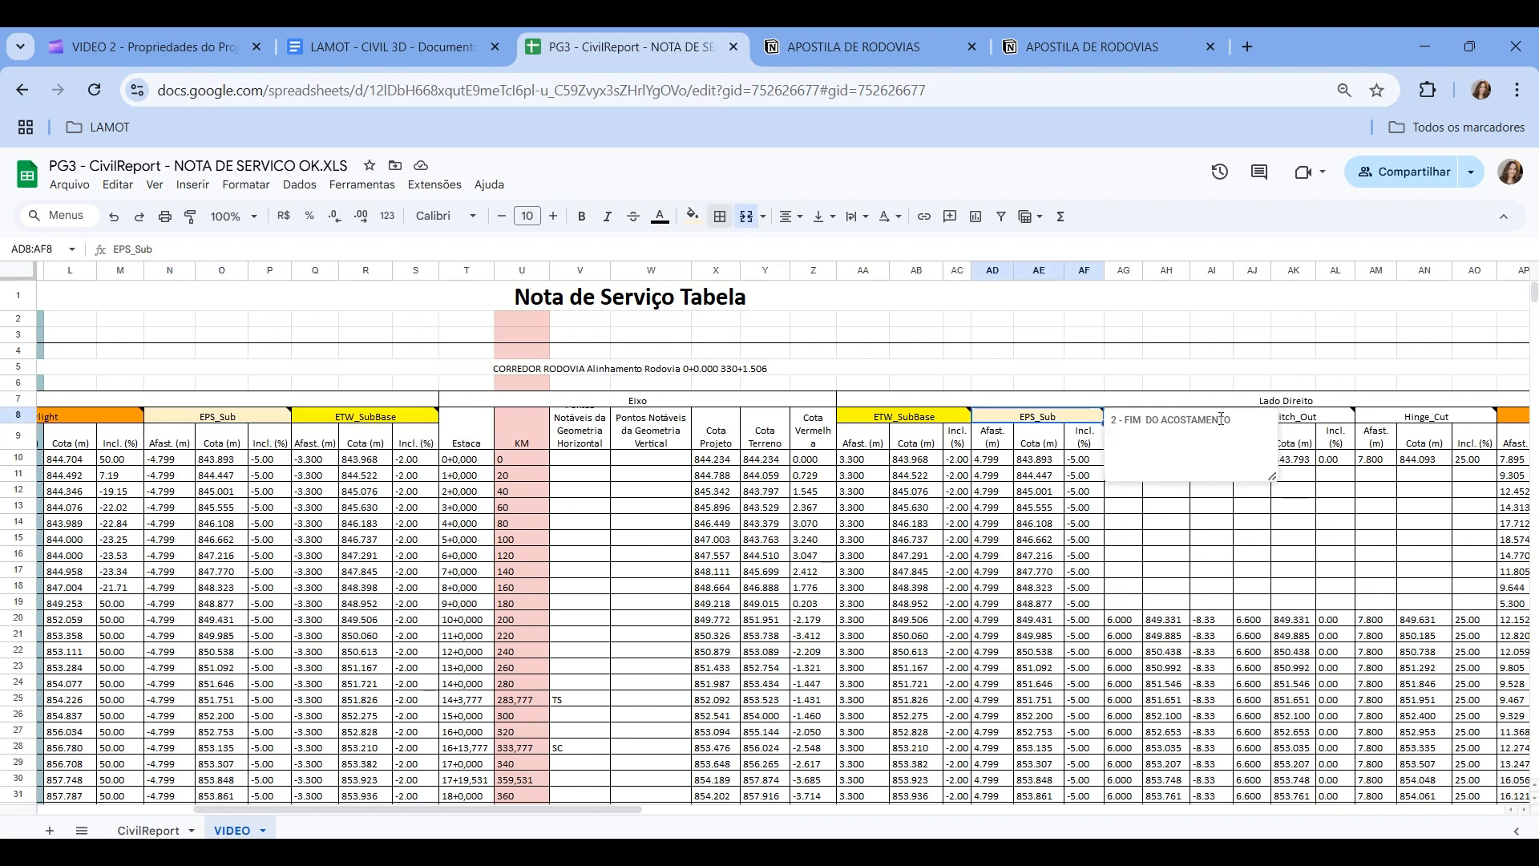
{"action": "left_click", "coordinate": [991, 461]}
{"action": "left_click", "coordinate": [1009, 571]}
- Highlight the EPS_Sub Afast. (m) headers in AD9 and N9 with a blue fill
{"action": "mouse_move", "coordinate": [1010, 448]}
{"action": "left_mouse_down"}
{"action": "mouse_move", "coordinate": [1006, 797]}
{"action": "mouse_move", "coordinate": [994, 451]}
{"action": "left_mouse_up"}
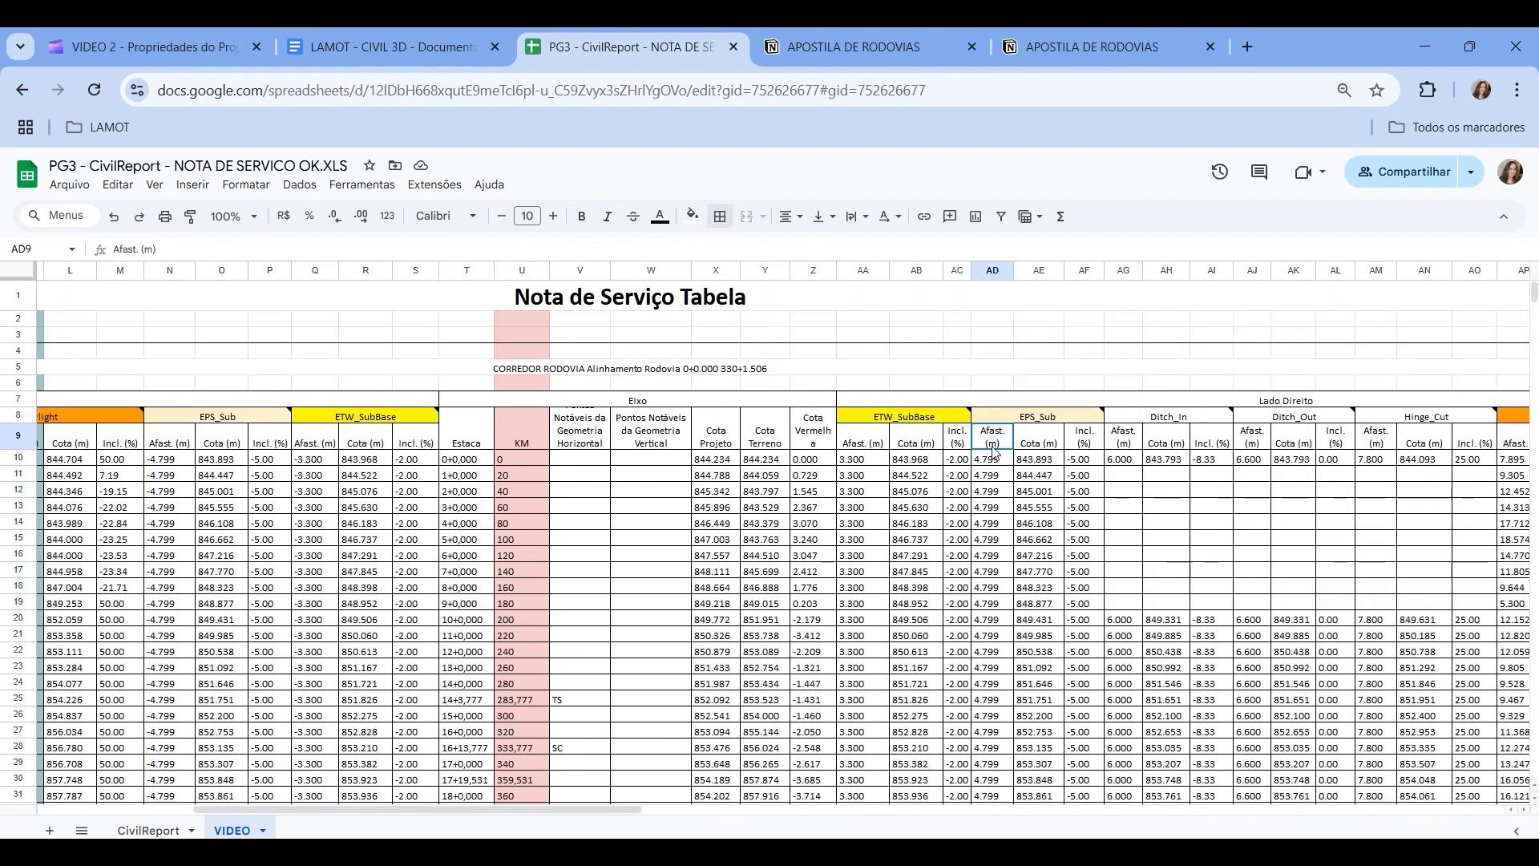
{"action": "left_click", "coordinate": [166, 443], "text": "ctrl"}
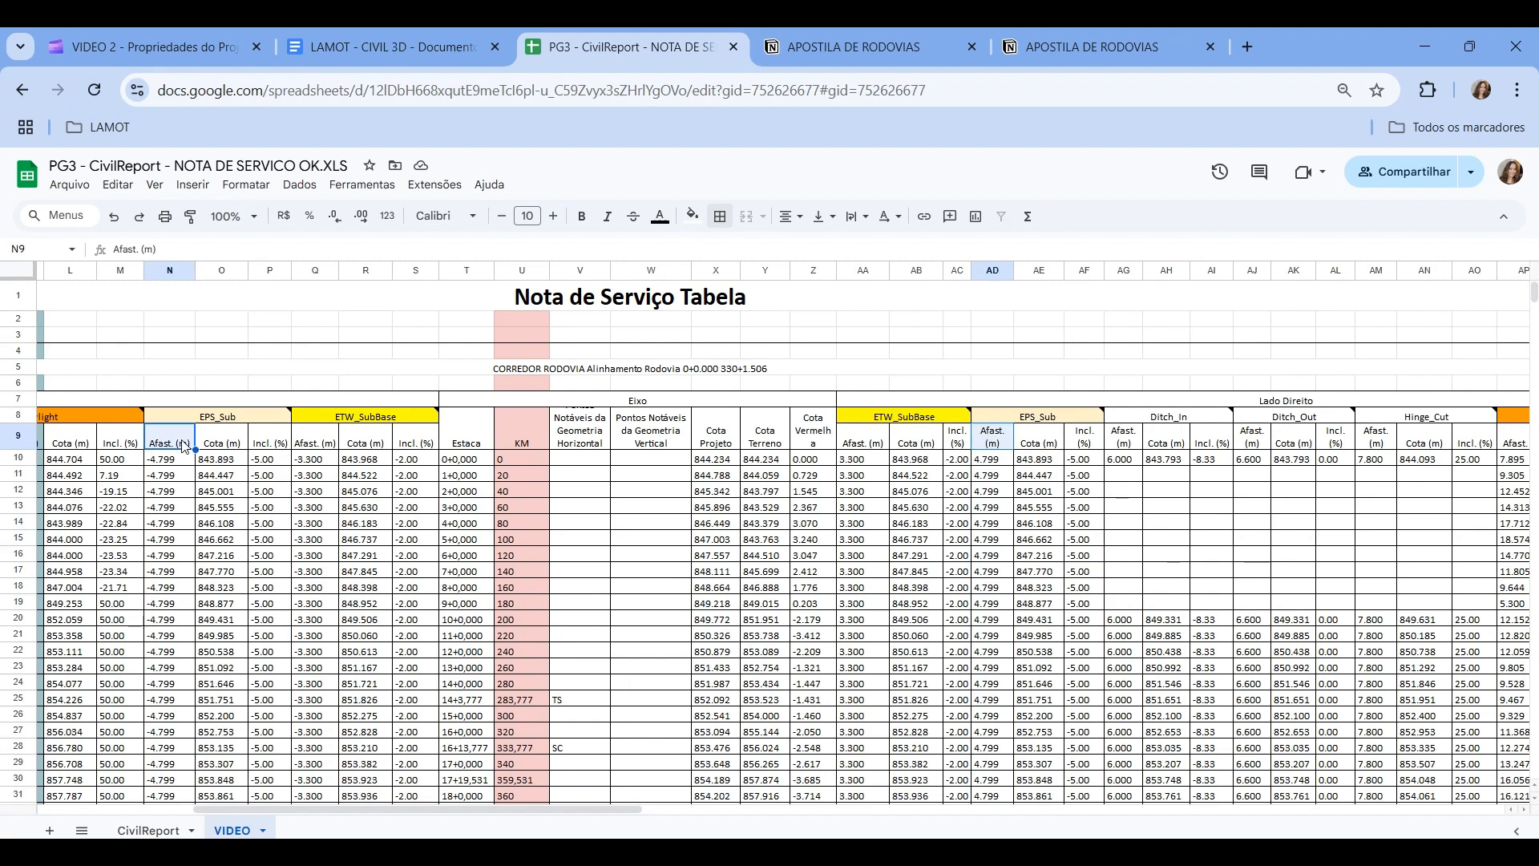
{"action": "left_click", "coordinate": [692, 215]}
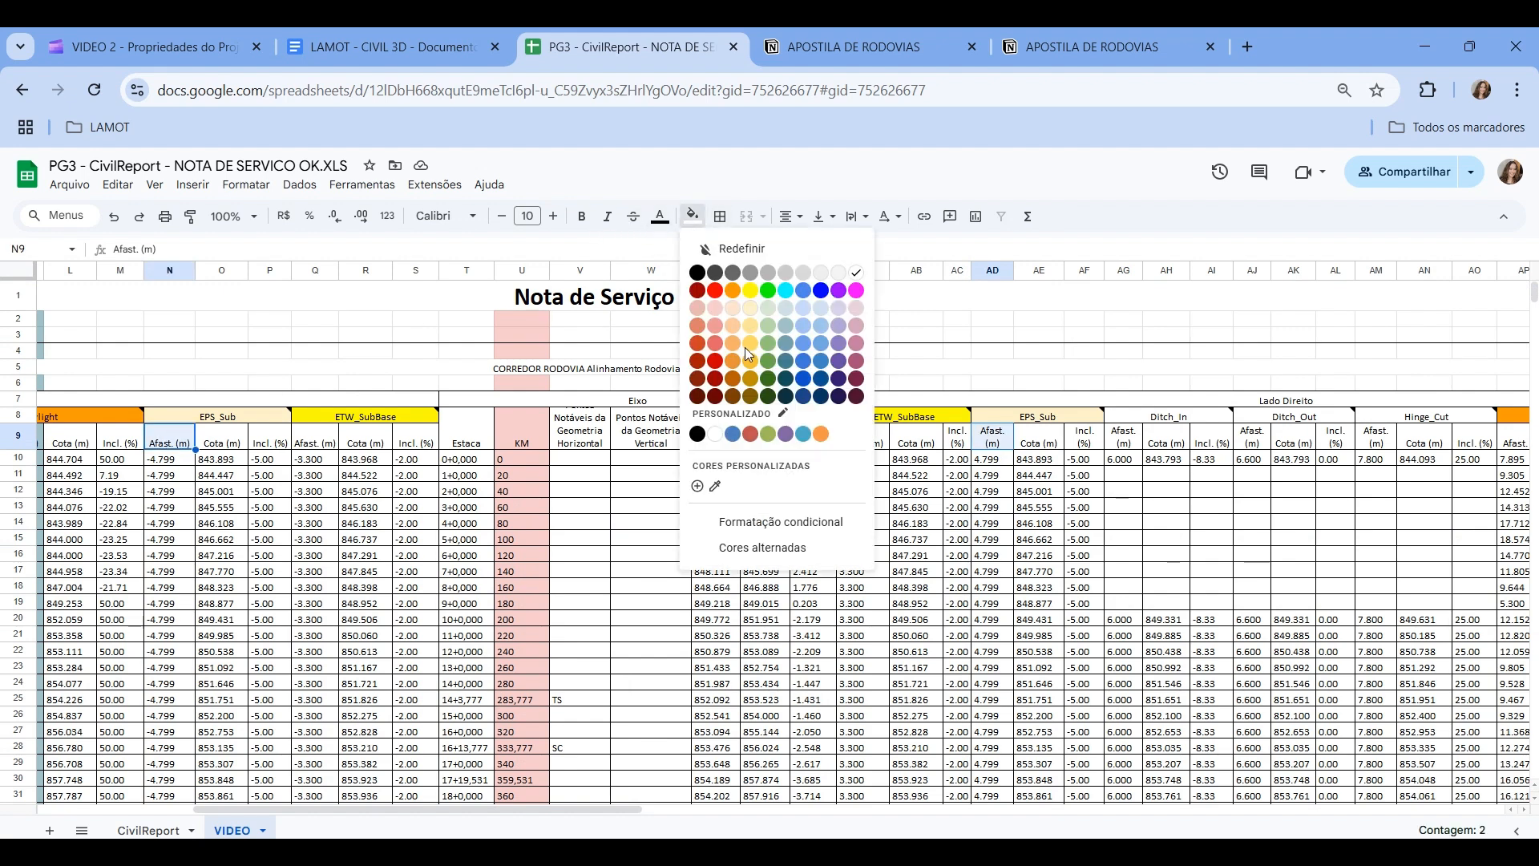
{"action": "left_click", "coordinate": [803, 343]}
{"action": "left_click", "coordinate": [877, 590]}
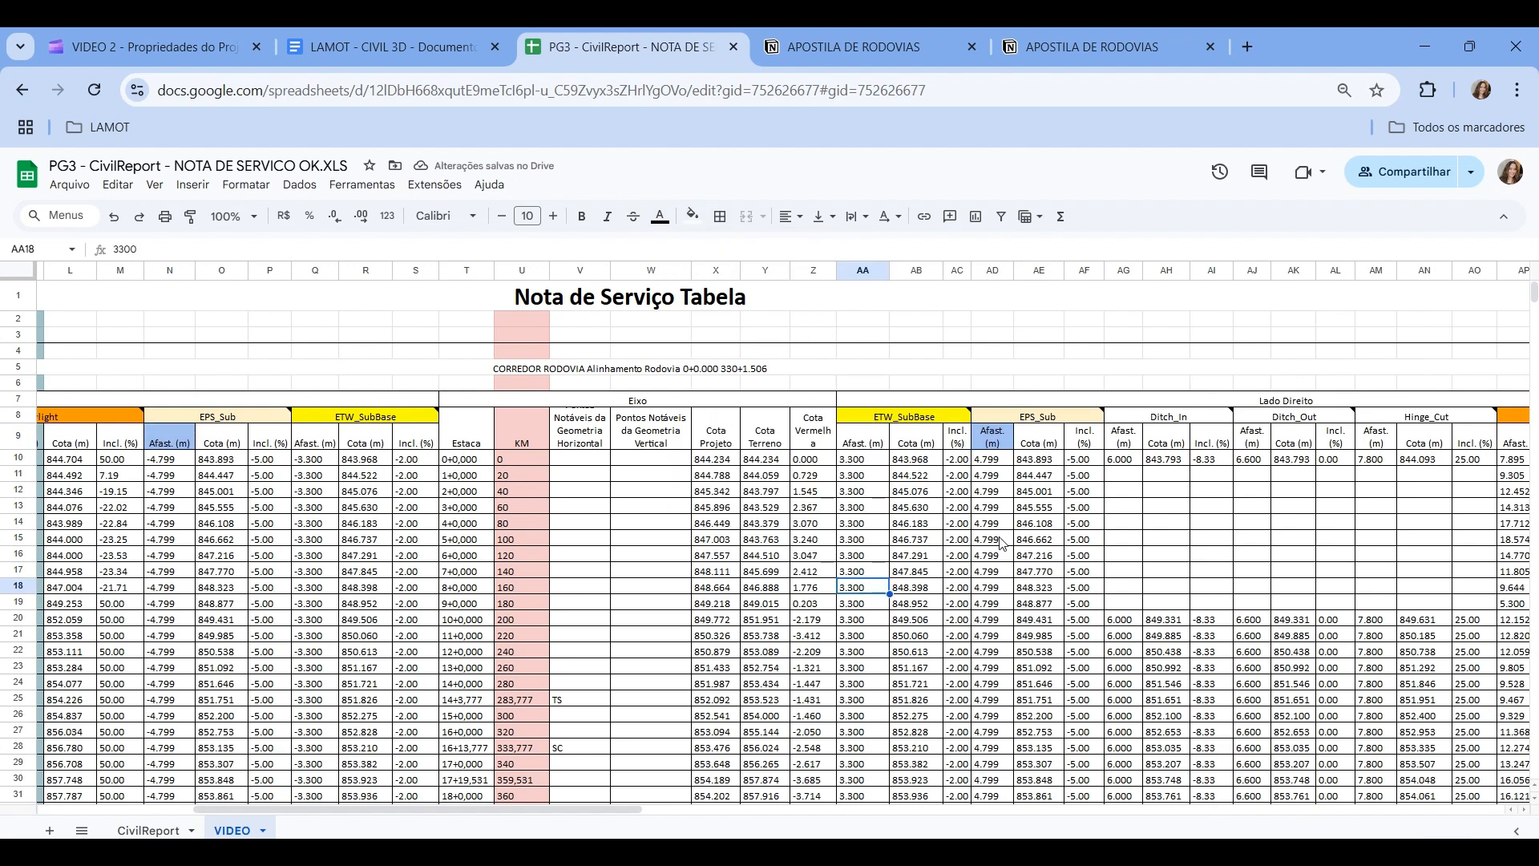
- Calculate the platform width in AZ10 with =(AD10-N10)/1000 and accept the suggested autofill for the rest of the column
{"action": "left_click", "coordinate": [169, 460]}
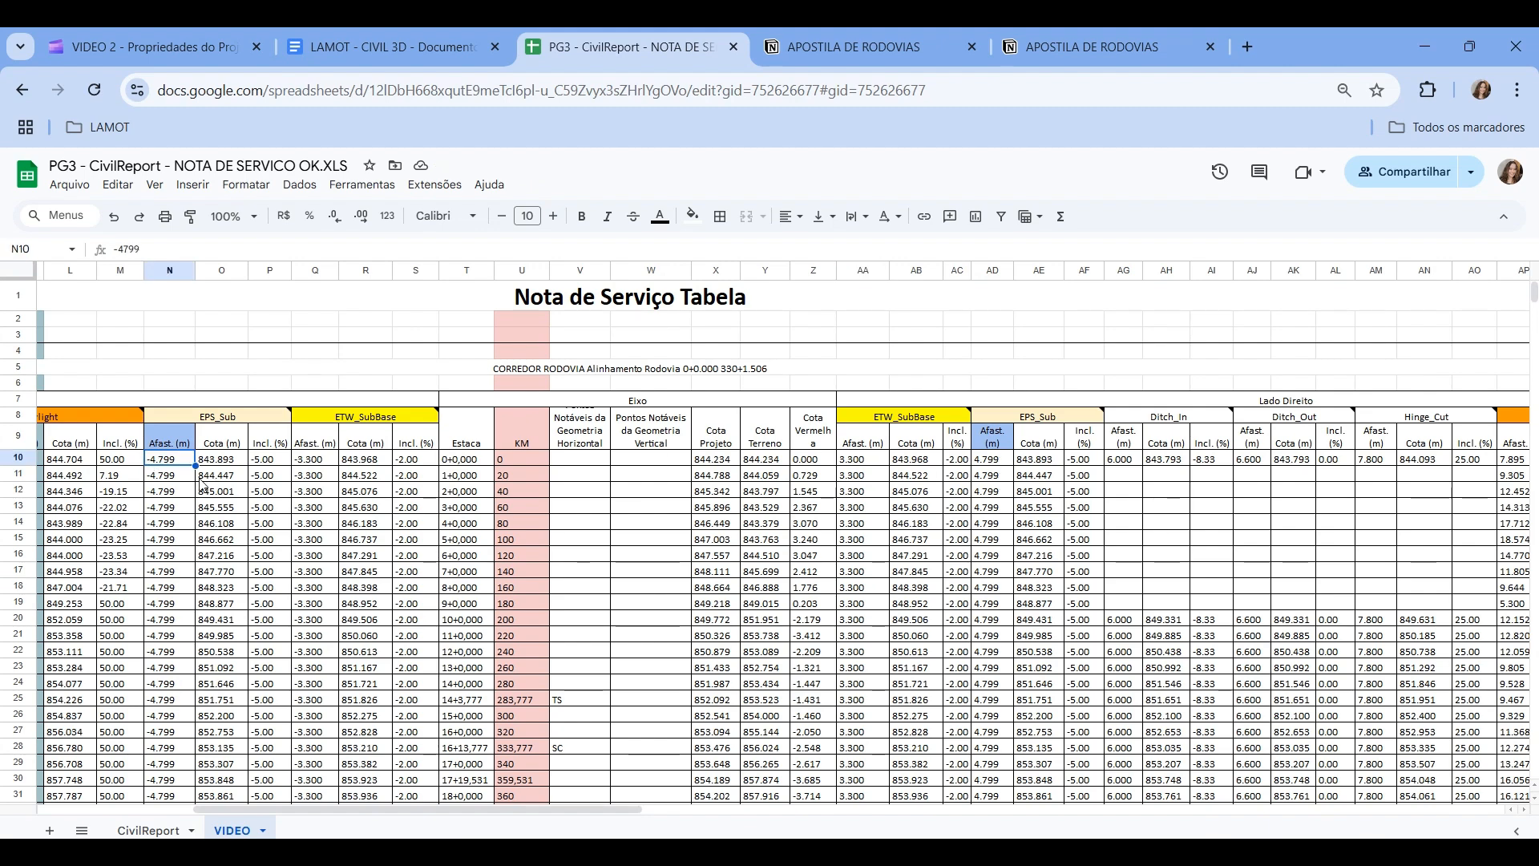
{"action": "left_click_drag", "start_coordinate": [284, 808], "coordinate": [673, 808]}
{"action": "left_click", "coordinate": [533, 458]}
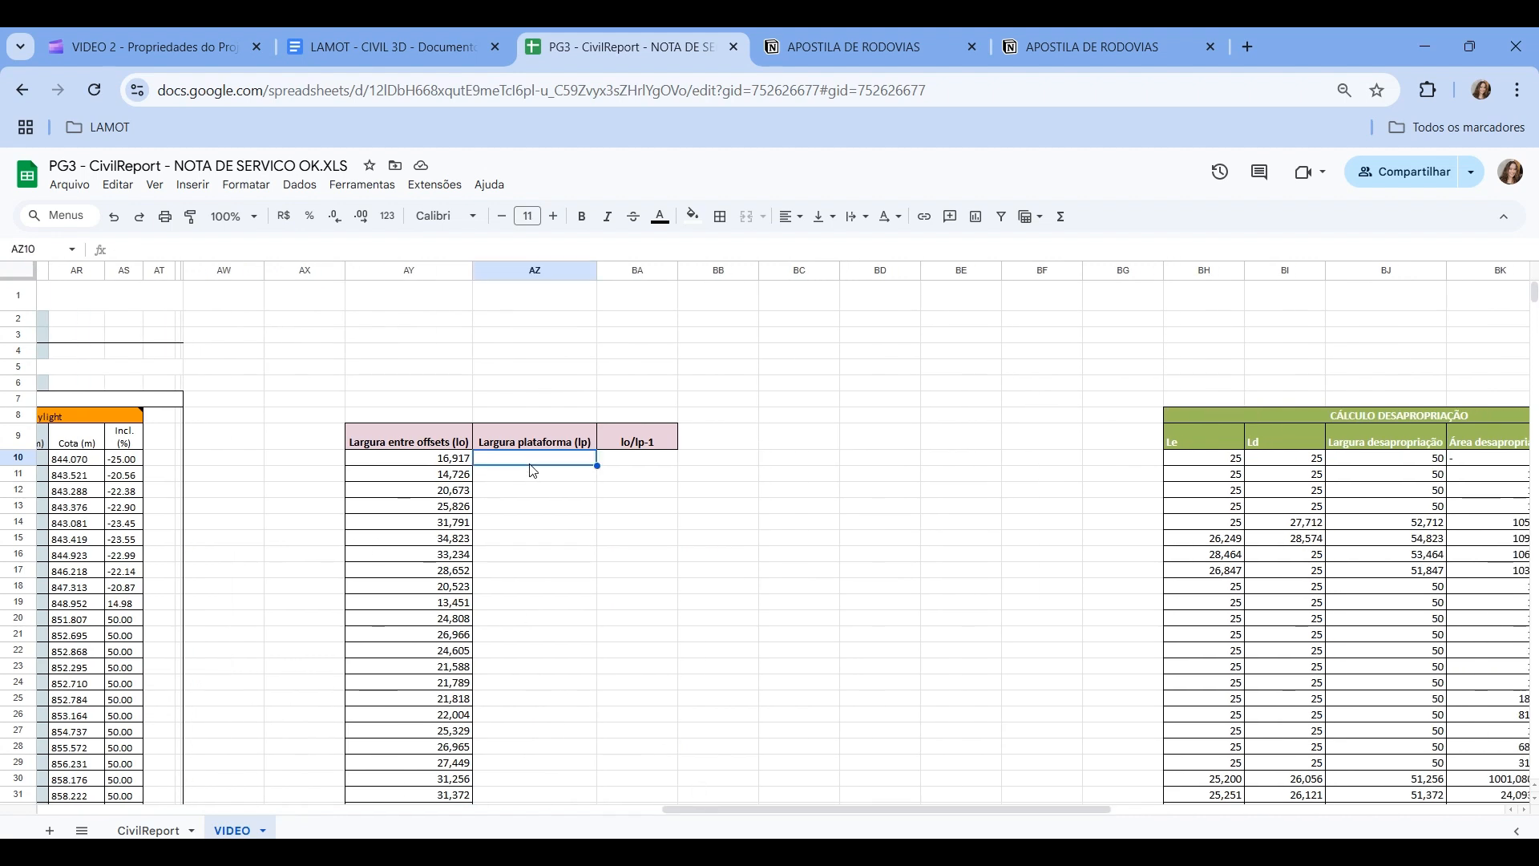
{"action": "type", "text": "=("}
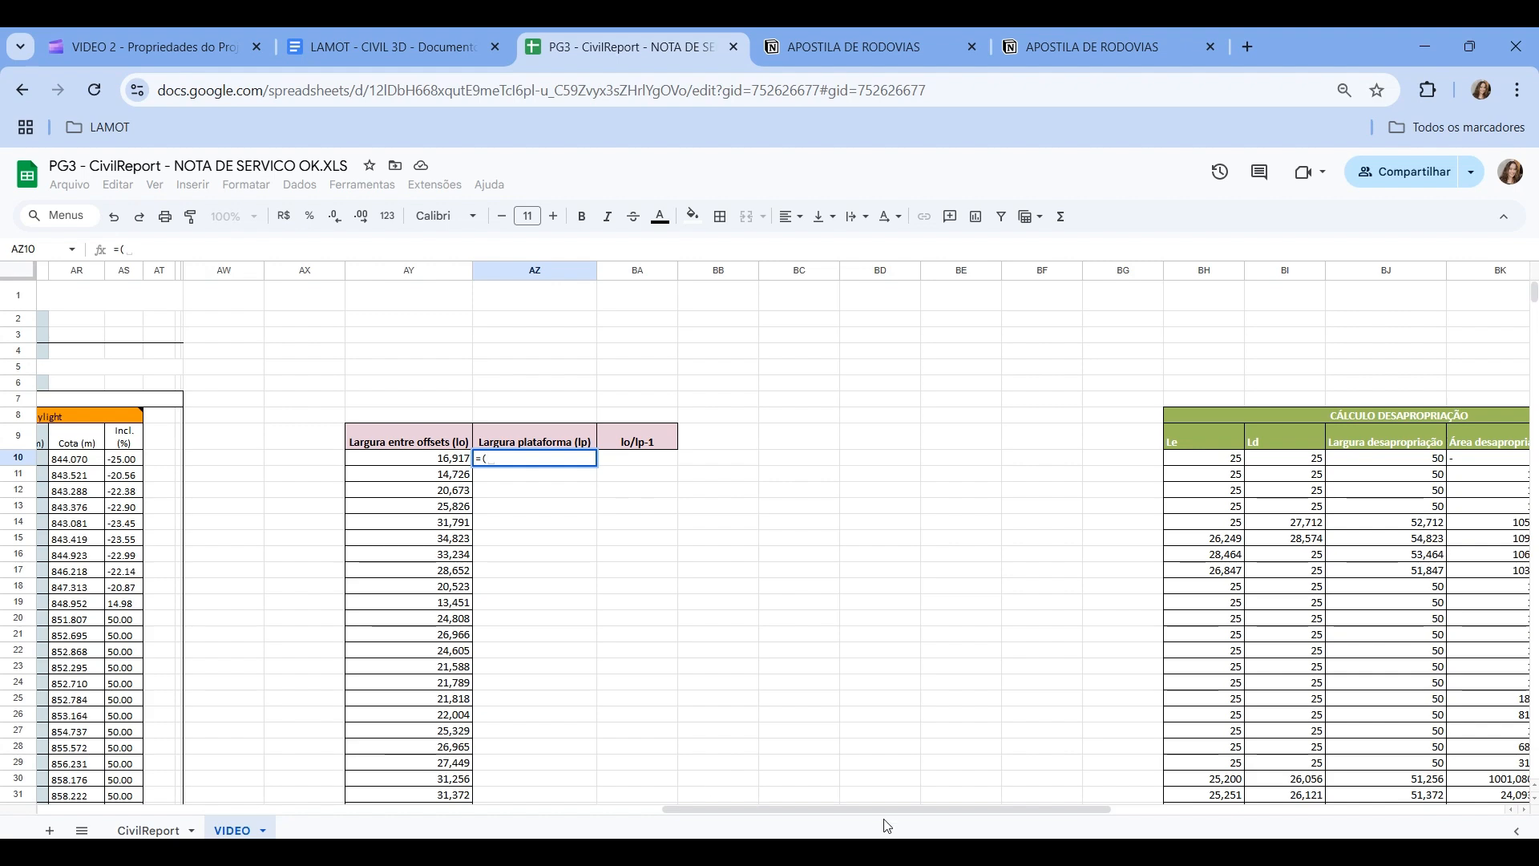
{"action": "left_click_drag", "start_coordinate": [876, 817], "coordinate": [570, 821]}
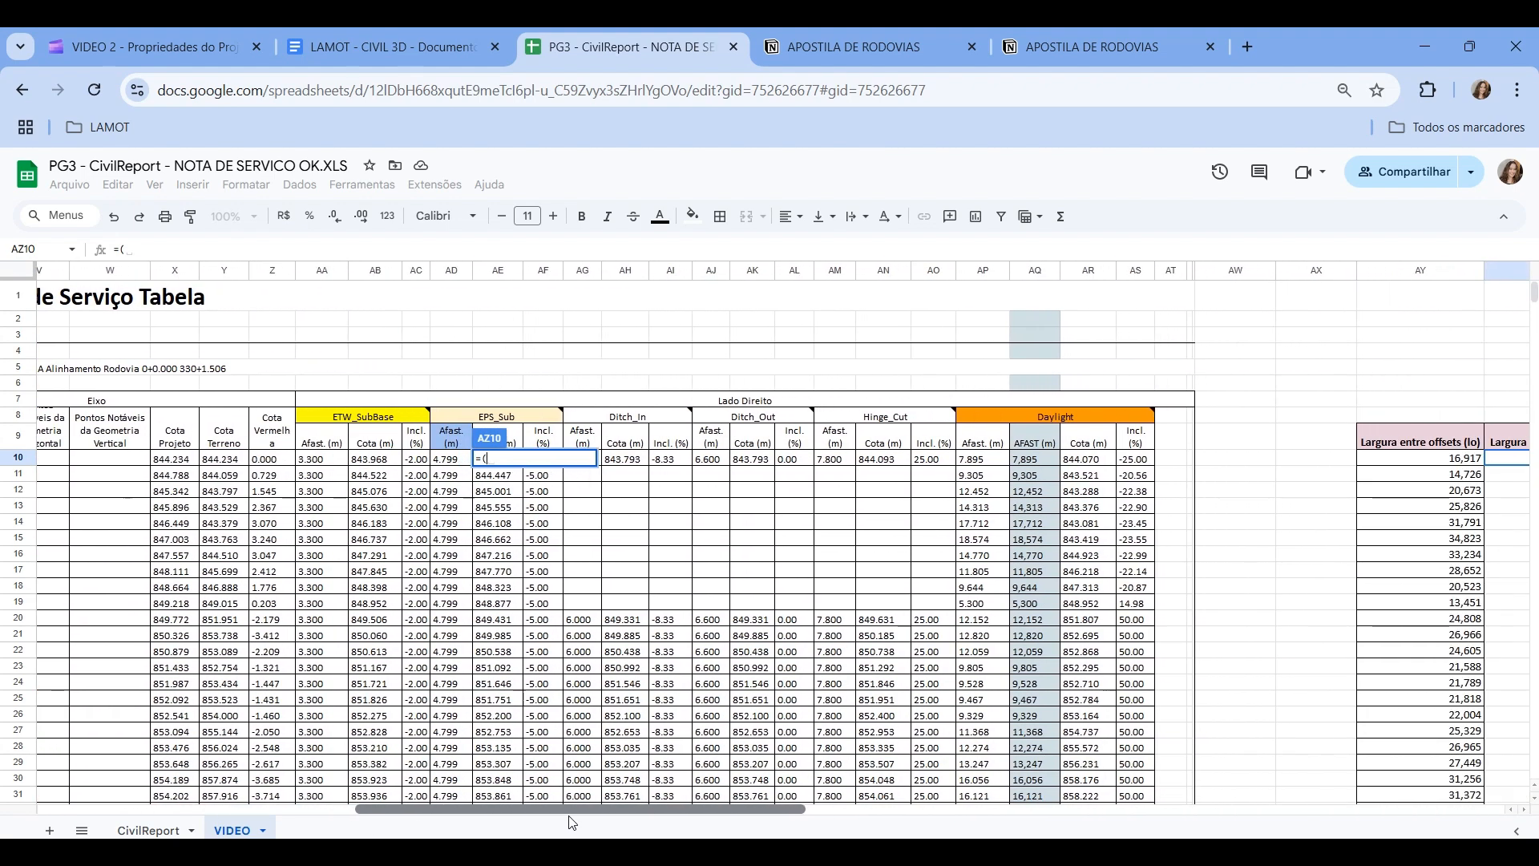
{"action": "left_click", "coordinate": [445, 459]}
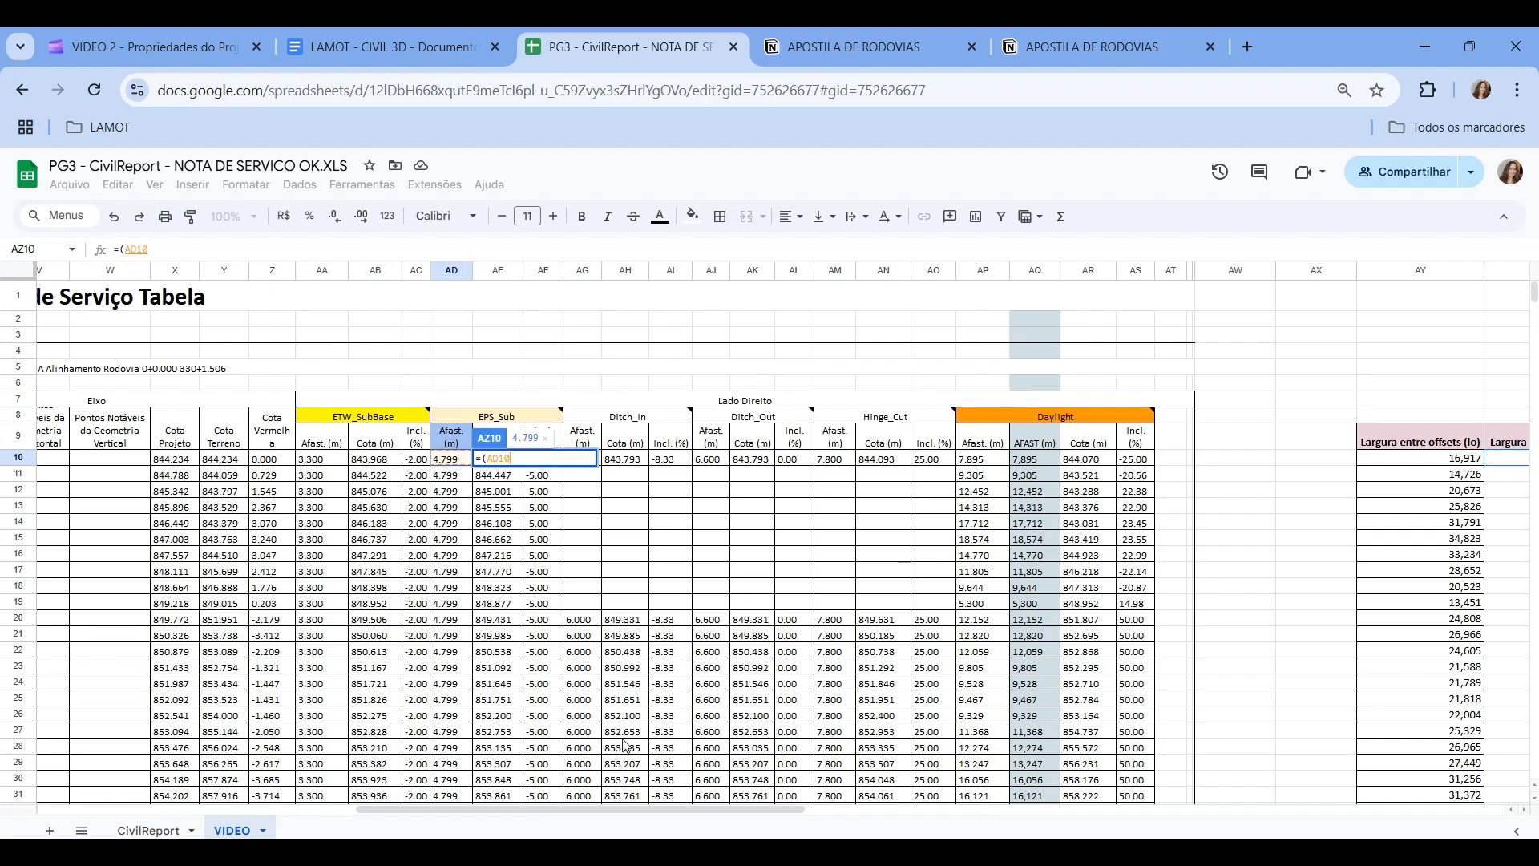
{"action": "left_click_drag", "start_coordinate": [646, 810], "coordinate": [377, 783]}
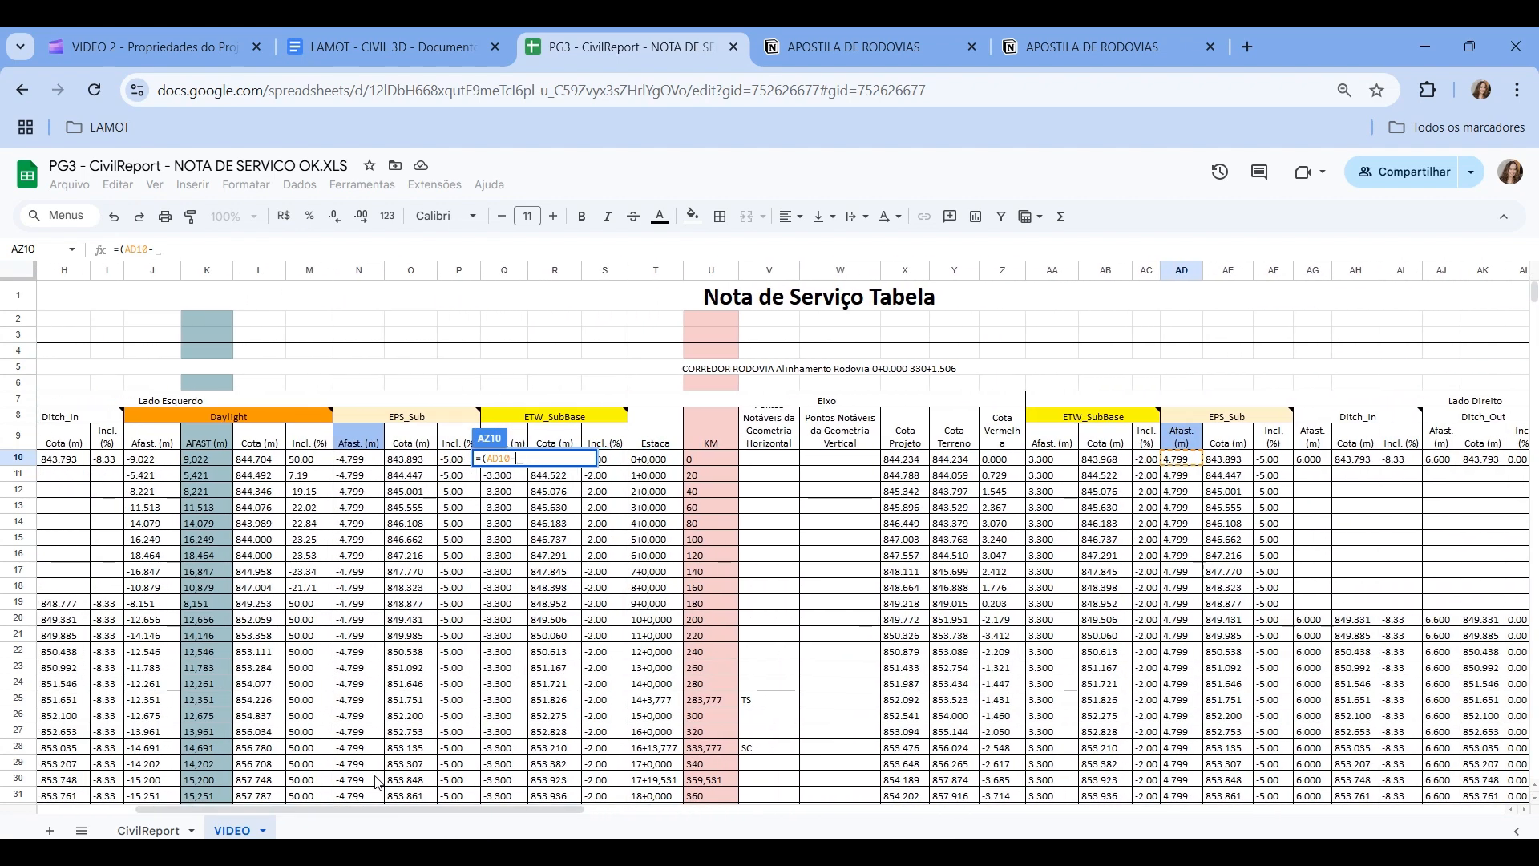
{"action": "left_click", "coordinate": [348, 464]}
{"action": "type", "text": ")"}
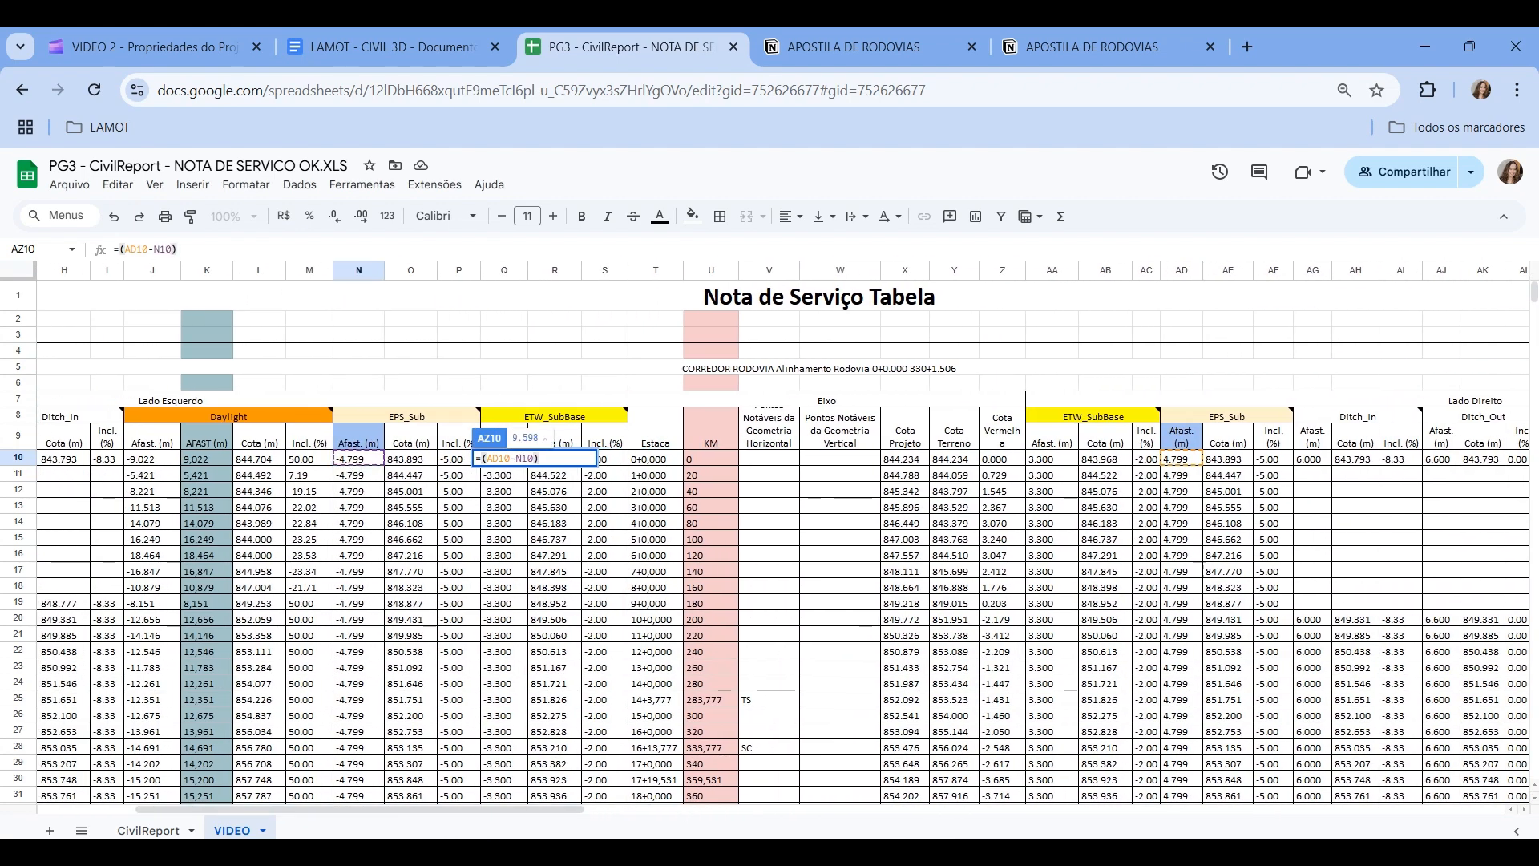
{"action": "left_click_drag", "start_coordinate": [576, 810], "coordinate": [1088, 792]}
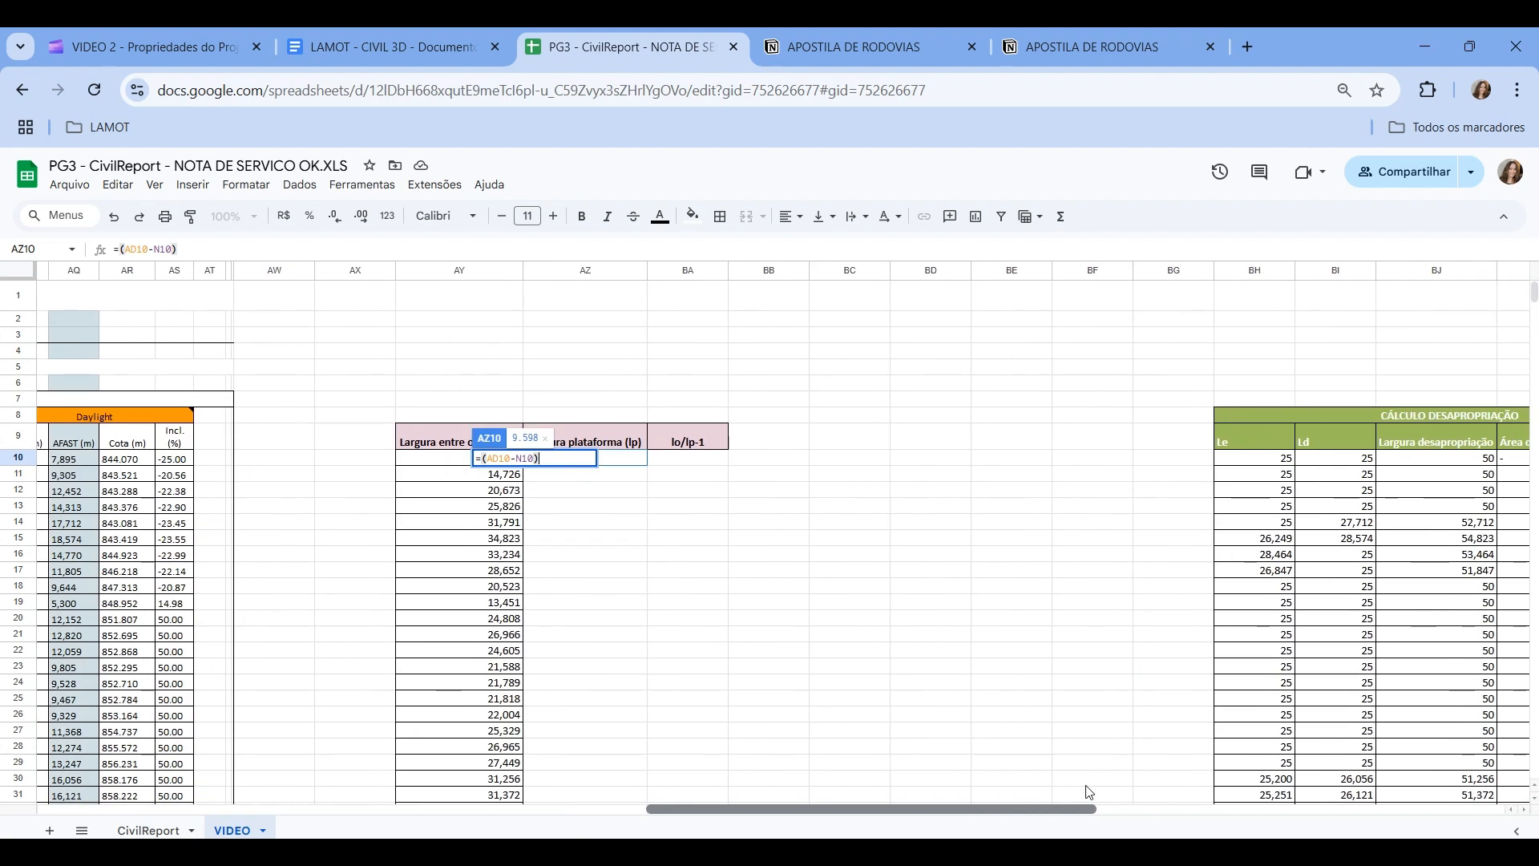
{"action": "type", "text": "/"}
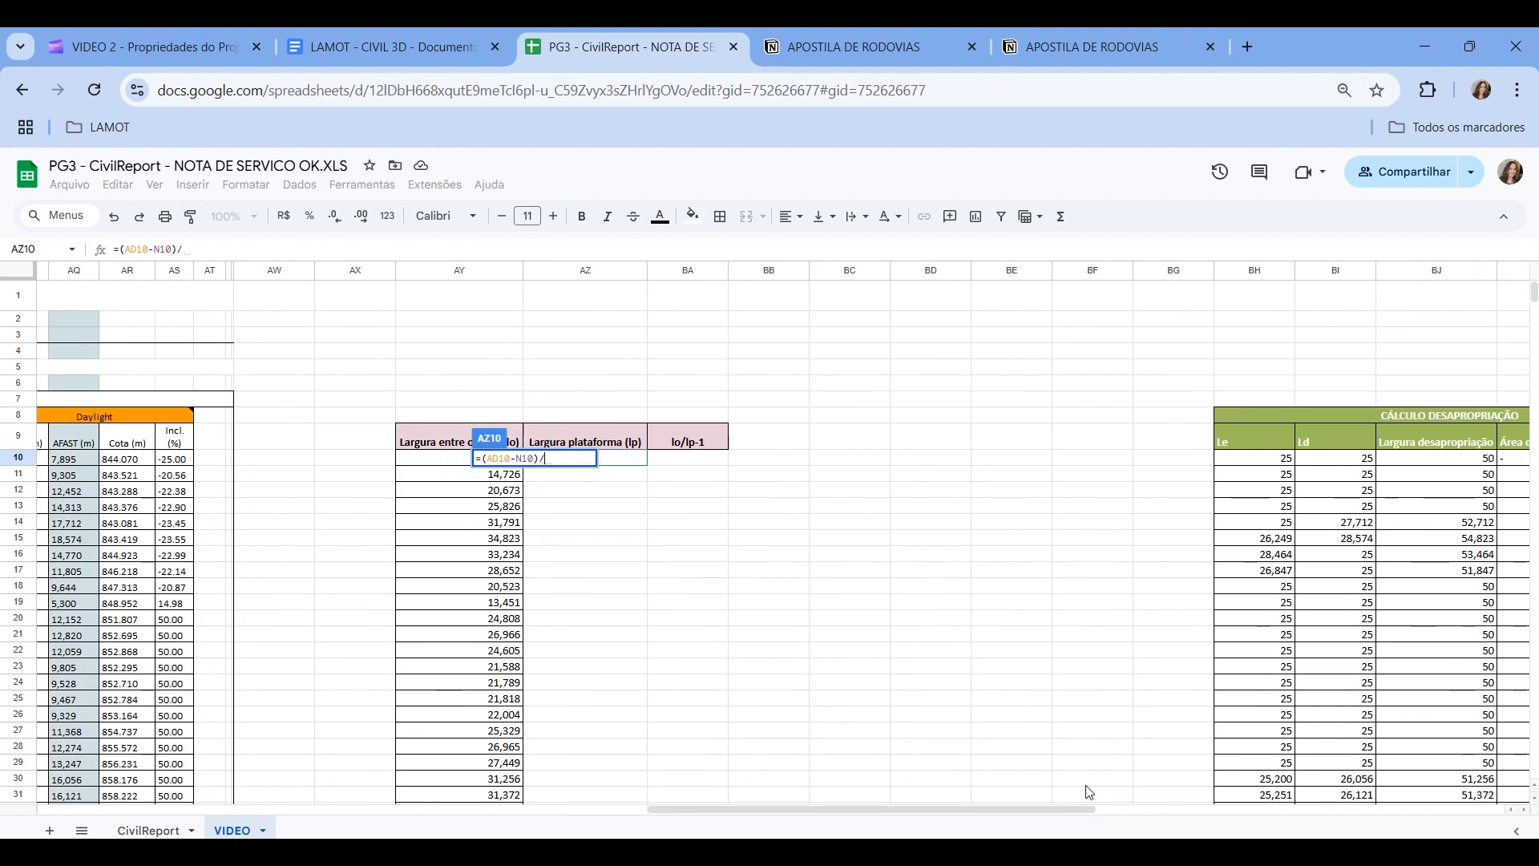
{"action": "type", "text": "1000"}
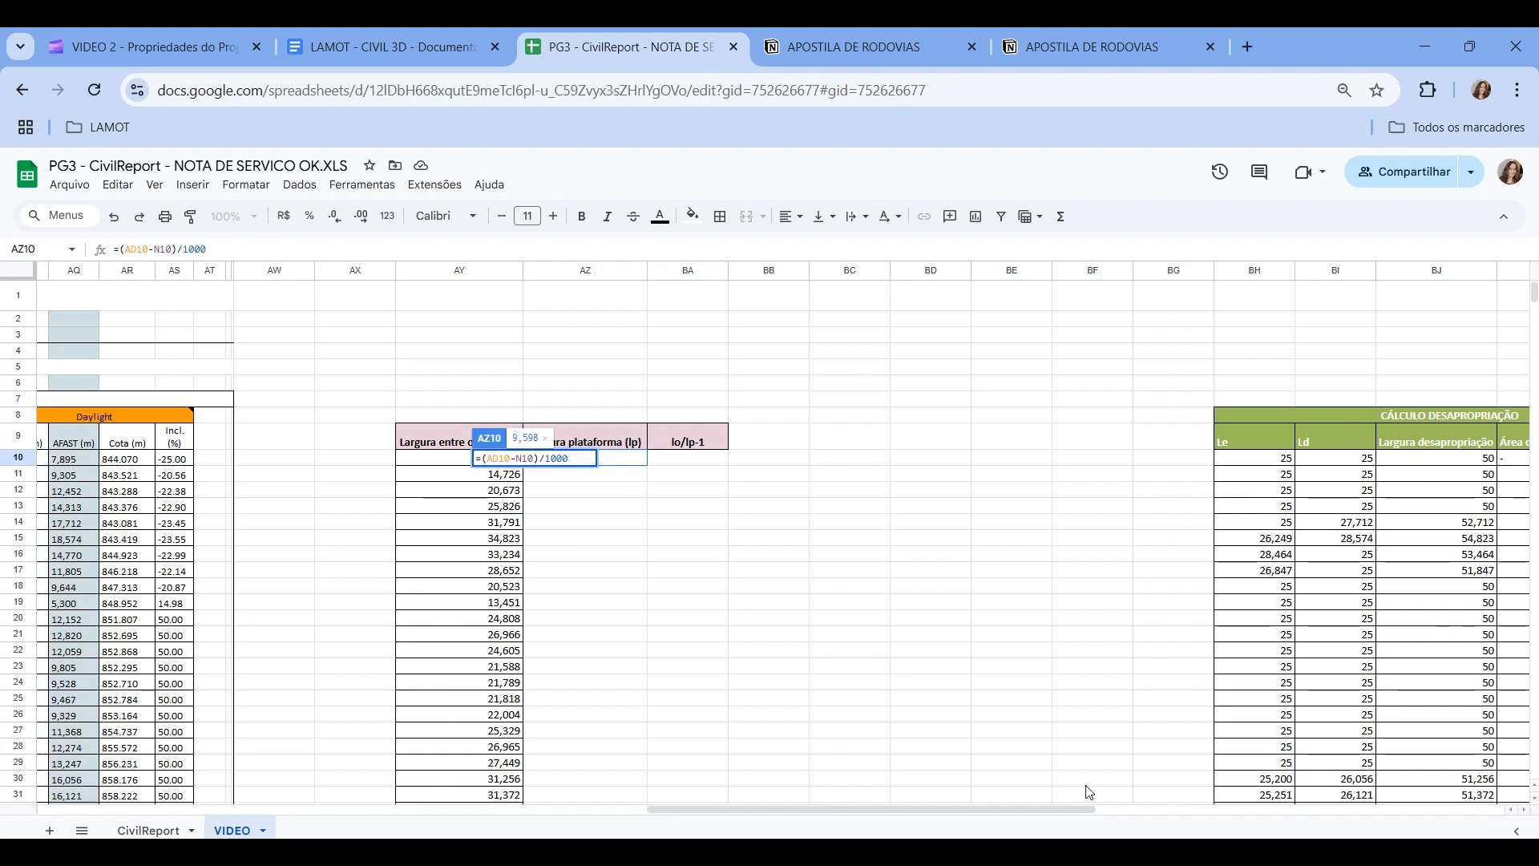
{"action": "key", "text": "Return"}
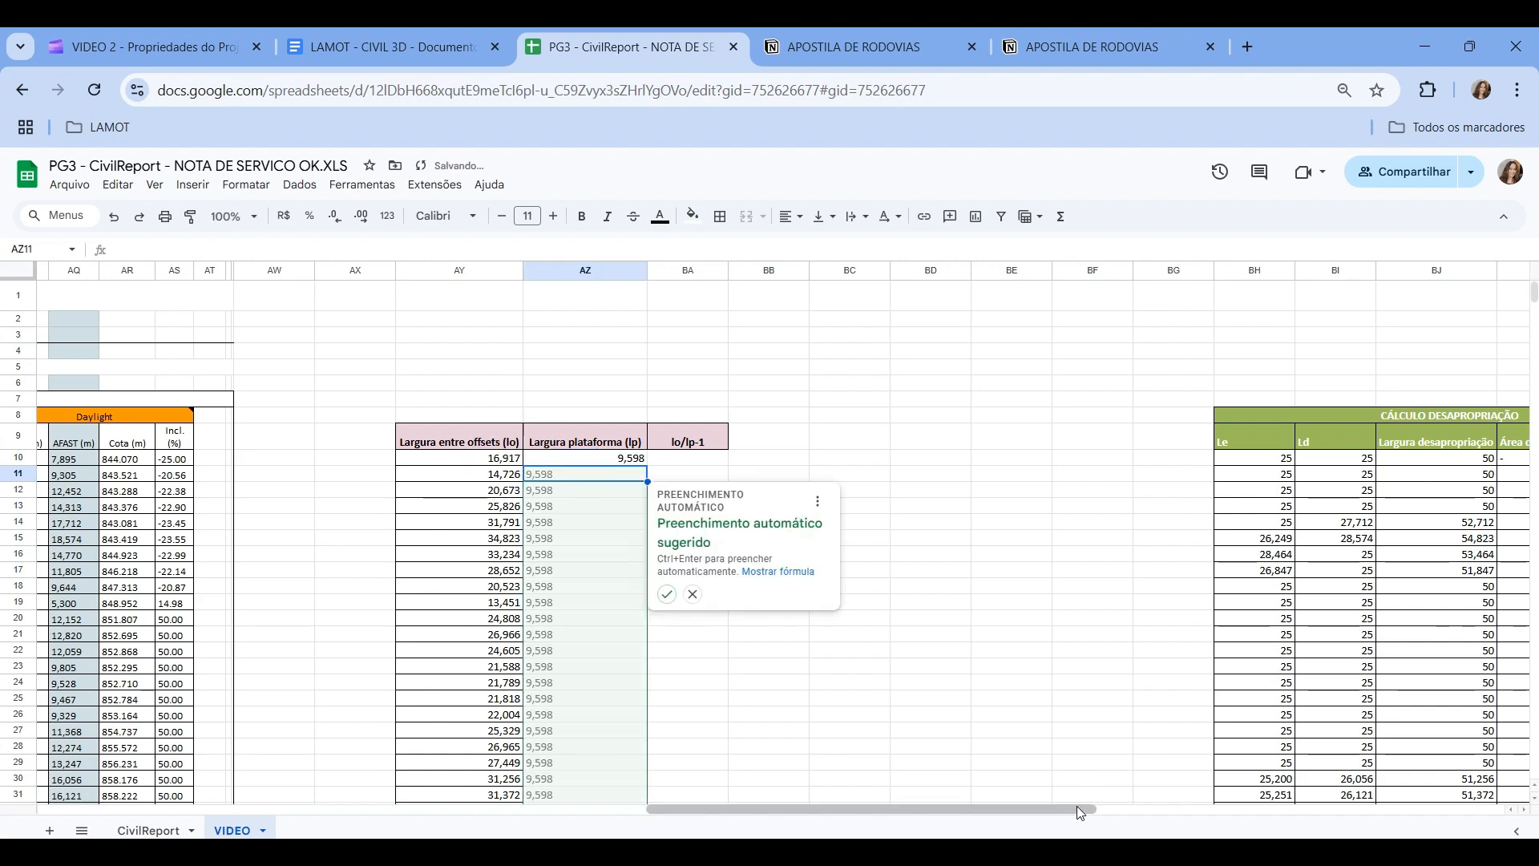
{"action": "left_click", "coordinate": [666, 594]}
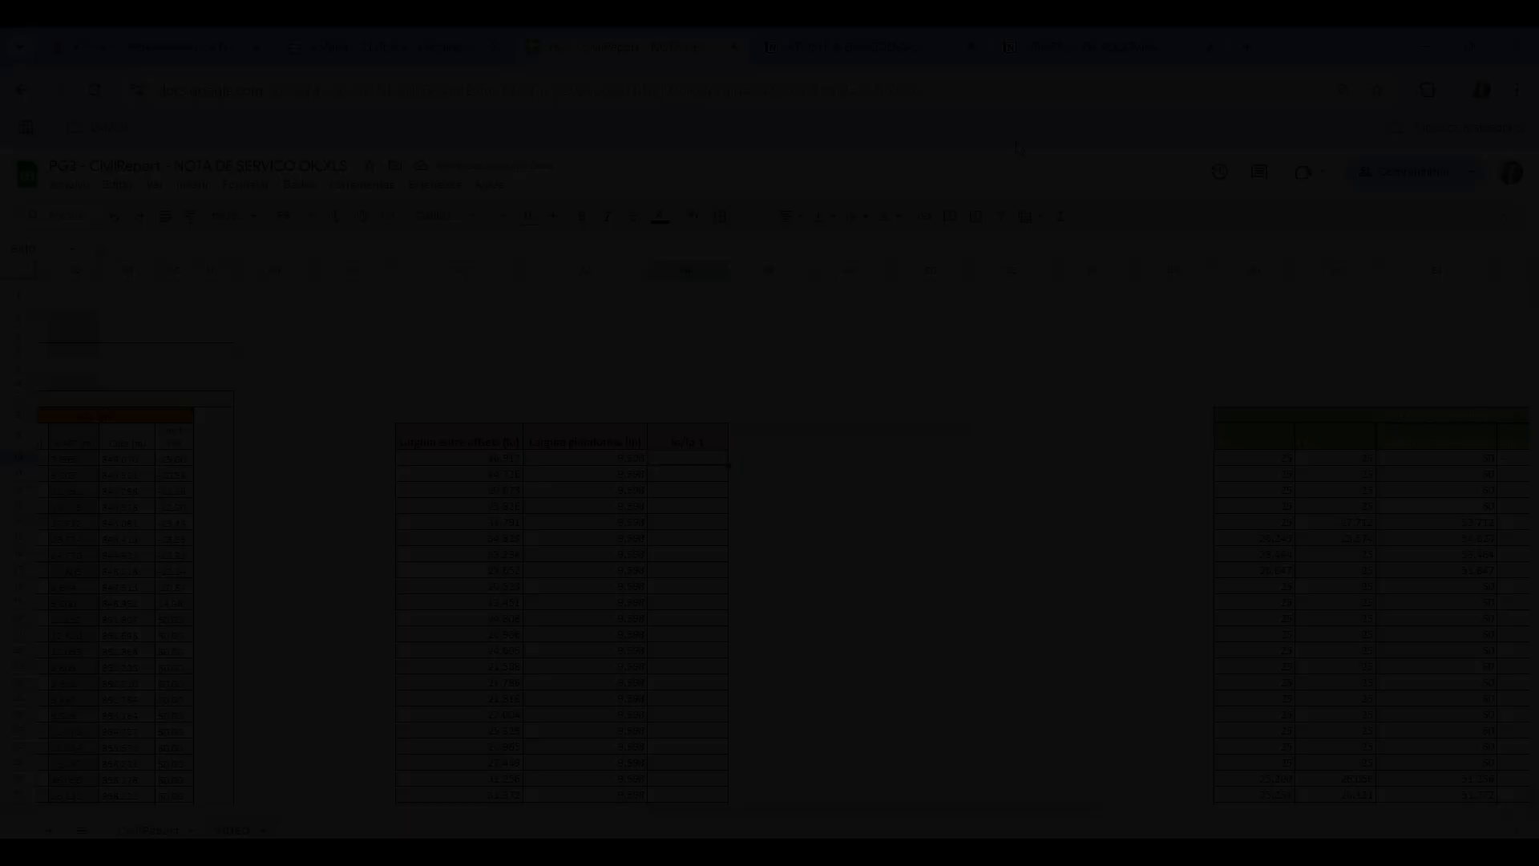
- Calculate lo/lp-1 in BA10 with =AY10/AZ10-1 and accept the suggested autofill down the column
{"action": "type", "text": "="}
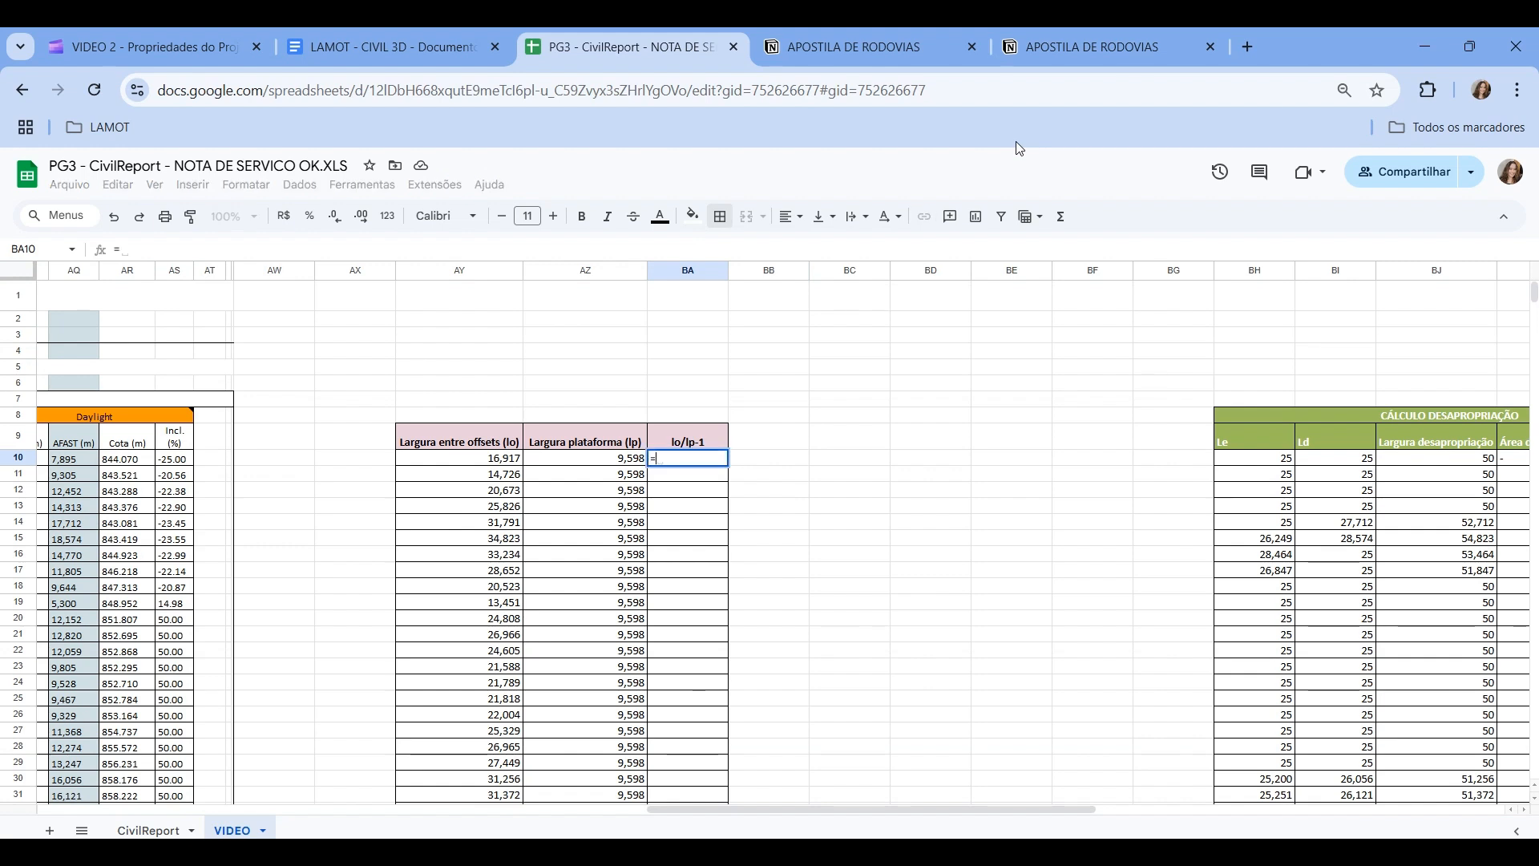
{"action": "left_click", "coordinate": [490, 463]}
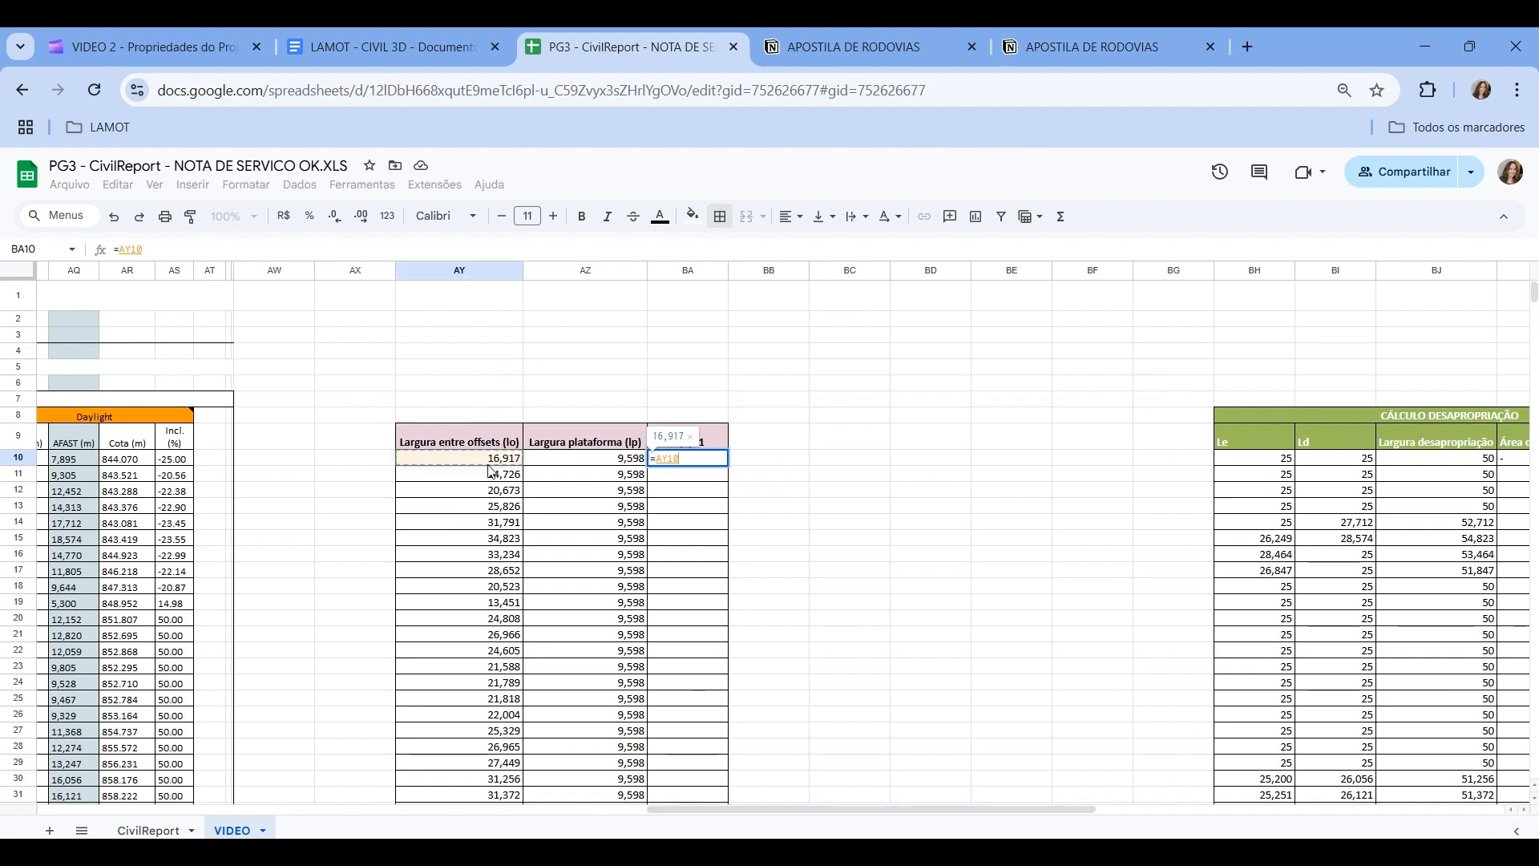
{"action": "type", "text": "/"}
{"action": "left_click", "coordinate": [598, 464]}
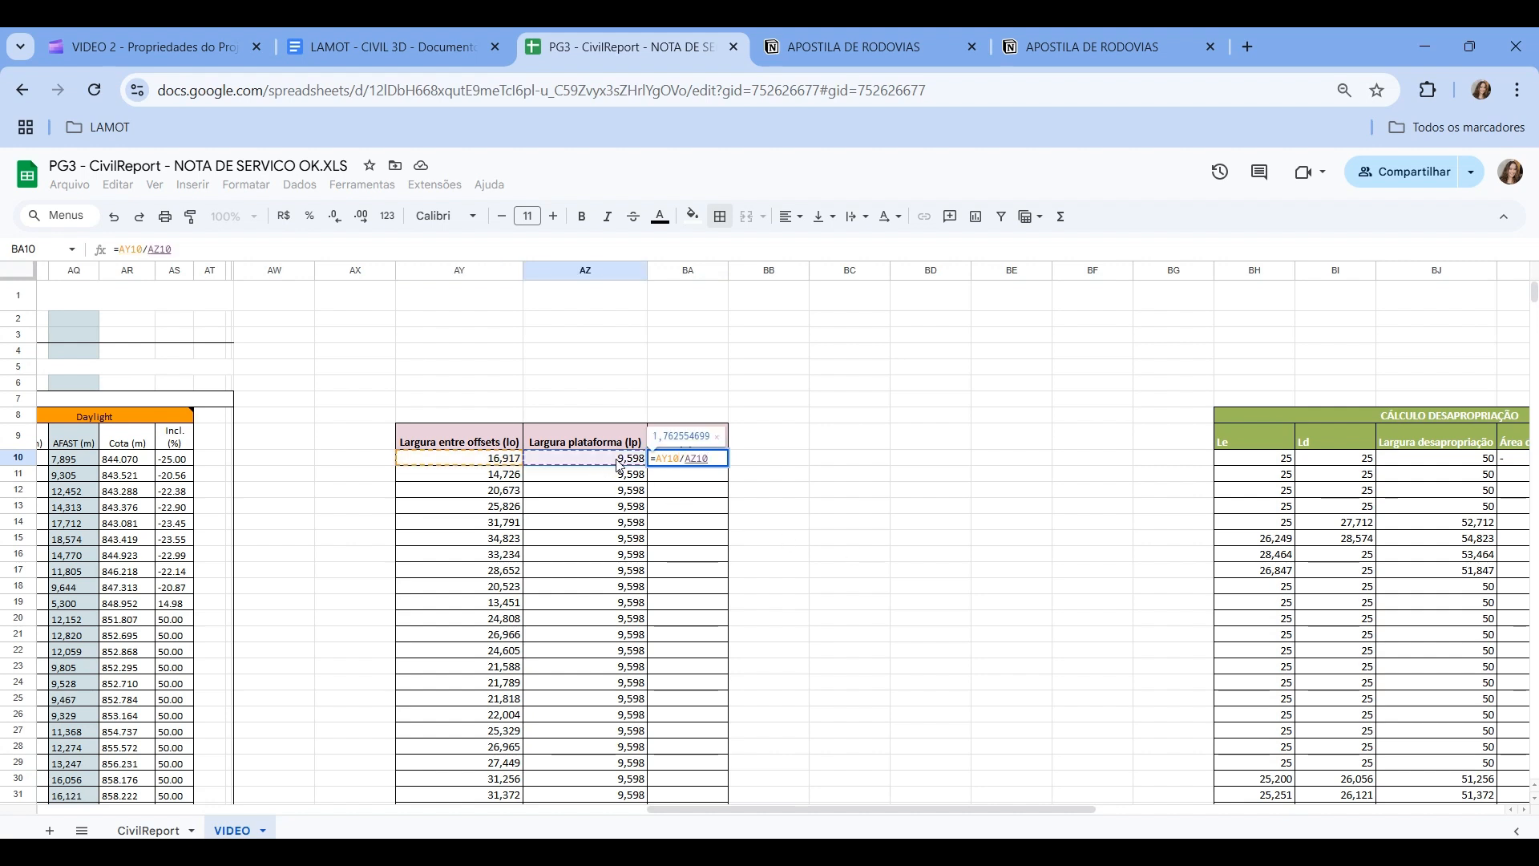
{"action": "type", "text": "-1"}
{"action": "key", "text": "Return"}
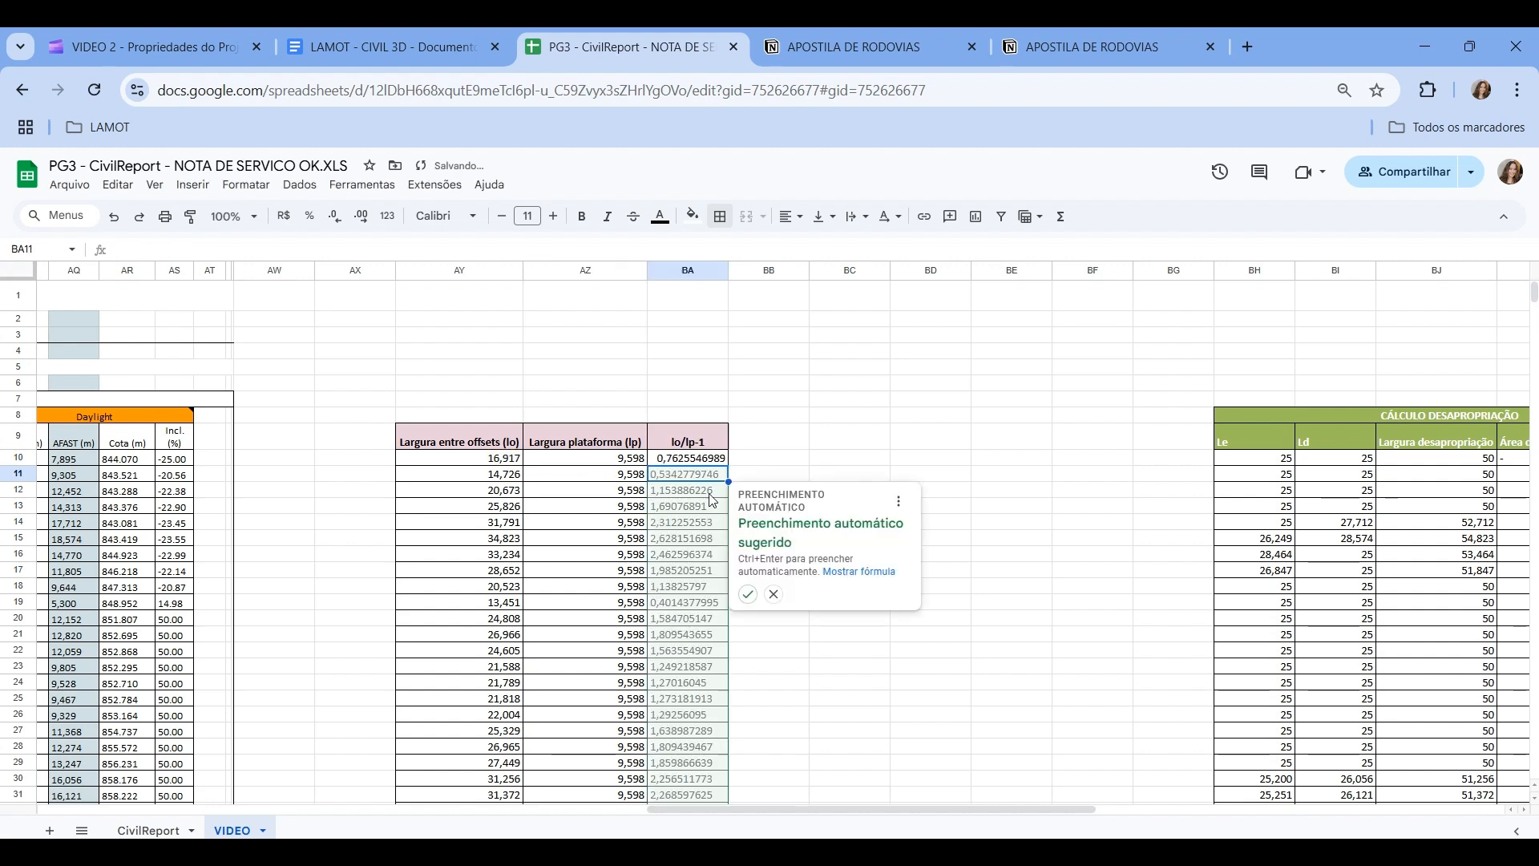
{"action": "left_click", "coordinate": [748, 594]}
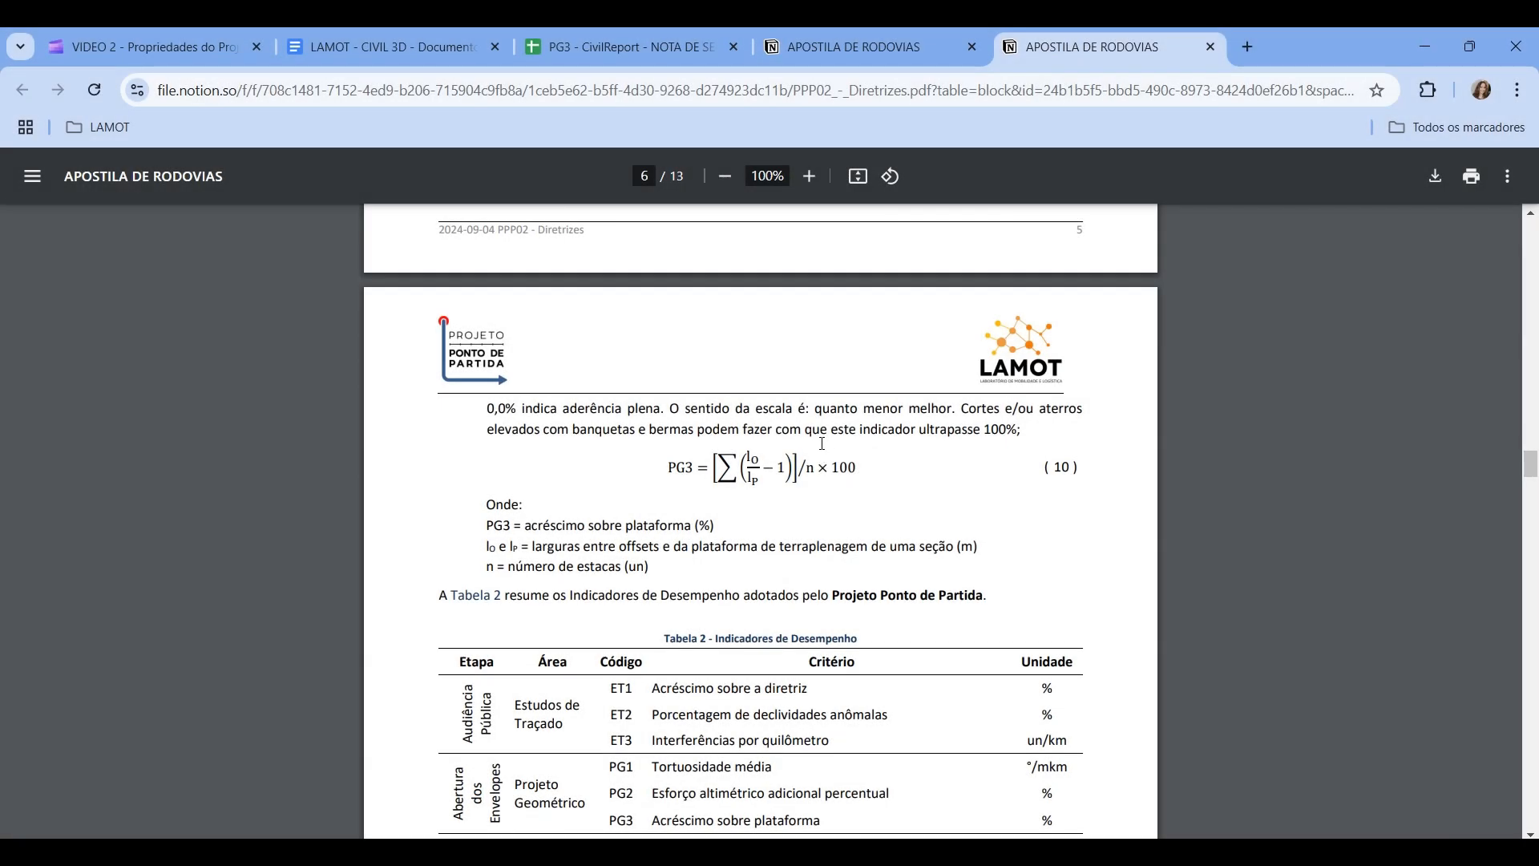
- Label cell BC10 as PG3: (%), matching the indicator's unit in the APOSTILA DE RODOVIAS
{"action": "key", "text": "Up"}
{"action": "key", "text": "Up"}
{"action": "key", "text": "Up"}
{"action": "key", "text": "Up"}
{"action": "key", "text": "Up"}
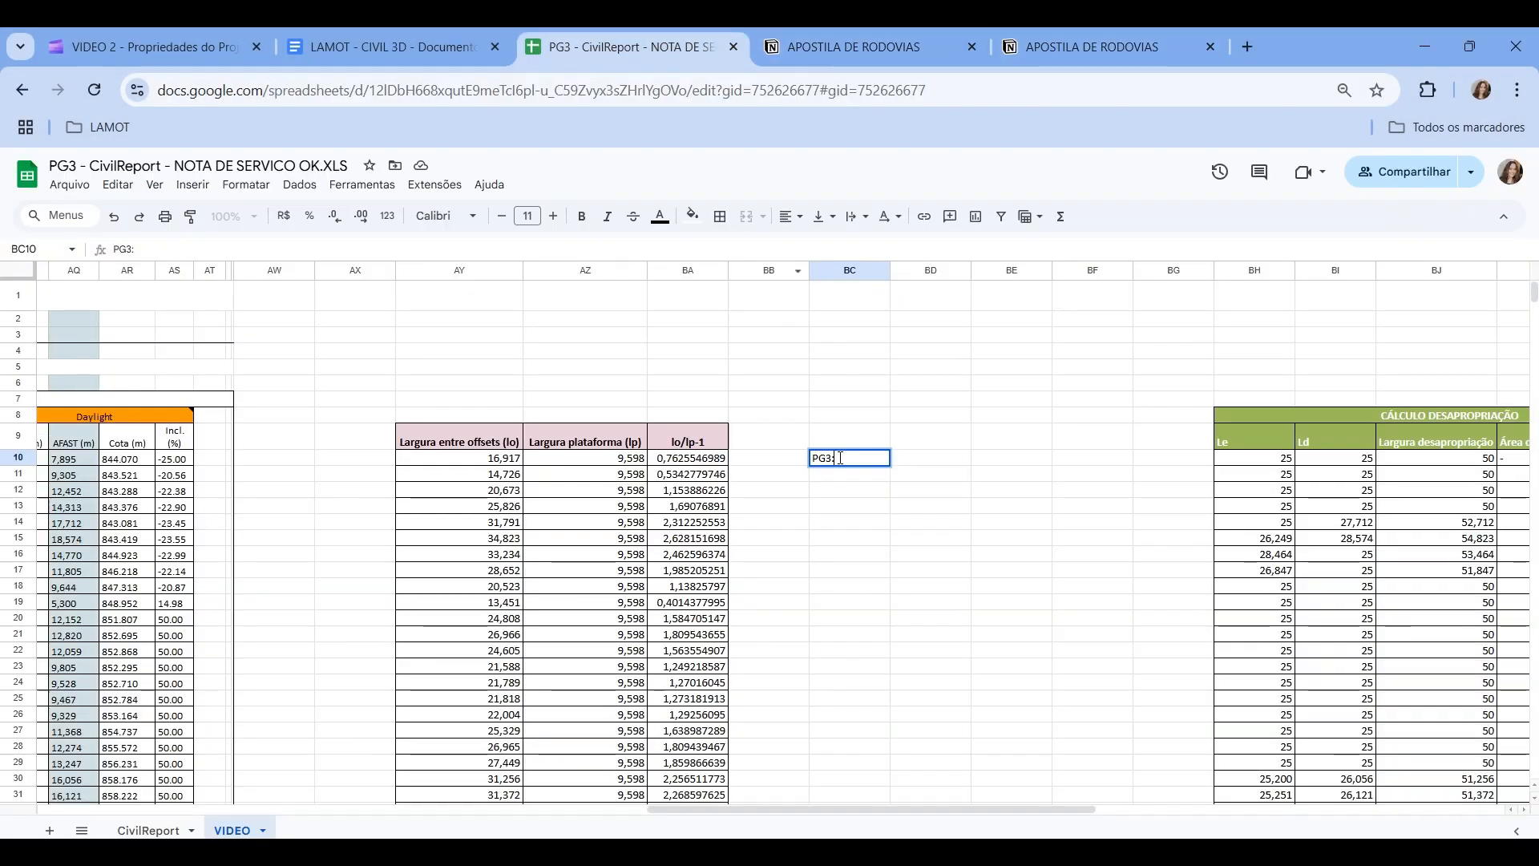
- Calculate the PG3 result in BD10 with =MED(BA10:BA386)
{"action": "left_click", "coordinate": [938, 461]}
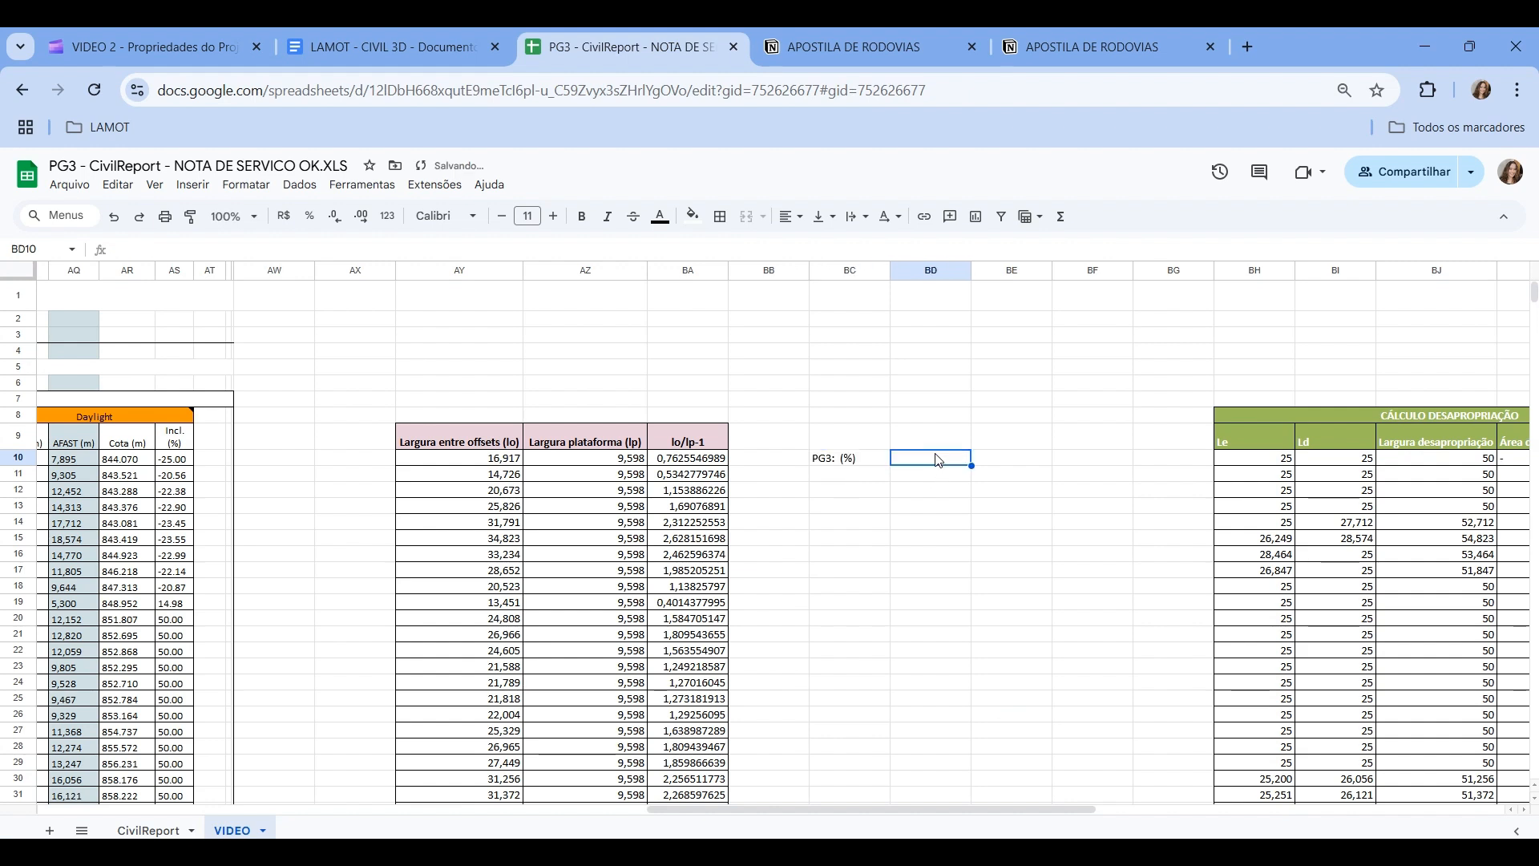
{"action": "type", "text": "=MED("}
{"action": "left_click_drag", "start_coordinate": [689, 458], "coordinate": [686, 662]}
{"action": "key", "text": "Tab"}
{"action": "left_click", "coordinate": [979, 525]}
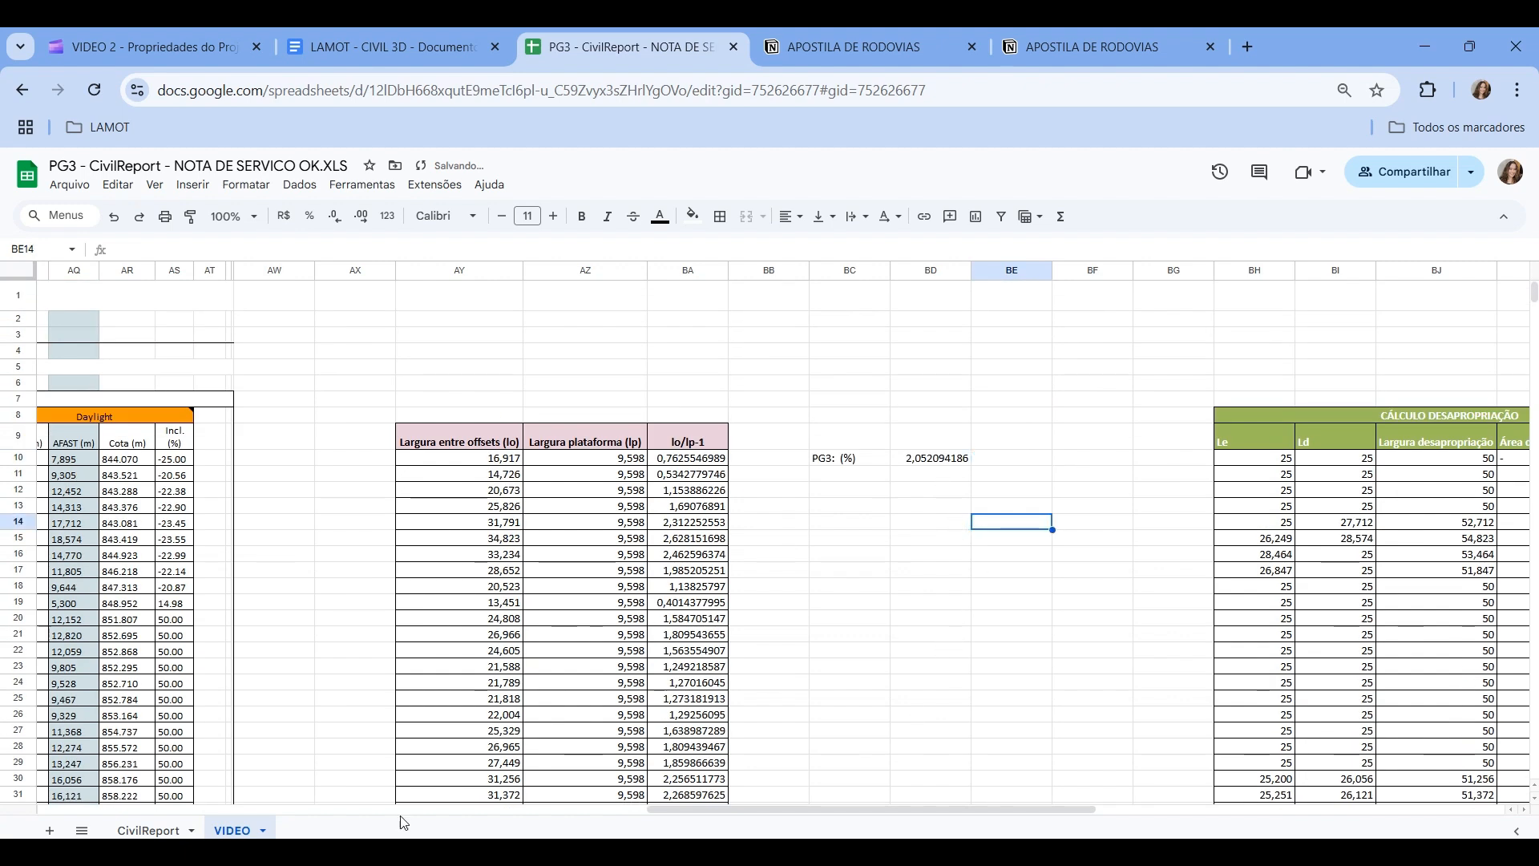
- Check PG3's unit in the PDF, format BD10 as a percentage, and give BC10:BD10 bold text, green fill and borders
{"action": "left_click", "coordinate": [925, 459]}
{"action": "left_click", "coordinate": [897, 35]}
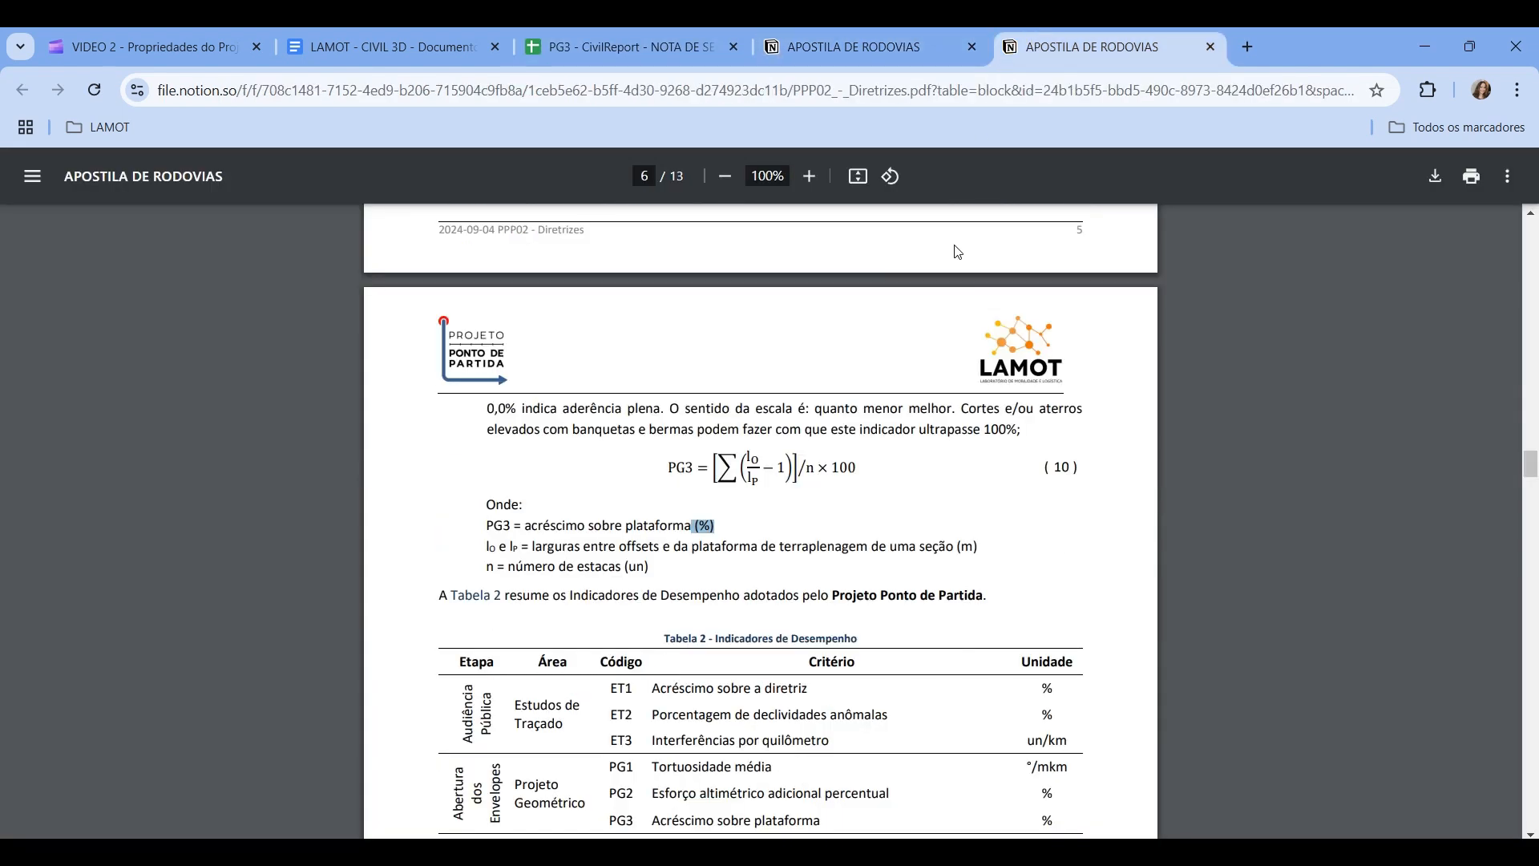
{"action": "left_click", "coordinate": [635, 48]}
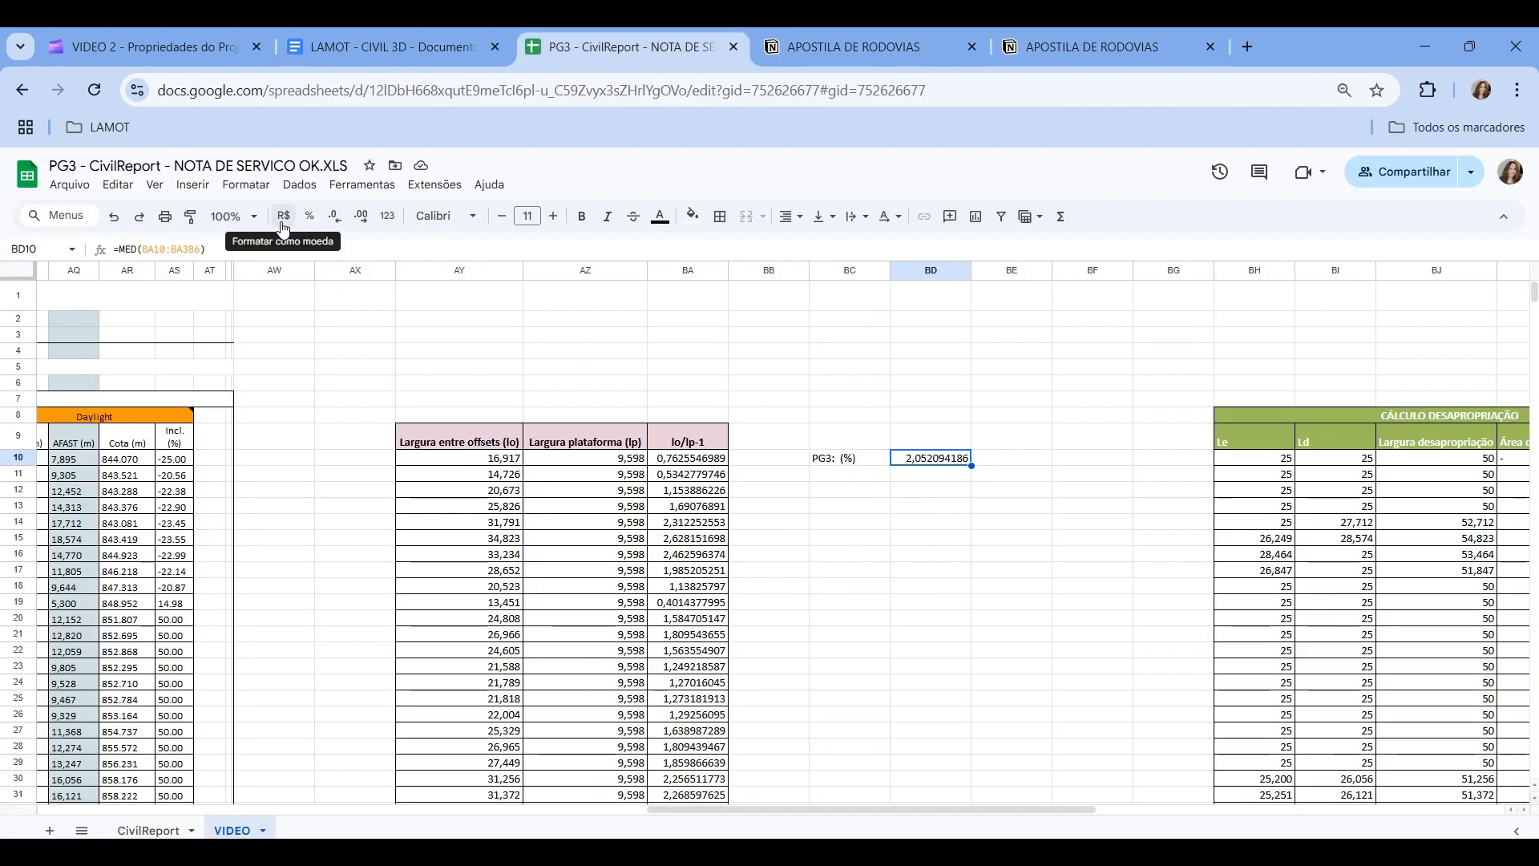
{"action": "left_click", "coordinate": [309, 216]}
{"action": "left_click", "coordinate": [1017, 573]}
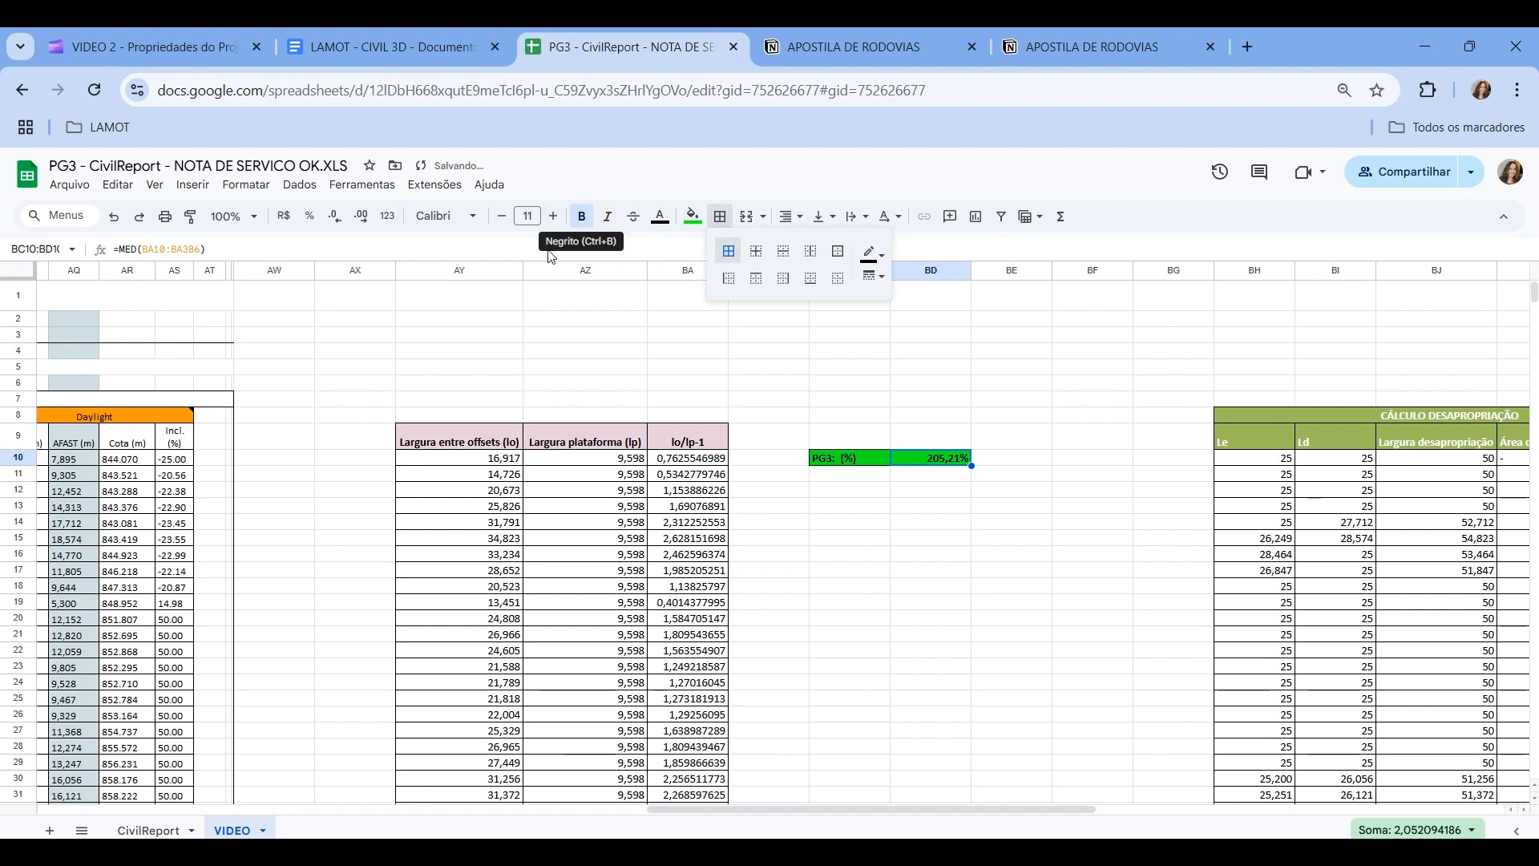
{"action": "left_click", "coordinate": [885, 508]}
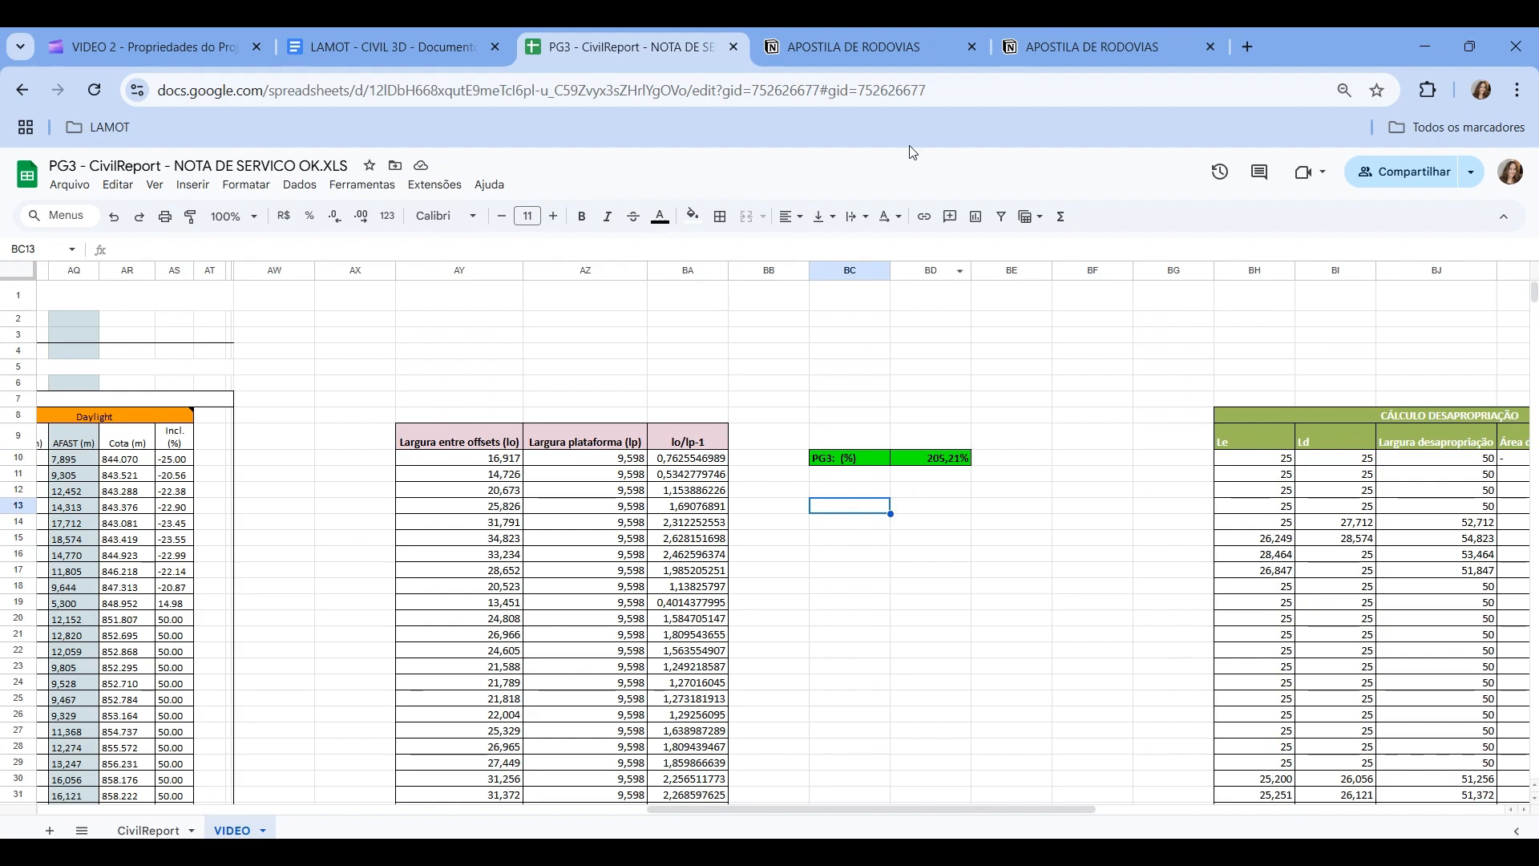
- Switch to the PPP03 - Termo de Referência PDF and look through its table of project deliverables
{"action": "left_click", "coordinate": [851, 53]}
{"action": "scroll", "coordinate": [705, 346], "scroll_direction": "down", "scroll_amount": 20}
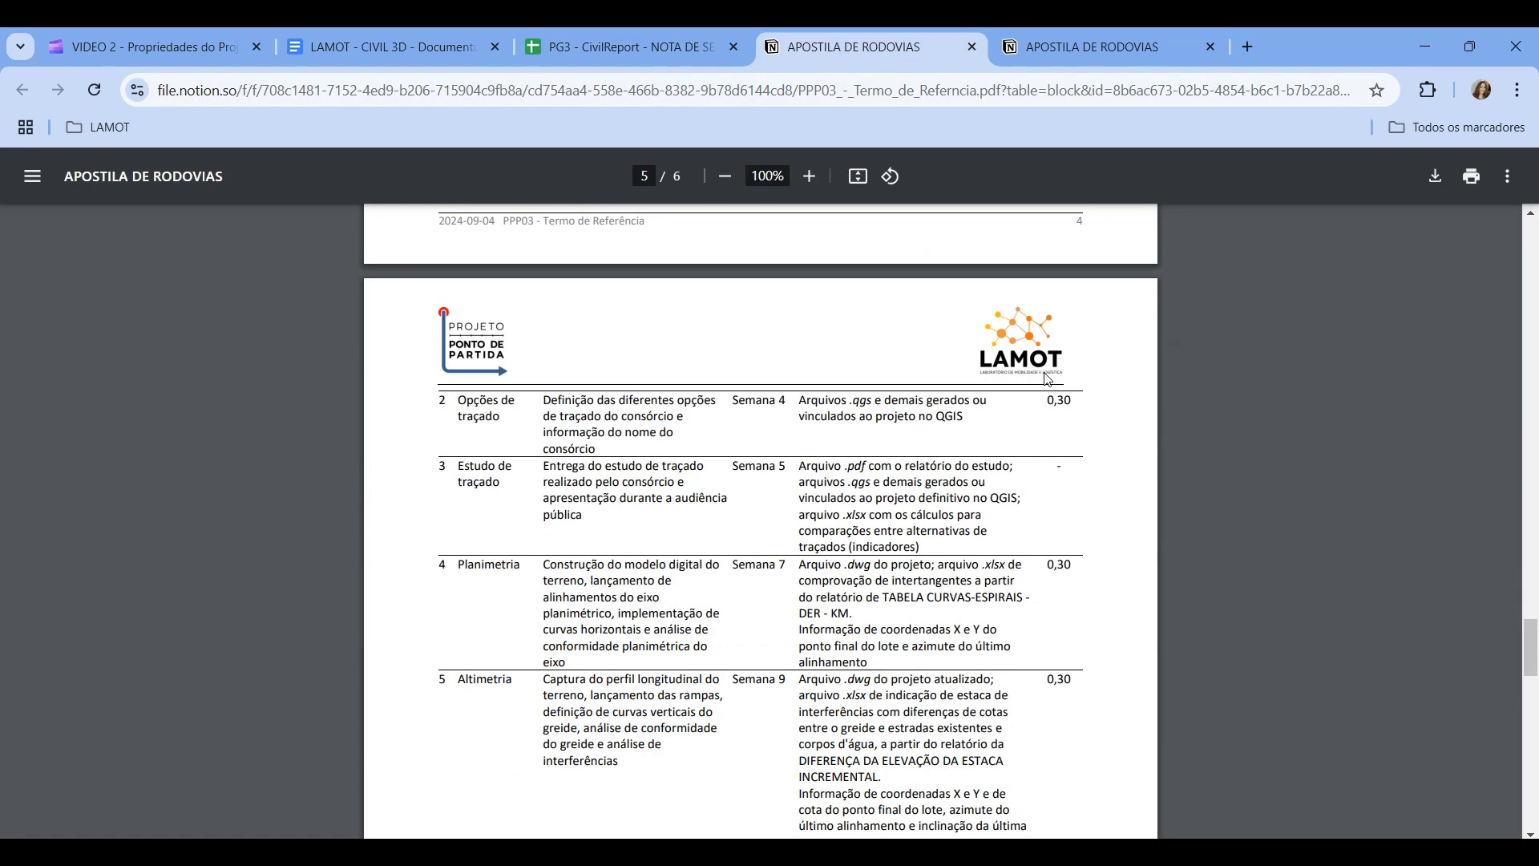